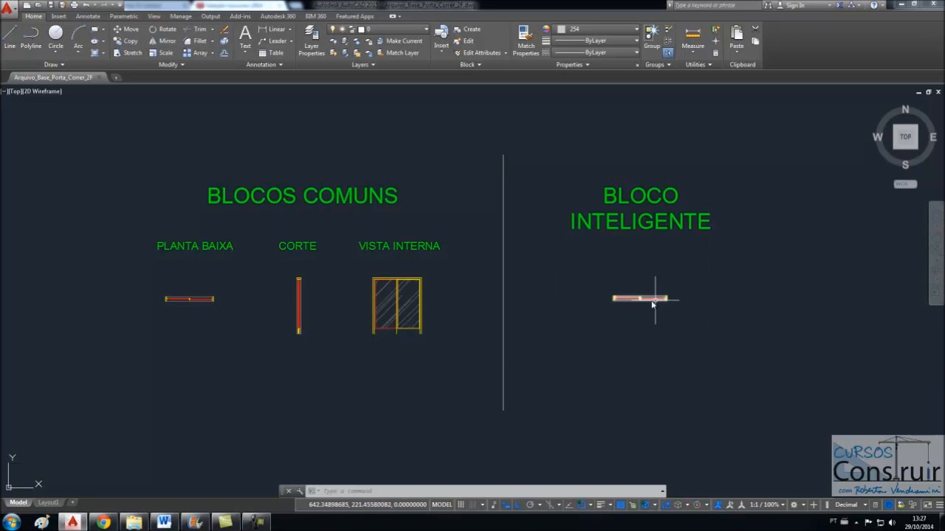
- Examine the common door blocks one by one: the PLANTA BAIXA, CORTE and VISTA INTERNA drawings under BLOCOS COMUNS
mouse_move(648, 299)
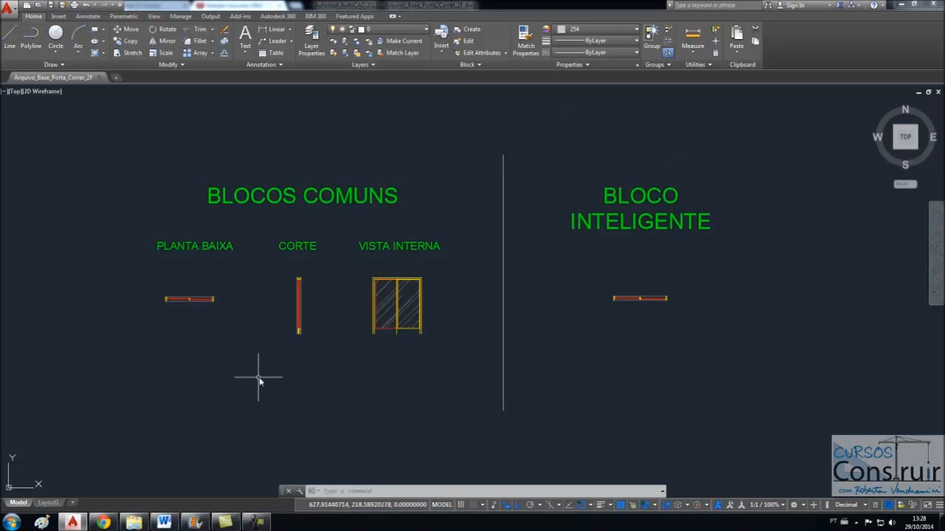
scroll(253, 348, "up", 4)
scroll(253, 348, "down", 3)
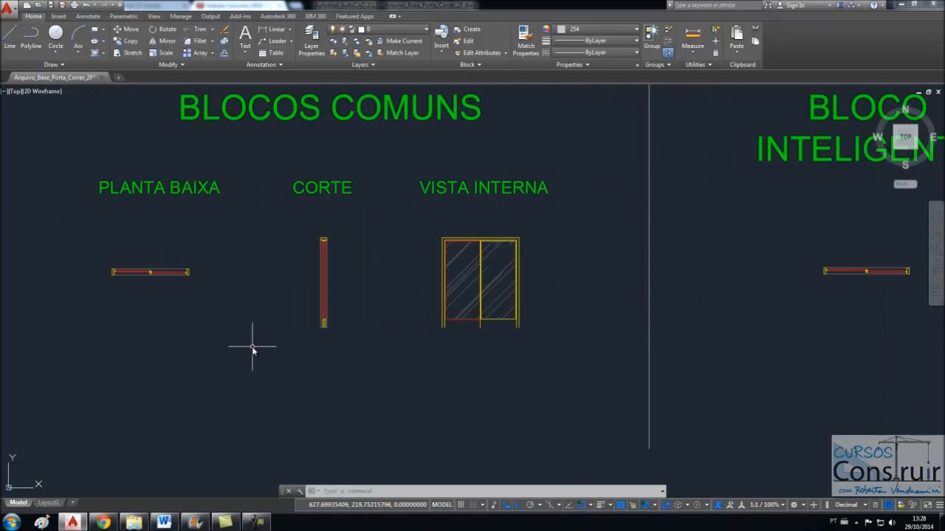
scroll(123, 239, "up", 2)
left_click(120, 293)
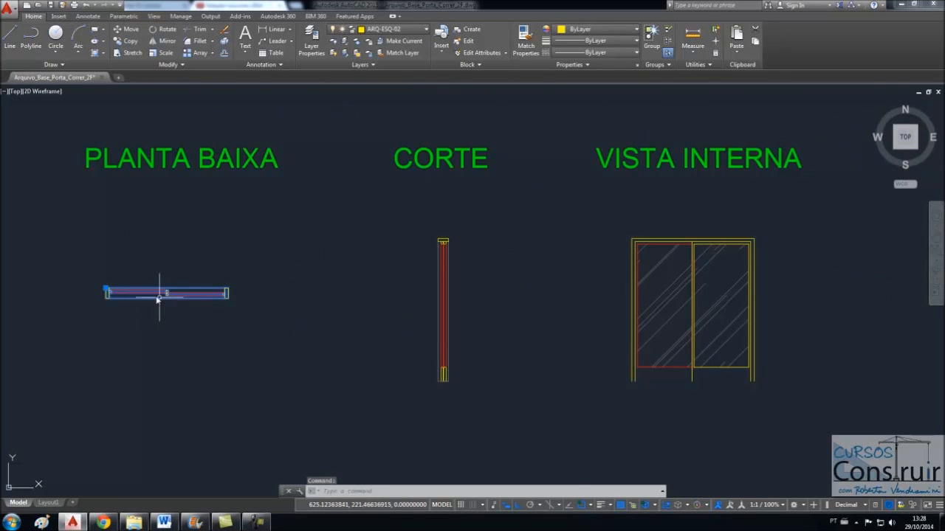
key("Escape")
left_click(441, 324)
key("Escape")
left_click(631, 298)
key("Escape")
scroll(530, 332, "down", 4)
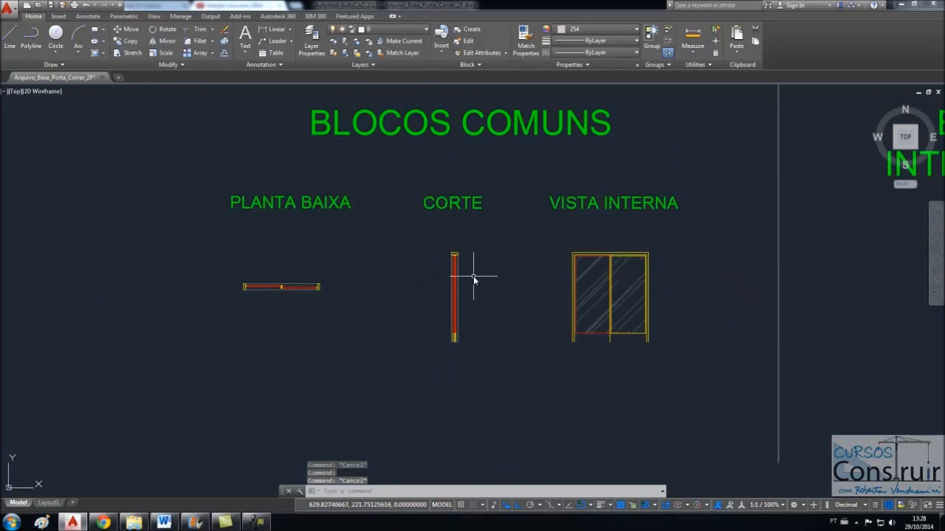
- Inspect the separate common blocks again up close, starting with VISTA INTERNA, continuing with CORTE and ending with PLANTA BAIXA
scroll(699, 323, "up", 4)
left_click(614, 274)
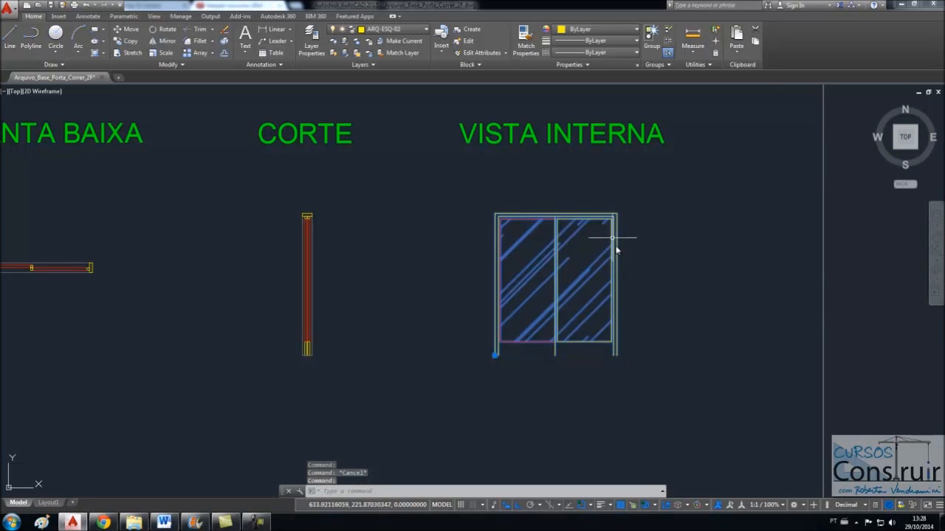
key("Escape")
scroll(628, 320, "down", 2)
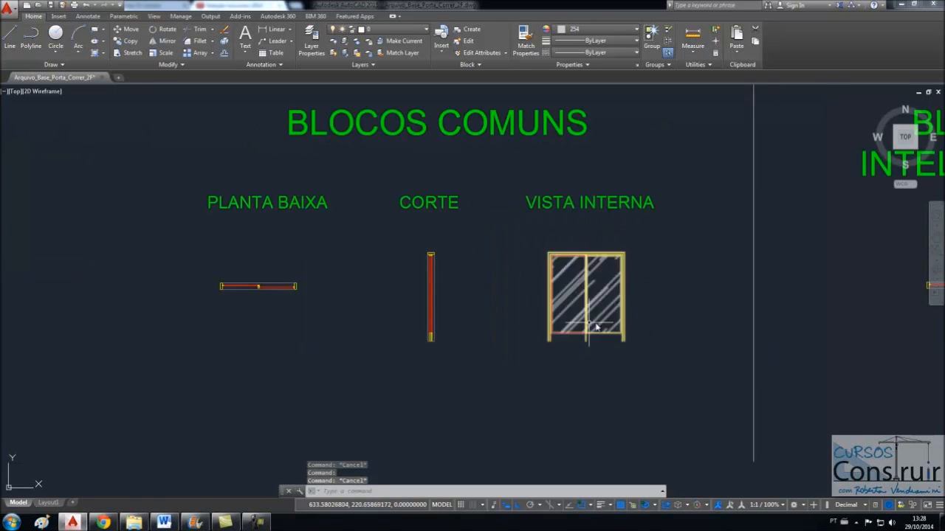
scroll(468, 279, "up", 2)
left_click(403, 249)
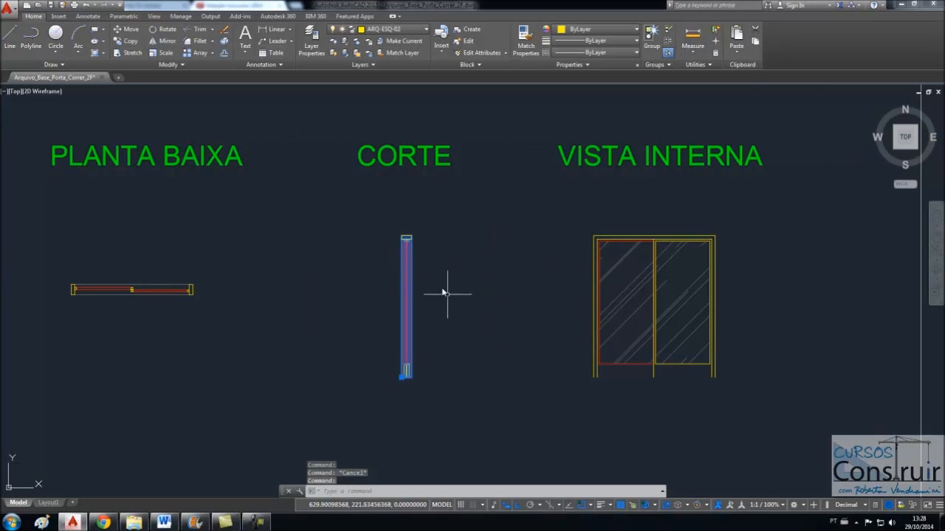
key("Escape")
scroll(480, 290, "down", 2)
scroll(281, 306, "up", 3)
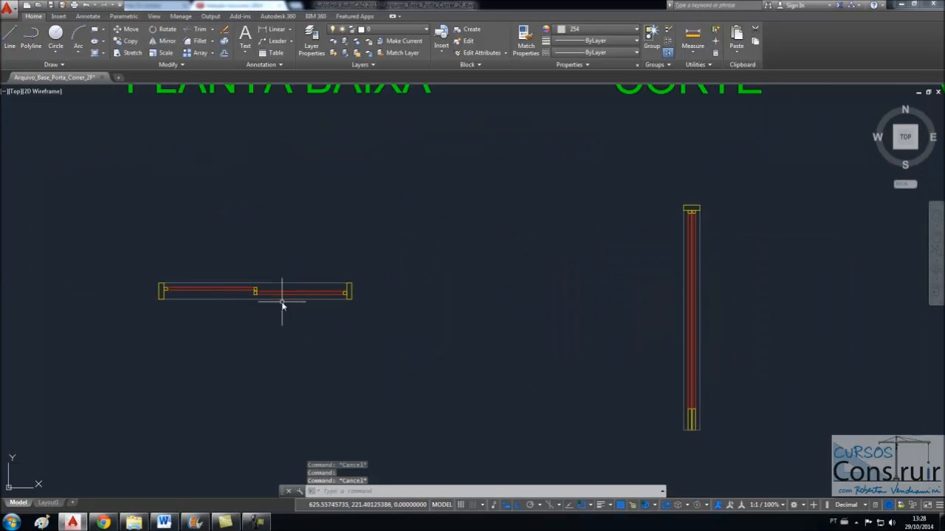
left_click(256, 294)
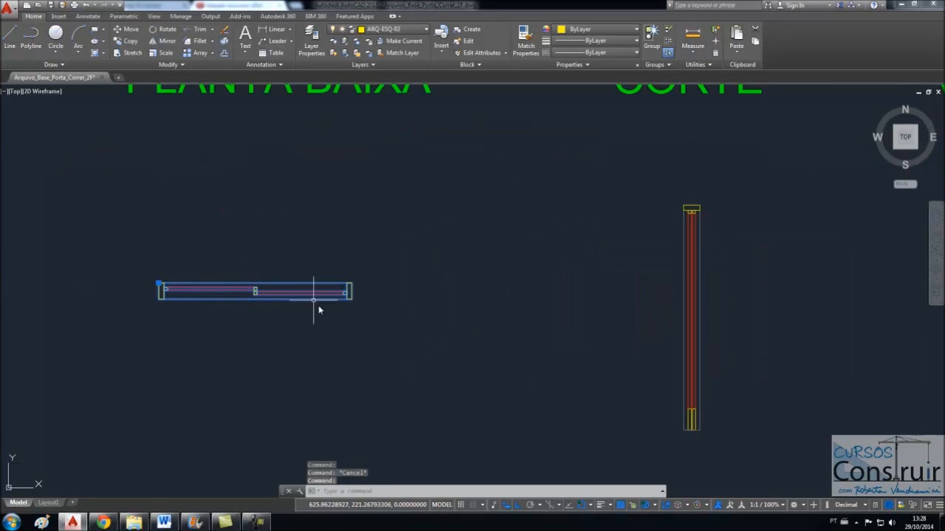
key("Escape")
scroll(268, 315, "down", 2)
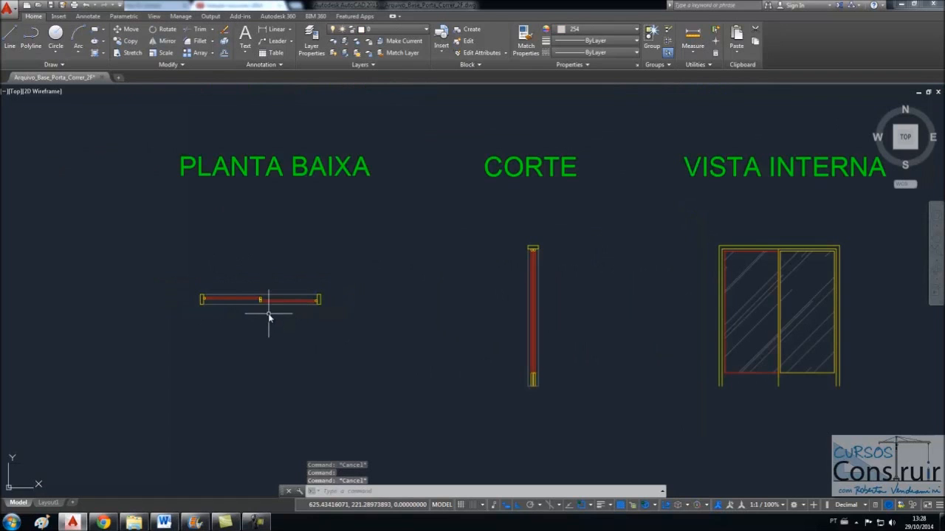
- Measure the overall width of the common PLANTA BAIXA door block from one outer jamb to the other
type("dist")
key("Return")
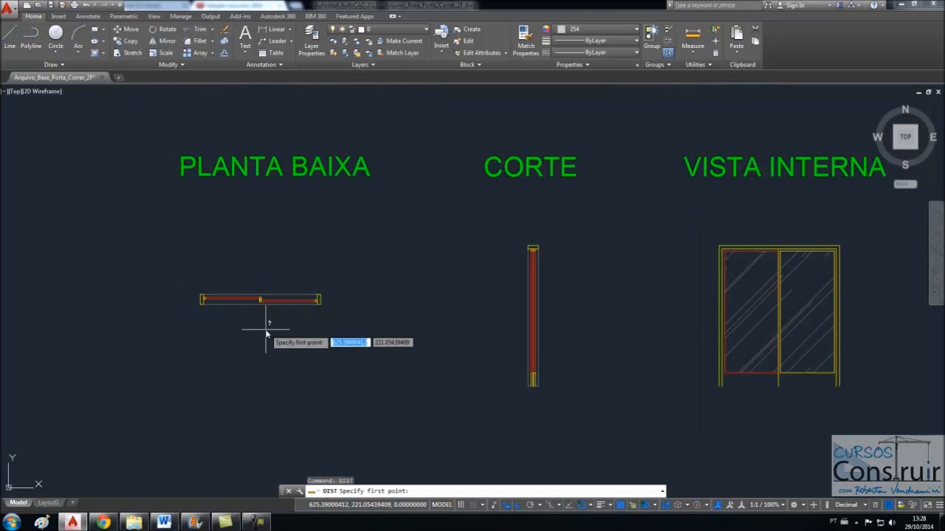
left_click(199, 298)
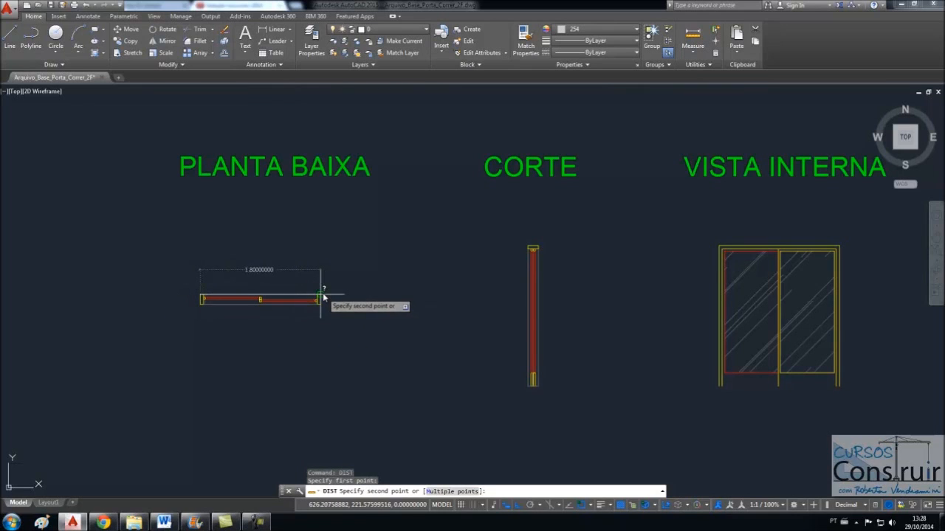
left_click(319, 299)
scroll(236, 300, "up", 4)
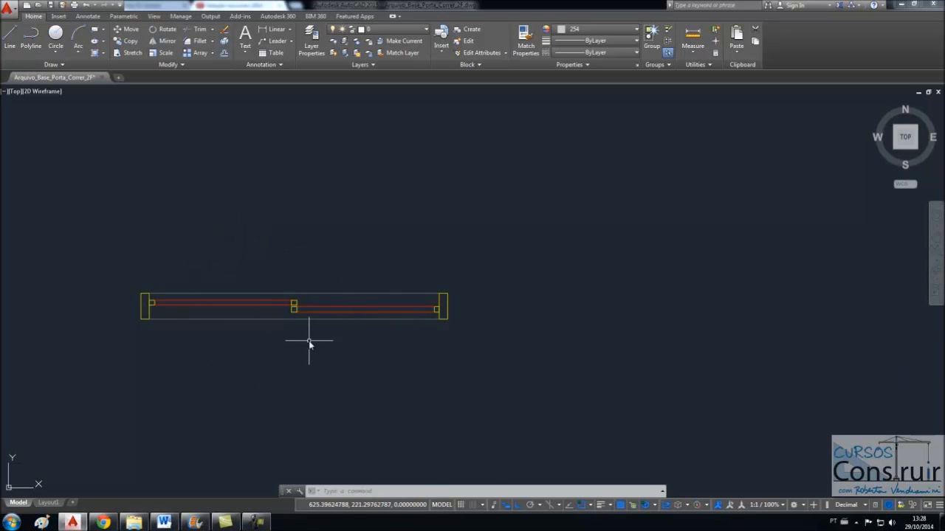
- Select the three common door blocks together for inspection, clear the selection, and view them beside the BLOCO INTELIGENTE area
scroll(257, 293, "down", 5)
left_click(256, 293)
left_click(433, 277)
left_click(550, 273)
key("Escape")
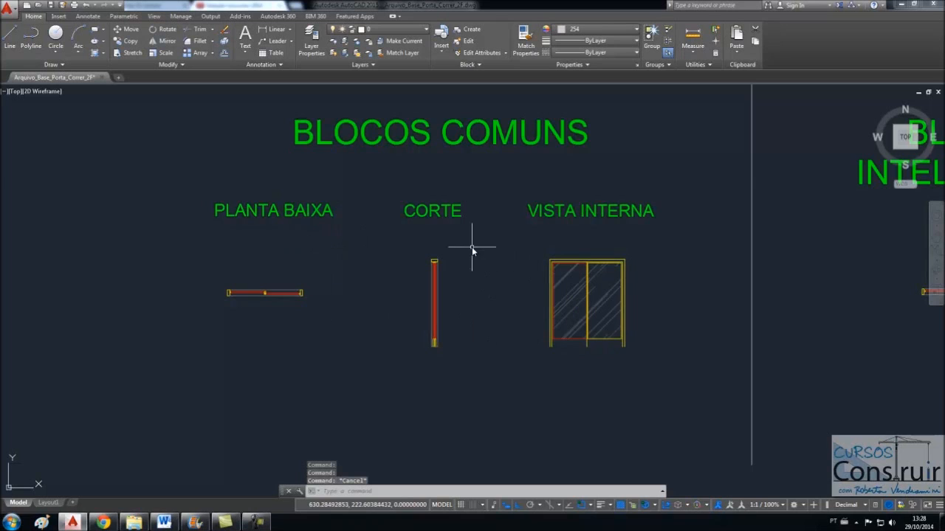
scroll(317, 232, "down", 2)
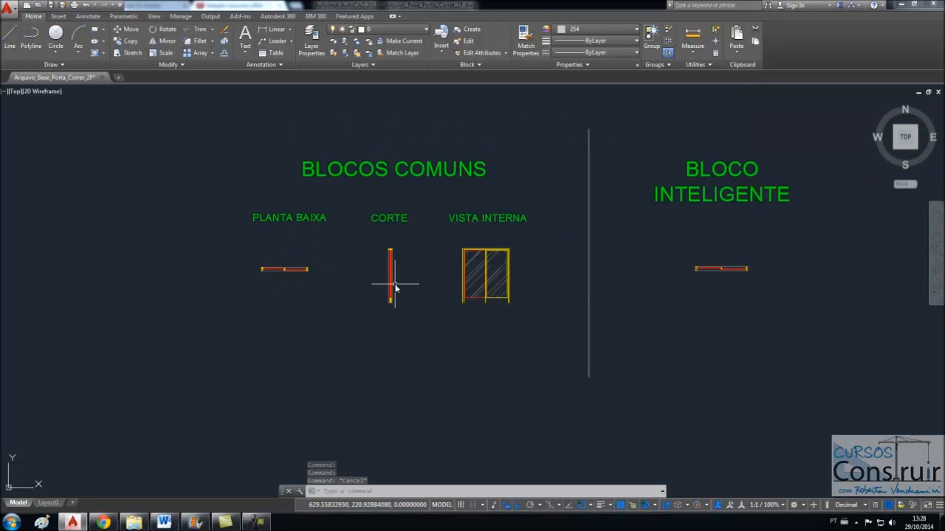
scroll(508, 312, "down", 1)
scroll(603, 305, "up", 1)
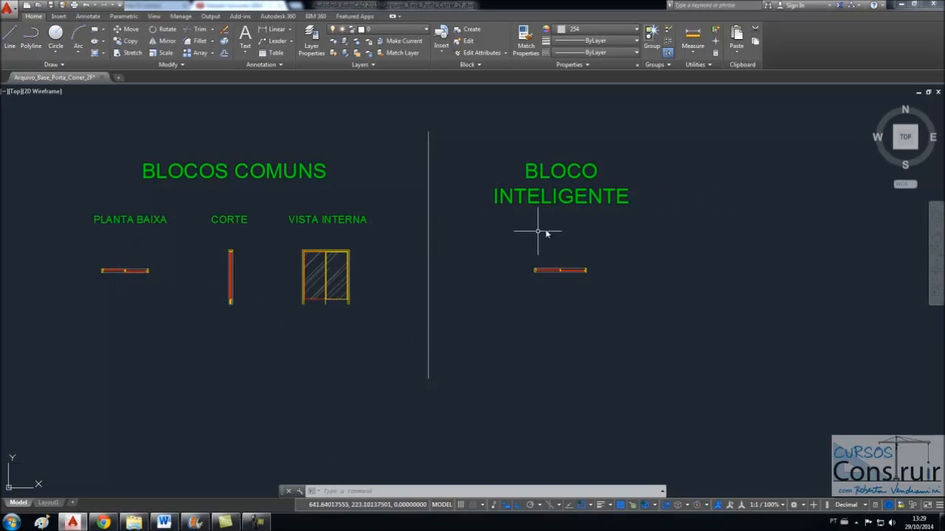
- Switch the door block under BLOCO INTELIGENTE from Planta to Corte and on to the Vista representation
scroll(617, 280, "up", 6)
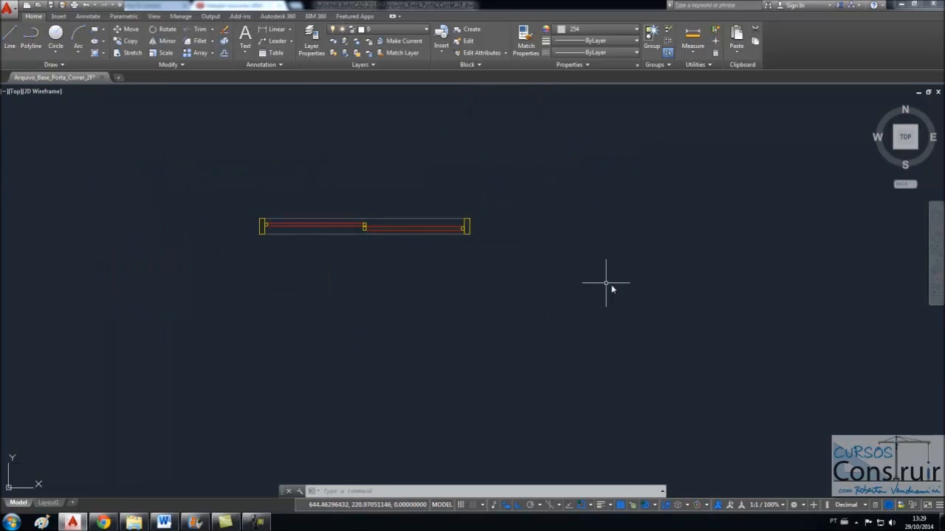
left_click(456, 233)
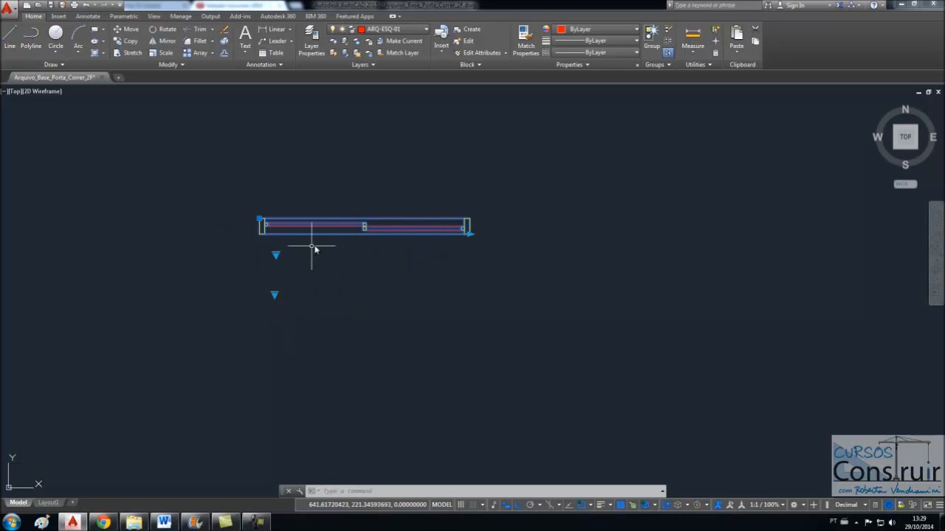
left_click(276, 256)
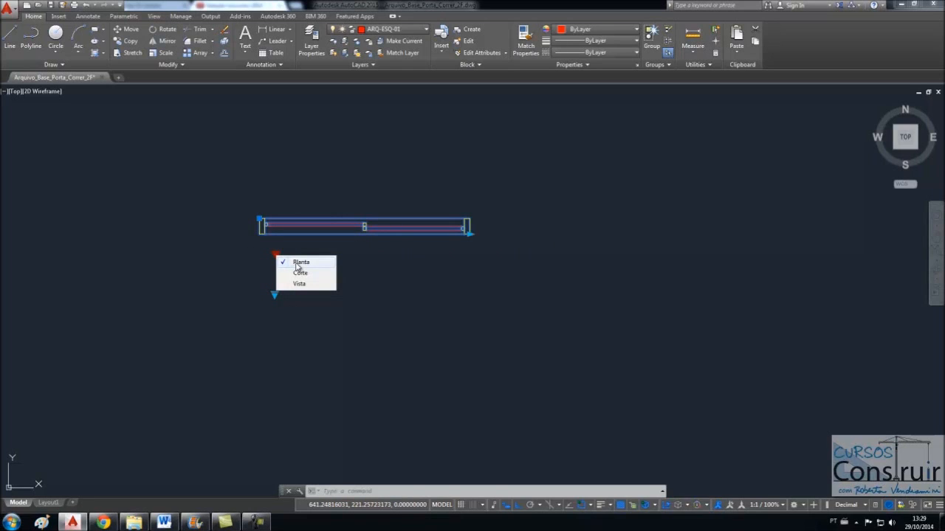
left_click(298, 275)
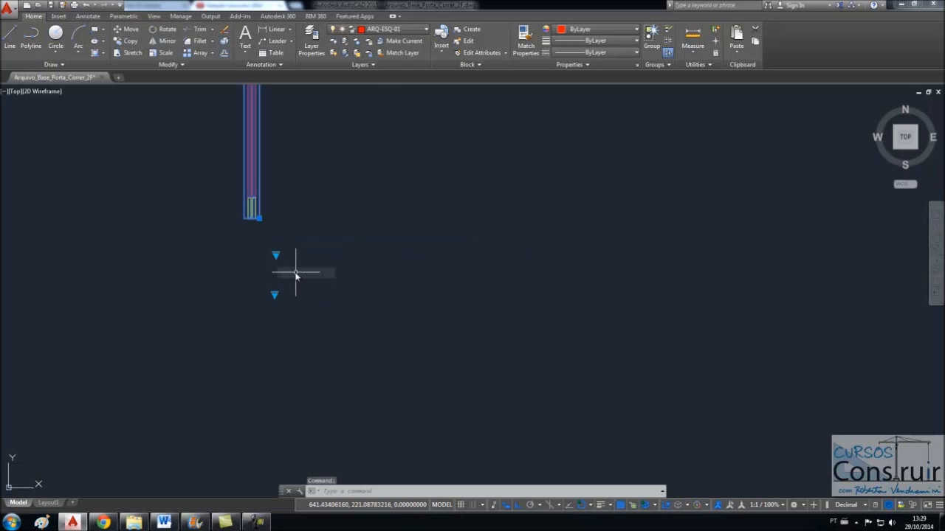
scroll(337, 348, "down", 5)
left_click(314, 313)
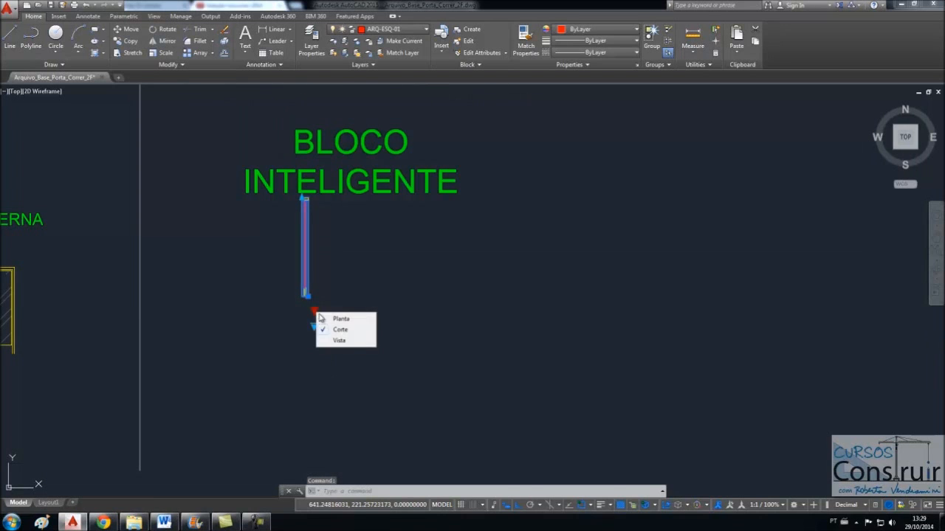
left_click(333, 340)
scroll(378, 354, "down", 2)
scroll(352, 301, "up", 4)
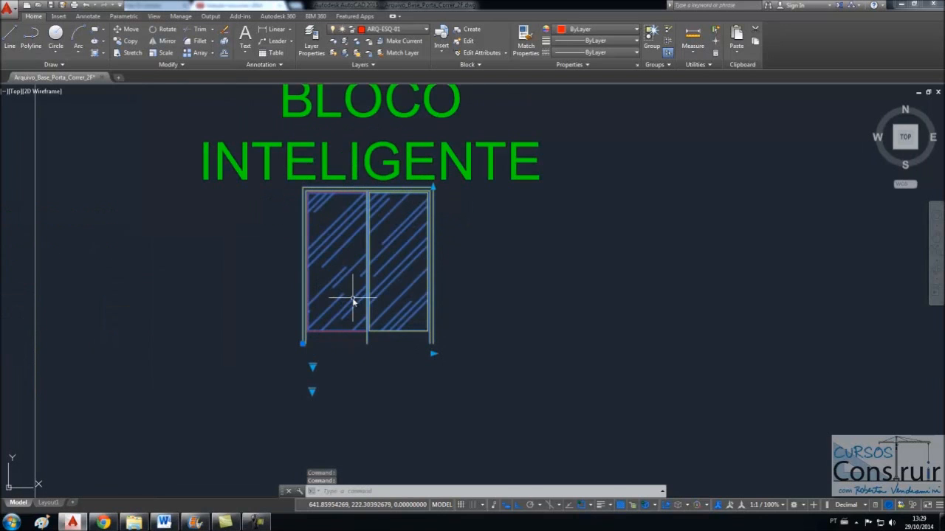
- Move the smart door block straight down so that it sits clear of the BLOCO INTELIGENTE heading
key("Escape")
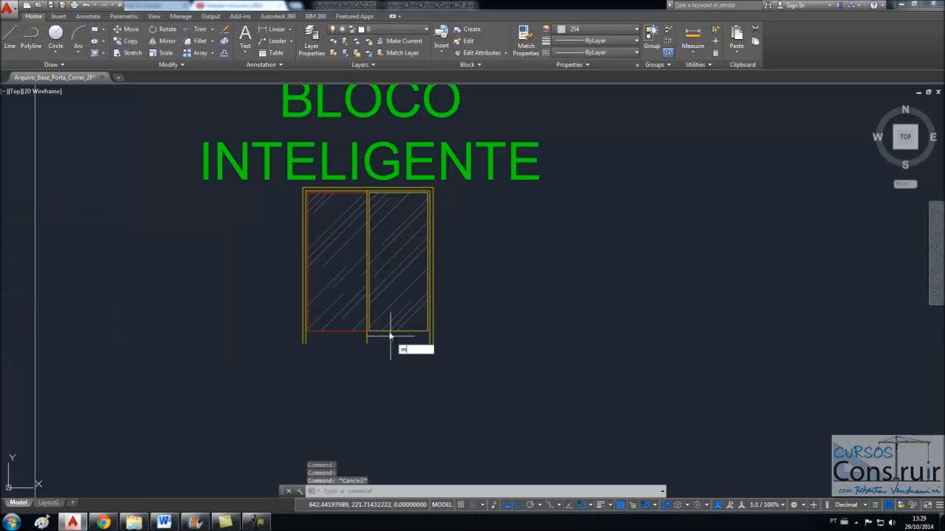
key("Return")
left_click(382, 304)
left_click(375, 300)
key("Return")
left_click(476, 281)
left_click(485, 343)
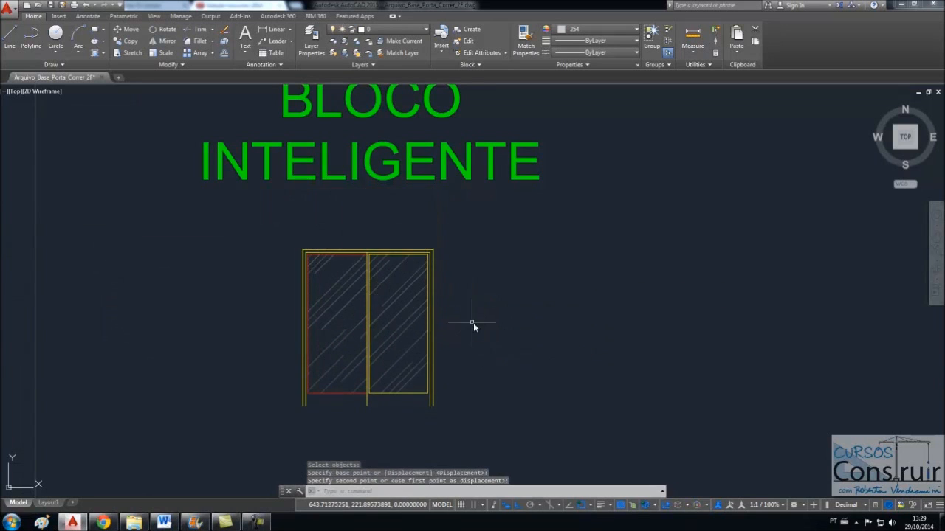
- Stretch the smart door block horizontally in Vista to about double its width and switch it to Planta
scroll(460, 274, "down", 3)
scroll(421, 348, "up", 5)
scroll(386, 338, "down", 2)
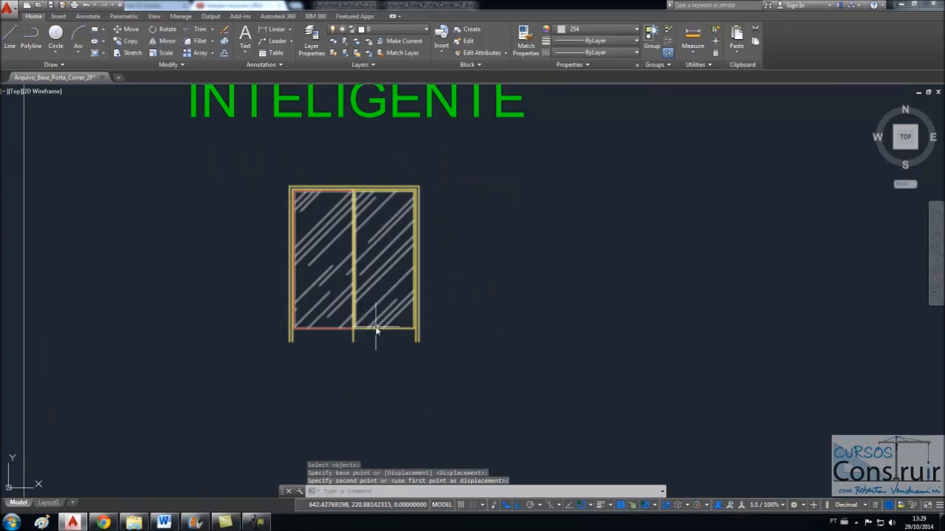
left_click(375, 334)
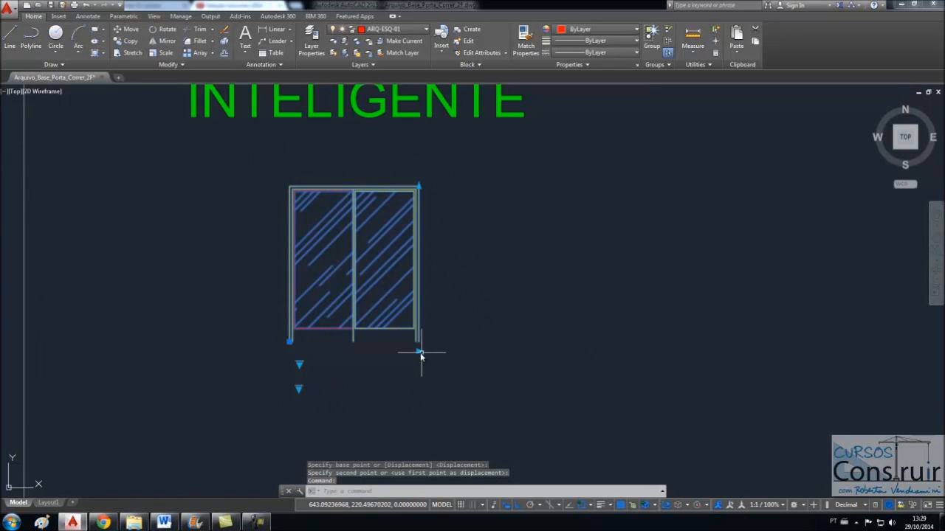
left_click(419, 352)
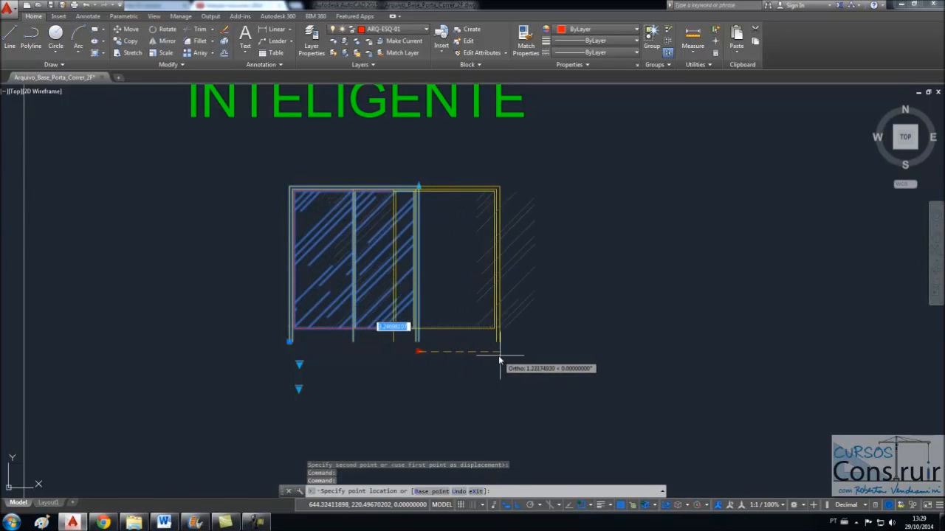
left_click(540, 352)
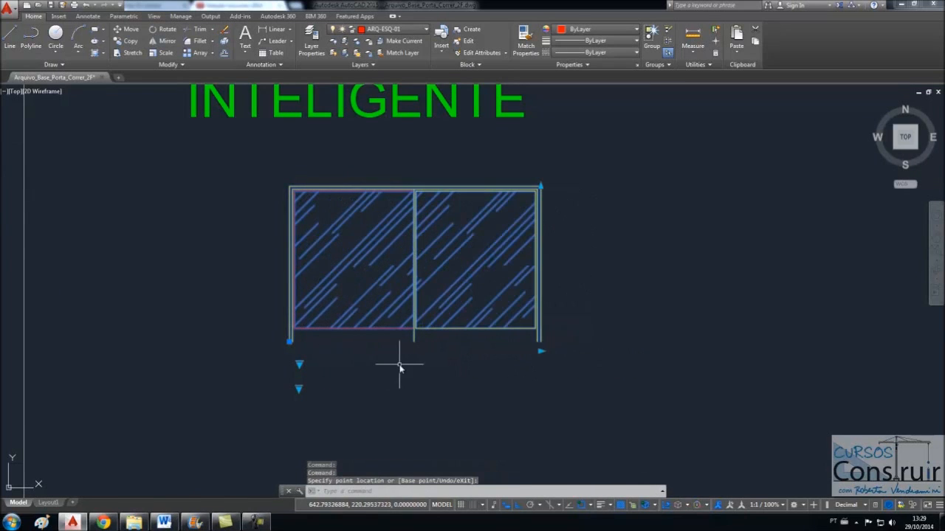
left_click(299, 366)
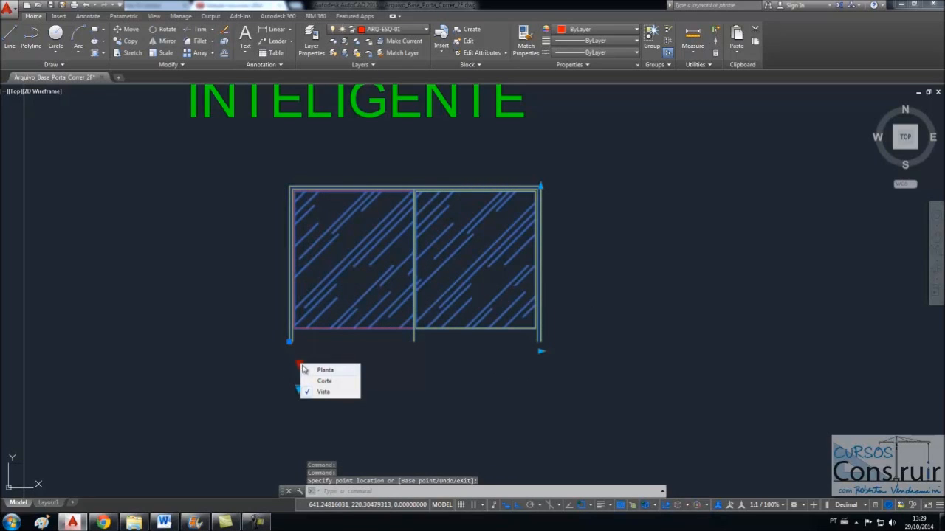
left_click(305, 370)
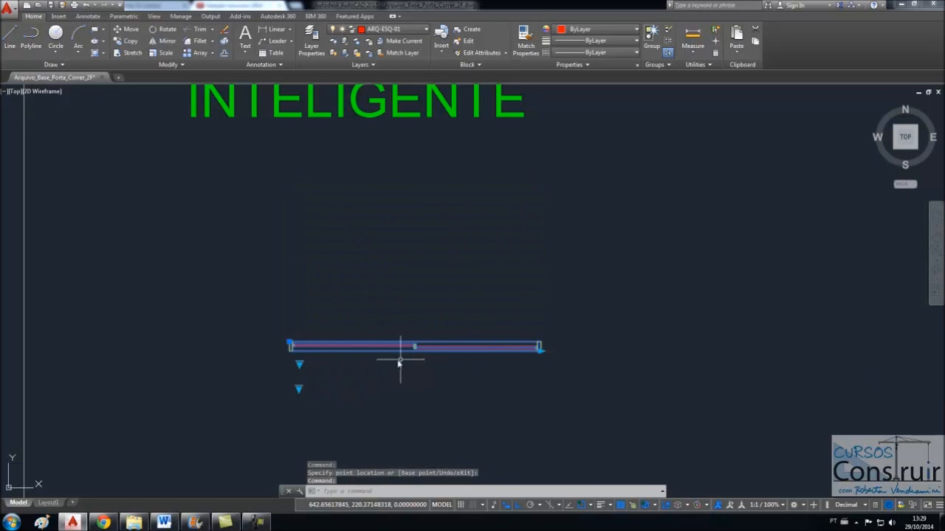
- Switch the smart door block back to Vista and stretch its top edge upward to make the door taller
left_click(300, 366)
left_click(321, 396)
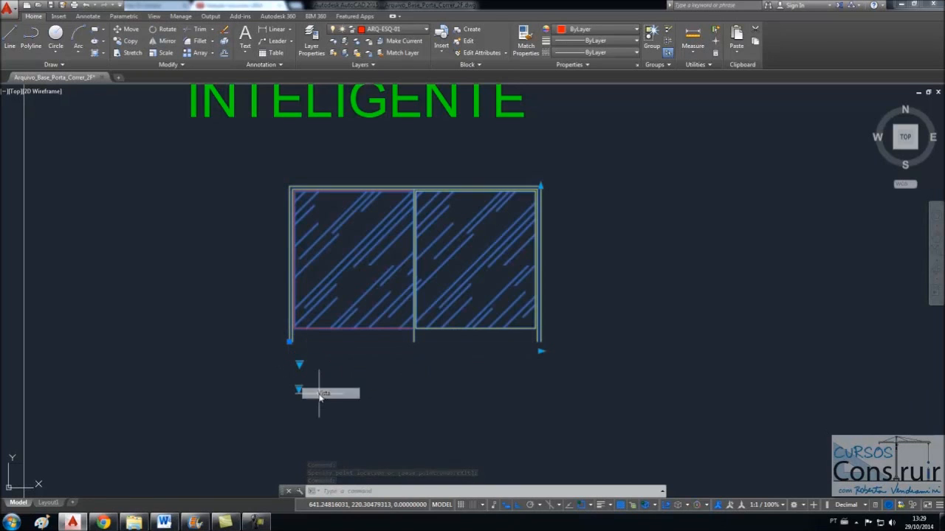
left_click(541, 188)
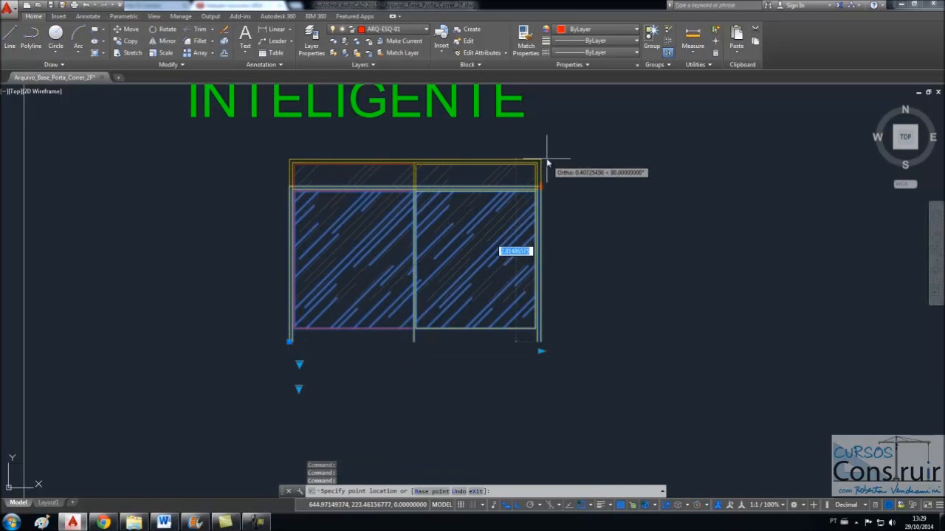
left_click(546, 156)
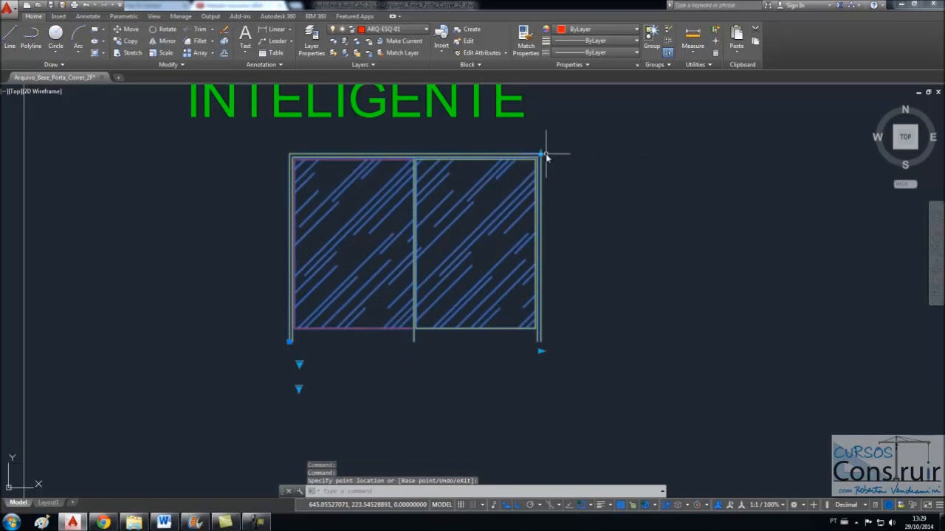
- Switch the smart door block to Corte and stretch its top slightly higher in the section
left_click(300, 366)
left_click(322, 383)
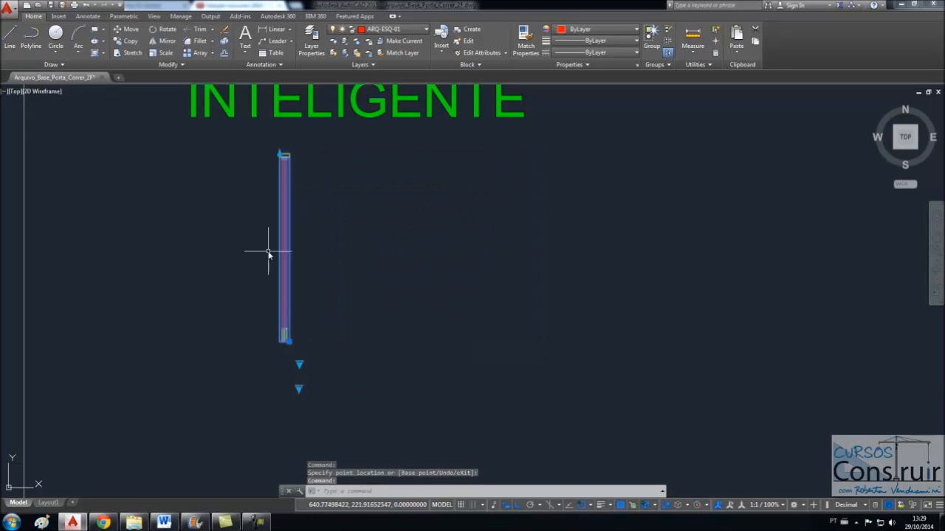
left_click(279, 155)
left_click(279, 141)
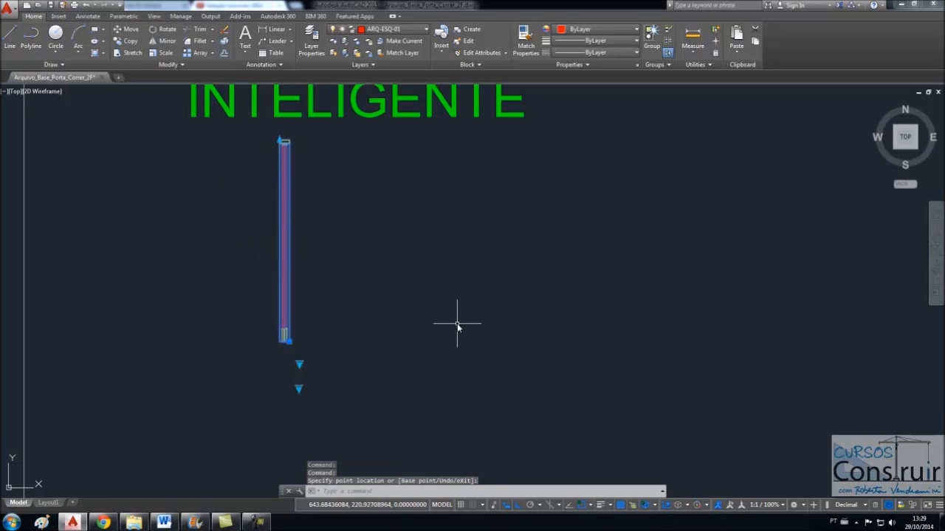
- Switch the smart door block from Corte to Vista and deselect it
key("Escape")
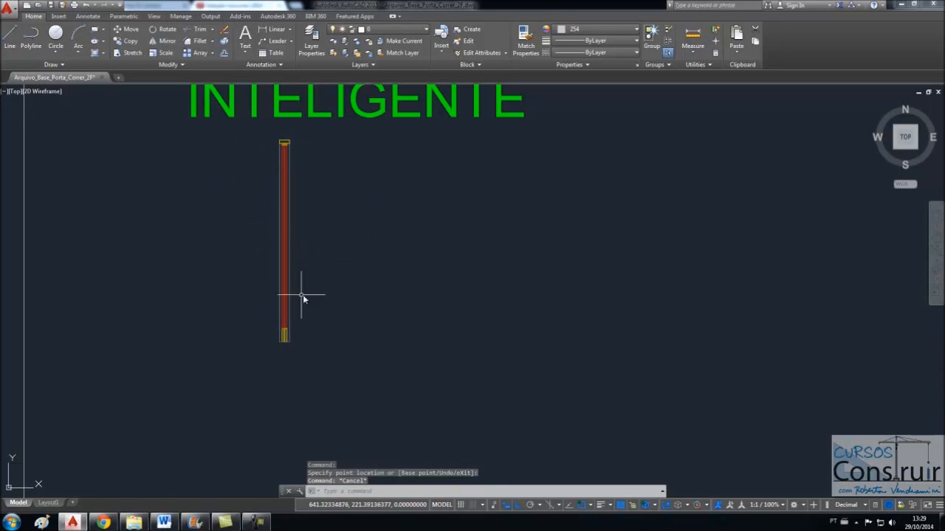
left_click(285, 310)
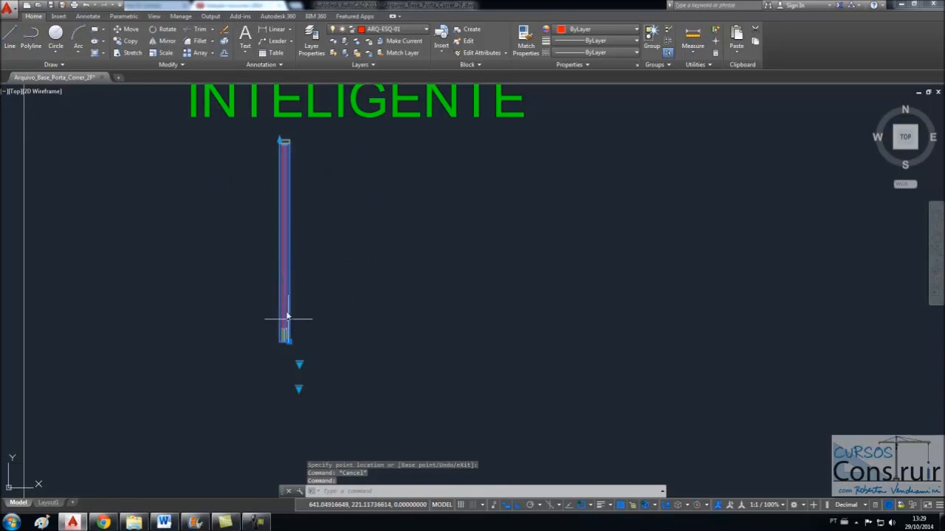
left_click(299, 365)
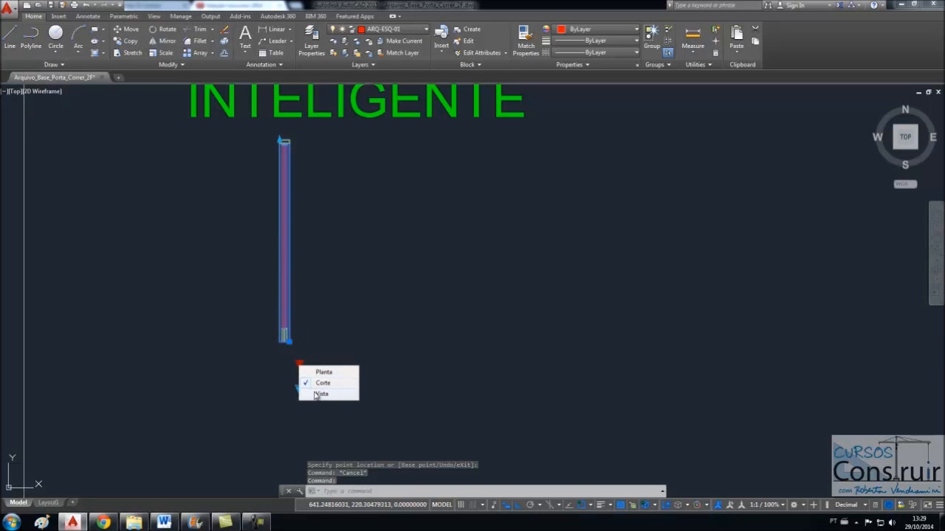
left_click(318, 394)
key("Escape")
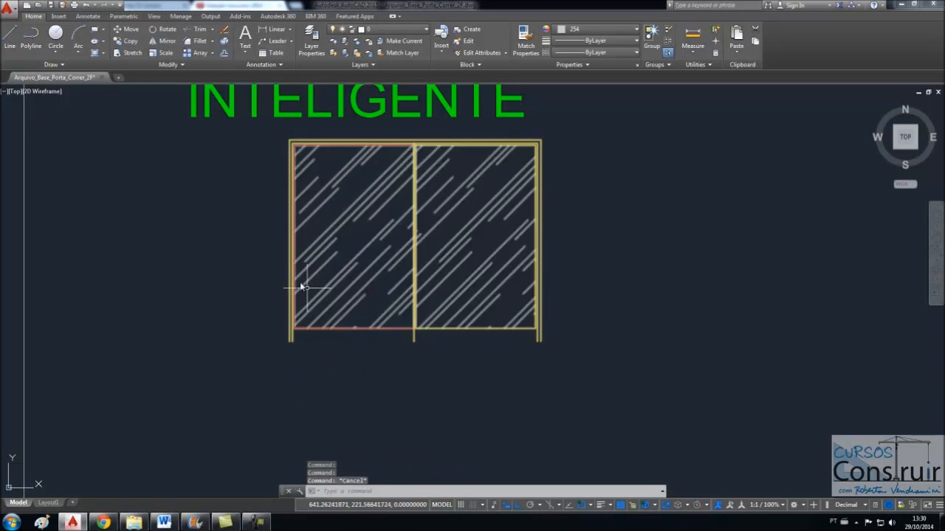
- Try the smart door block's preset sizes 2.00x2.10 and 1.60x2.30, ending on 1.40x2.20
left_click(347, 214)
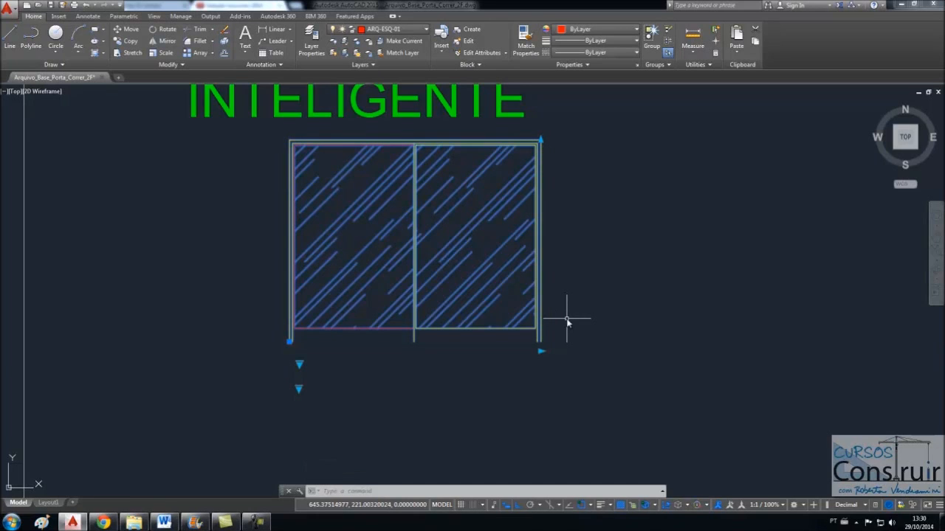
left_click(299, 389)
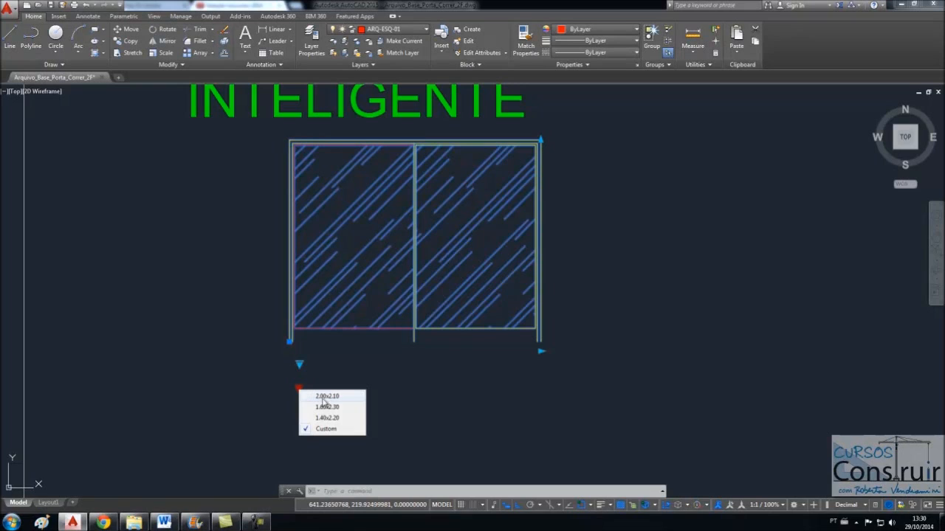
left_click(328, 397)
scroll(328, 356, "up", 2)
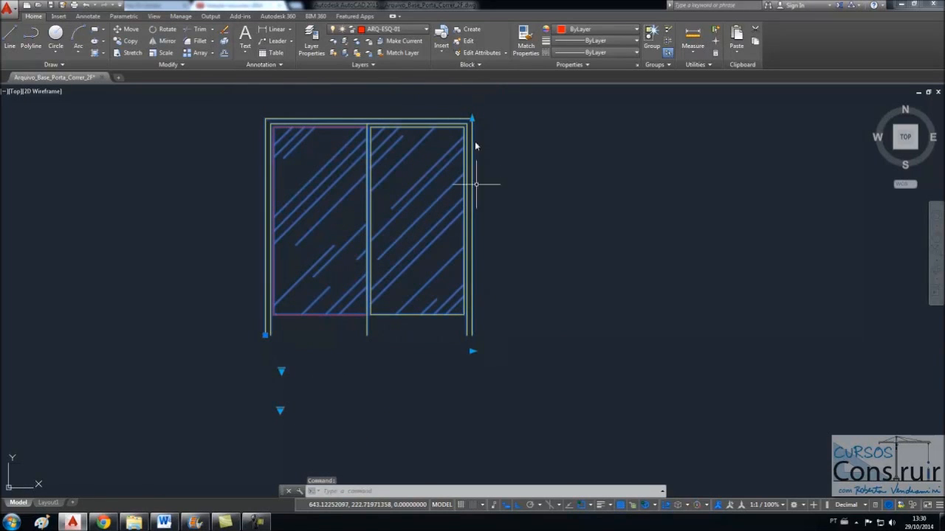
left_click(280, 410)
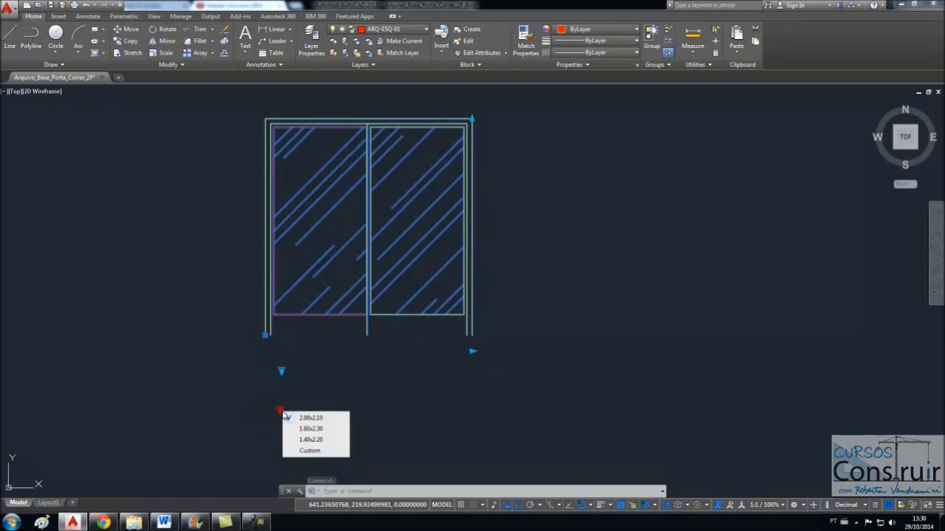
left_click(314, 430)
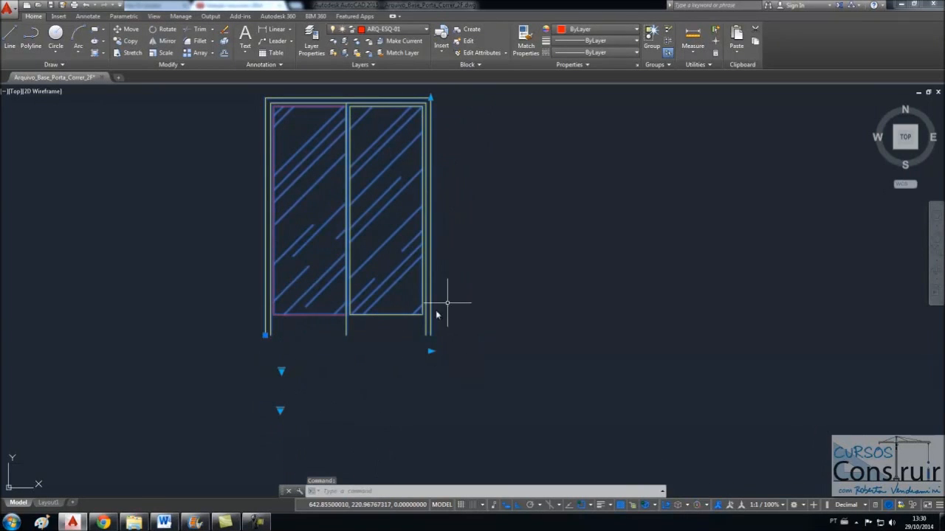
left_click(279, 410)
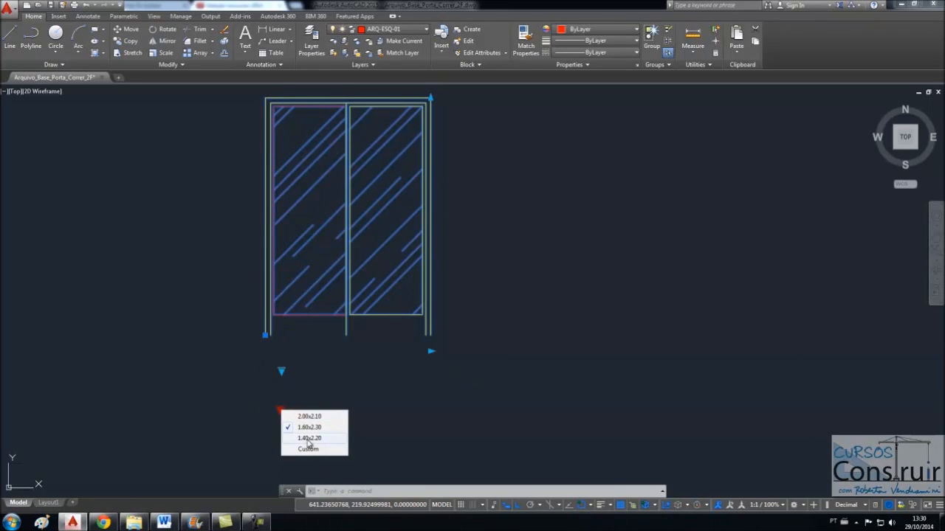
left_click(308, 440)
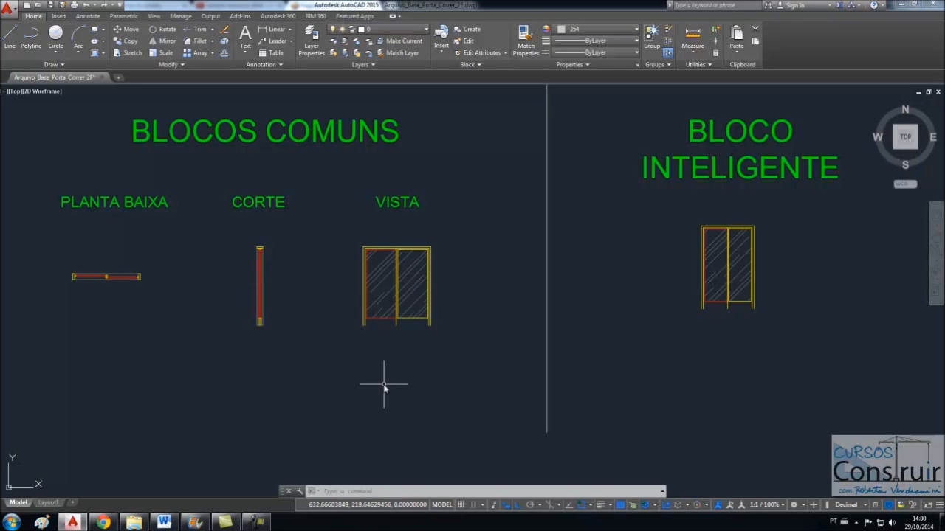
- Stretch the smart door block horizontally in Vista to make it about two thirds wider
left_click(753, 304)
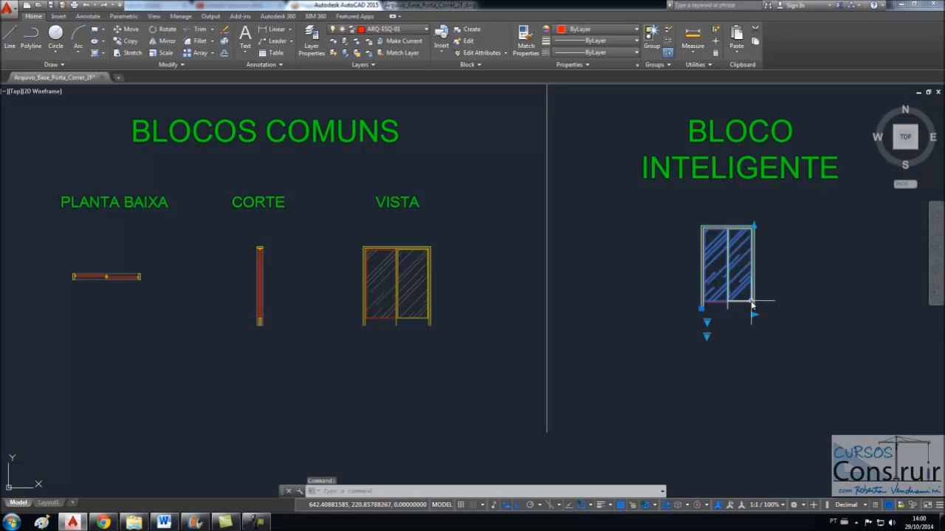
left_click(879, 325)
left_click(879, 315)
left_click(808, 316)
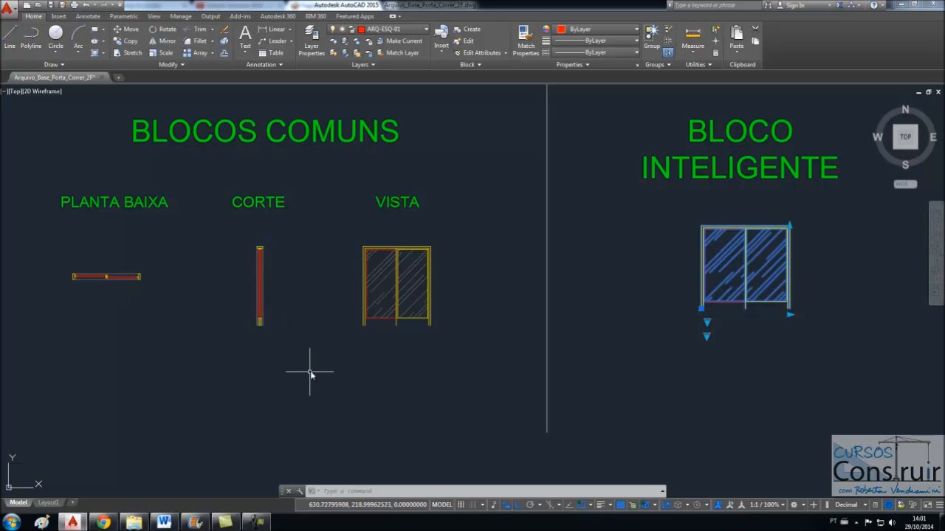
- Explode the smart door block as well as the three common blocks under PLANTA BAIXA, CORTE and VISTA
type("x")
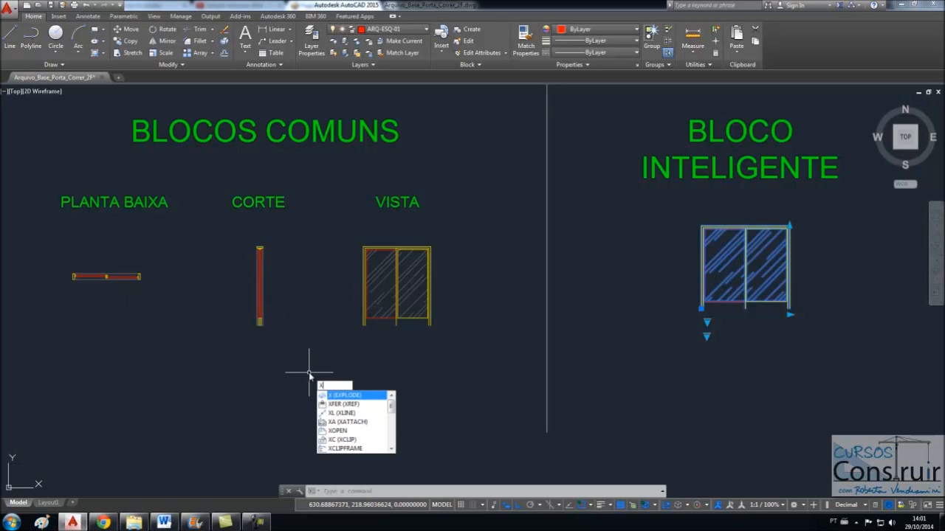
key("Return")
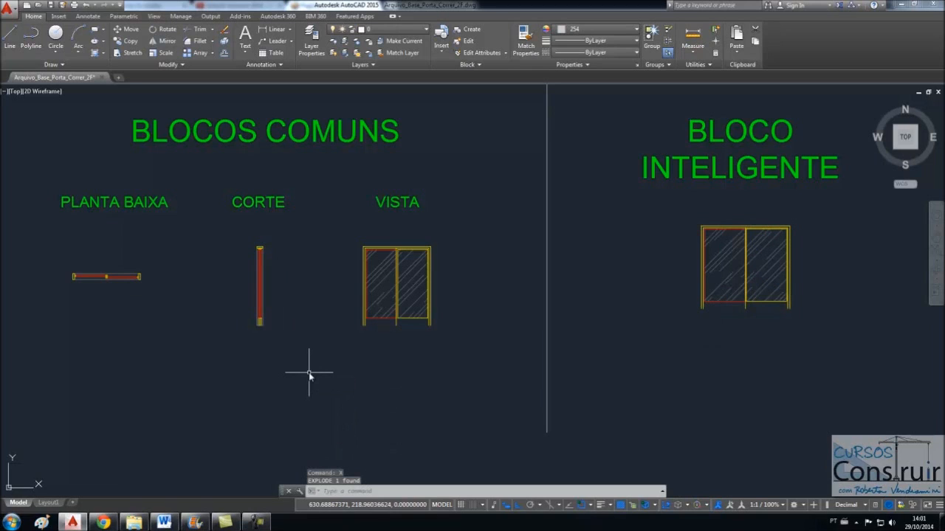
type("x")
key("Return")
left_click(52, 227)
left_click(462, 369)
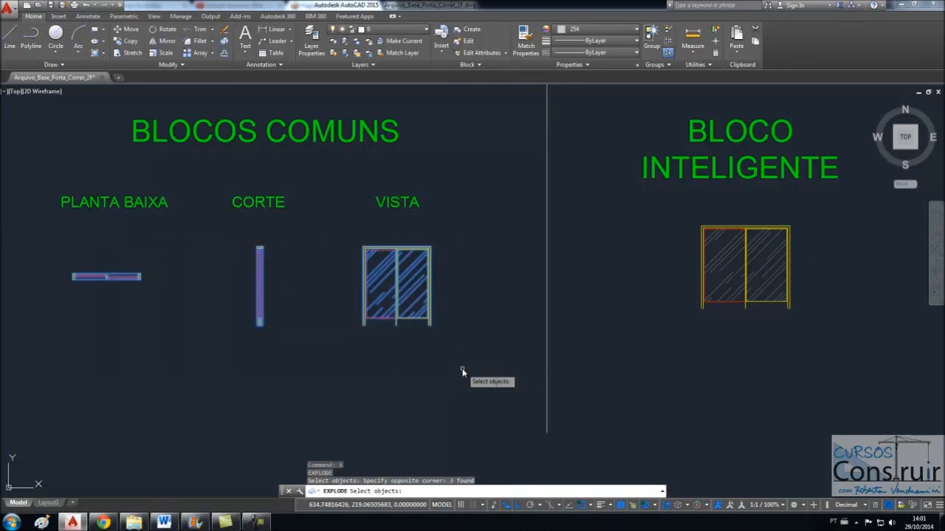
key("Return")
- Inspect the exploded VISTA door up close, checking the glass hatch and the outline of its left panel individually
scroll(381, 249, "up", 8)
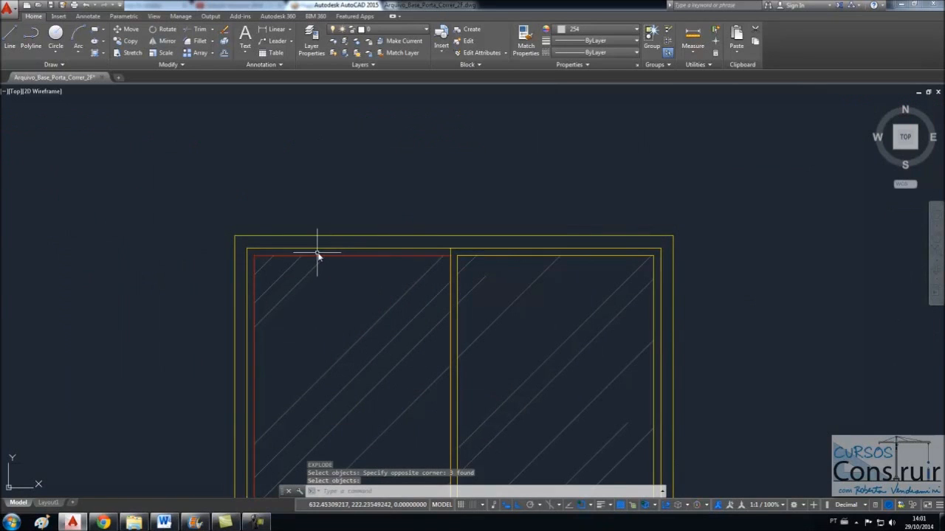
scroll(362, 202, "down", 2)
scroll(361, 204, "down", 2)
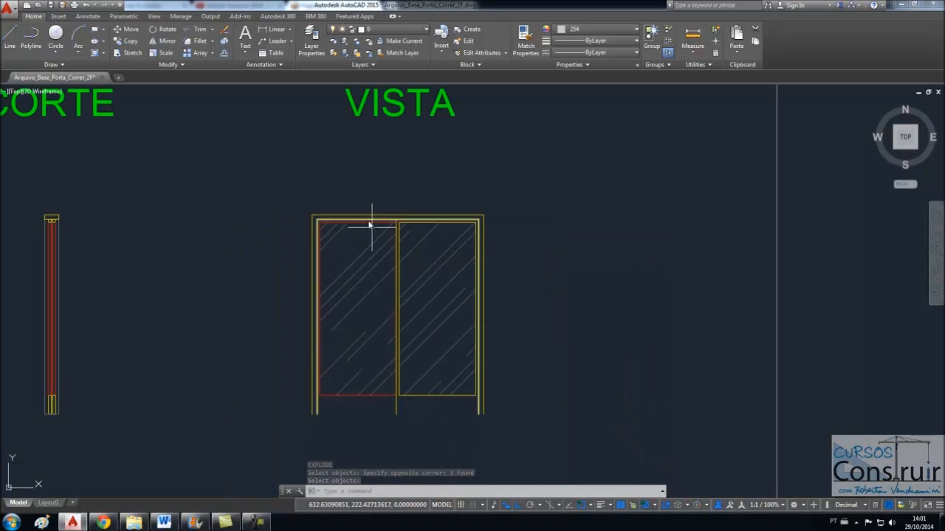
scroll(432, 315, "up", 2)
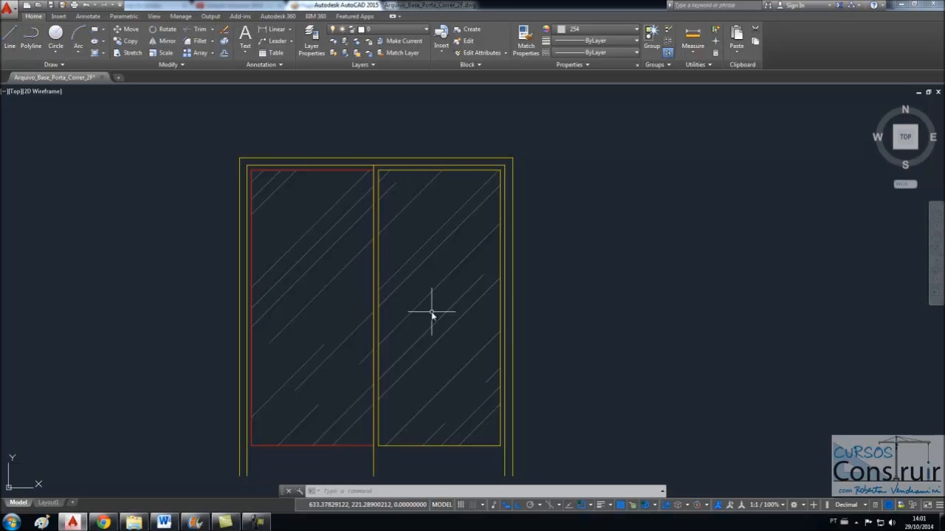
left_click(349, 195)
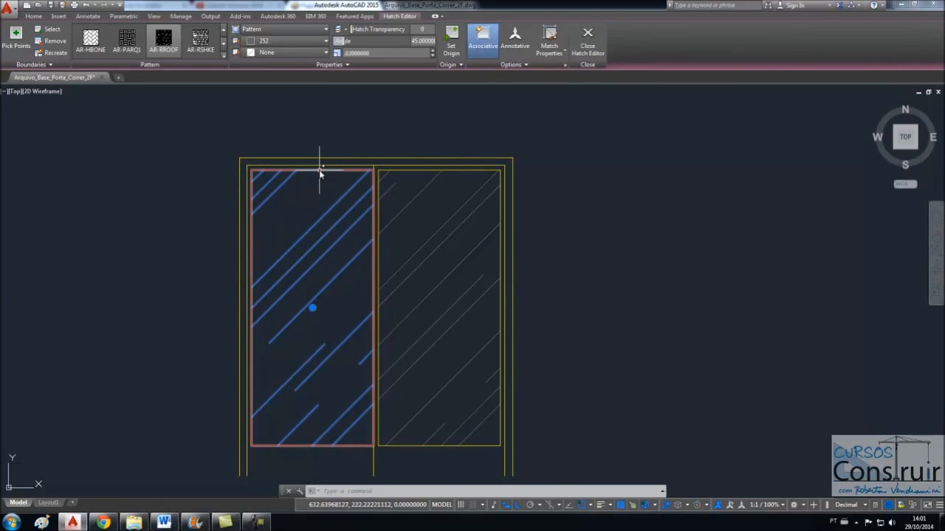
key("Escape")
left_click(319, 172)
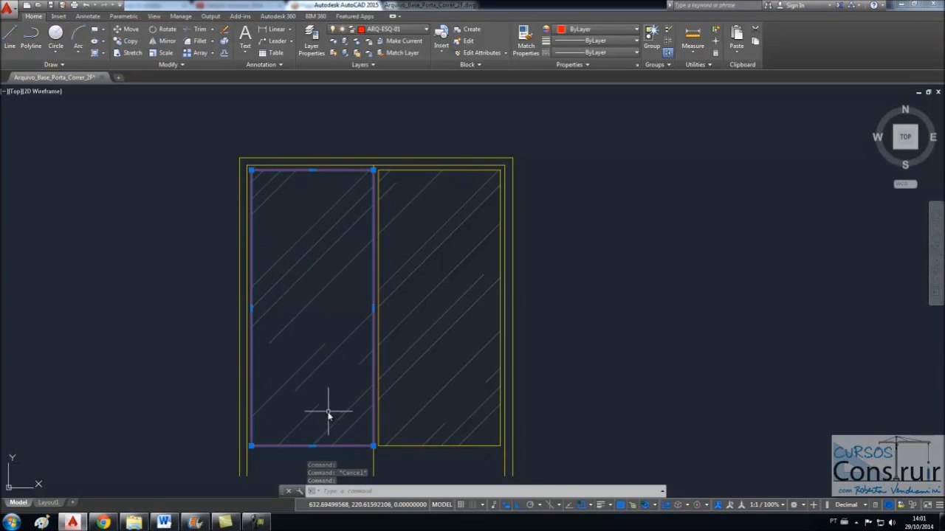
key("Escape")
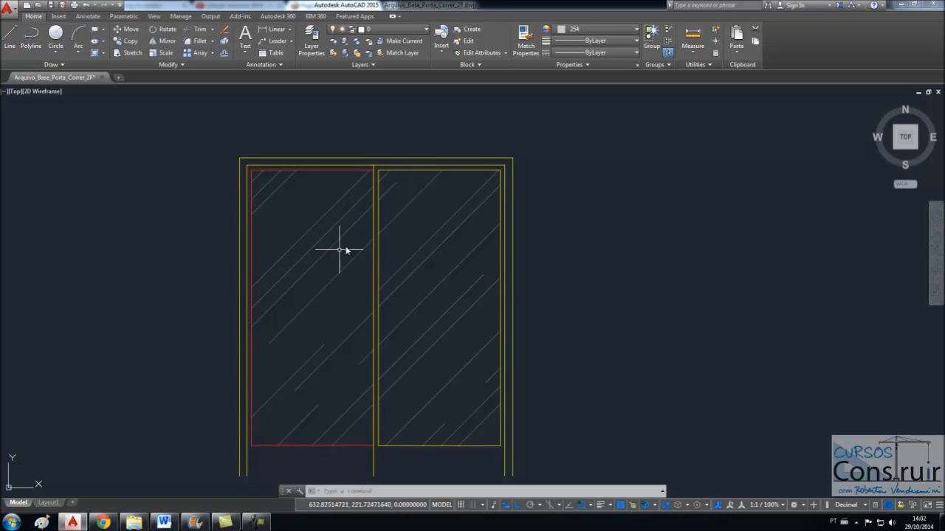
mouse_move(322, 259)
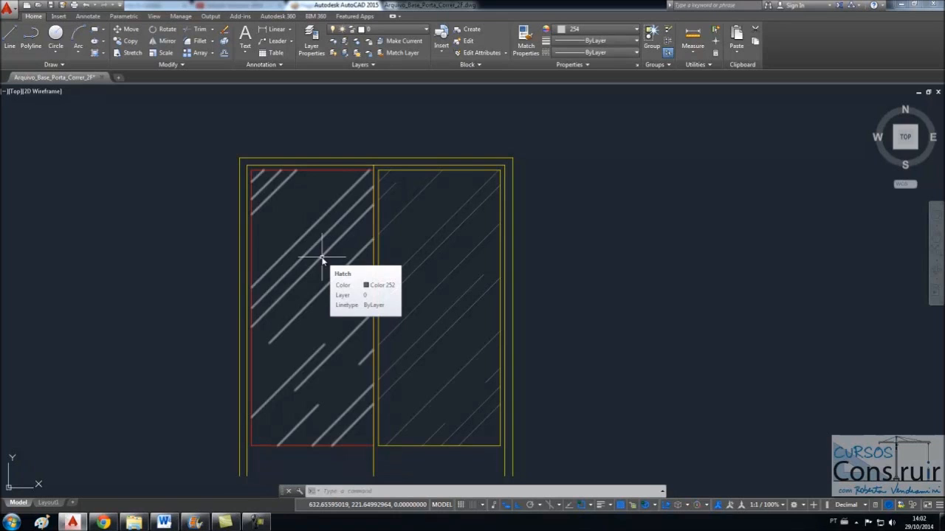
left_click(321, 259)
key("Escape")
key("Escape")
- Make ARQ-ESQ-02 the current layer
scroll(524, 279, "down", 6)
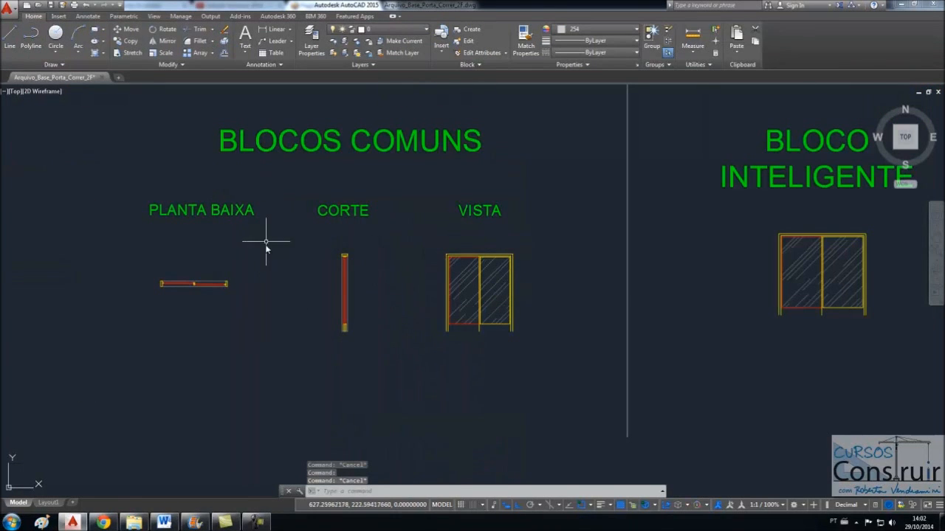
left_click(398, 30)
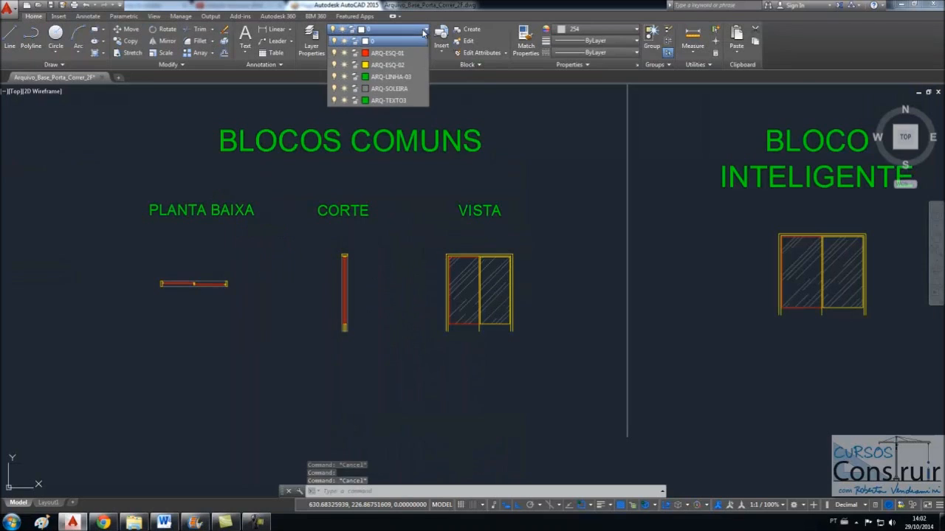
left_click(402, 66)
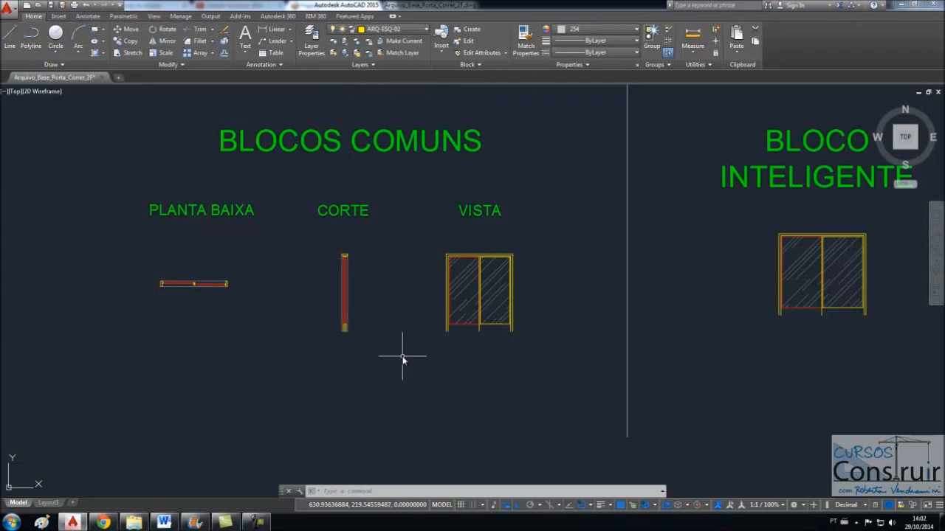
- Start a new block definition and name it Porta_Correr_2F_Vidro_Din
type("B")
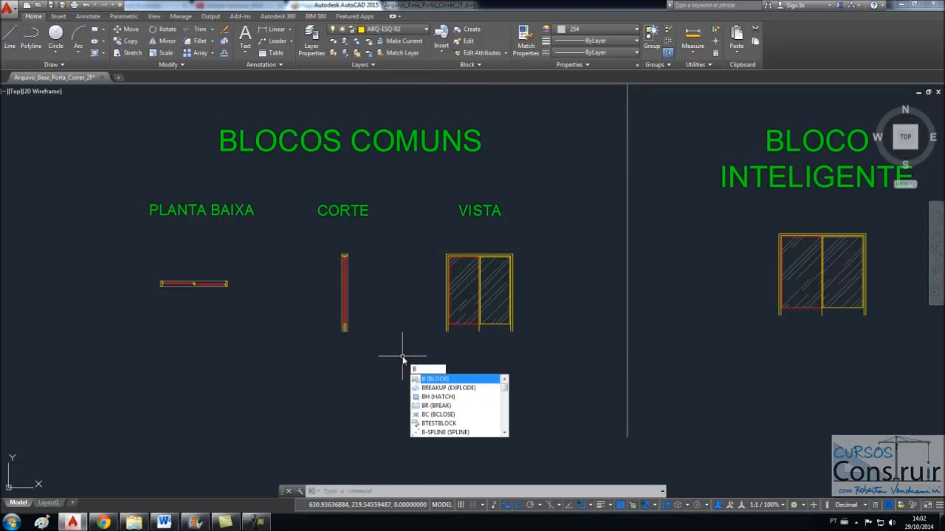
key("Return")
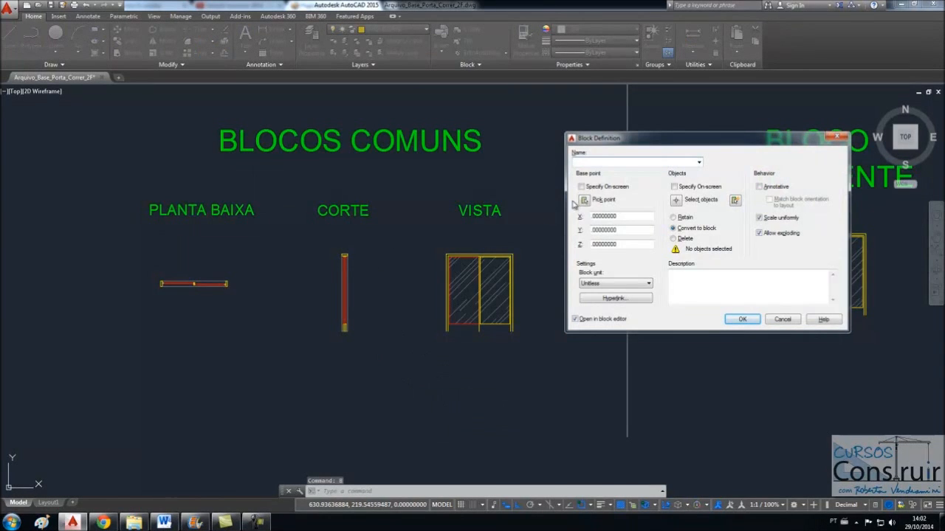
left_click_drag(654, 140, 639, 132)
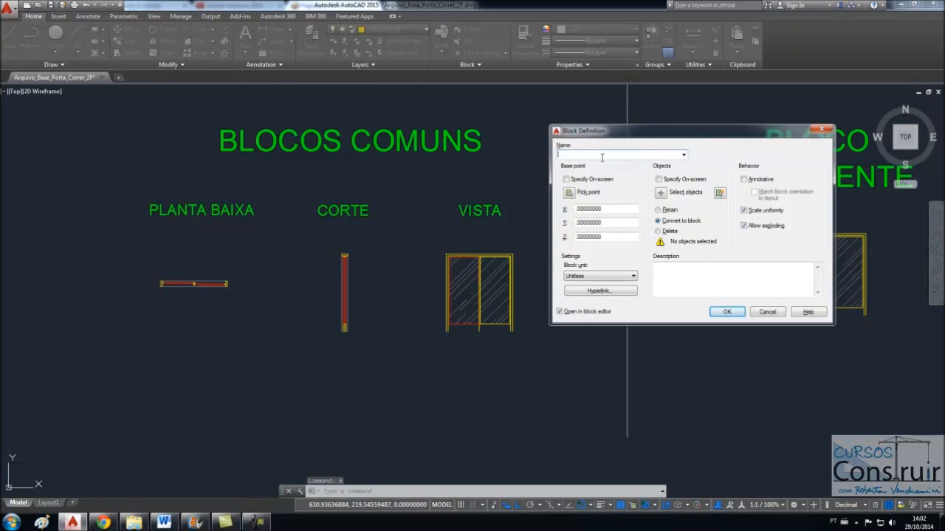
type("Porta_Correr_2F_Vidro_Din")
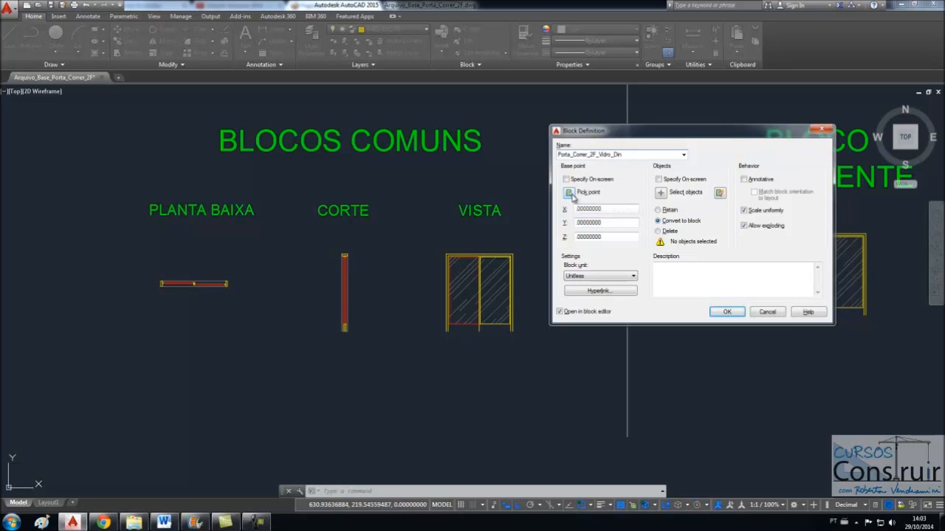
- Set the block's base point at the upper-left corner of the left jamb in the plan view
left_click(569, 195)
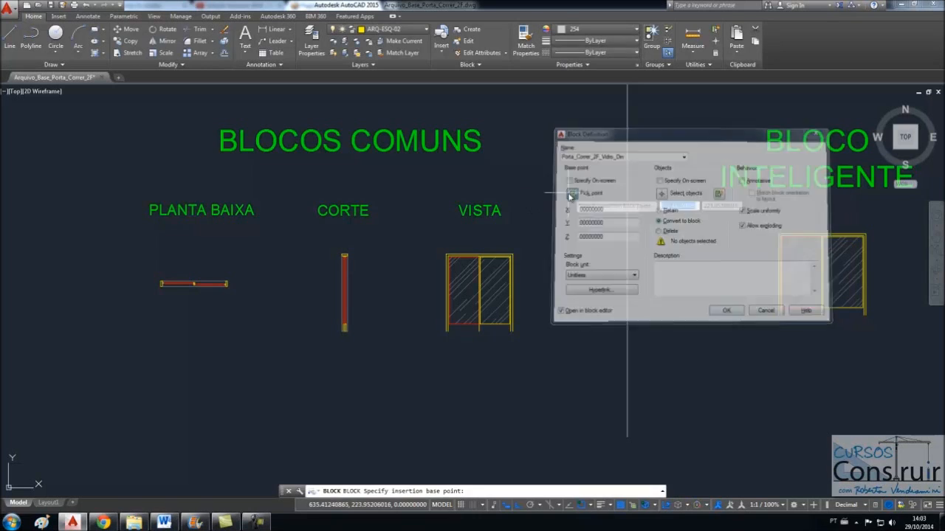
scroll(141, 292, "up", 5)
scroll(299, 305, "up", 2)
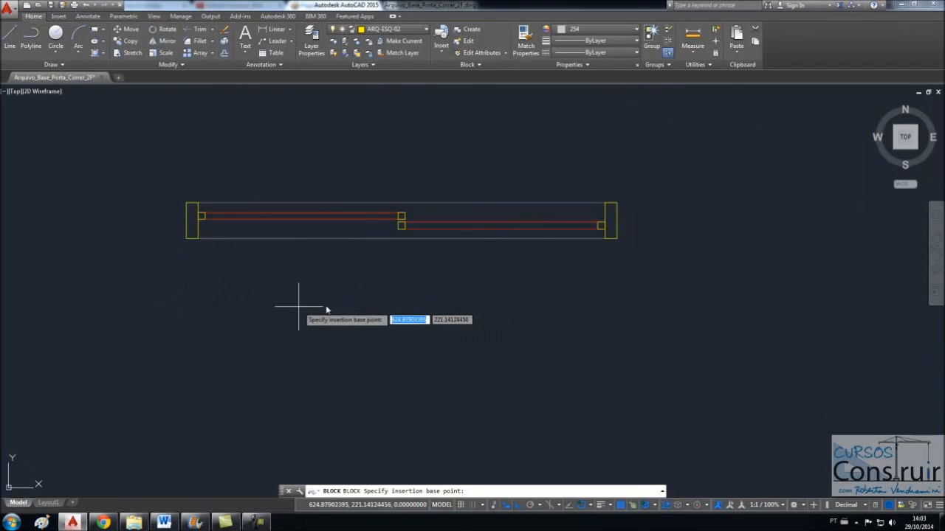
left_click(186, 203)
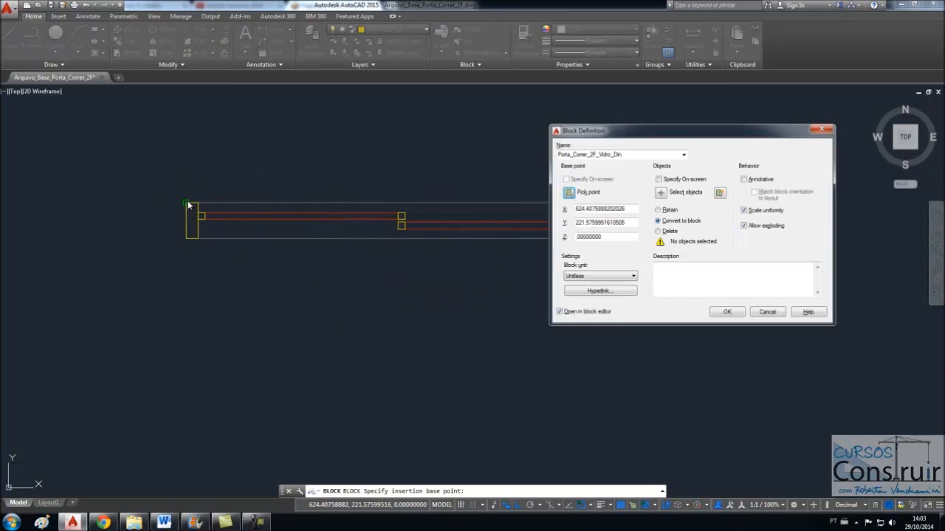
- Select all the PLANTA BAIXA, CORTE and VISTA door geometry under BLOCOS COMUNS as the block's objects
left_click(662, 193)
scroll(287, 312, "down", 8)
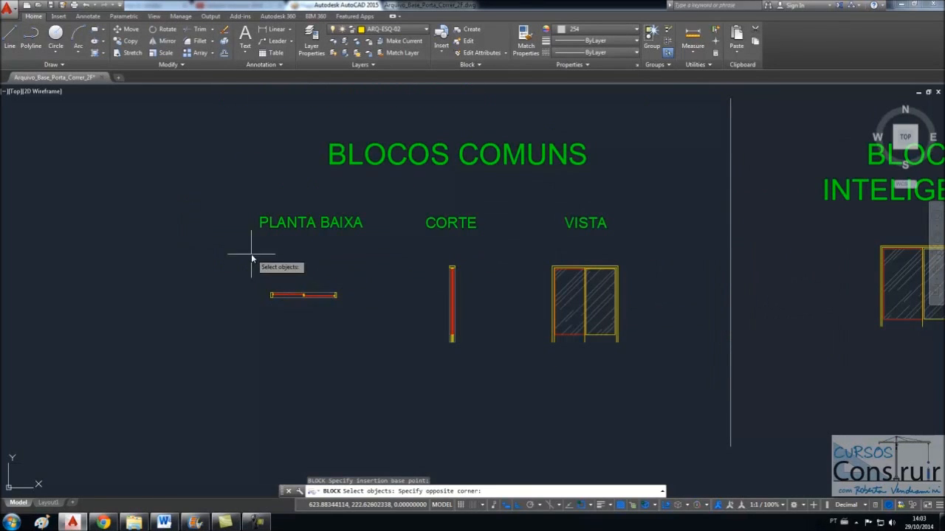
left_click(251, 253)
left_click(640, 370)
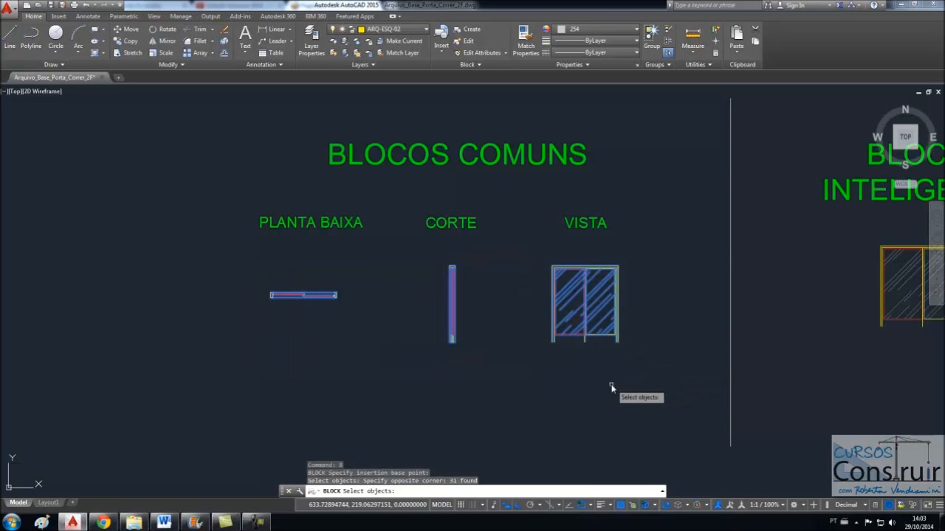
key("Return")
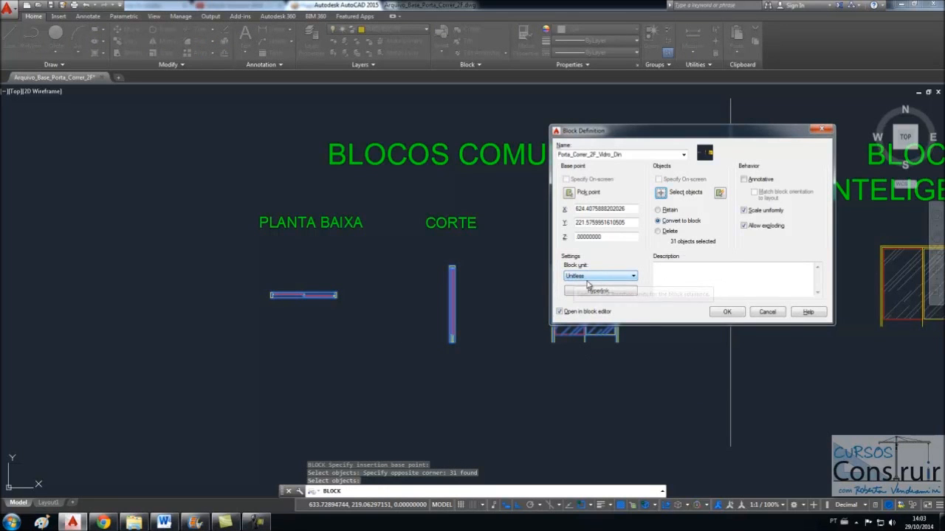
- Keep the block unit as Unitless, turn off opening in the block editor, and create the block
left_click(633, 277)
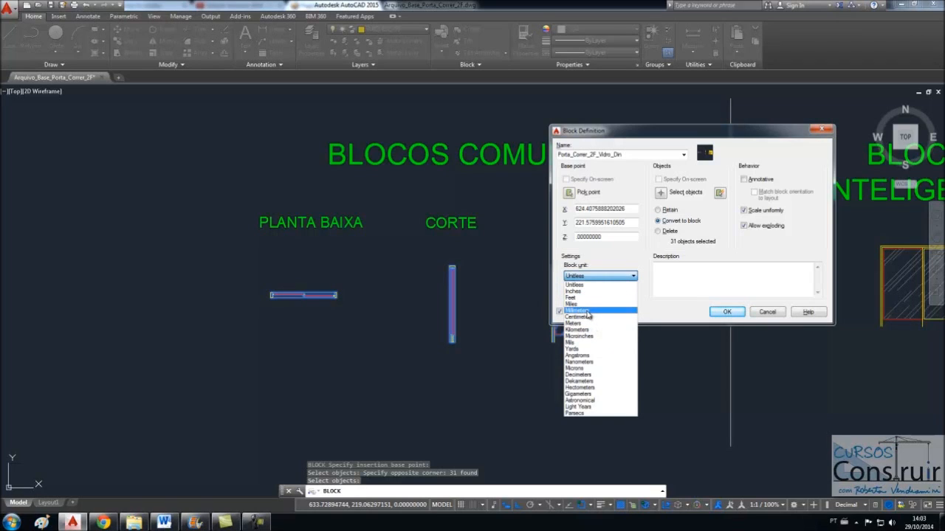
left_click(606, 284)
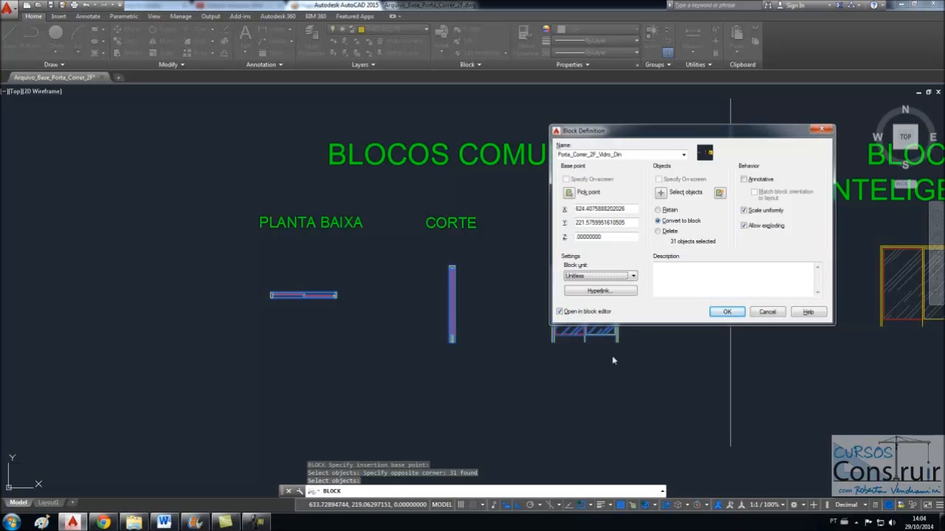
left_click(559, 312)
left_click(727, 313)
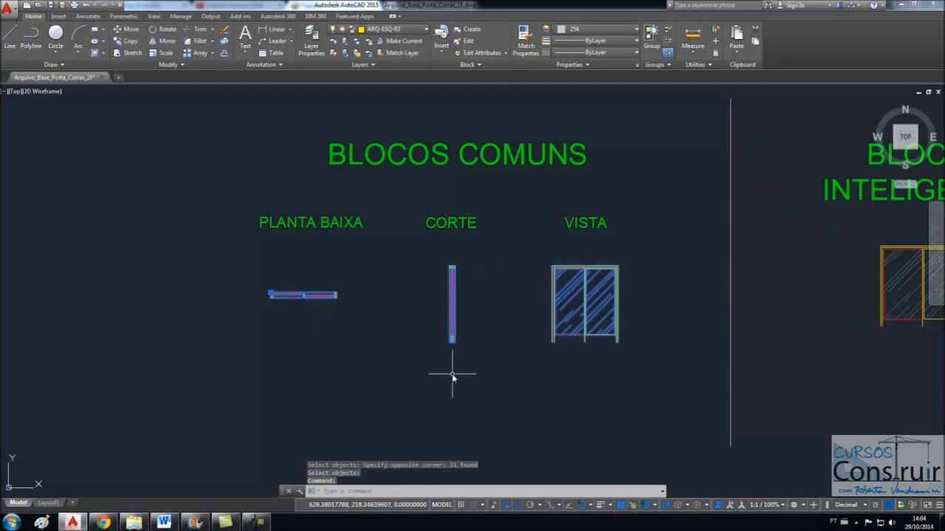
key("Escape")
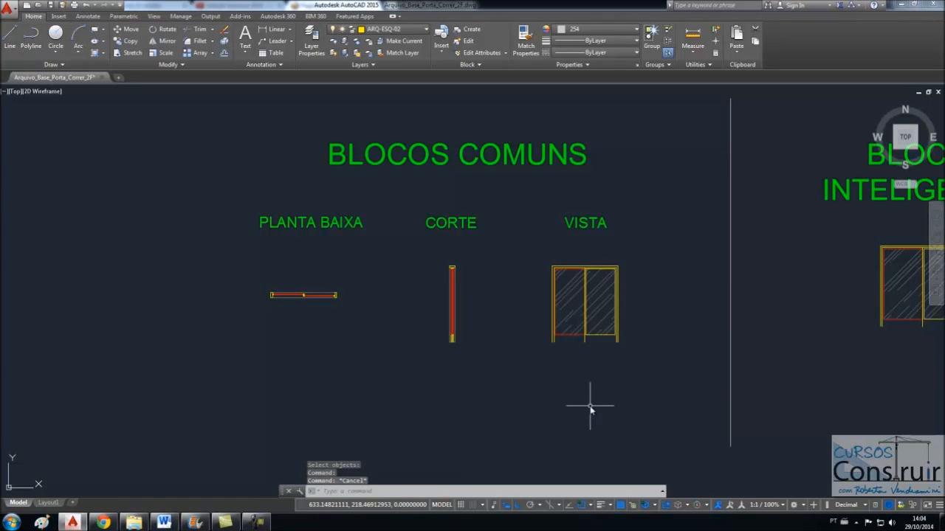
- Open the Porta_Correr_2F_Vidro_Din block in the Block Editor and view the available authoring parameters and actions
double_click(457, 323)
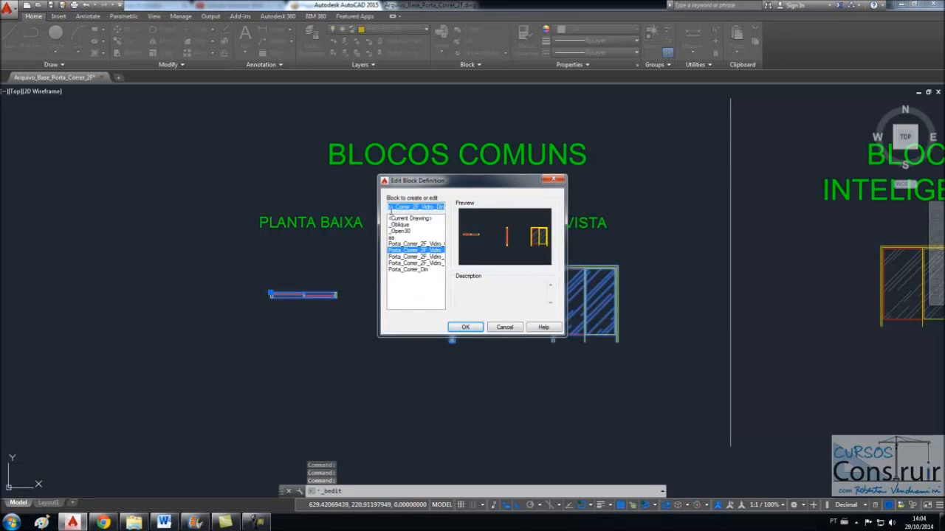
left_click(465, 327)
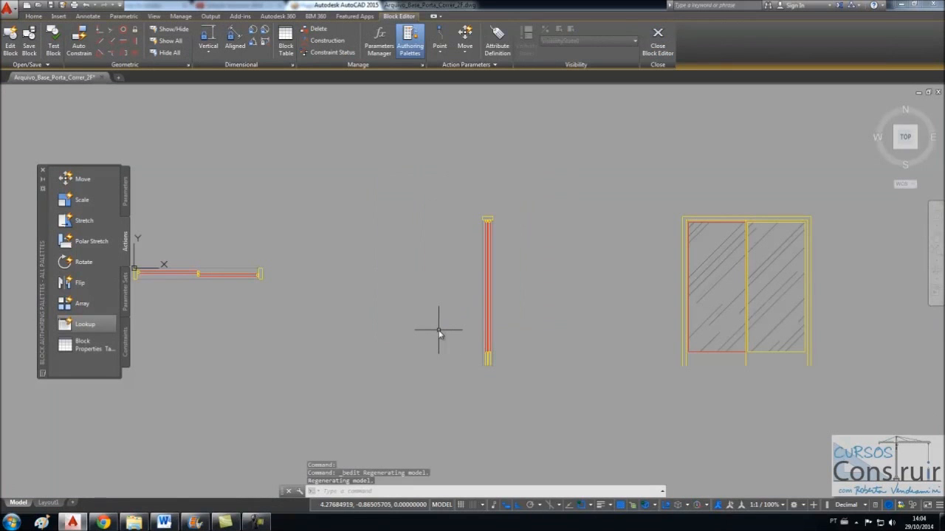
scroll(438, 331, "down", 2)
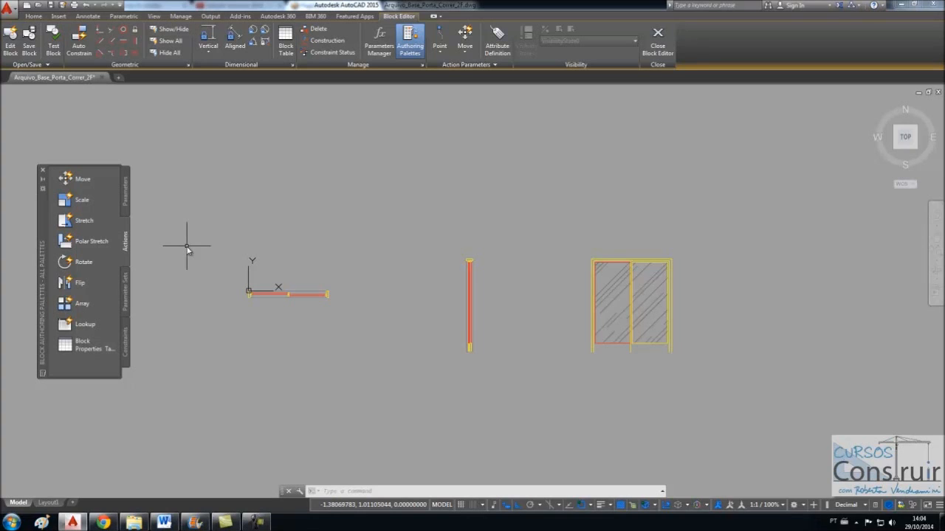
left_click(126, 198)
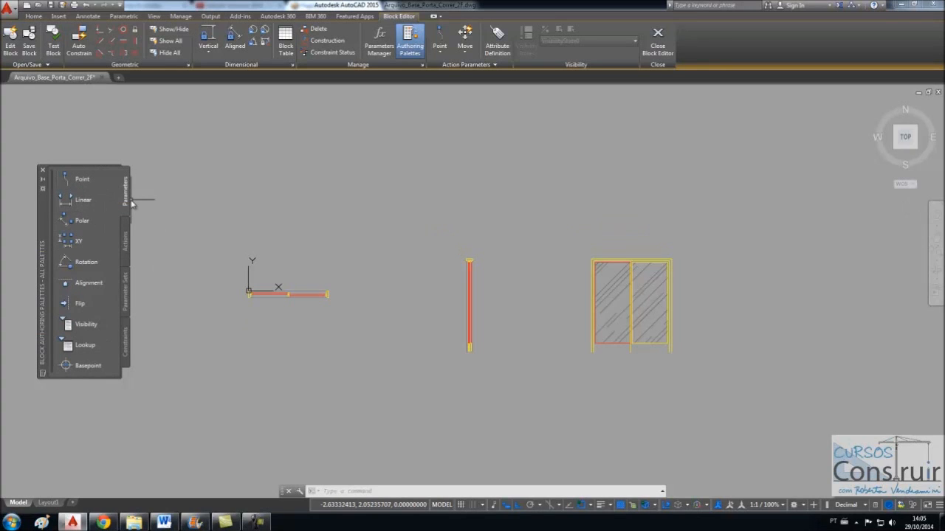
left_click(124, 238)
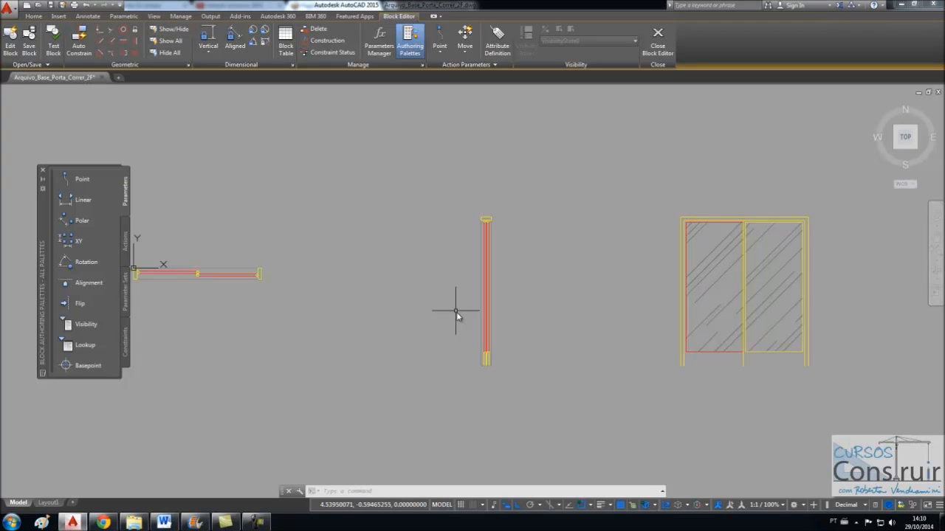
- Test the block by moving it away from the origin and back by its base grip, and close the test
left_click(53, 49)
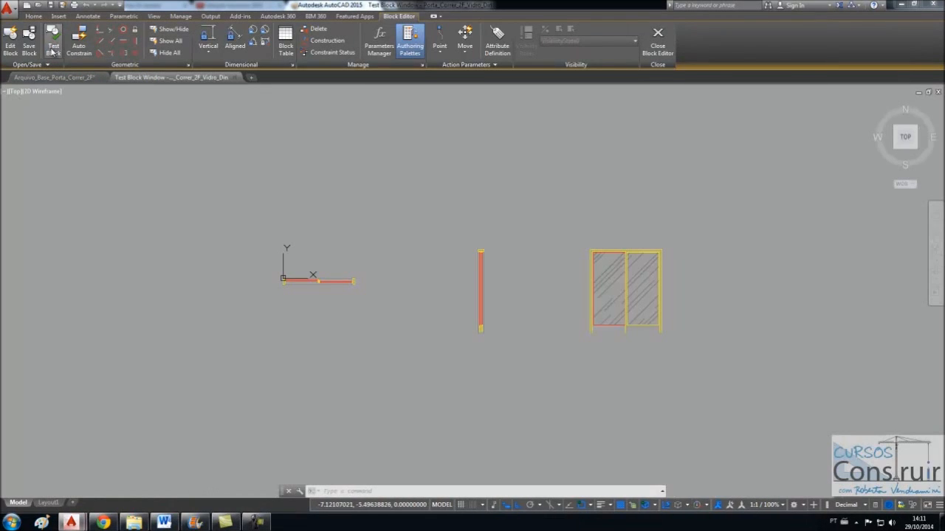
scroll(419, 295, "up", 2)
left_click(316, 279)
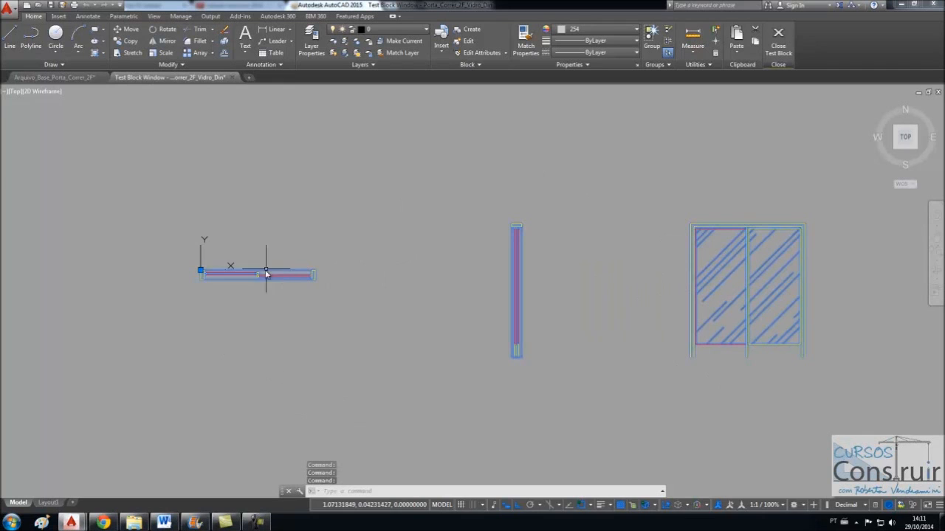
left_click(200, 272)
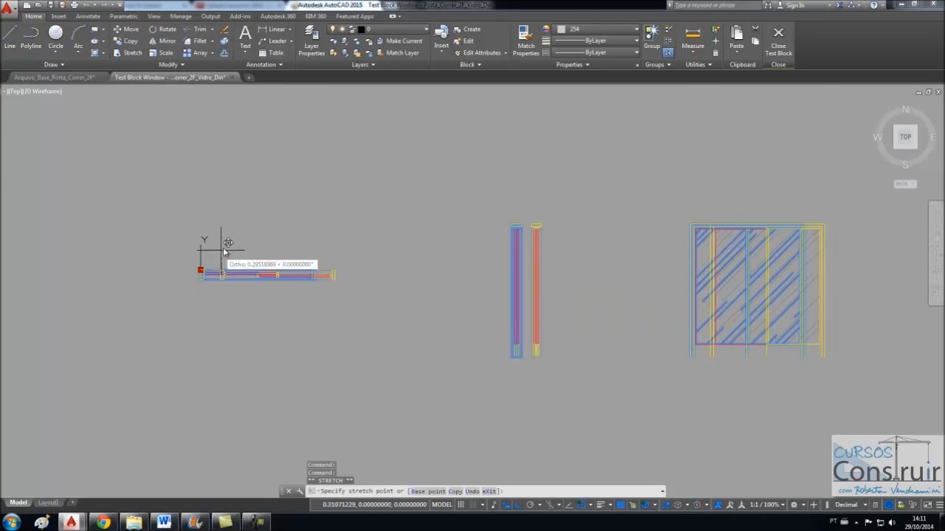
left_click(269, 177)
left_click(270, 177)
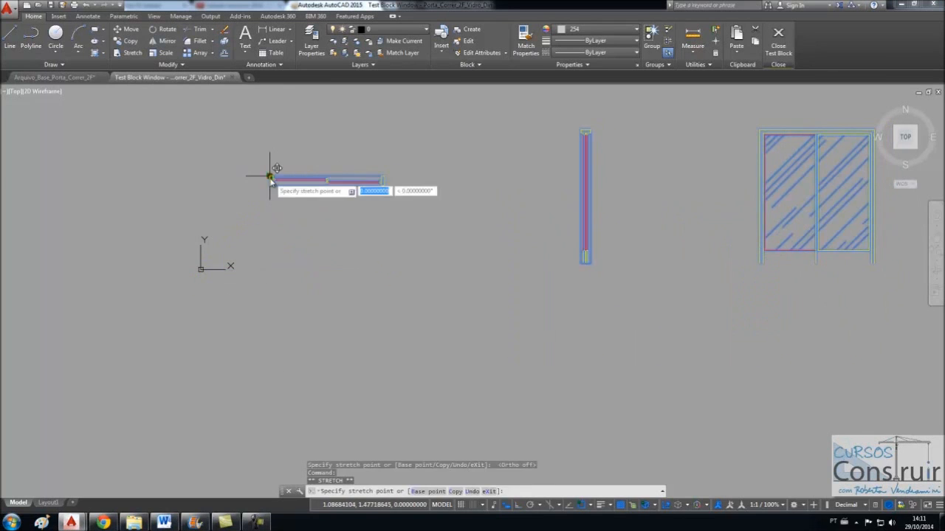
left_click(205, 275)
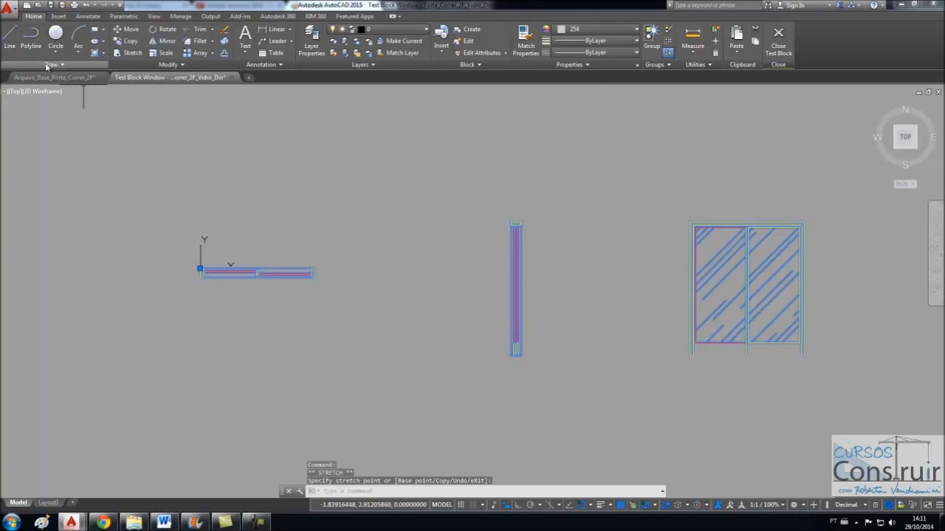
left_click(780, 46)
- Add a Visibility parameter just below the left jamb of the plan view
scroll(301, 246, "down", 2)
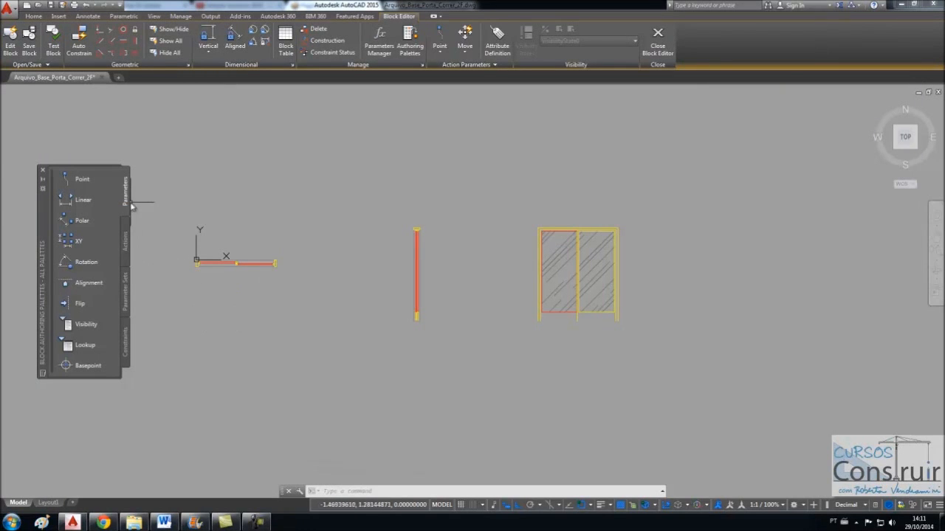
left_click(84, 326)
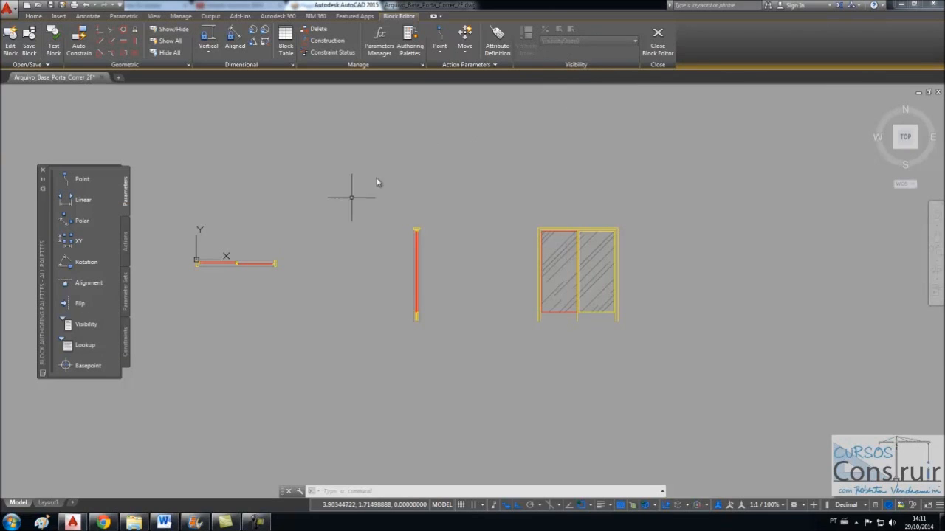
left_click(82, 325)
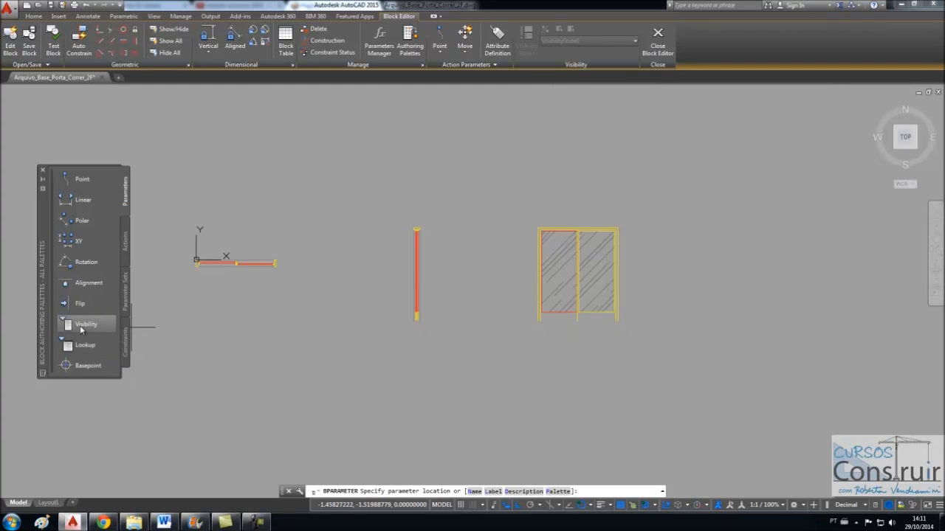
scroll(193, 274, "up", 3)
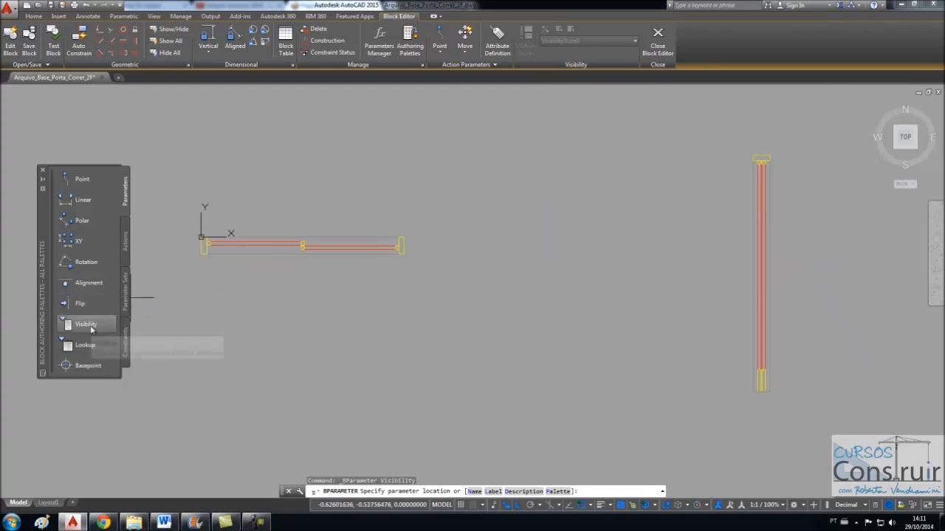
scroll(206, 274, "up", 2)
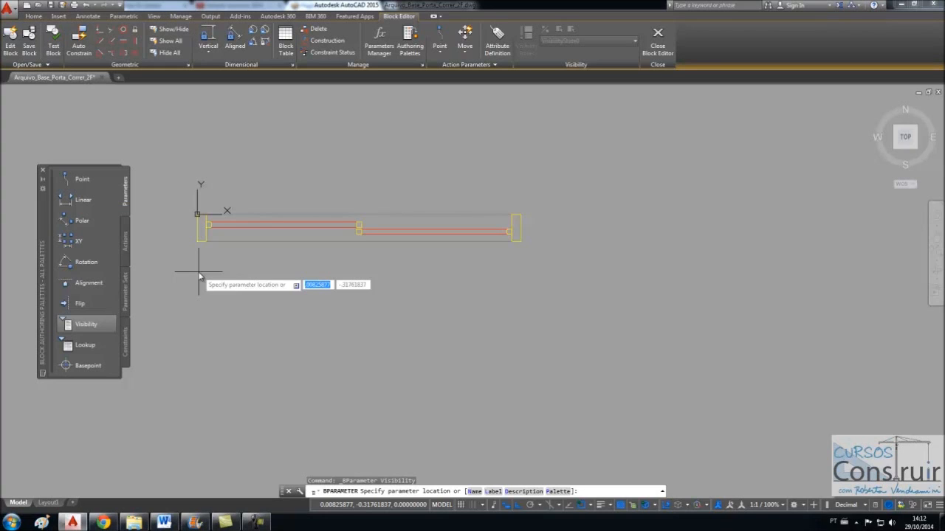
left_click(198, 274)
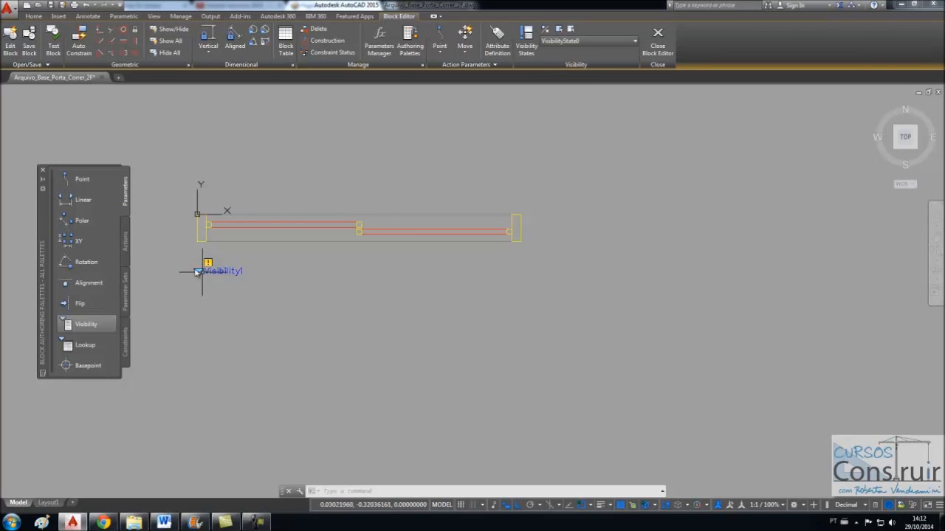
left_click(126, 230)
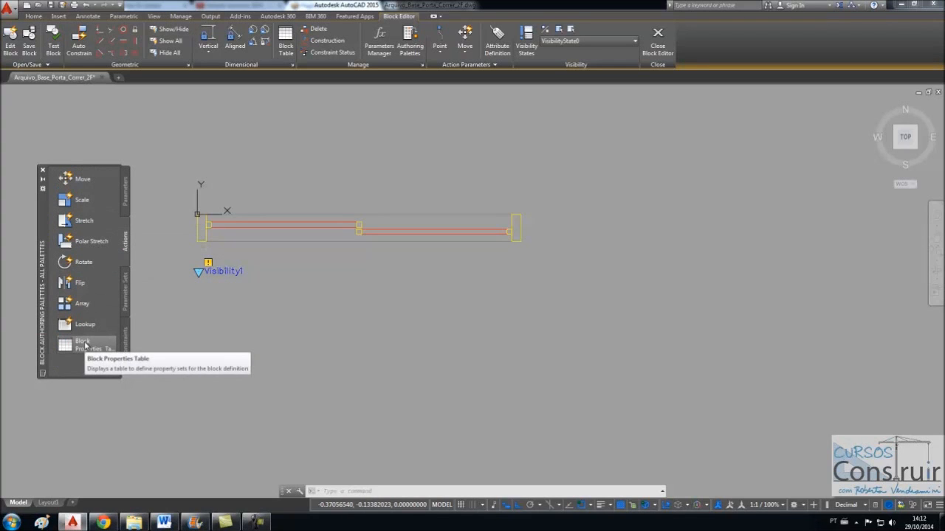
left_click(126, 199)
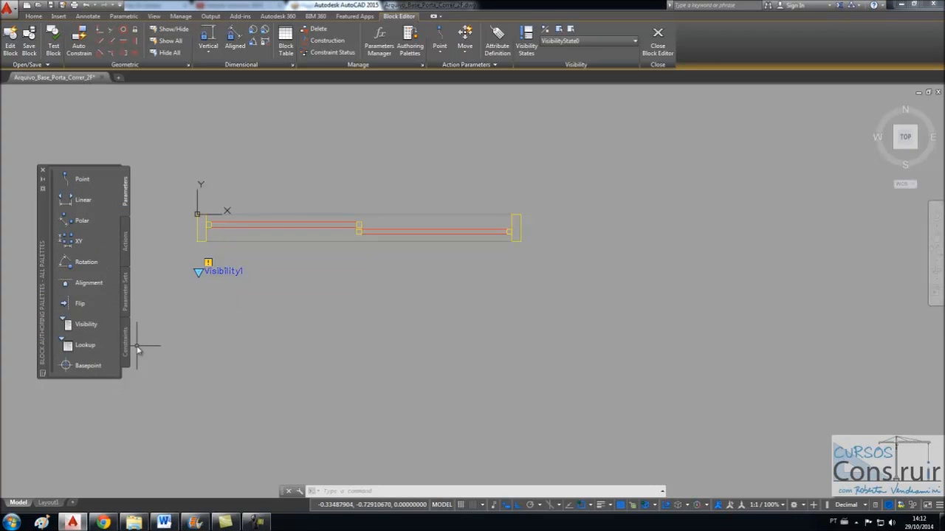
scroll(198, 269, "up", 4)
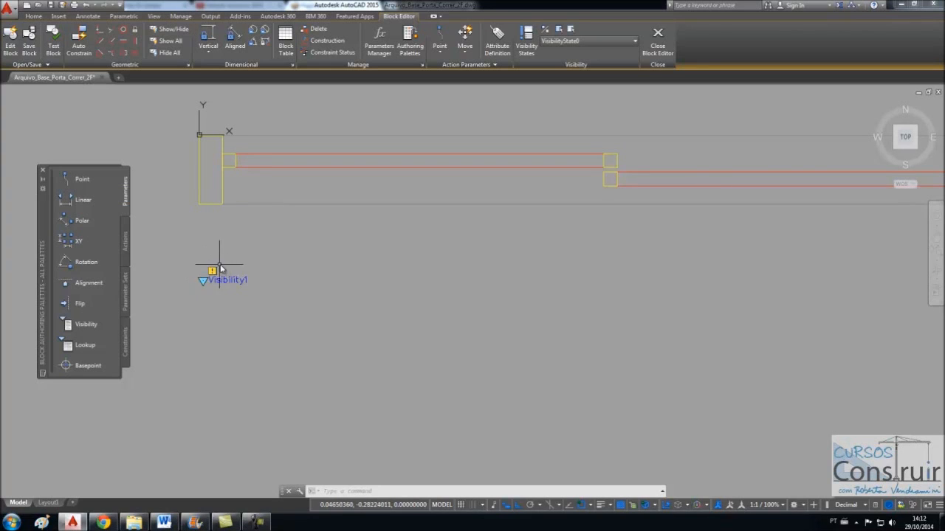
scroll(210, 294, "down", 2)
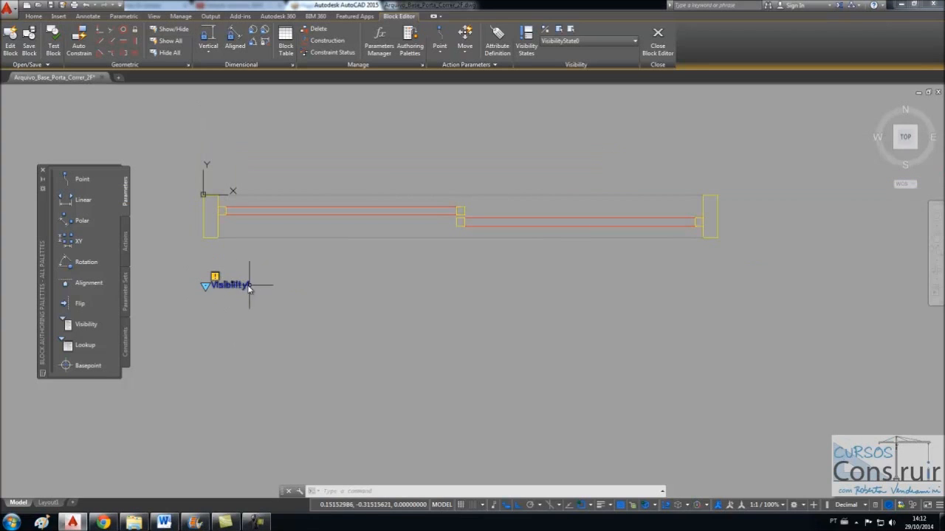
left_click(123, 238)
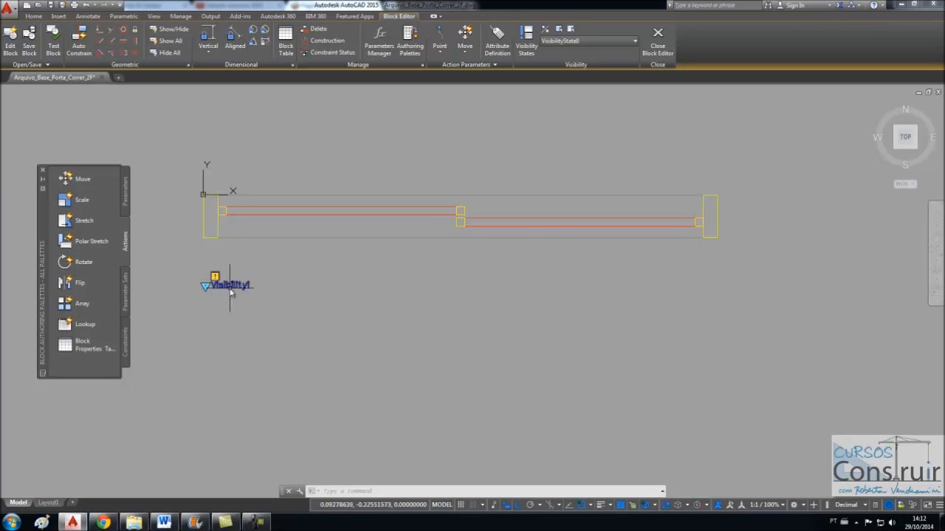
- Open the block's visibility states and rename the default state as Planta Baixa
left_click(527, 37)
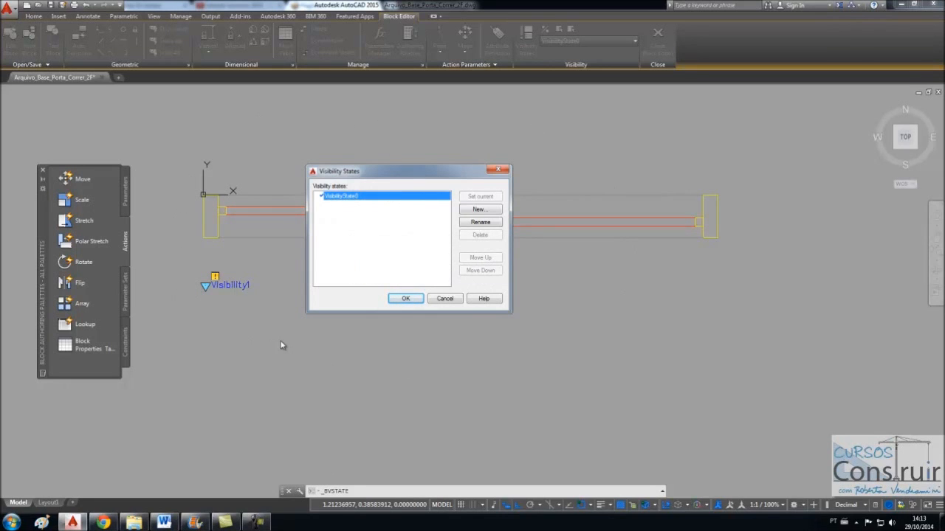
left_click(472, 223)
left_click(362, 207)
left_click(356, 197)
left_click(360, 196)
left_click_drag(361, 196, 318, 191)
type("Pa")
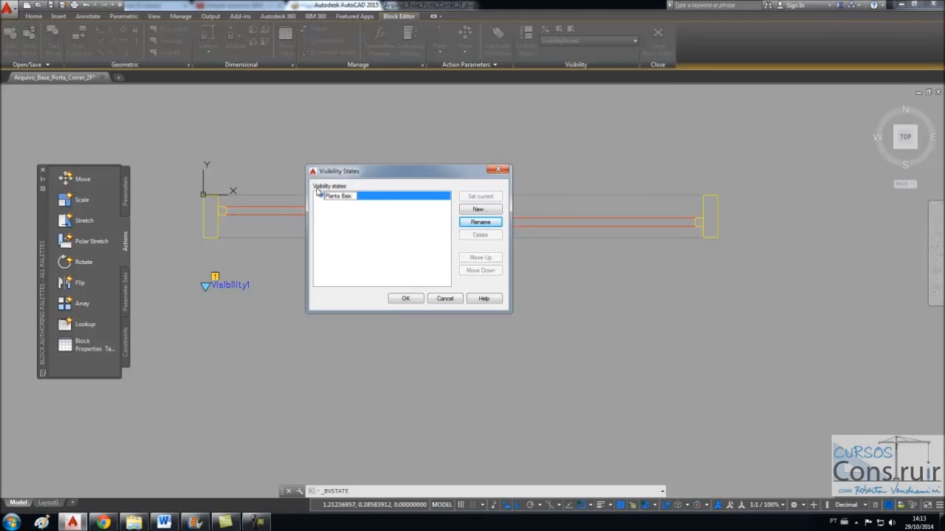
left_click(350, 239)
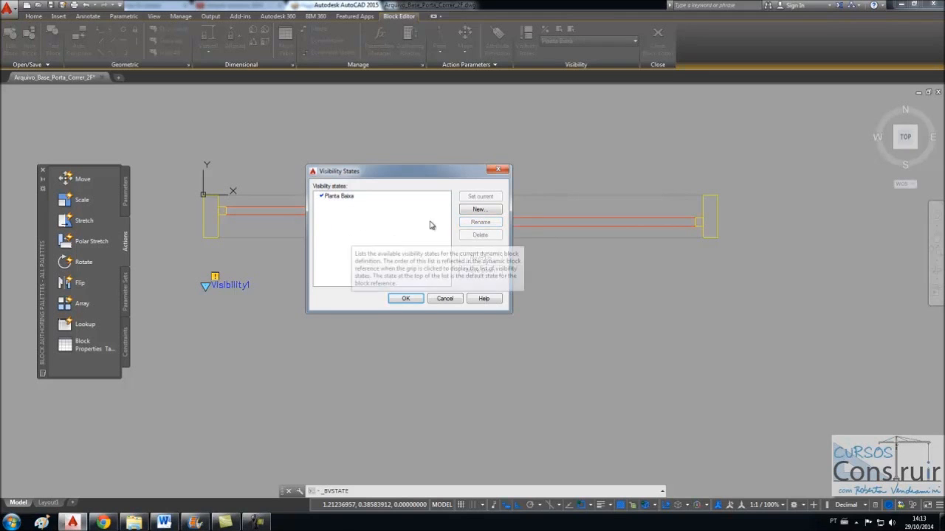
- Create a visibility state named Corte that leaves the visibility of existing objects unchanged
left_click(479, 211)
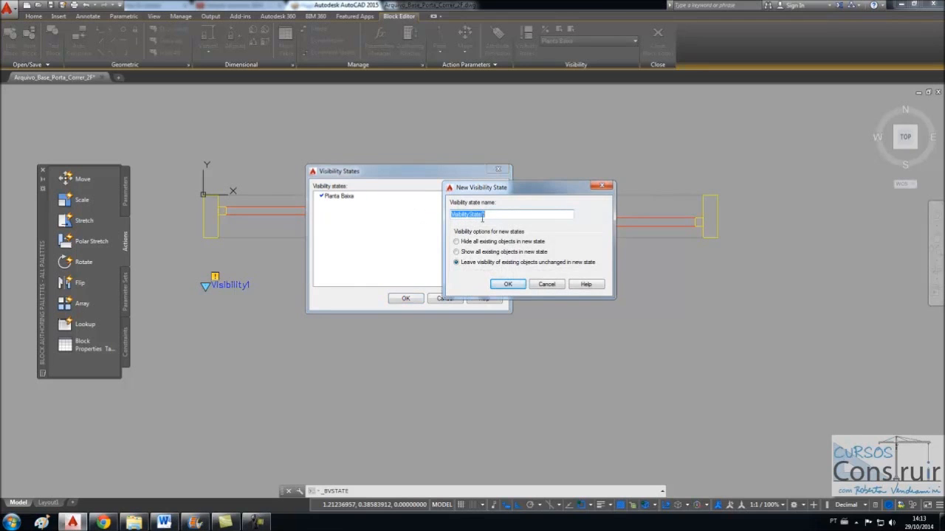
type("C")
left_click(516, 285)
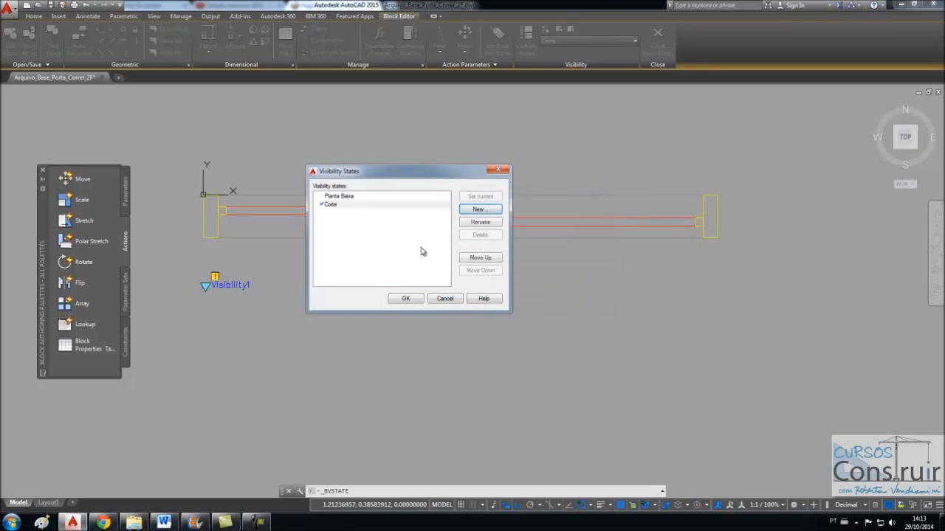
left_click(468, 223)
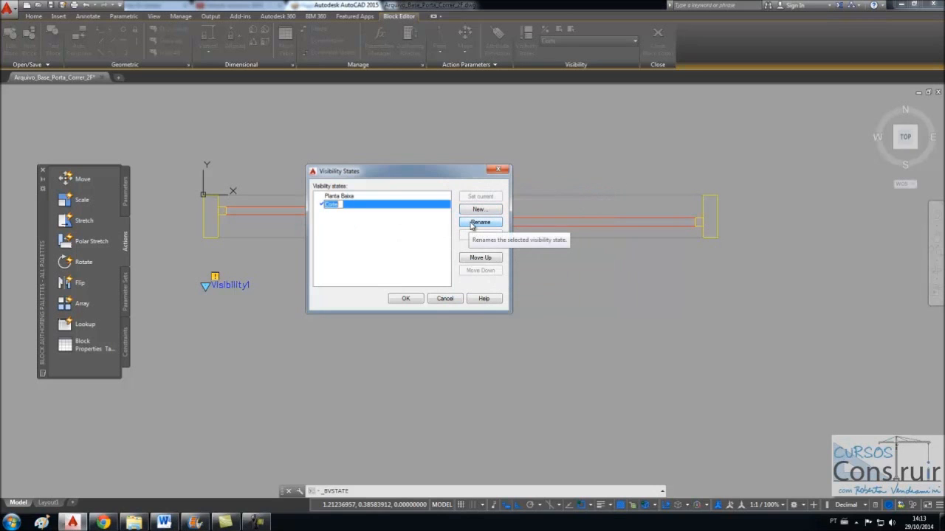
key("Return")
- Create a visibility state named Vista that leaves existing objects' visibility unchanged, and accept the visibility states
left_click(478, 210)
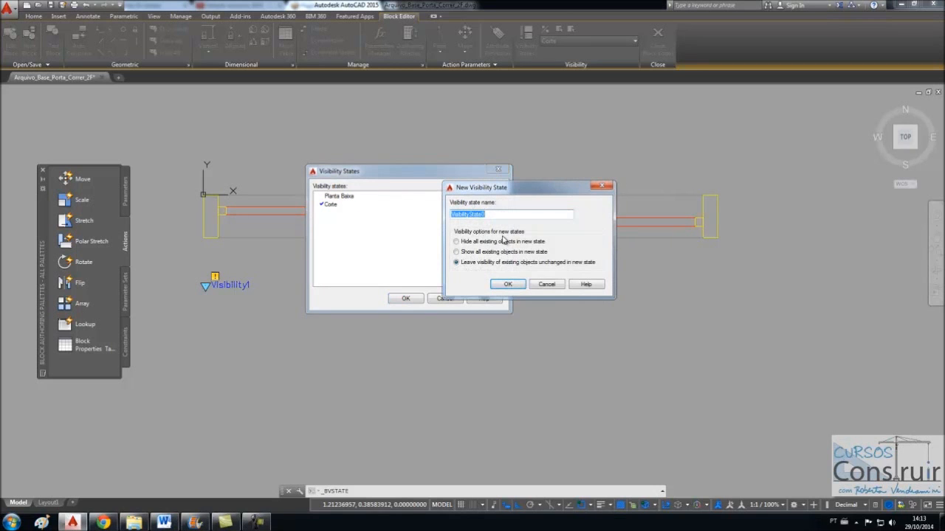
type("Vista")
left_click(508, 284)
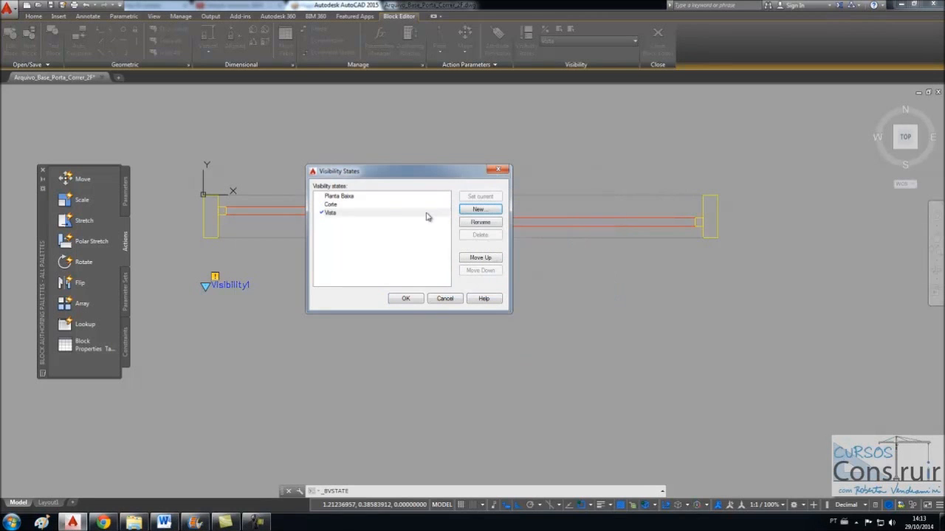
left_click(405, 299)
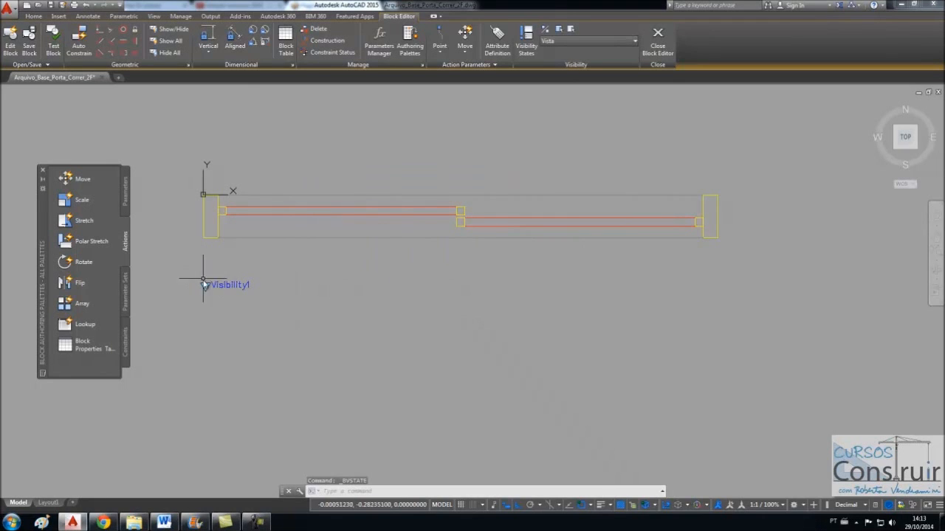
- Make the Planta Baixa state current and make the section and elevation drawings invisible in it
scroll(314, 264, "down", 6)
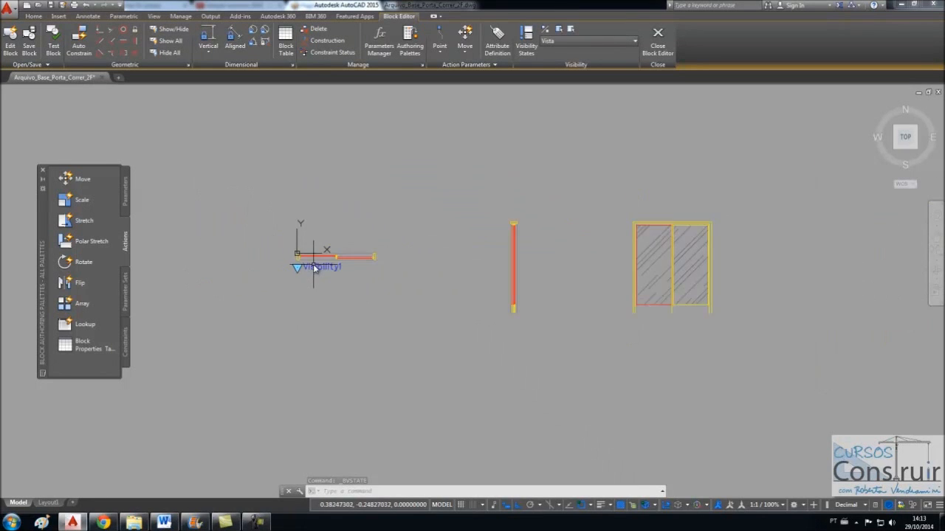
scroll(441, 294, "up", 4)
scroll(441, 294, "down", 3)
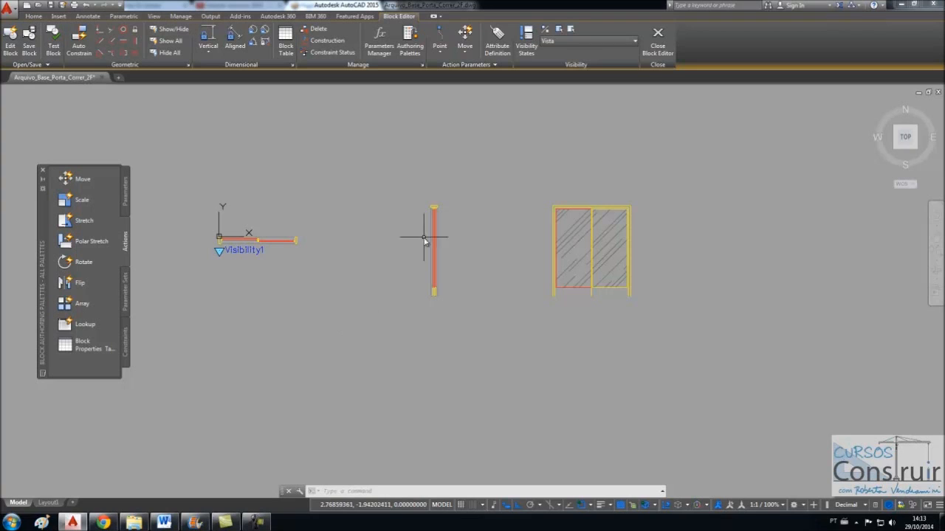
left_click(603, 43)
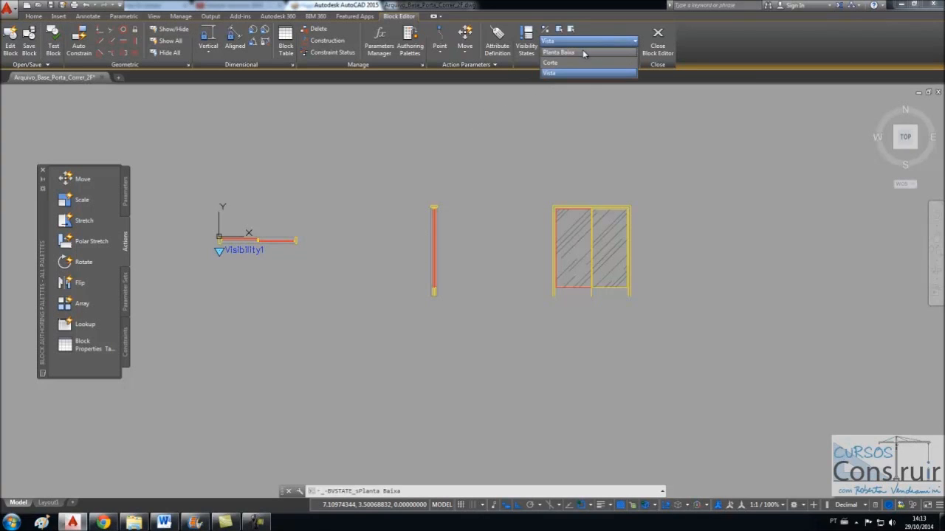
left_click(594, 52)
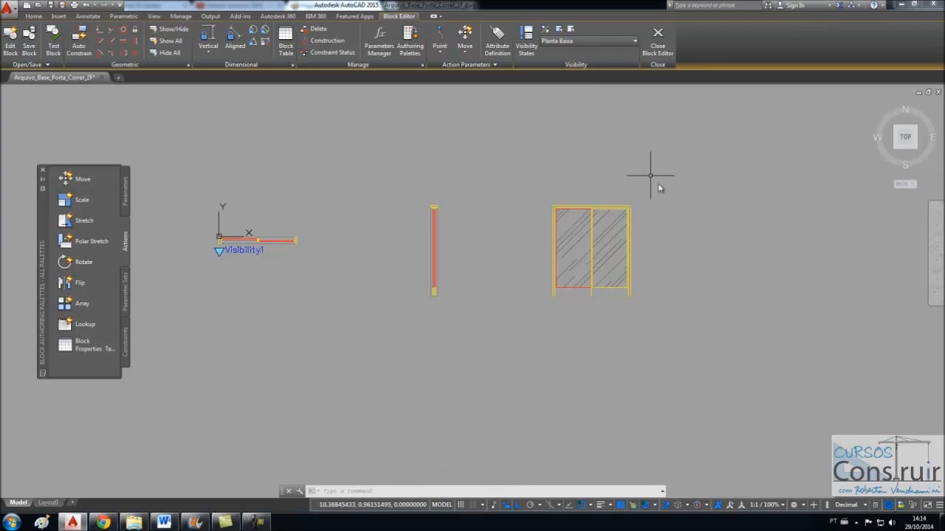
left_click(386, 160)
left_click(647, 316)
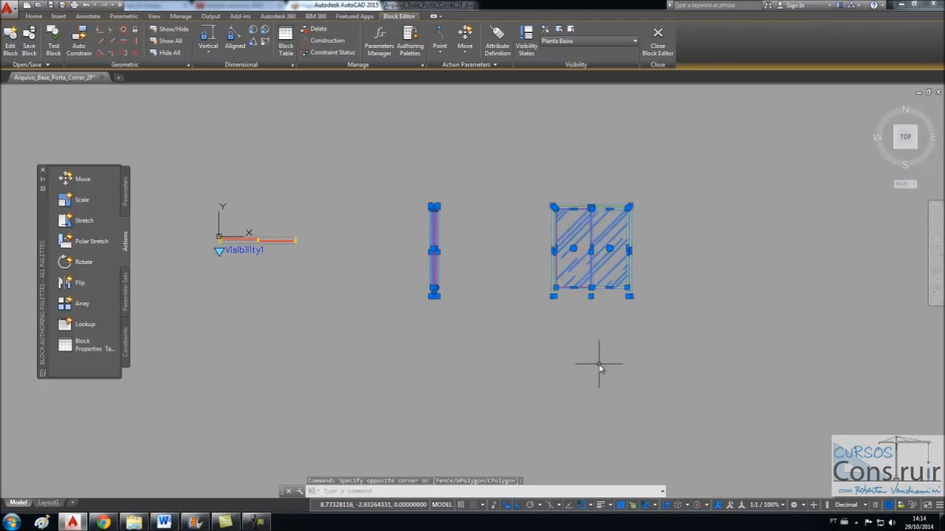
left_click(570, 31)
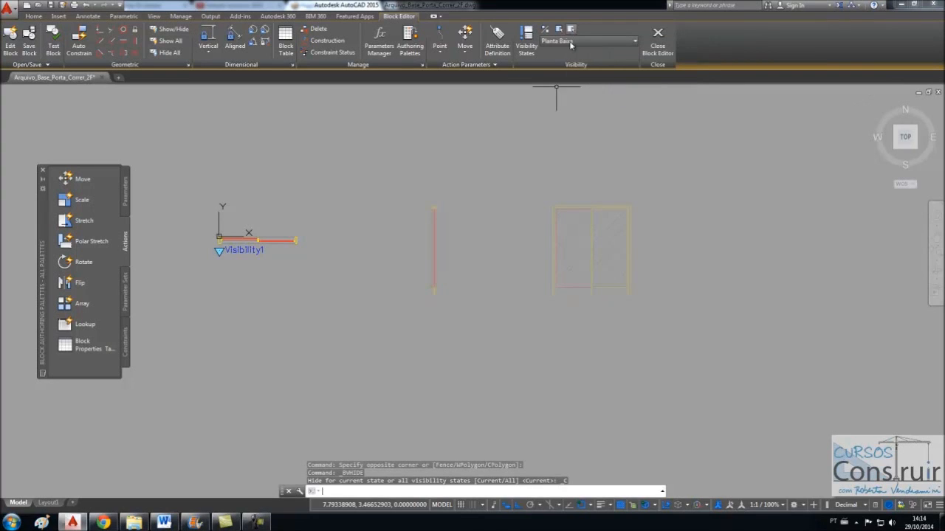
- Check the Planta Baixa state by turning the dimmed display of invisible objects off and back on
scroll(613, 242, "up", 6)
scroll(538, 258, "down", 4)
scroll(532, 262, "down", 2)
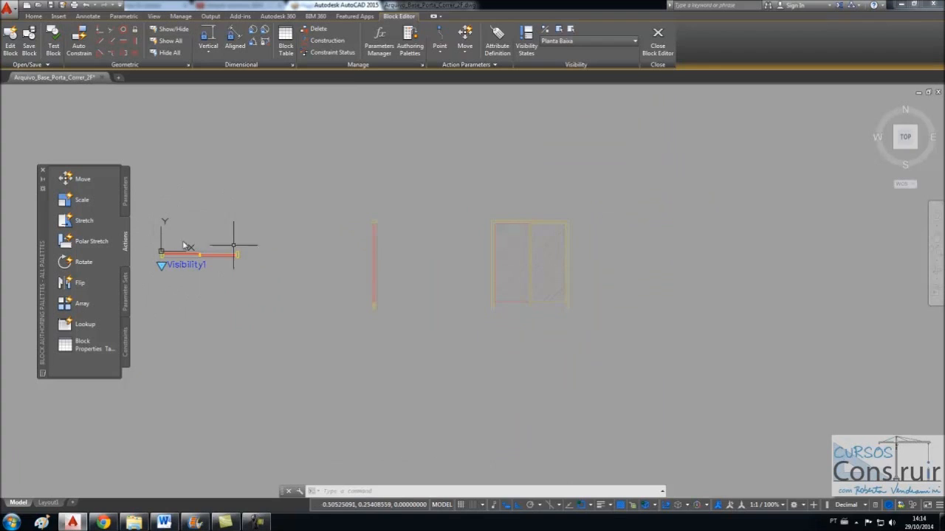
scroll(605, 254, "down", 2)
scroll(498, 236, "up", 2)
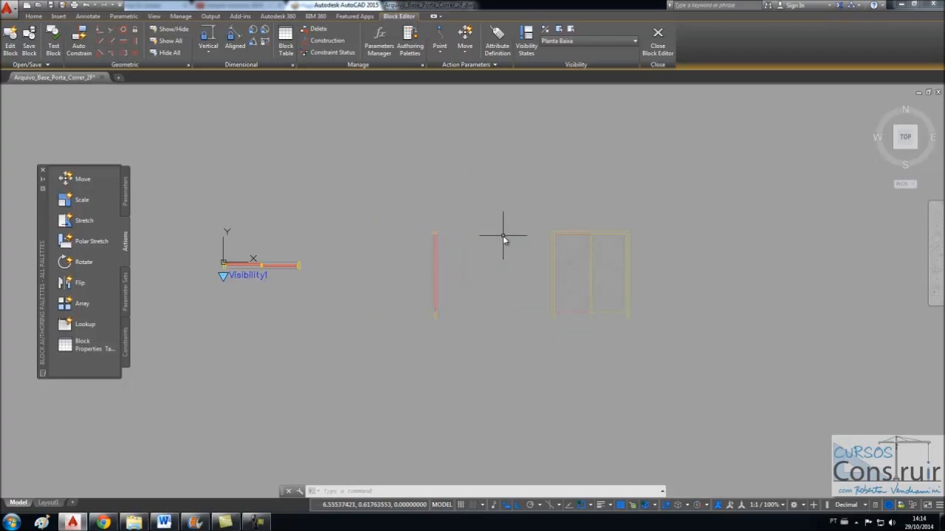
left_click(547, 34)
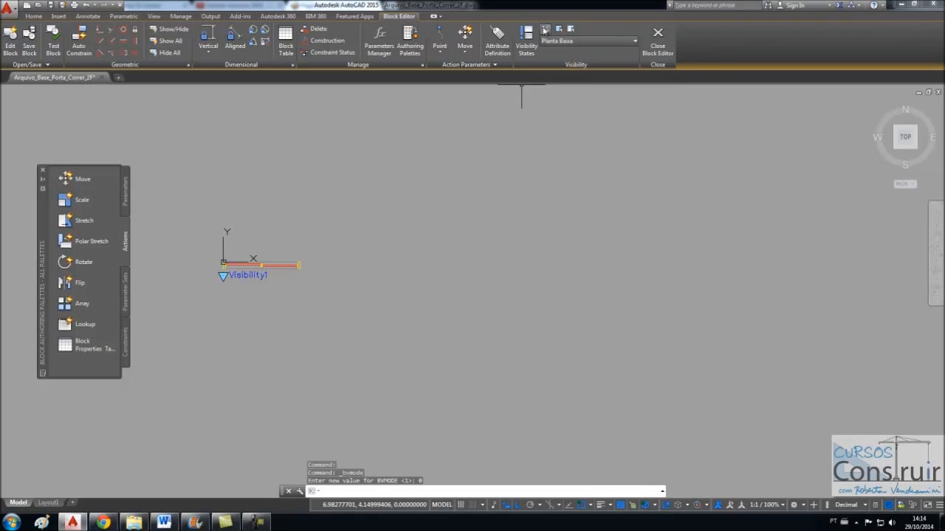
left_click(545, 31)
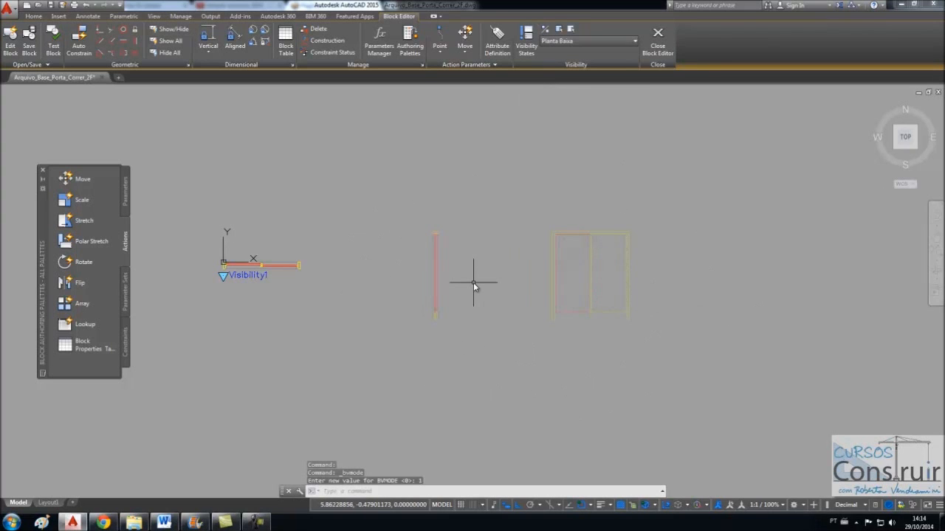
- Make the plan and elevation invisible in the Corte state, and check it by turning the dimmed display of invisible objects off and on
left_click(628, 45)
left_click(615, 52)
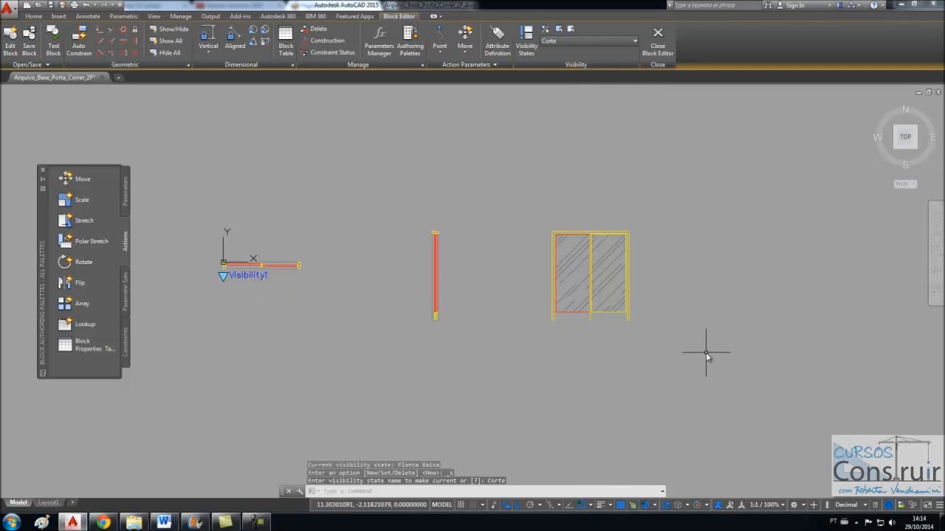
scroll(229, 282, "up", 4)
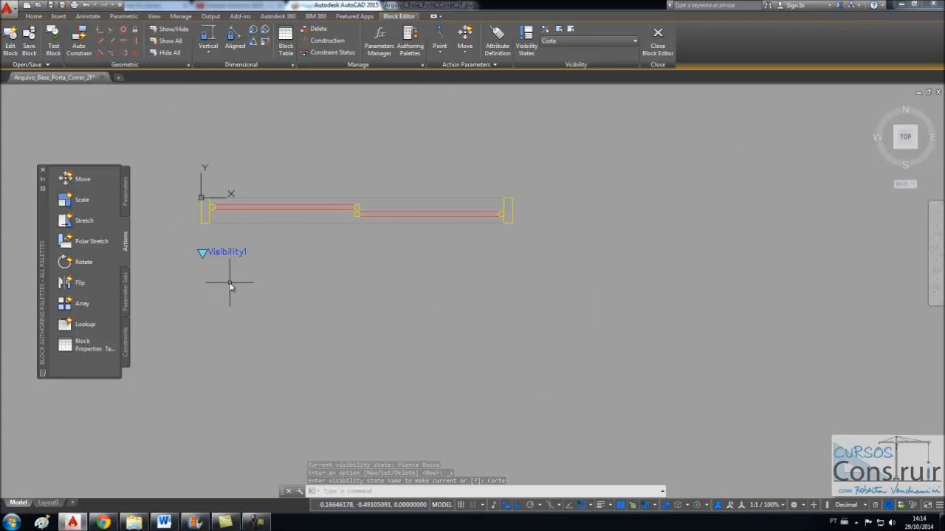
left_click(177, 190)
left_click(535, 232)
scroll(327, 218, "down", 4)
scroll(327, 218, "down", 2)
left_click(580, 147)
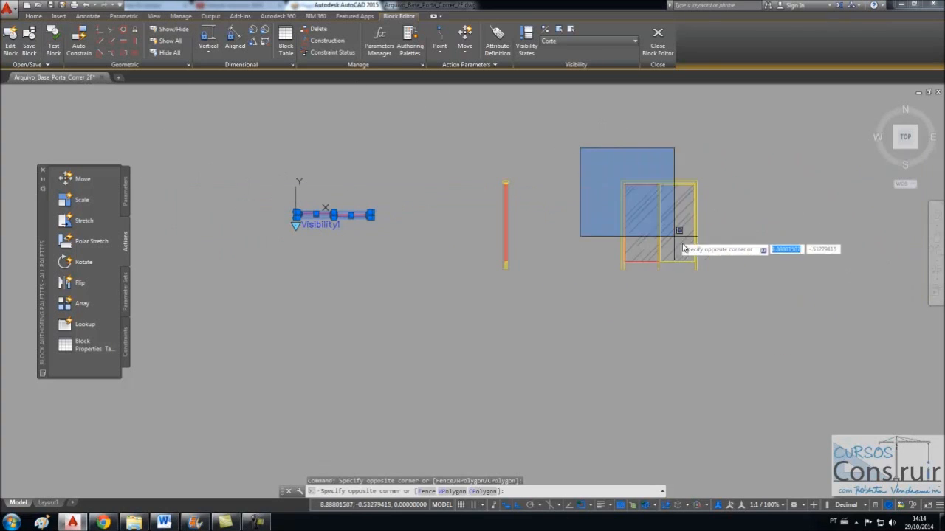
left_click(743, 301)
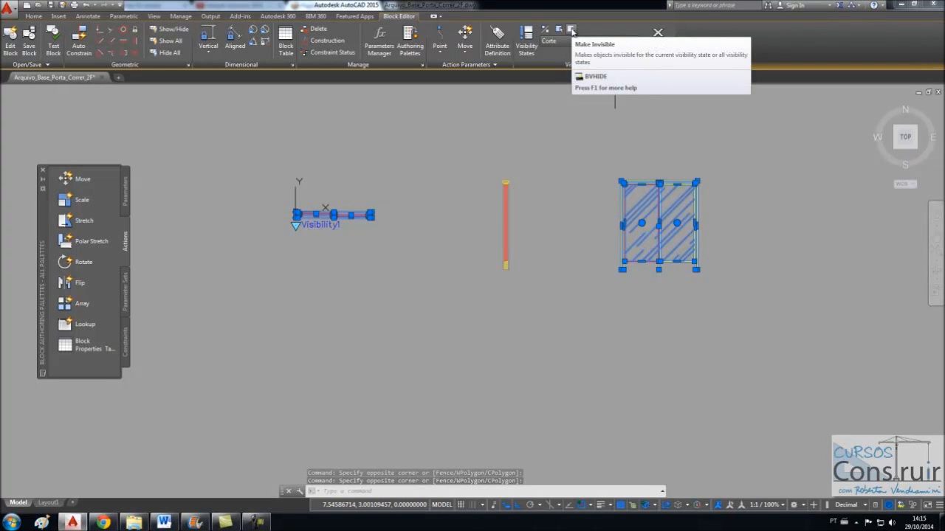
left_click(571, 31)
type("C")
key("Return")
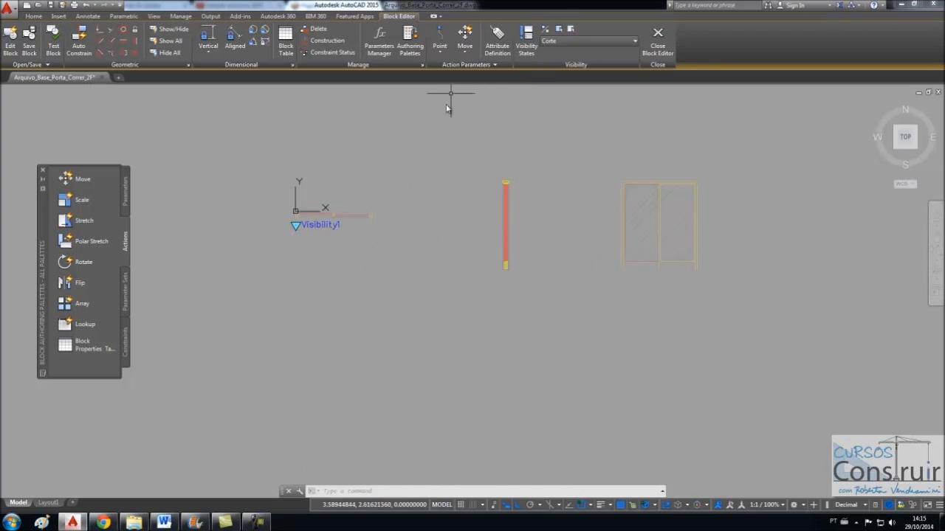
left_click(547, 33)
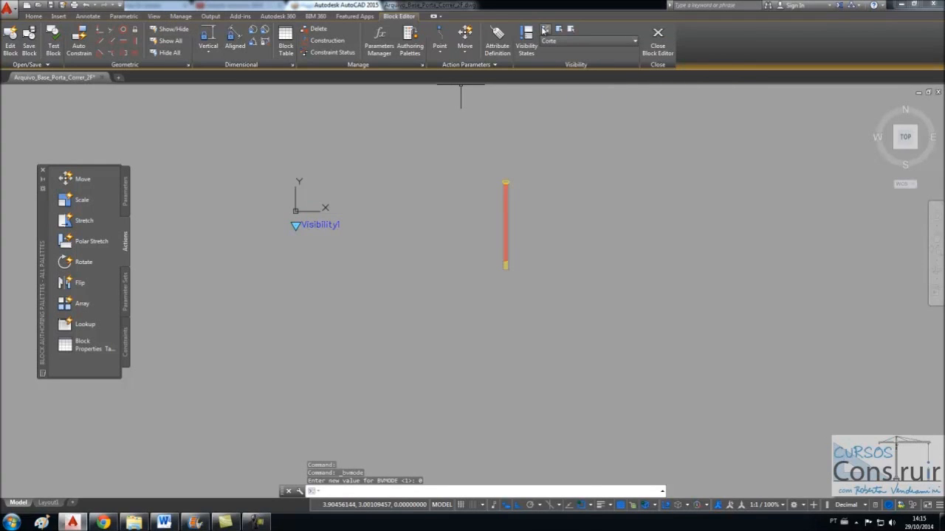
left_click(545, 30)
- Make the Vista state current and make the section and plan drawings invisible for that state only
left_click(569, 42)
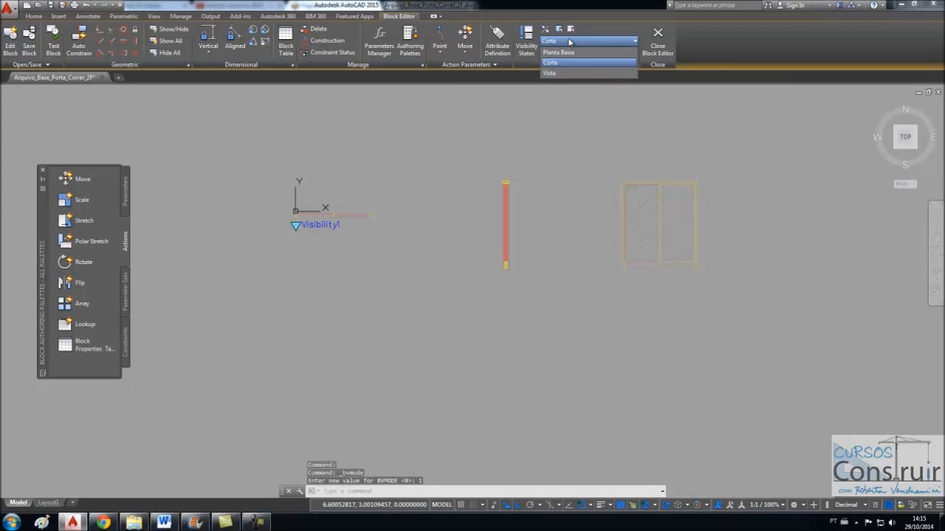
left_click(559, 66)
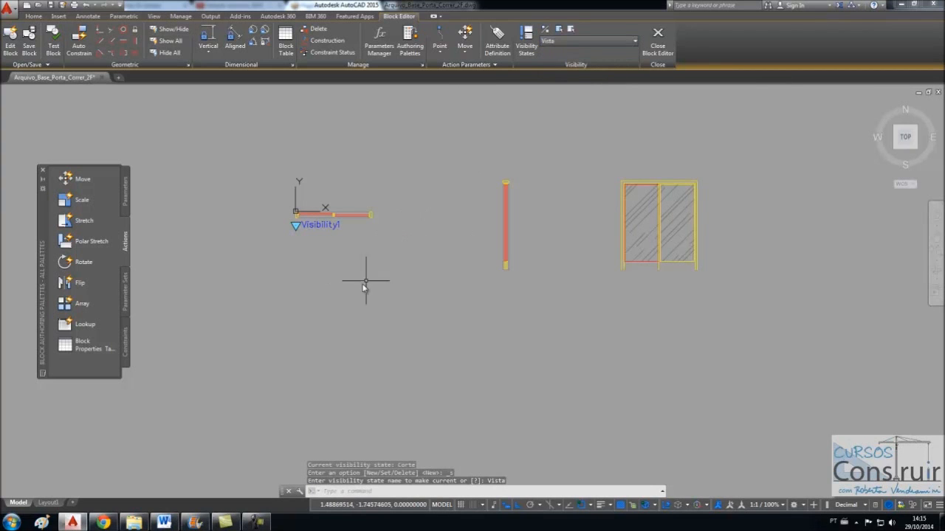
left_click(464, 158)
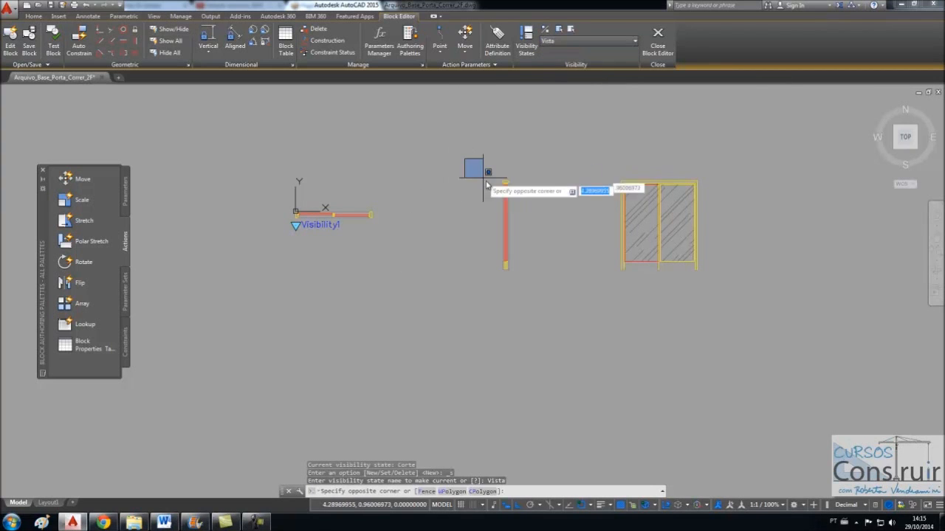
left_click(569, 281)
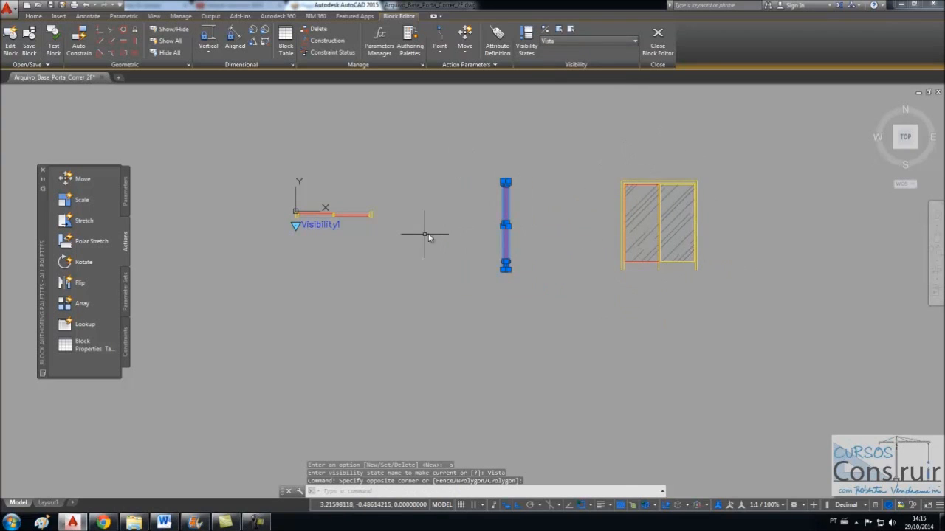
scroll(427, 230, "up", 2)
left_click(206, 195)
left_click(347, 212)
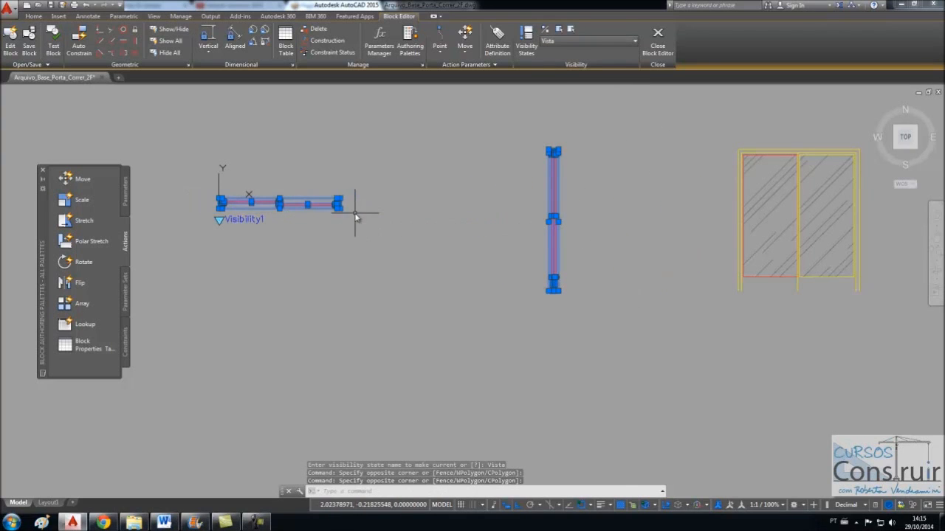
left_click(570, 29)
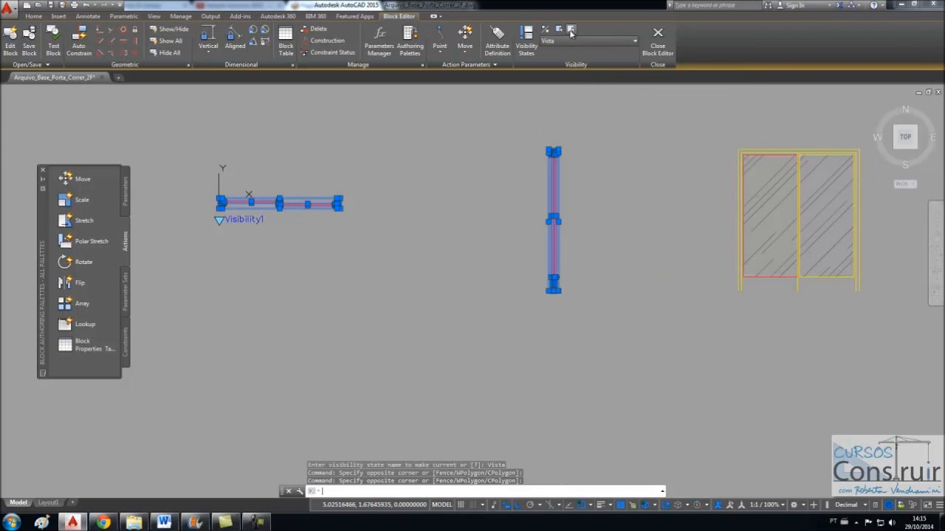
type("c")
key("Return")
scroll(383, 316, "down", 2)
scroll(382, 315, "down", 1)
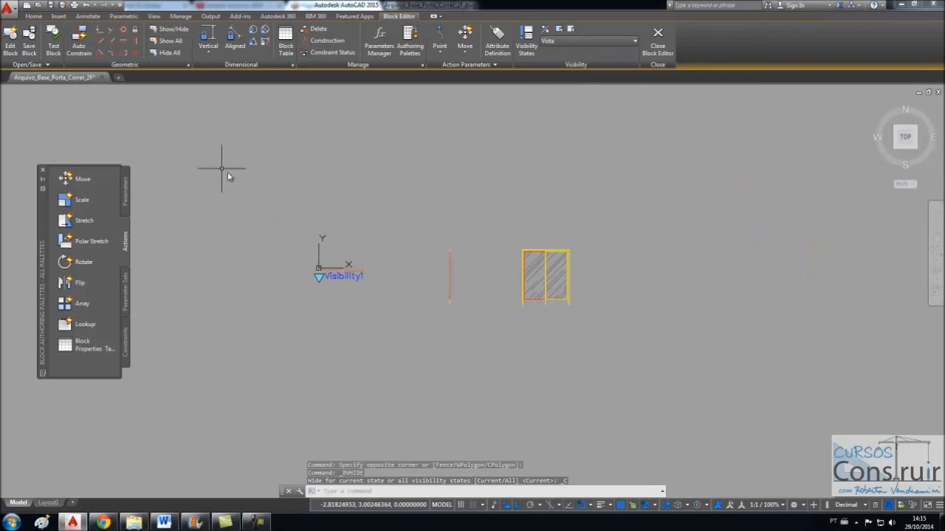
- Start a block test and switch the door block to the Corte state with its visibility grip
left_click(52, 54)
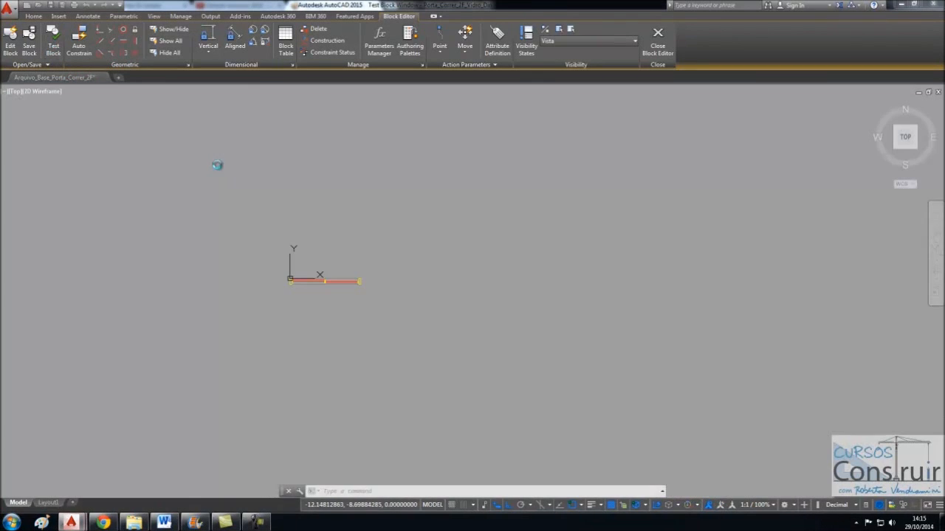
scroll(287, 300, "down", 2)
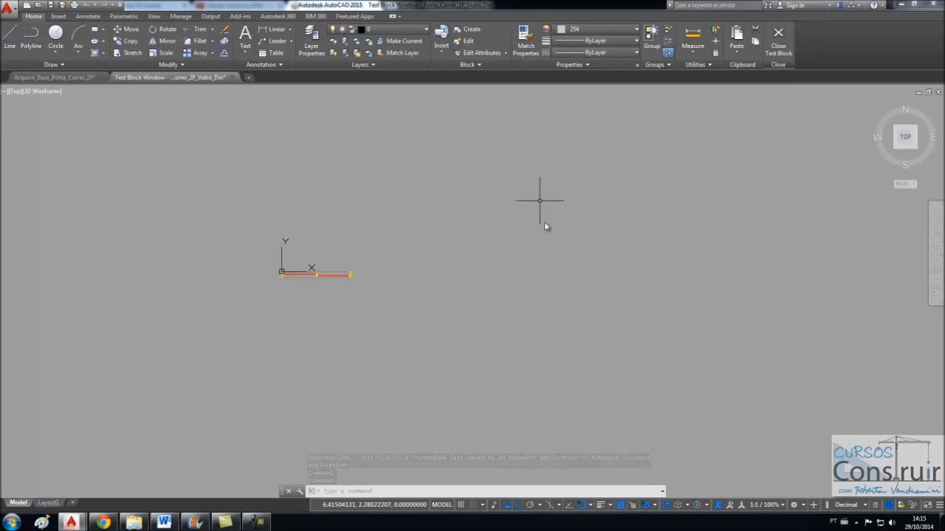
scroll(300, 290, "up", 4)
left_click(285, 253)
scroll(273, 278, "up", 2)
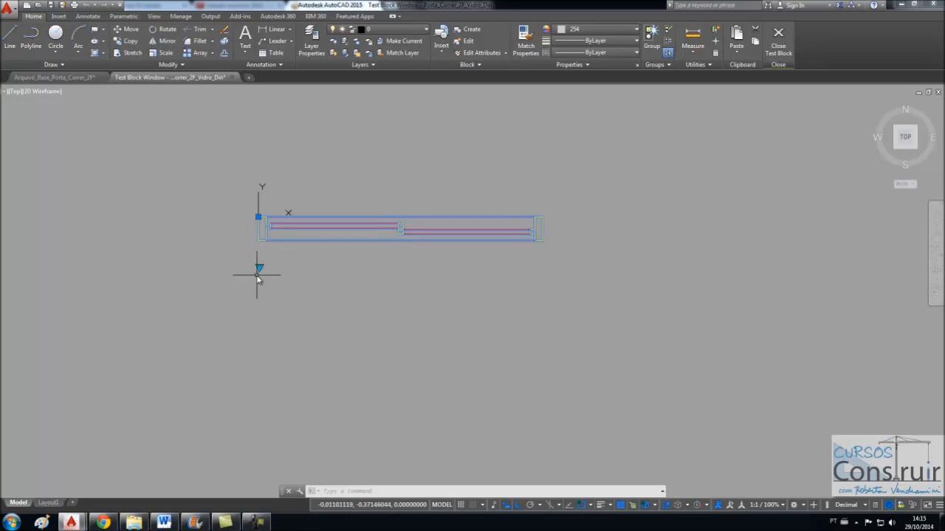
left_click(260, 269)
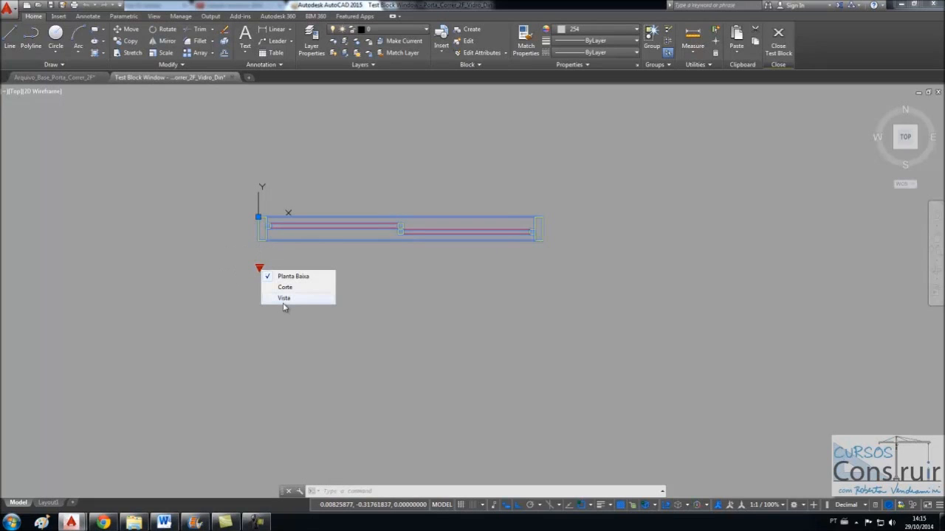
left_click(286, 290)
scroll(298, 323, "down", 3)
scroll(308, 325, "up", 2)
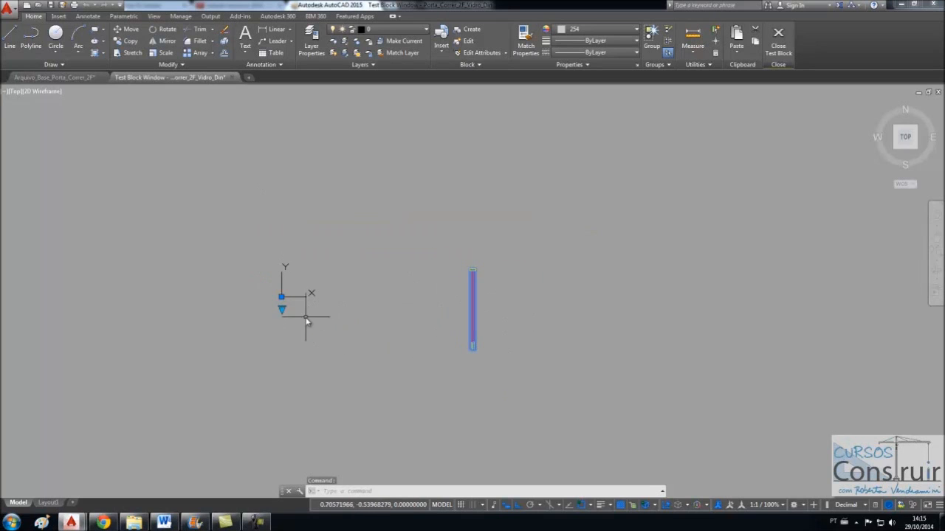
- Switch the test block's visibility state to Vista, Planta Baixa, Corte and Vista again to compare where each view appears
left_click(282, 311)
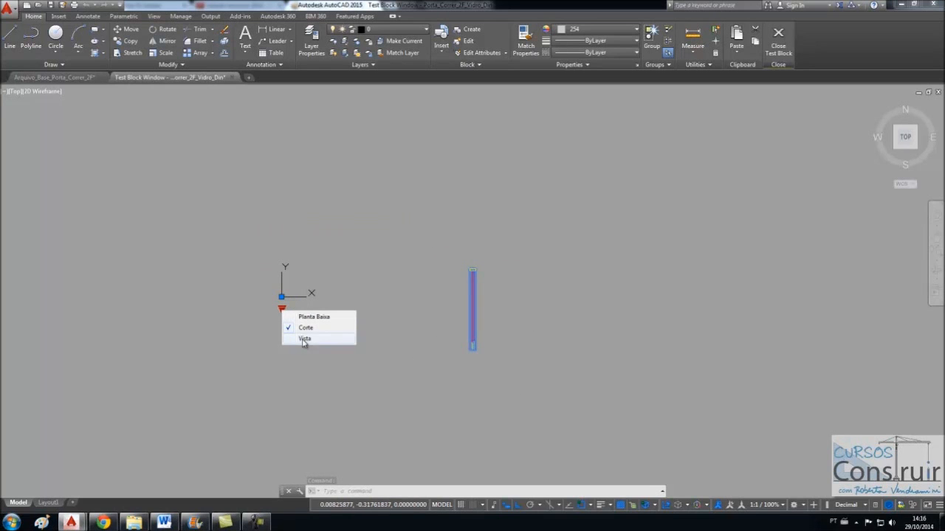
left_click(302, 339)
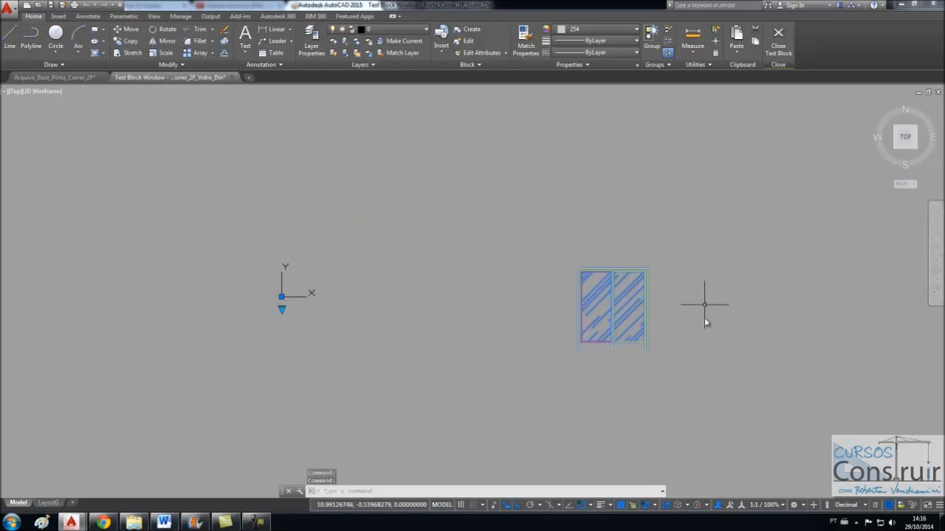
left_click(281, 310)
left_click(304, 317)
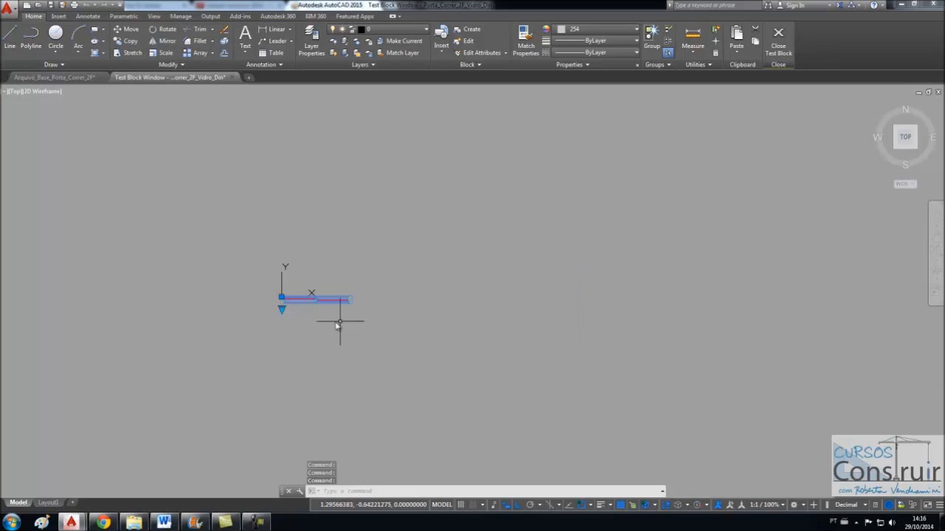
left_click(282, 310)
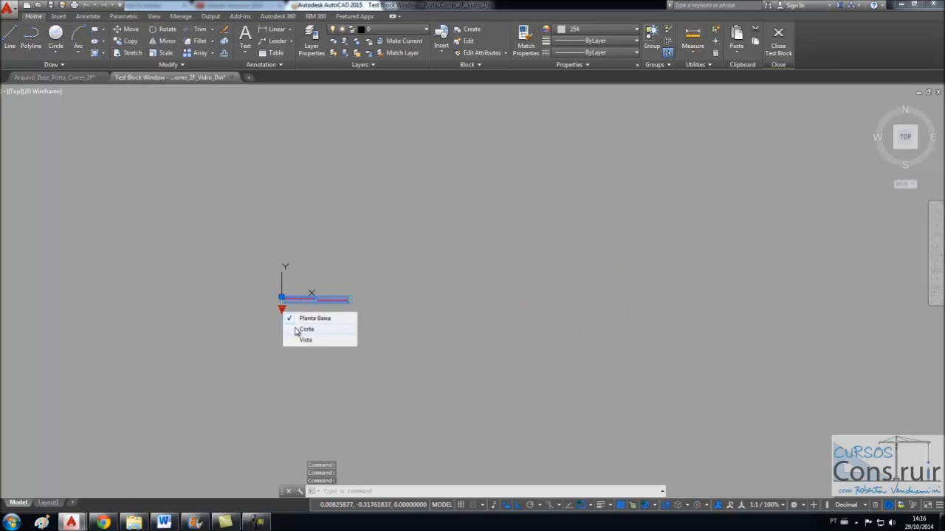
left_click(295, 329)
left_click(282, 308)
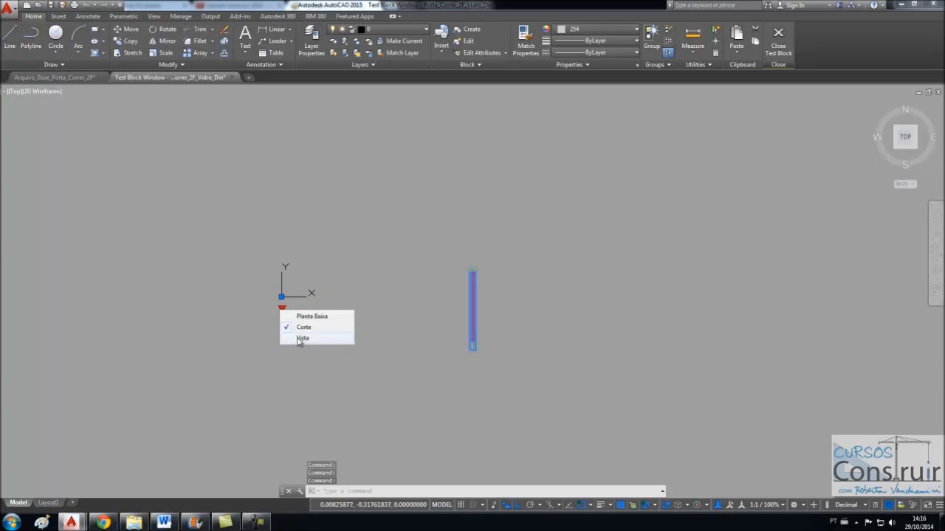
left_click(301, 338)
key("Escape")
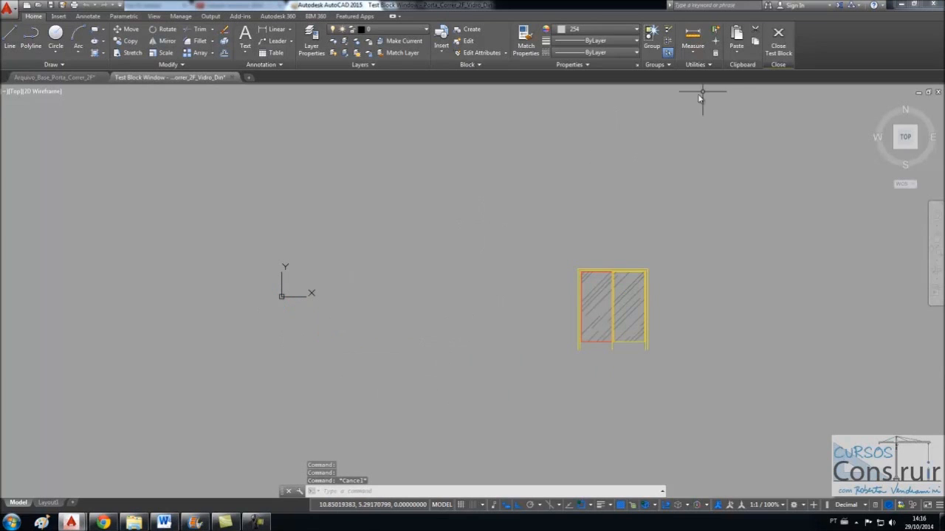
- Close the block test and save the block definition
left_click(779, 49)
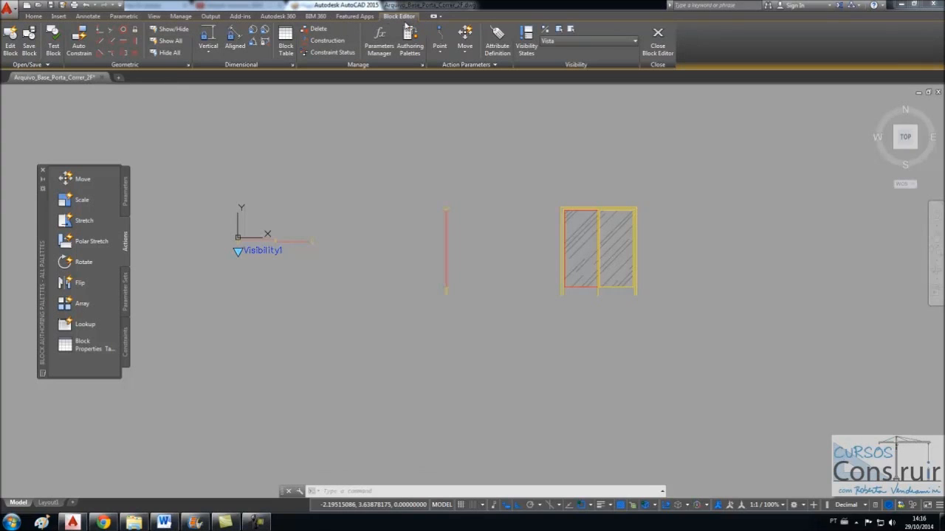
left_click(30, 50)
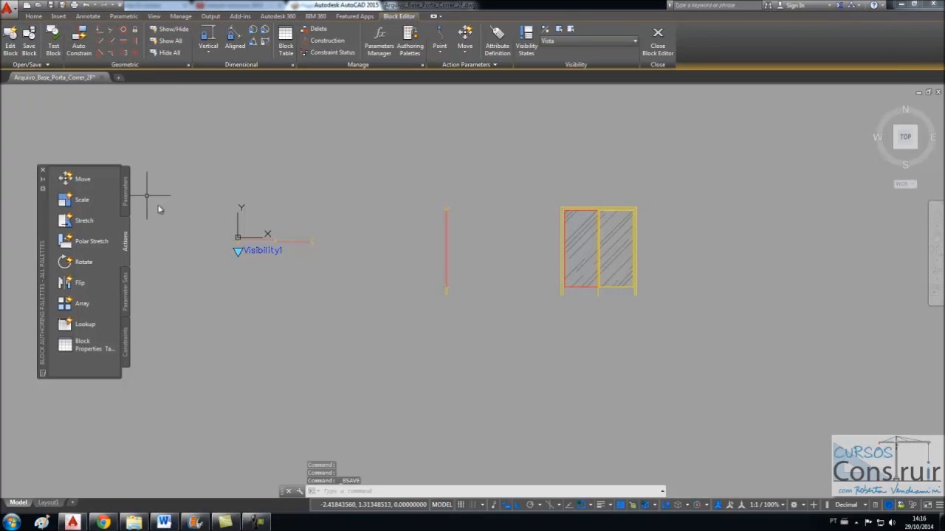
- Make the Planta Baixa state current, and turn the dimmed display of invisible objects off and back on
scroll(243, 257, "up", 2)
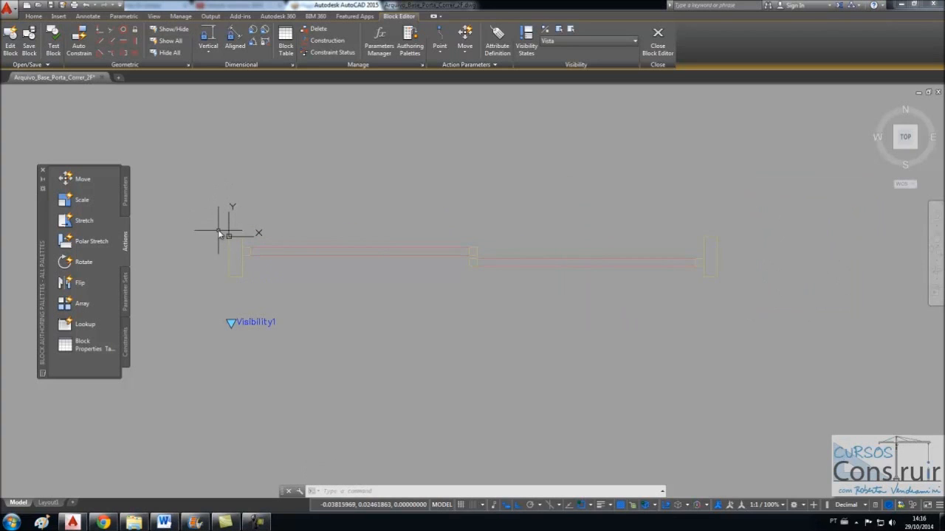
scroll(227, 235, "down", 6)
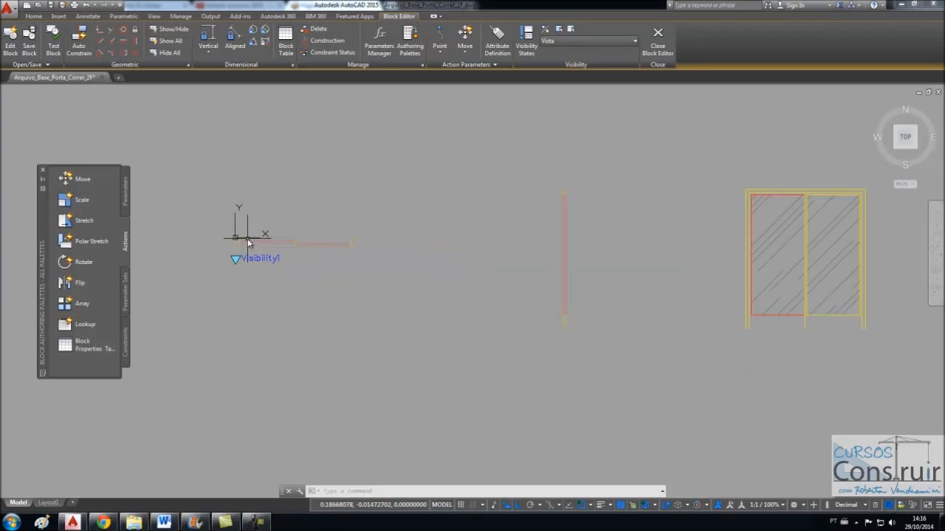
scroll(463, 260, "down", 2)
scroll(559, 267, "up", 1)
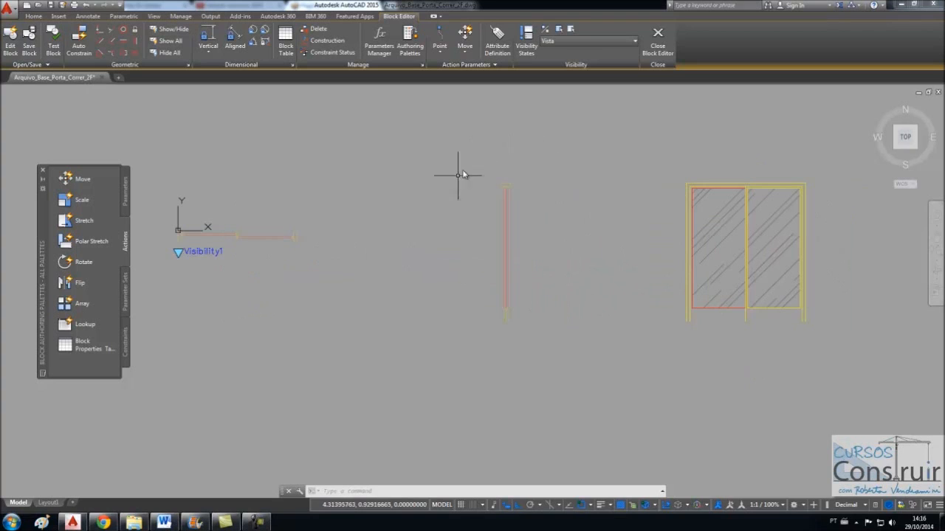
scroll(553, 268, "down", 1)
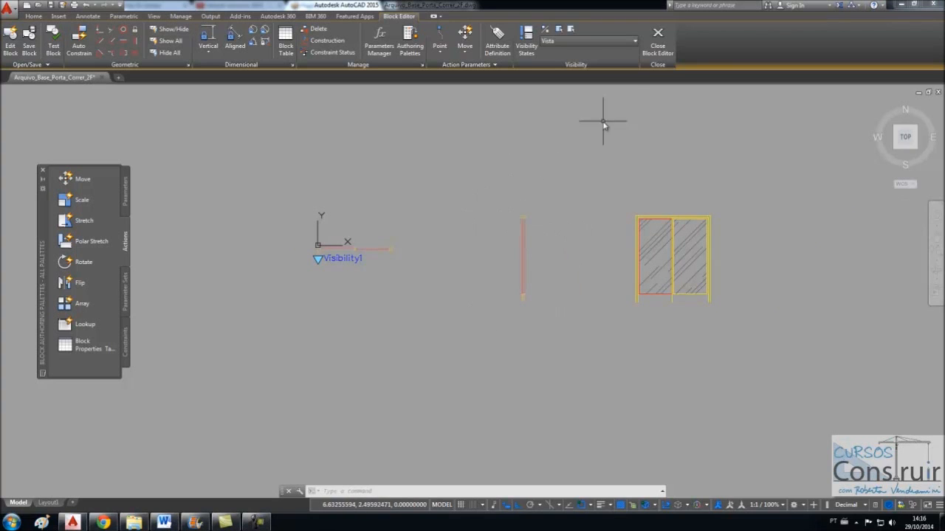
left_click(621, 42)
left_click(582, 53)
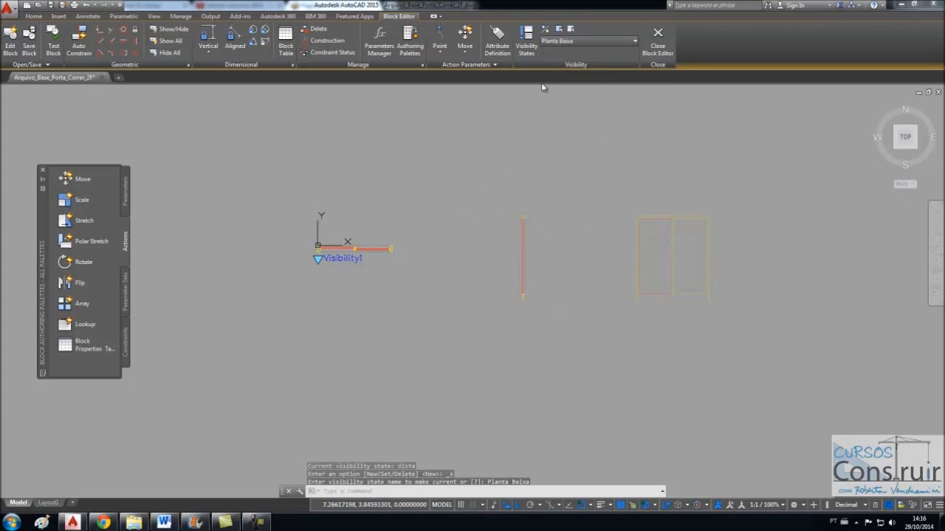
left_click(547, 34)
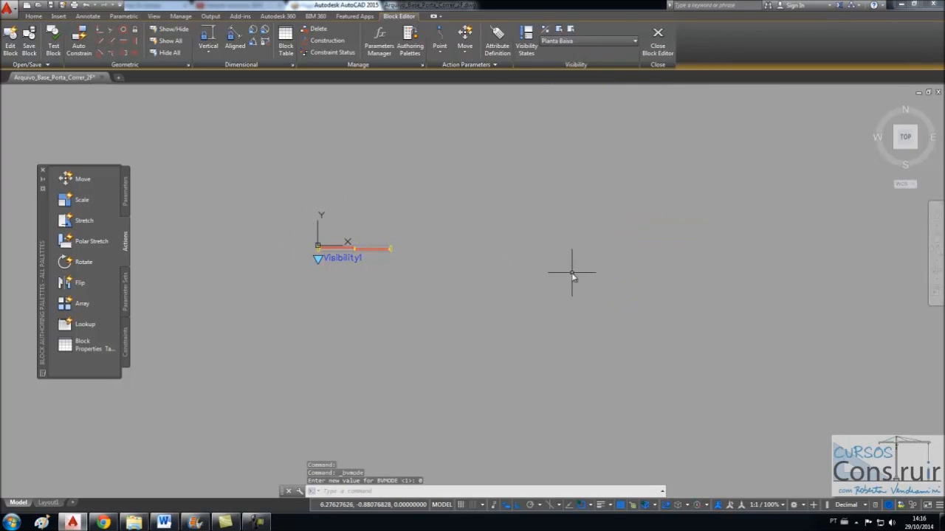
left_click(544, 31)
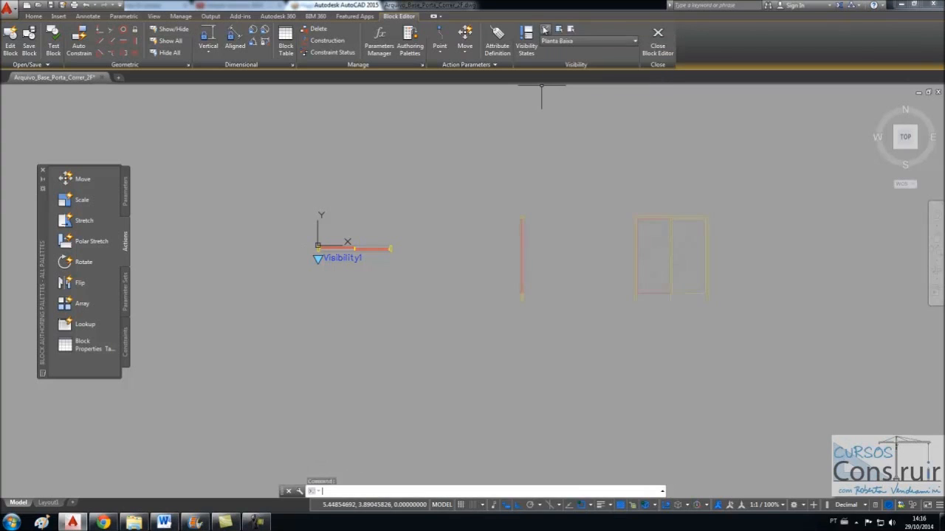
- Move the section drawing by its lower-right corner onto the block origin at the plan's upper-left corner, with Ortho off
scroll(536, 265, "up", 4)
type("m")
key("Return")
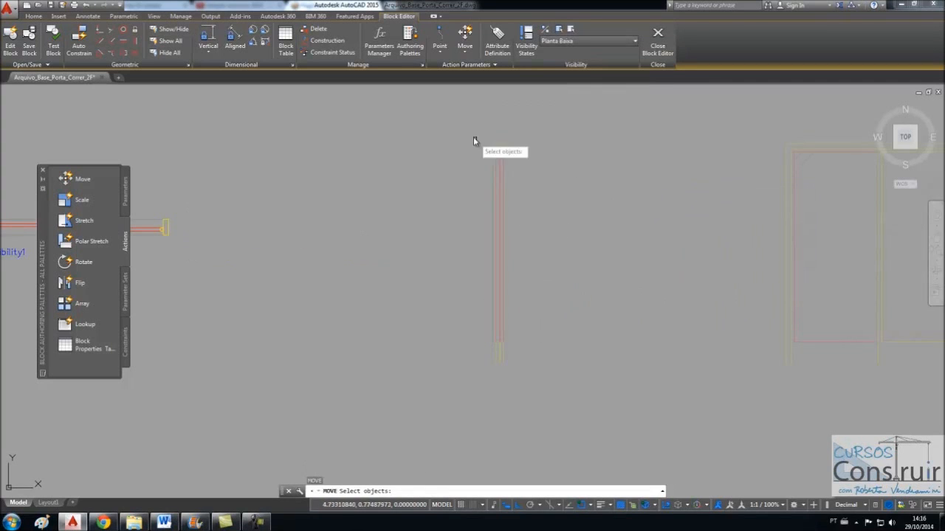
left_click(464, 124)
left_click(569, 382)
key("Return")
scroll(520, 366, "up", 5)
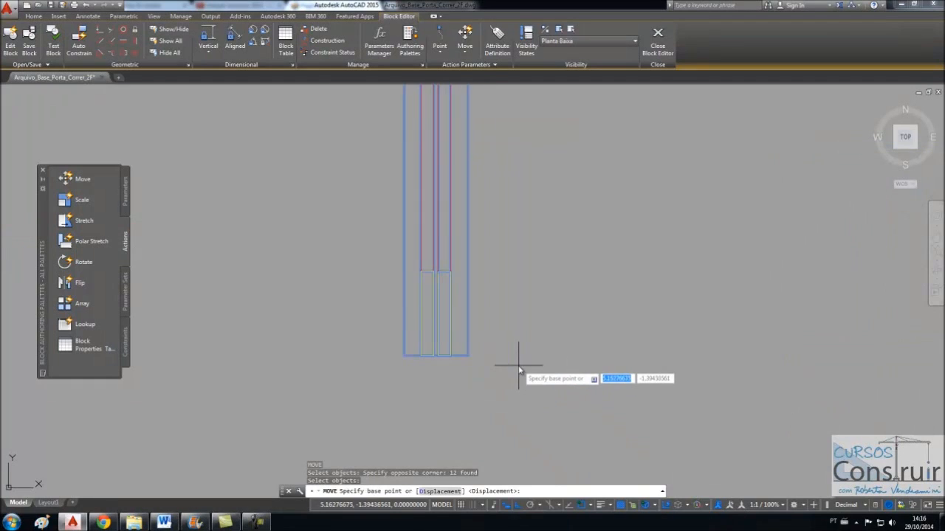
left_click(467, 355)
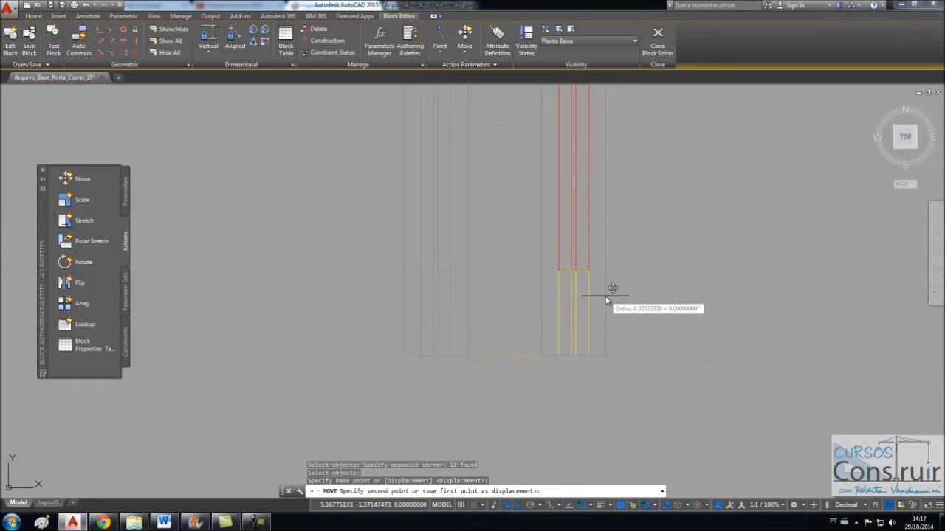
key("F8")
scroll(731, 271, "down", 5)
scroll(394, 186, "up", 6)
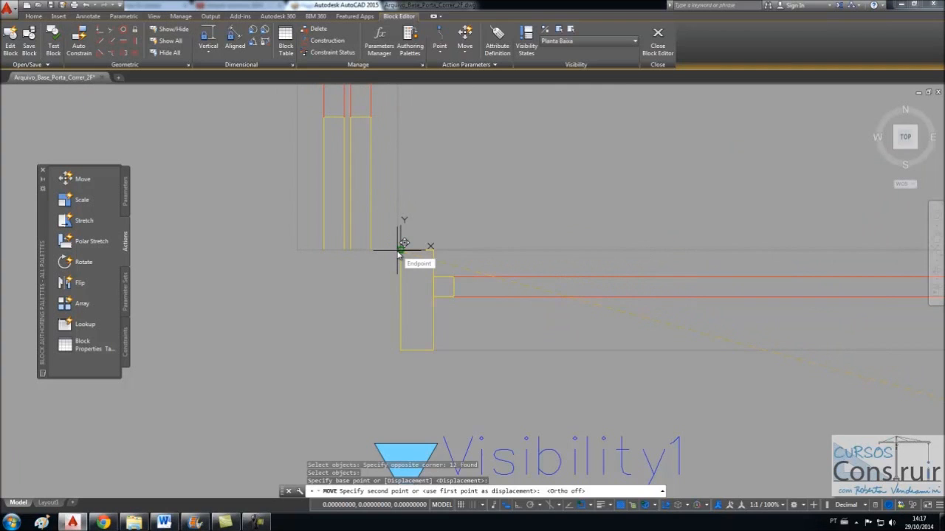
left_click(400, 252)
- Move the elevation drawing by the lower-left end of its frame onto the block origin at the plan's upper-left corner
scroll(371, 279, "down", 5)
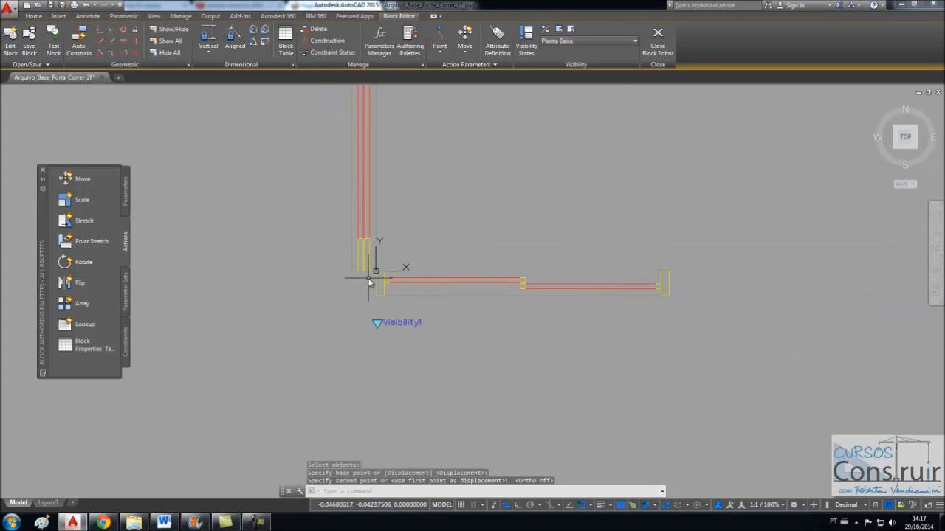
scroll(371, 279, "down", 3)
scroll(795, 331, "up", 3)
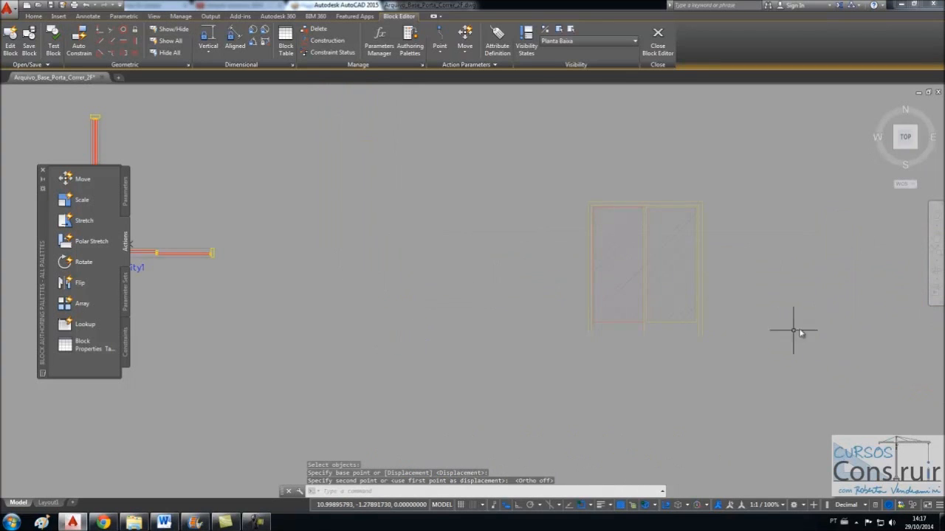
type("m")
key("Return")
left_click(572, 186)
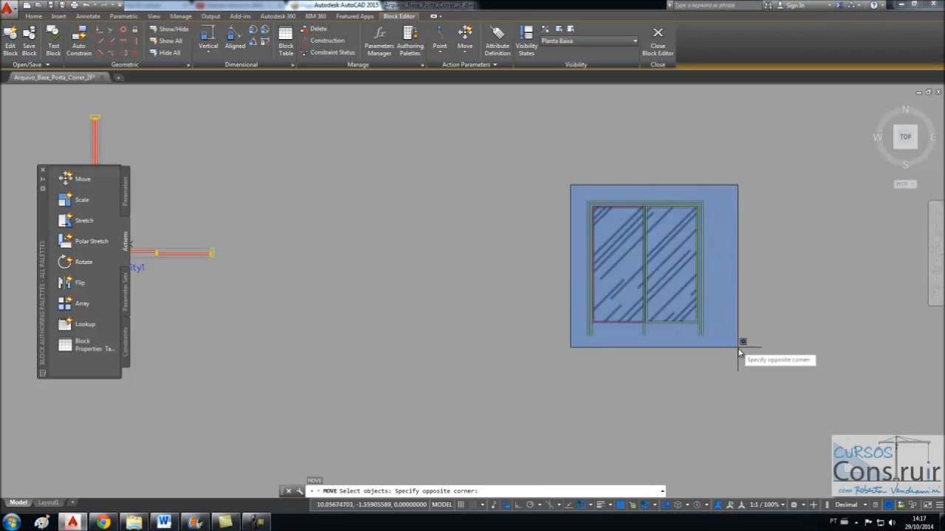
left_click(740, 345)
key("Return")
scroll(649, 358, "up", 5)
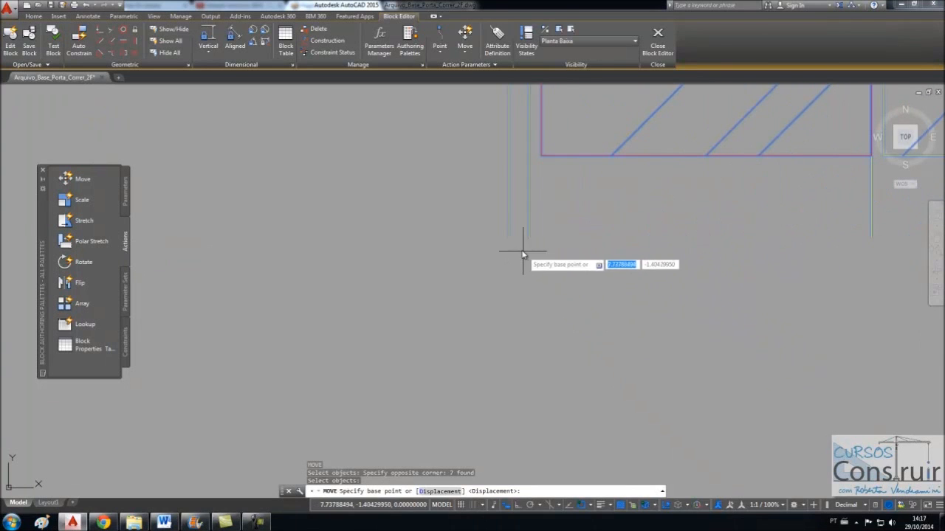
left_click(508, 239)
scroll(513, 237, "down", 7)
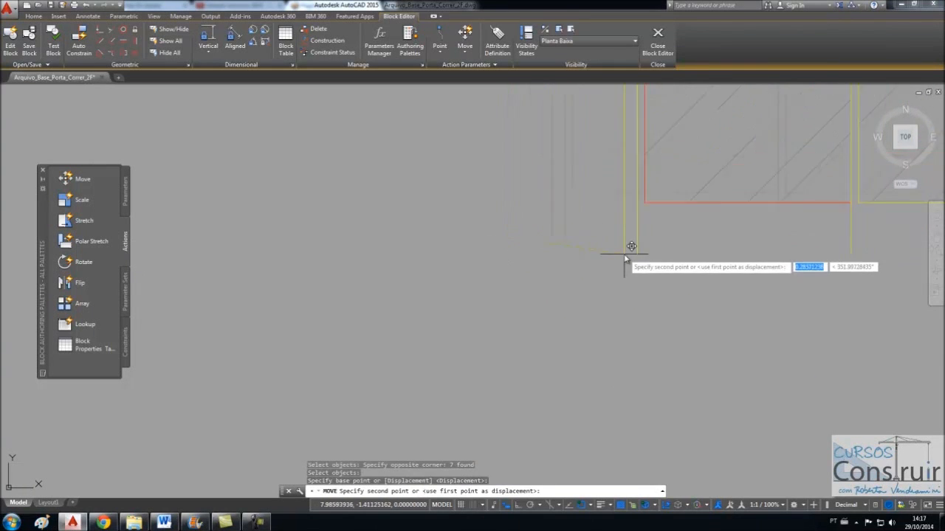
scroll(343, 169, "up", 6)
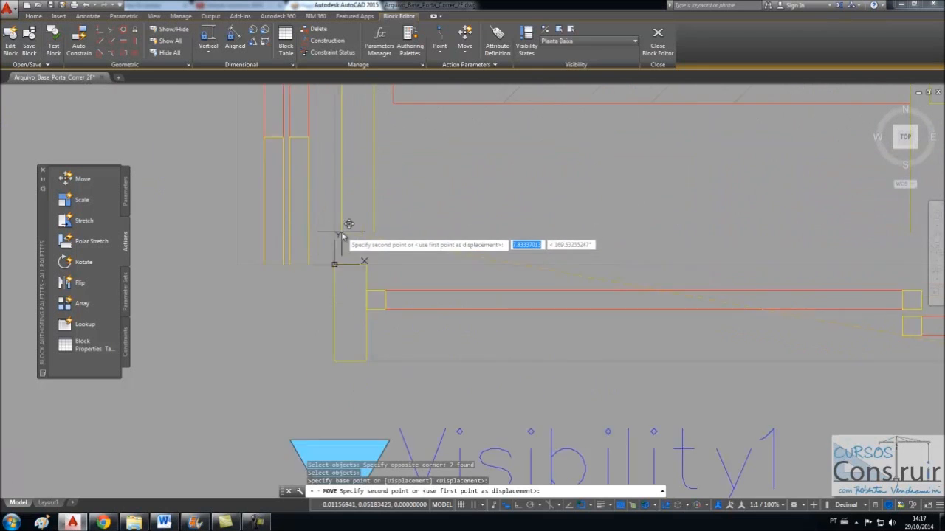
left_click(329, 286)
- Start a block test and switch the door to Corte and then Vista to check the alignment at the origin
scroll(360, 287, "down", 6)
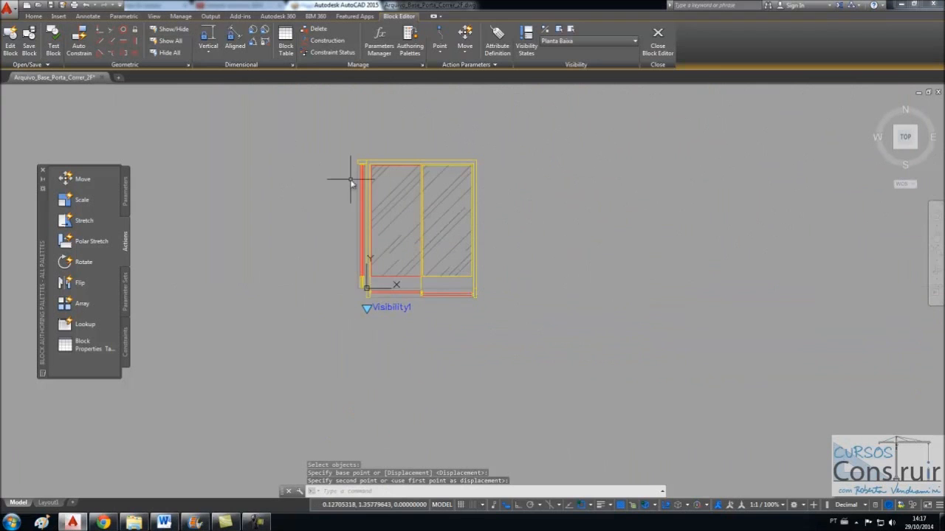
left_click(53, 45)
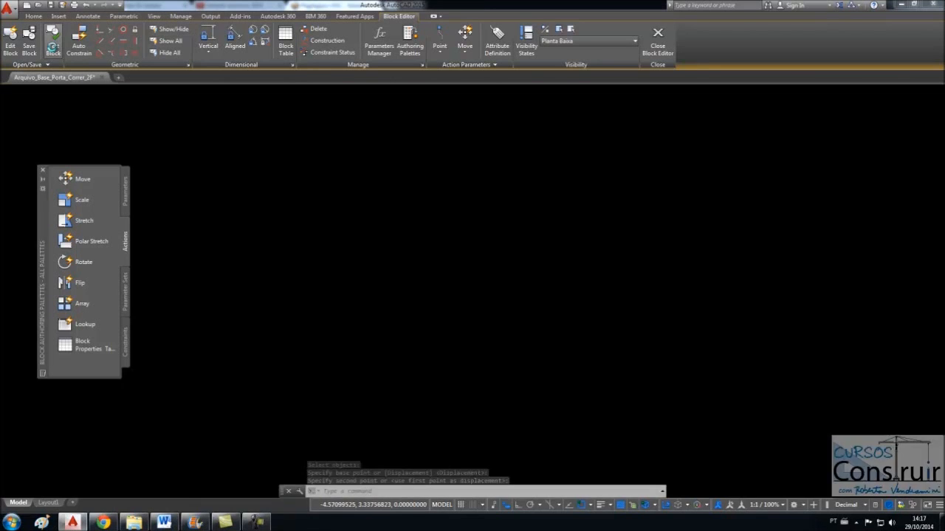
scroll(525, 386, "up", 2)
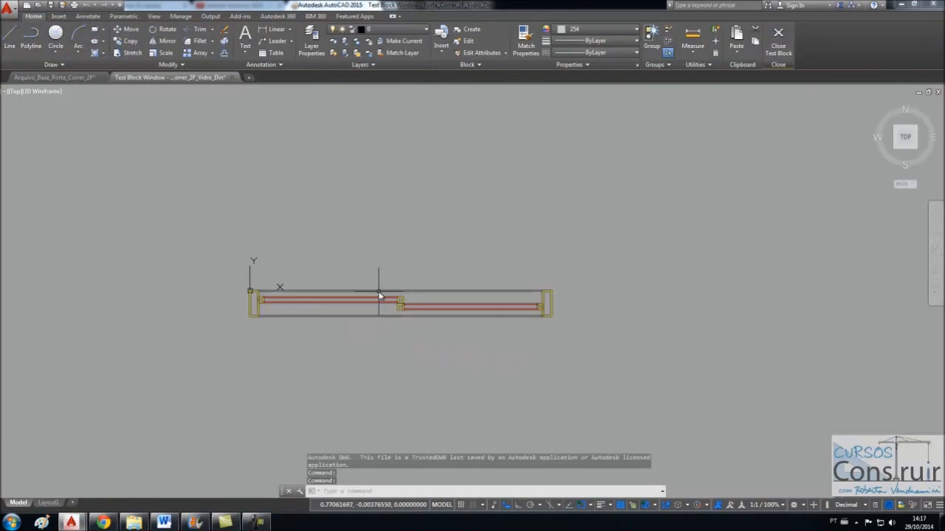
scroll(414, 359, "down", 2)
left_click(405, 329)
left_click(311, 347)
left_click(337, 366)
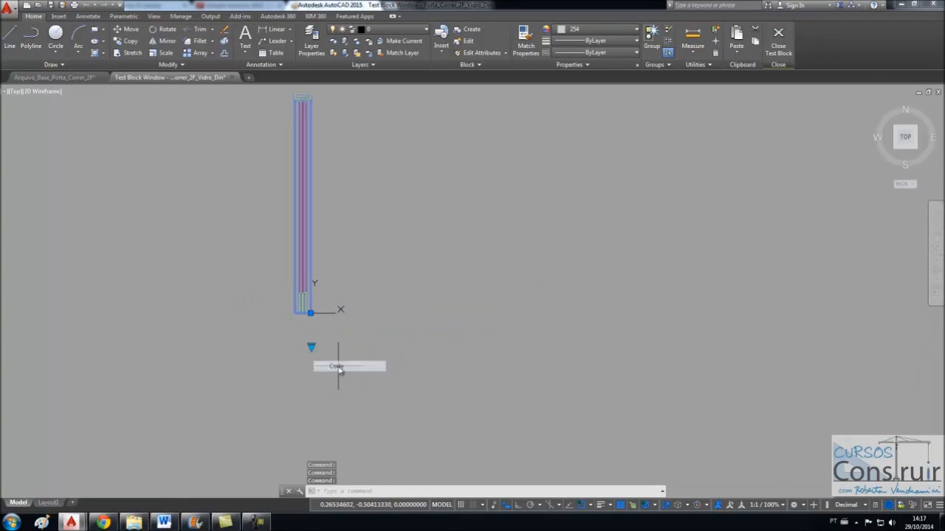
left_click(311, 347)
left_click(340, 378)
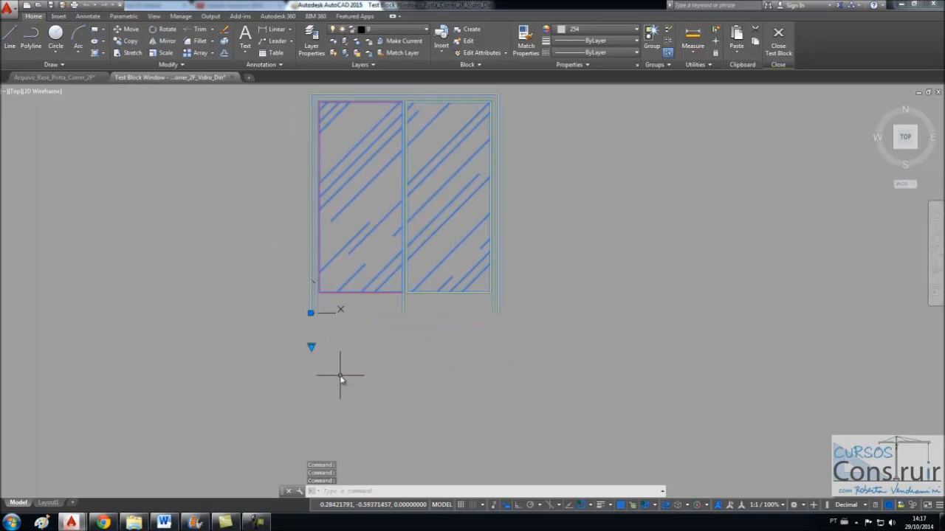
key("Escape")
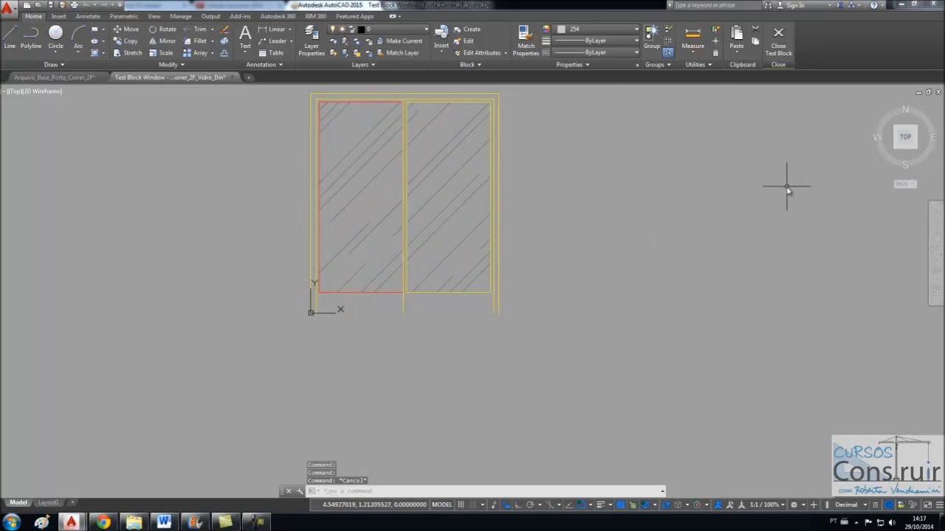
- Close the block test and the Block Editor, saving the changes to Porta_Correr_2F_Vidro_Din
left_click(787, 52)
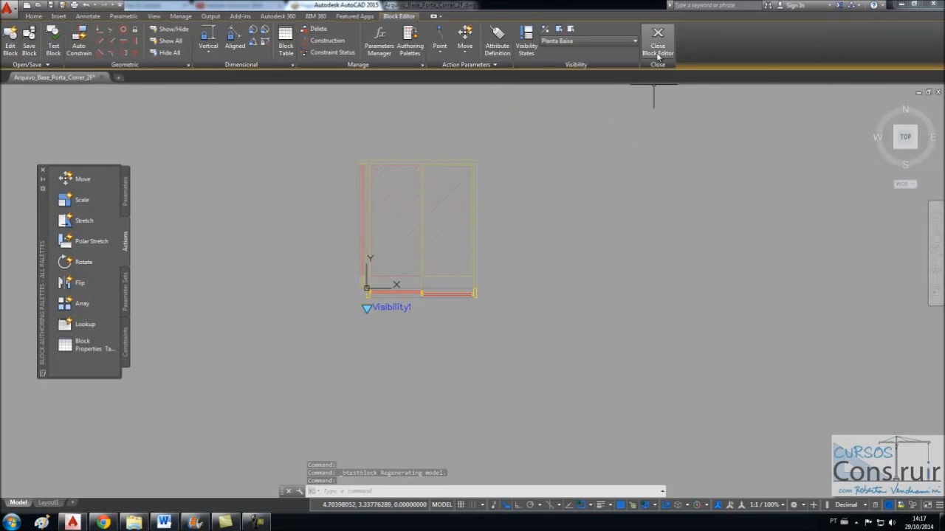
left_click(660, 56)
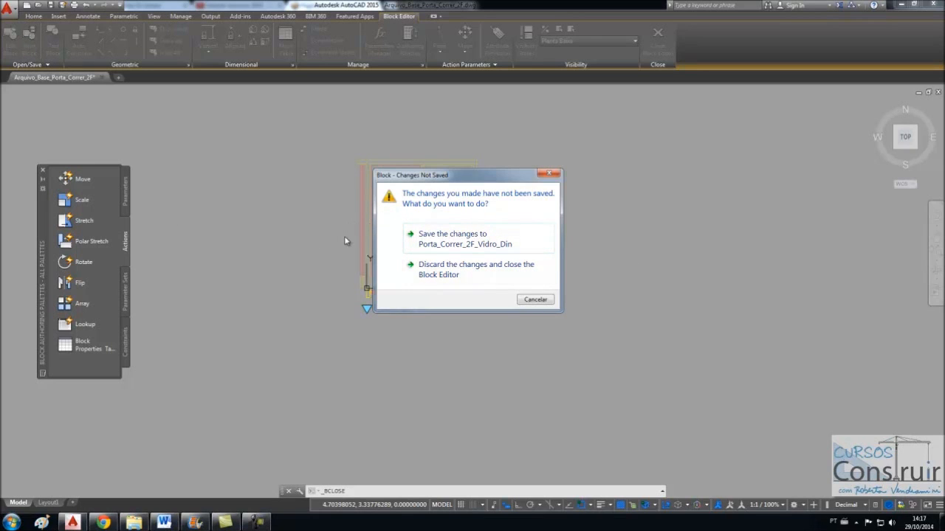
left_click(461, 244)
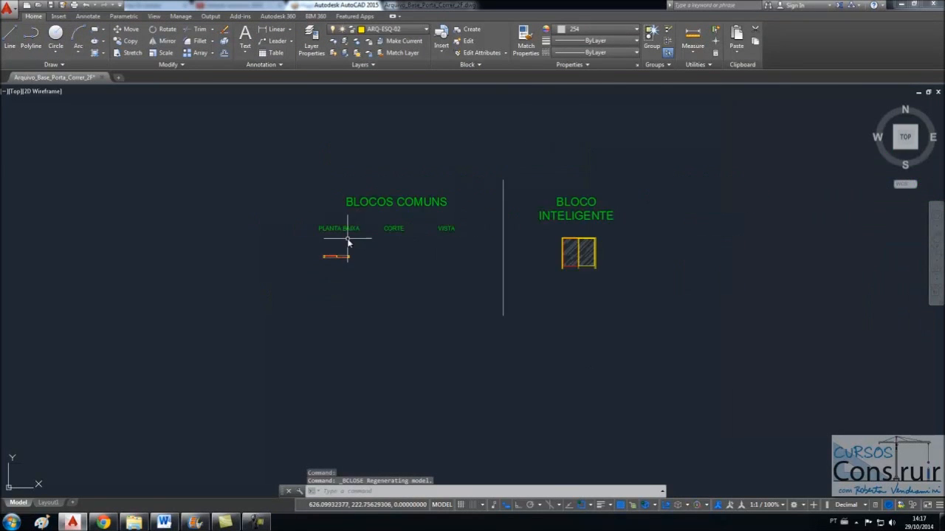
scroll(347, 242, "up", 6)
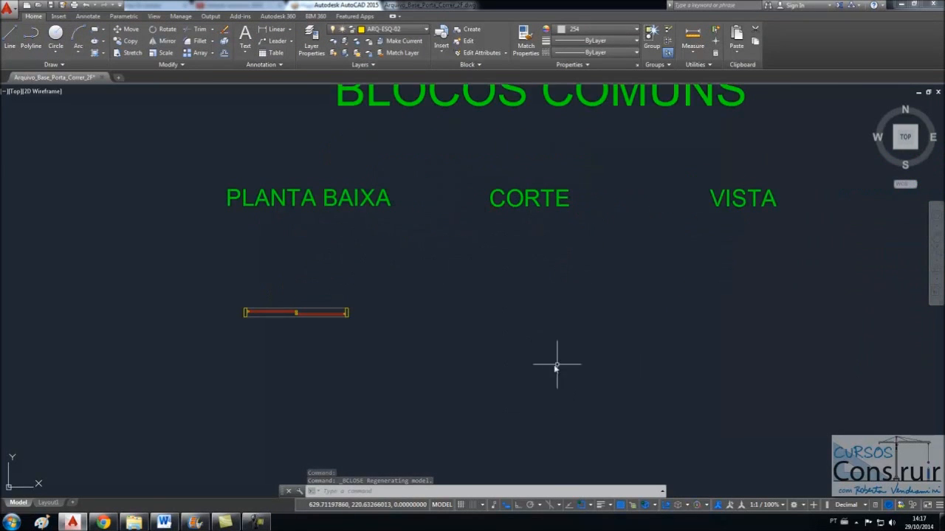
- Check the inserted door block by switching its visibility to Corte, Vista and back to Planta Baixa
scroll(413, 257, "down", 2)
scroll(396, 327, "up", 2)
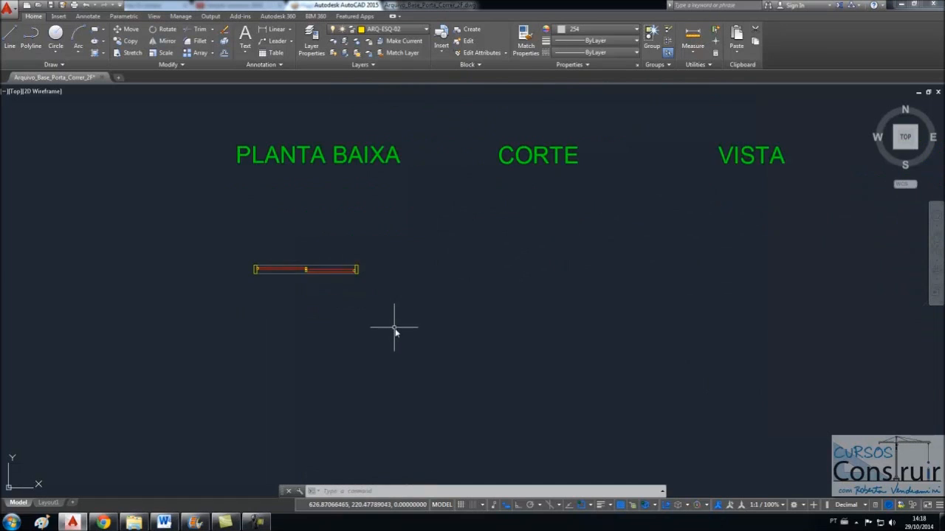
left_click(255, 284)
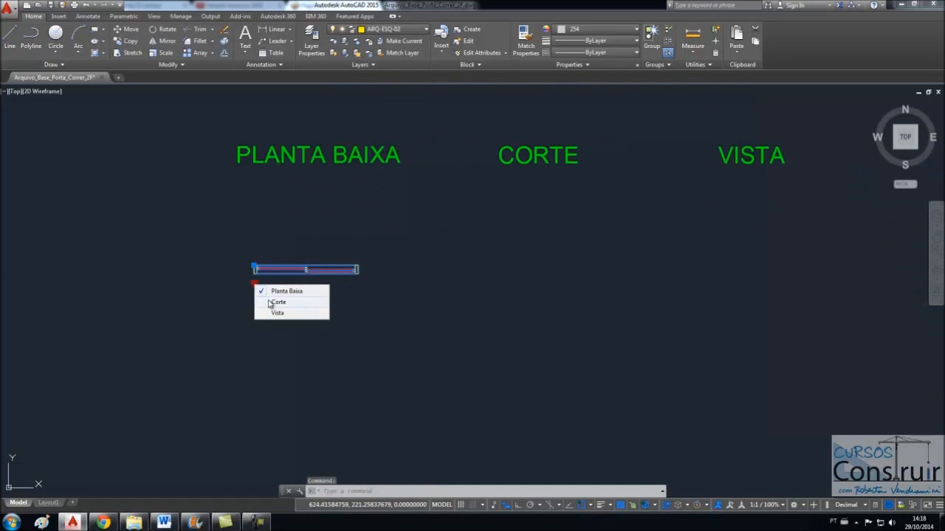
left_click(271, 303)
left_click(254, 284)
left_click(272, 315)
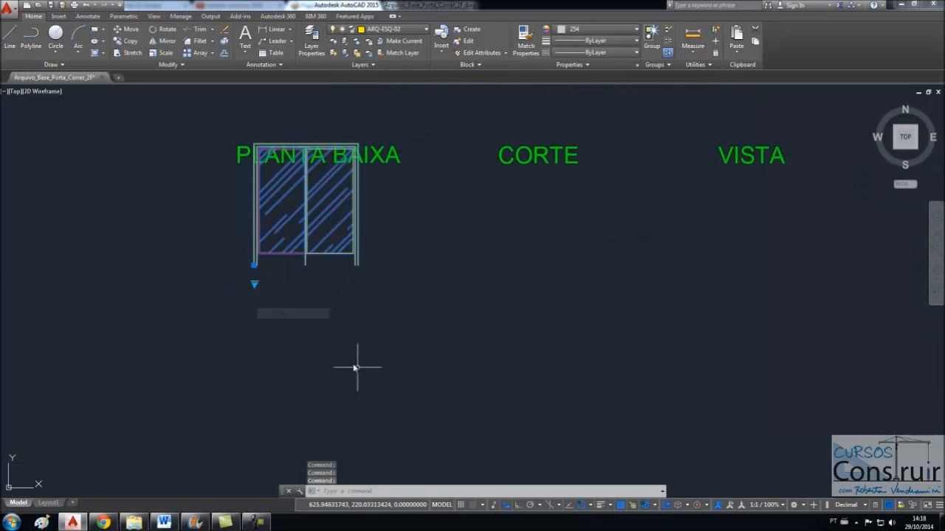
left_click(254, 285)
left_click(270, 293)
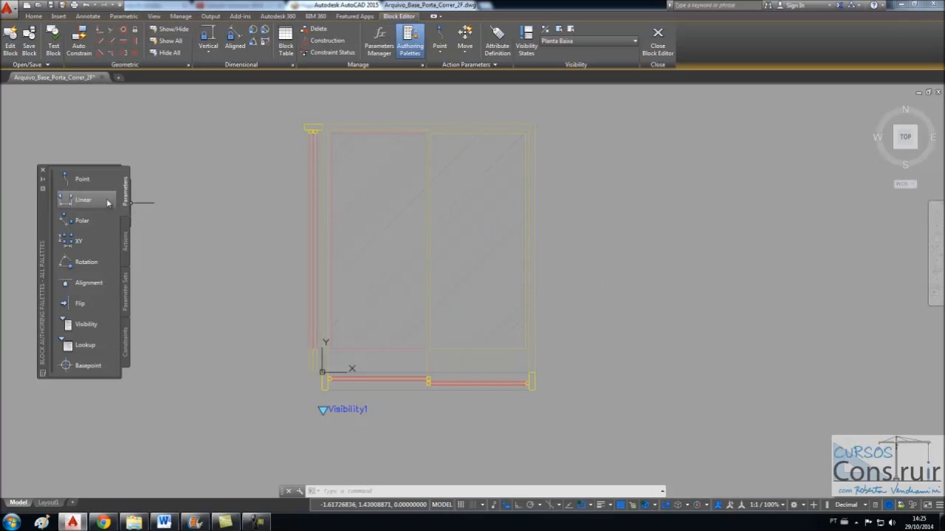
- Add a vertical linear parameter from the lower-right to the upper-right corner of the elevation, with its label outside the door
left_click(126, 236)
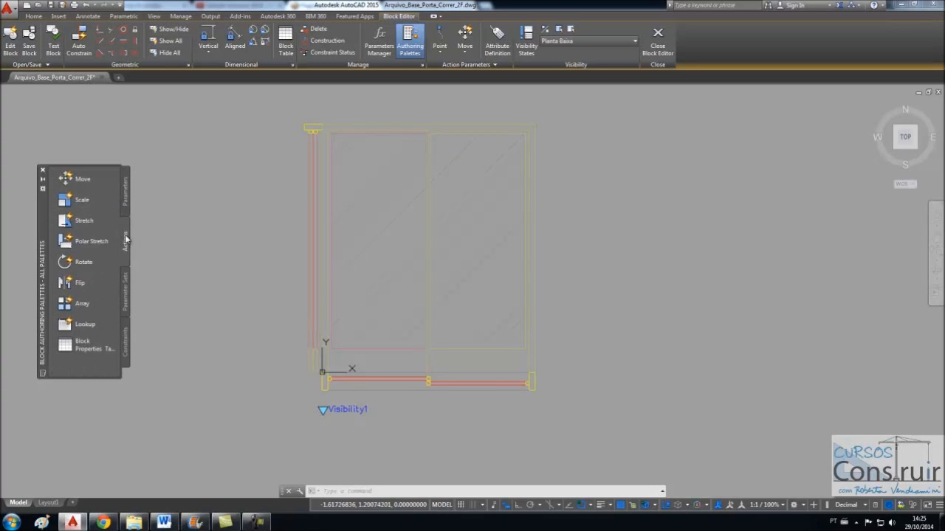
left_click(125, 198)
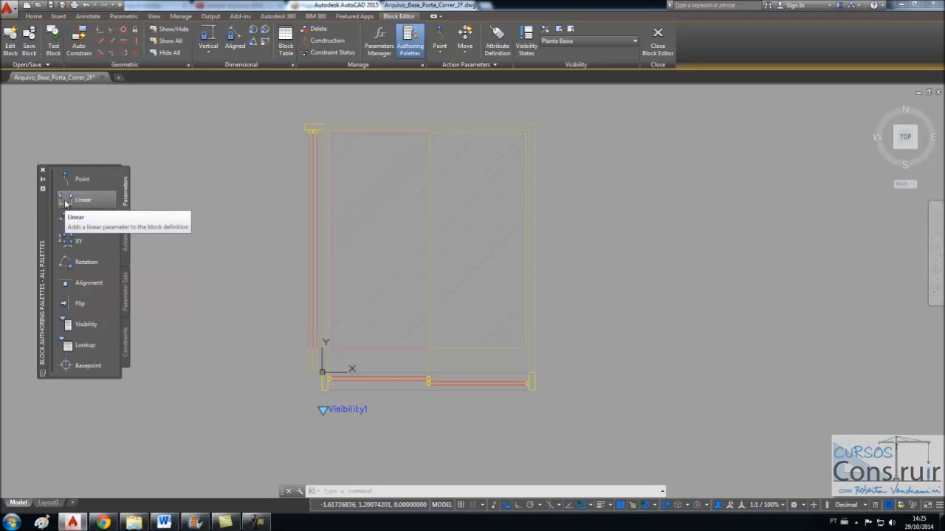
left_click(65, 201)
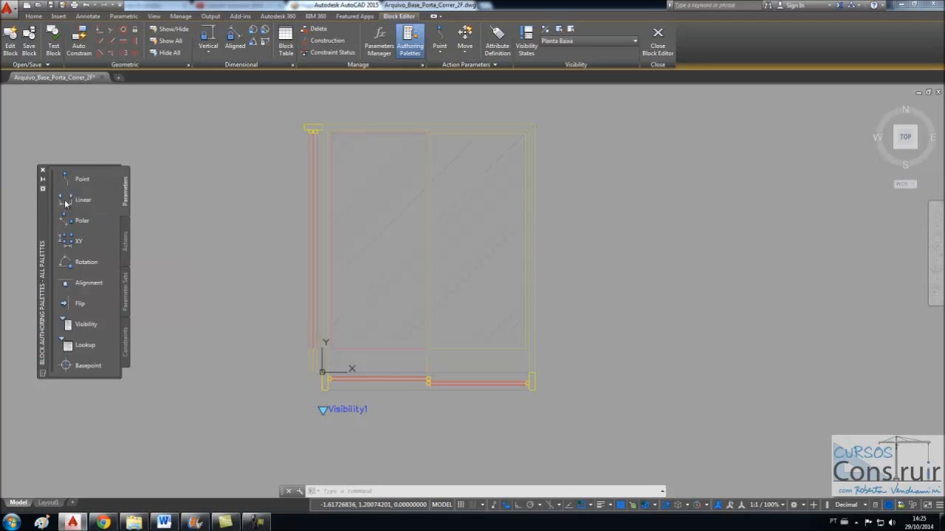
left_click(534, 374)
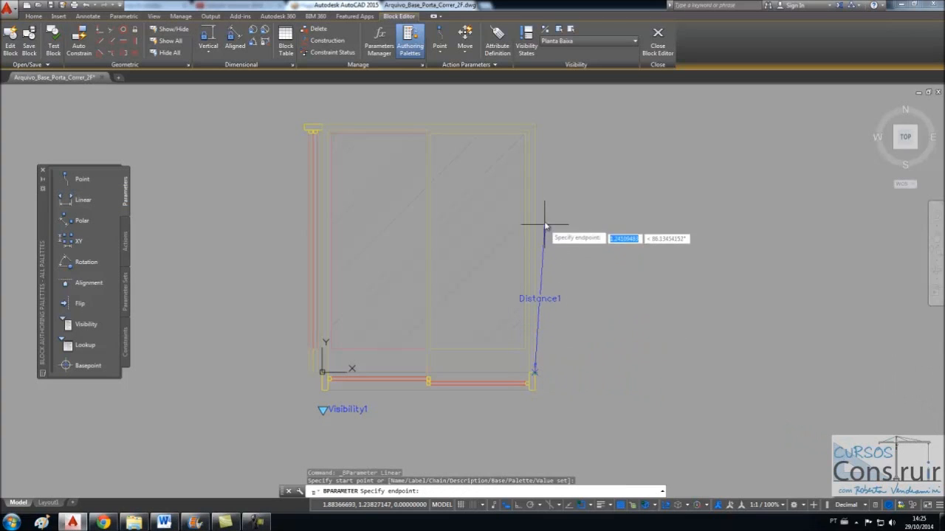
left_click(534, 127)
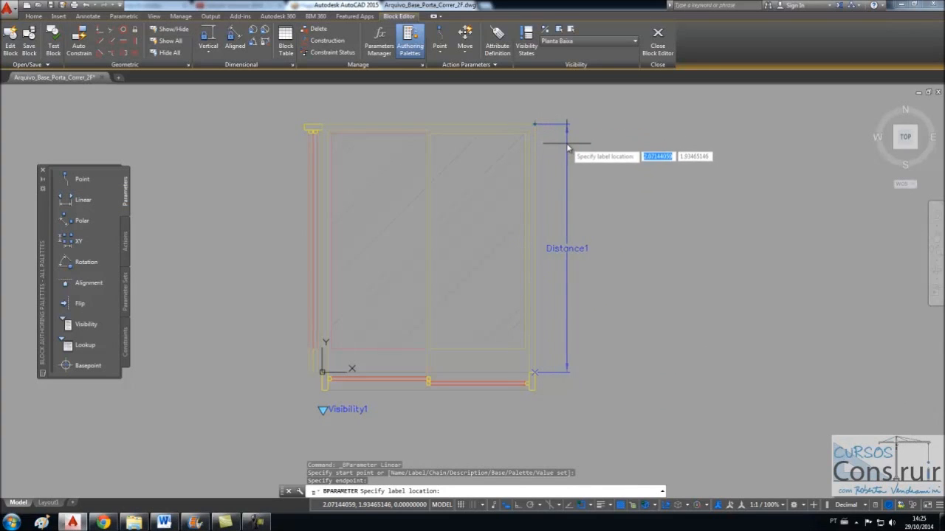
left_click(572, 148)
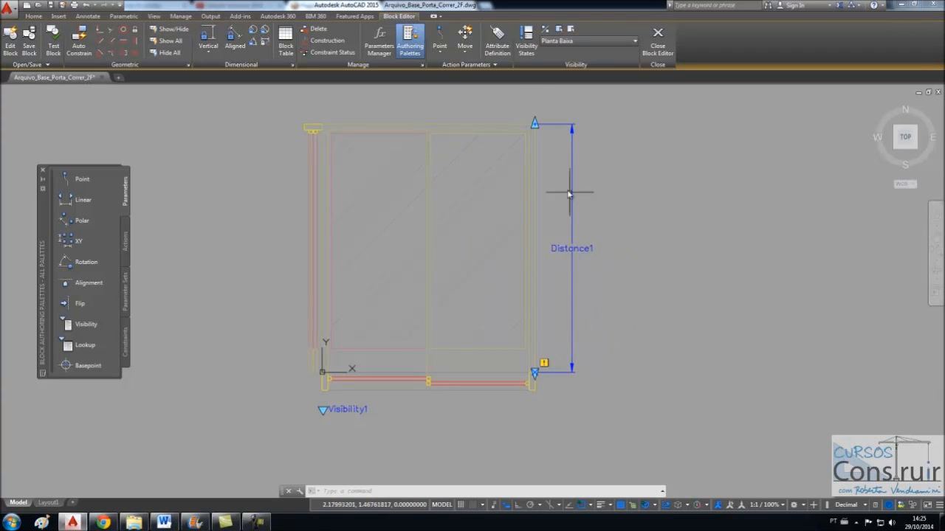
- Set the number of grips of the elevation's height parameter to 1 in its properties
scroll(538, 123, "up", 4)
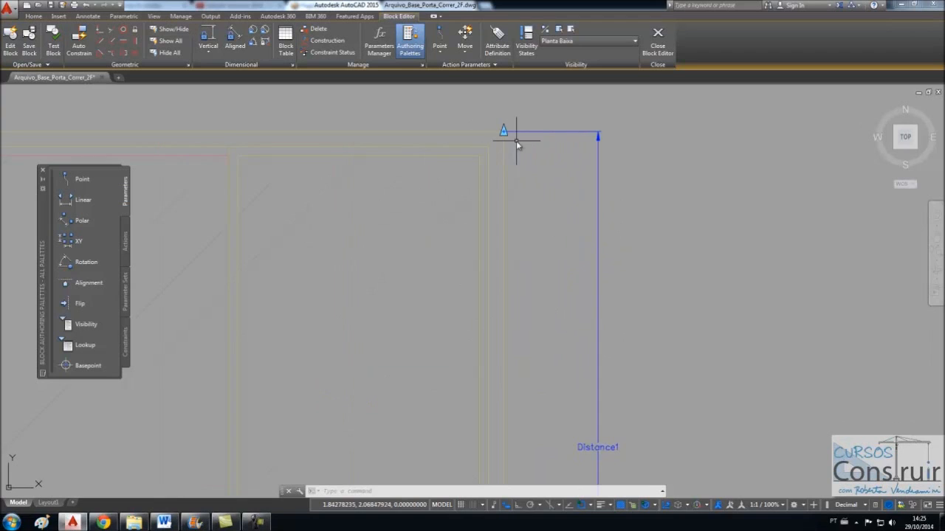
scroll(515, 141, "down", 3)
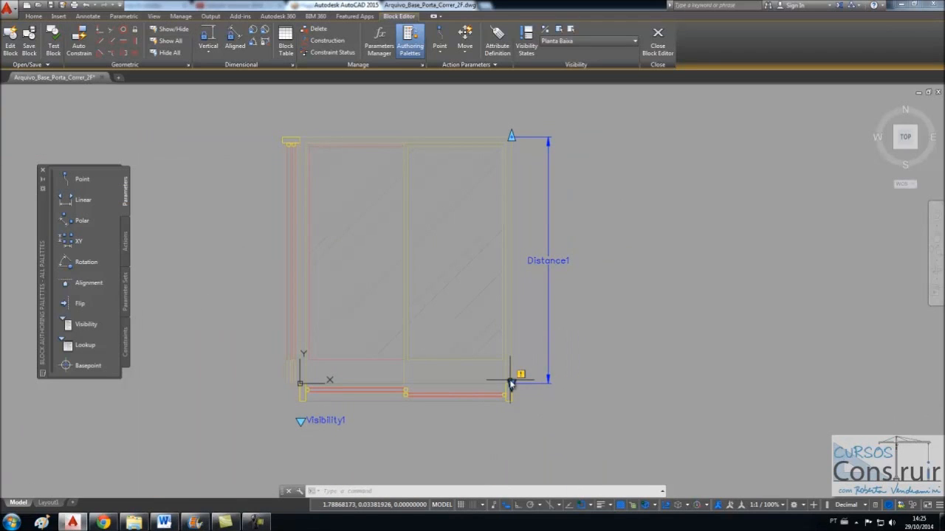
left_click(548, 358)
right_click(548, 357)
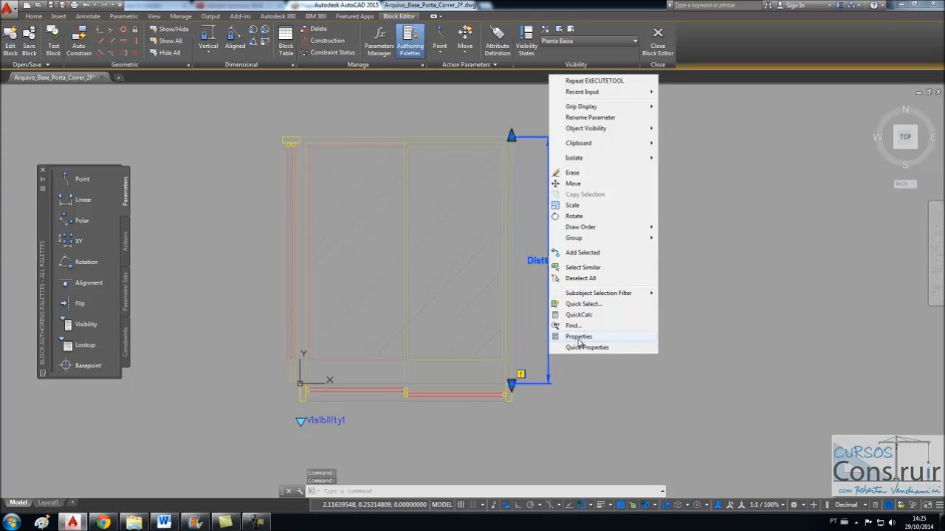
left_click(578, 337)
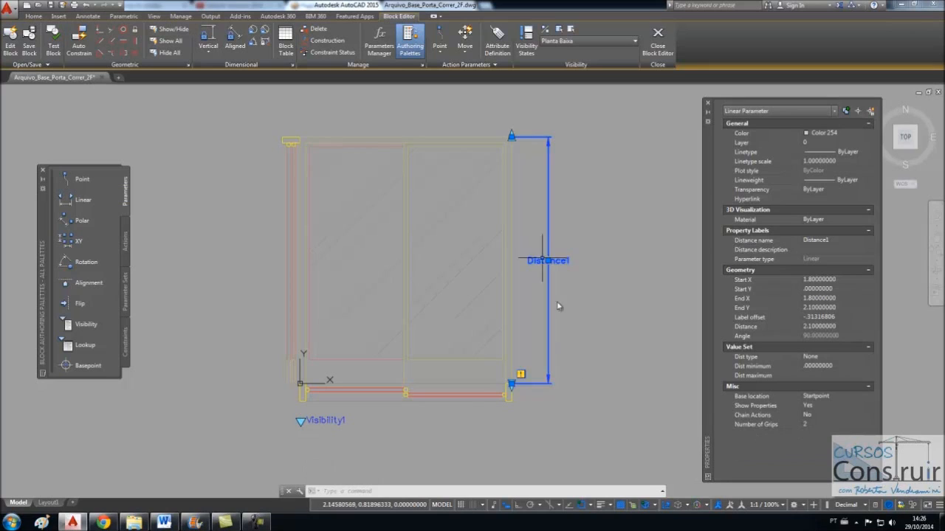
left_click(869, 425)
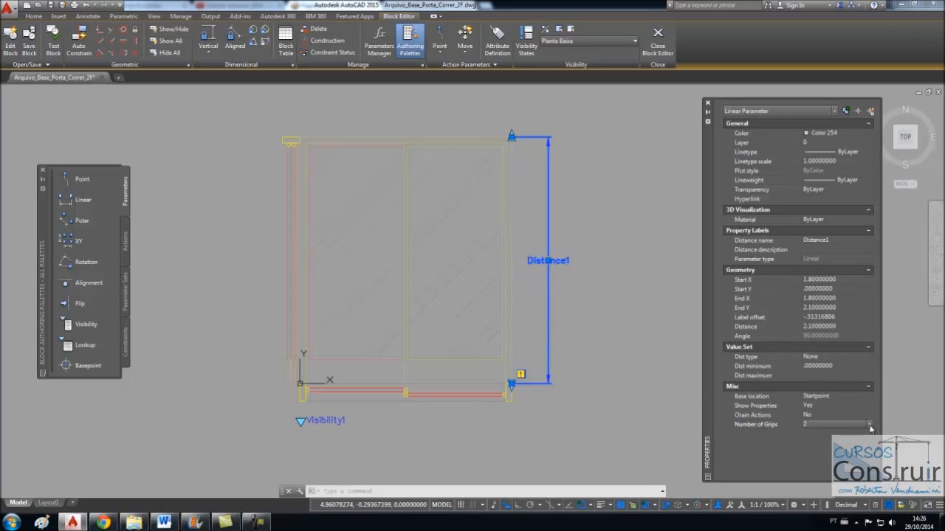
left_click(829, 444)
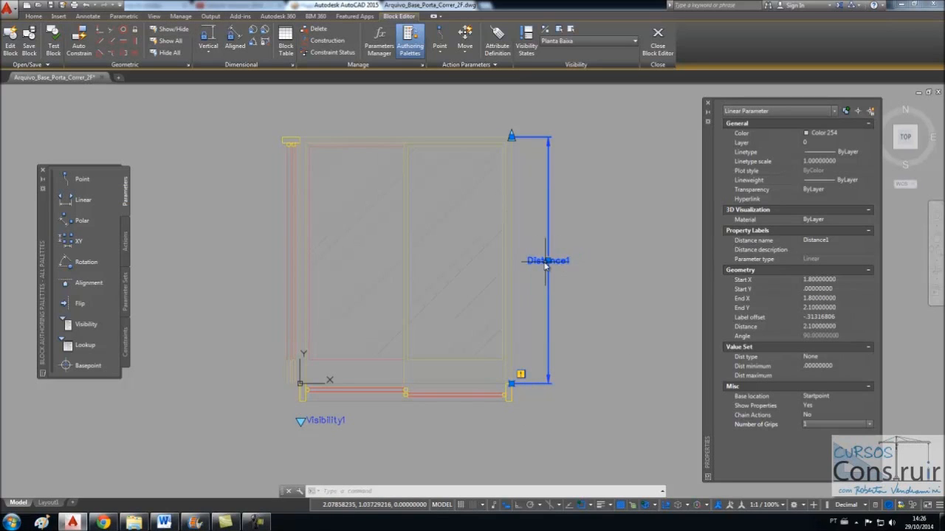
- Rename the elevation's height parameter Altura and deselect it
left_click(832, 241)
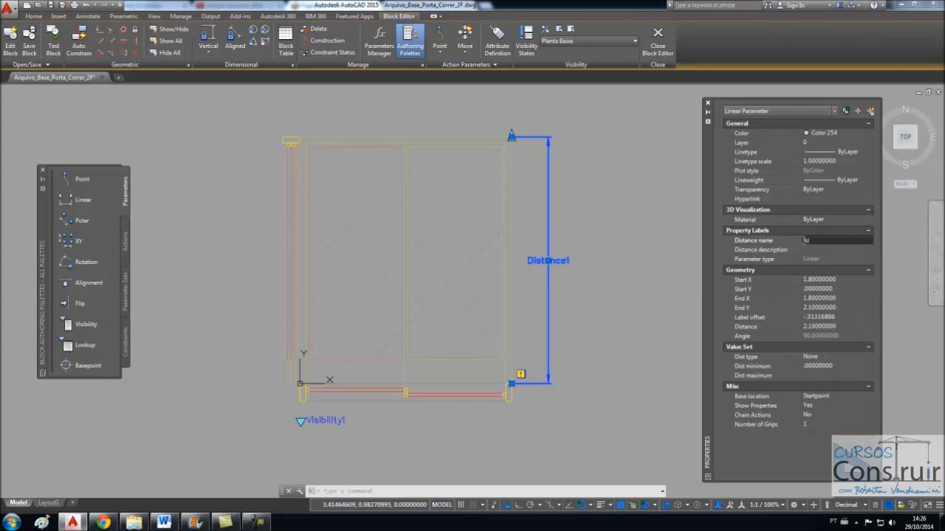
type("Altura")
key("Return")
key("Escape")
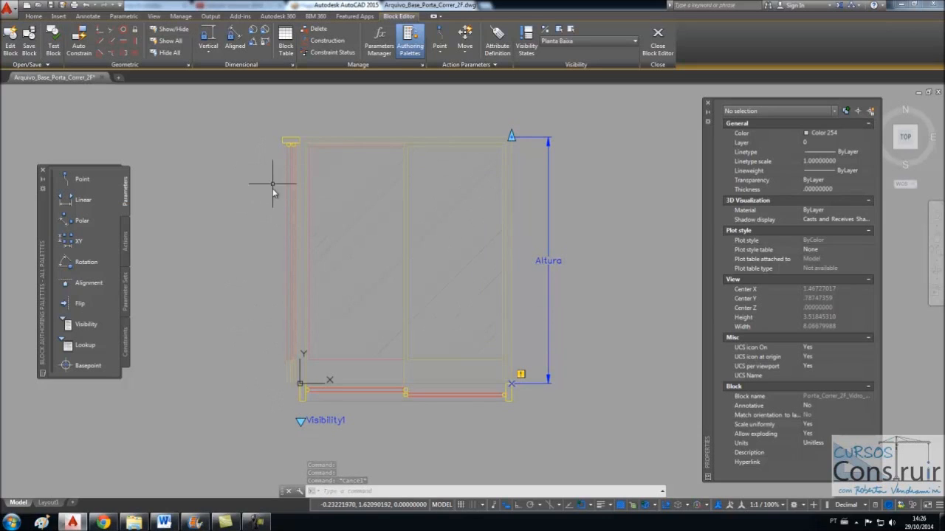
- Add a second vertical linear parameter from the lower-left to the upper-left corner of the section, with its label outside the drawing
left_click(69, 200)
scroll(277, 391, "up", 4)
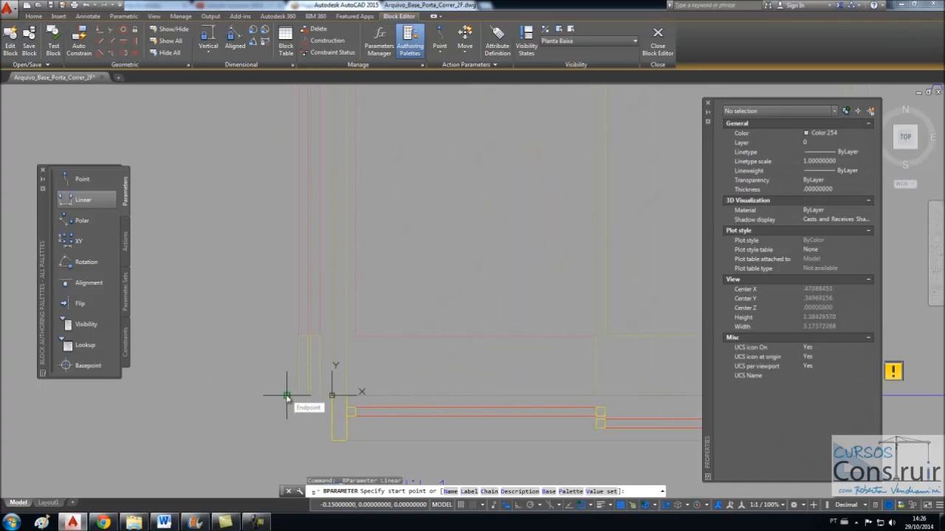
left_click(287, 396)
scroll(286, 393, "down", 3)
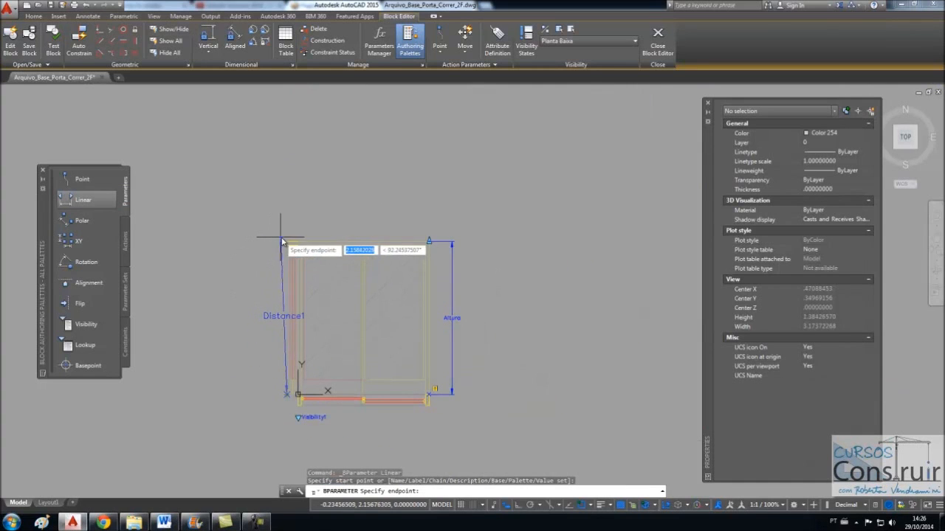
left_click(288, 242)
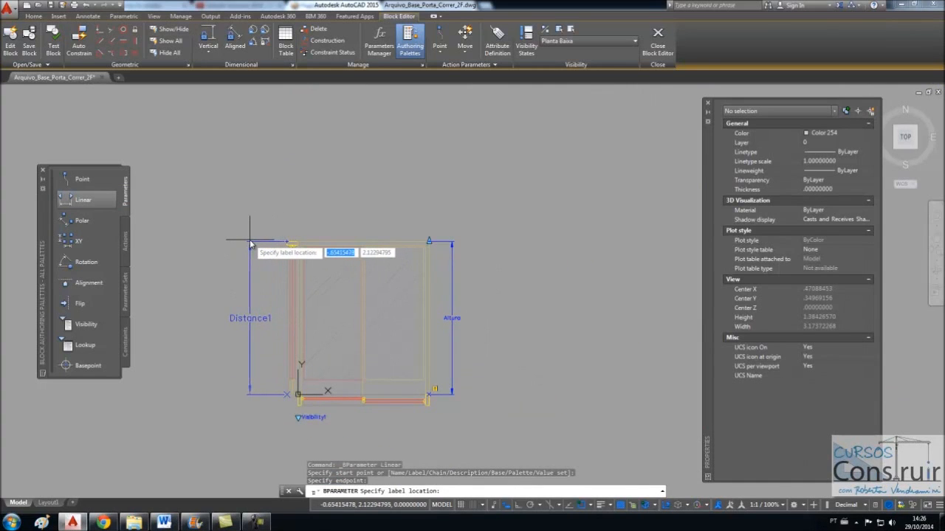
left_click(250, 242)
scroll(235, 350, "up", 2)
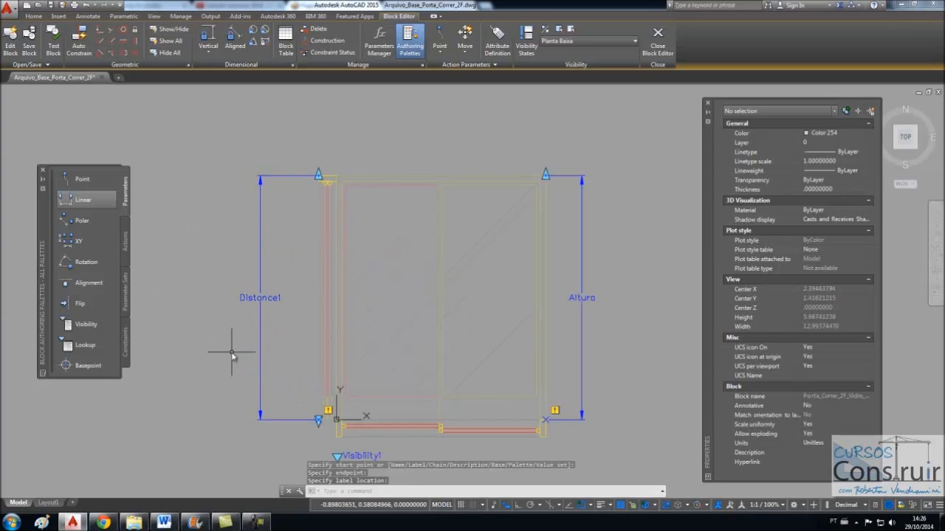
- Set the number of grips of the section's height parameter to 1 and deselect it
left_click(261, 299)
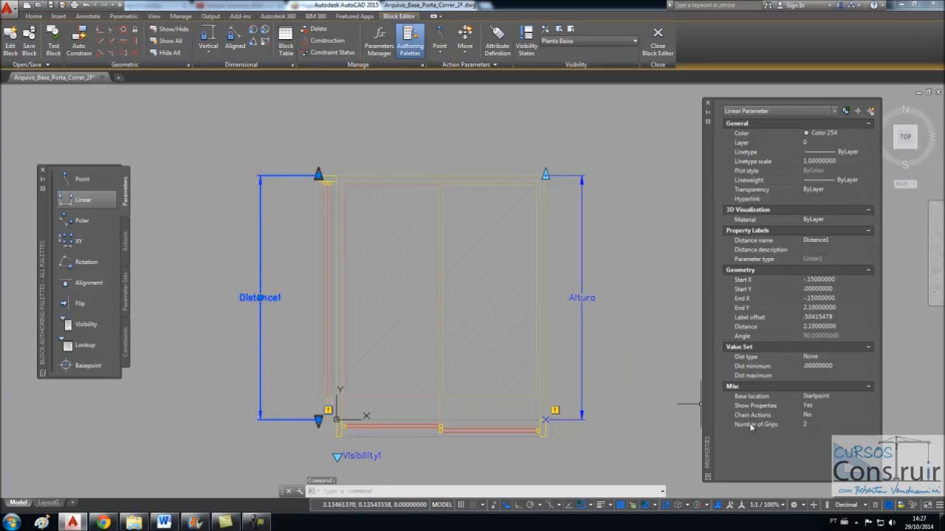
left_click(850, 427)
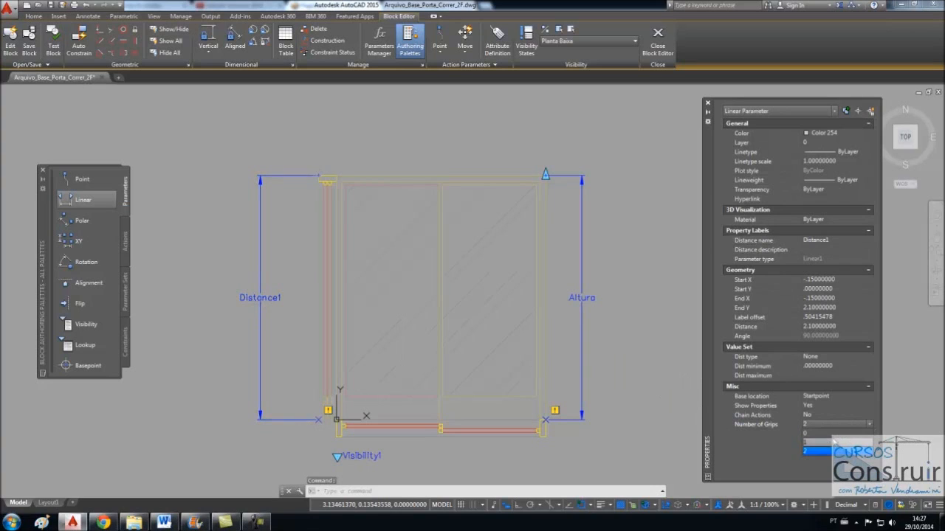
left_click(825, 443)
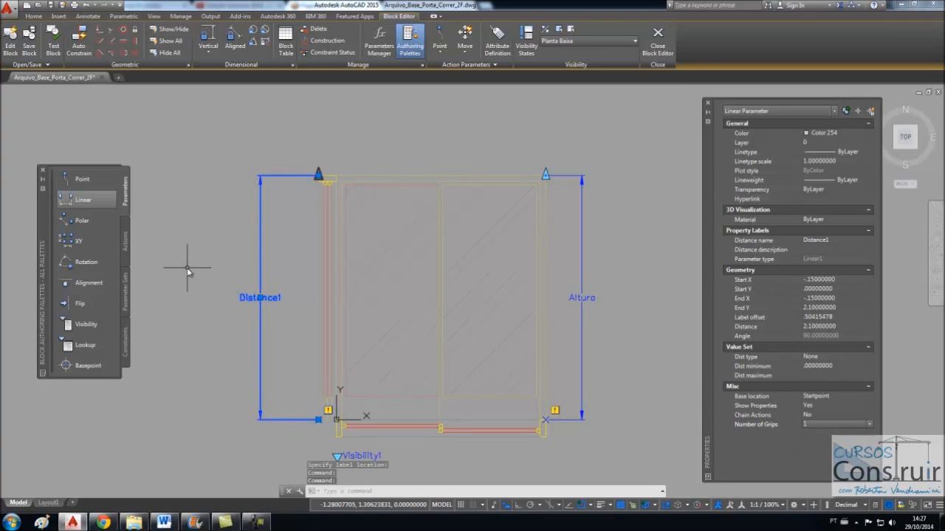
key("Escape")
scroll(523, 449, "up", 4)
scroll(558, 448, "down", 4)
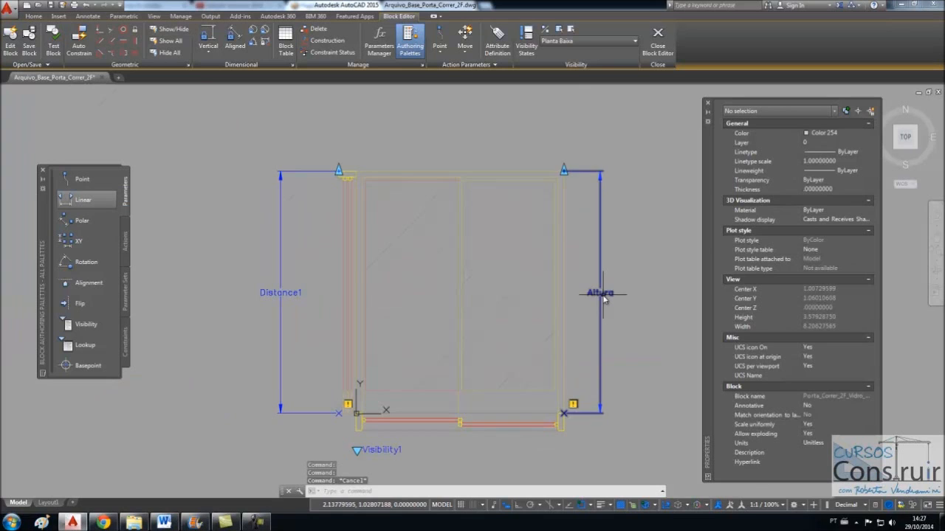
scroll(371, 425, "up", 4)
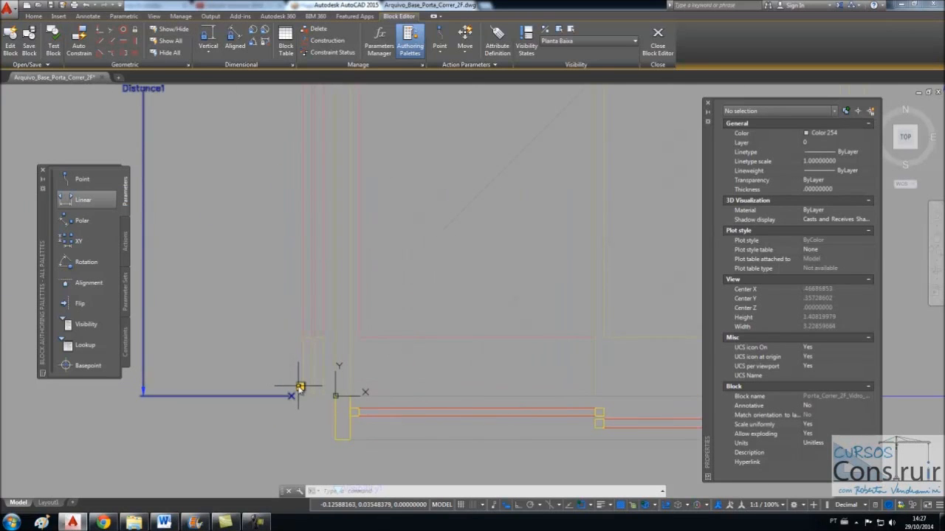
scroll(299, 392, "down", 2)
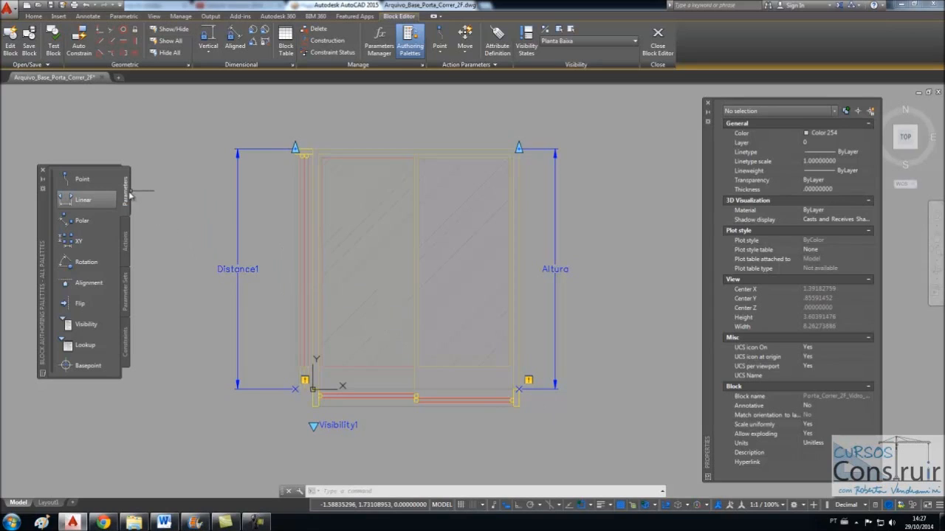
- Create a Stretch action for the Altura parameter, associated with the parameter point at the elevation's upper-right corner
left_click(126, 240)
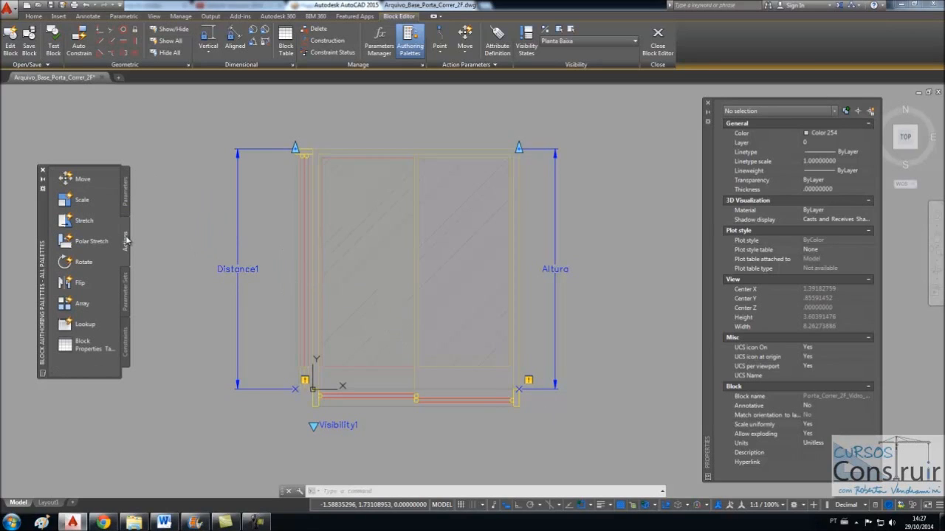
left_click(77, 222)
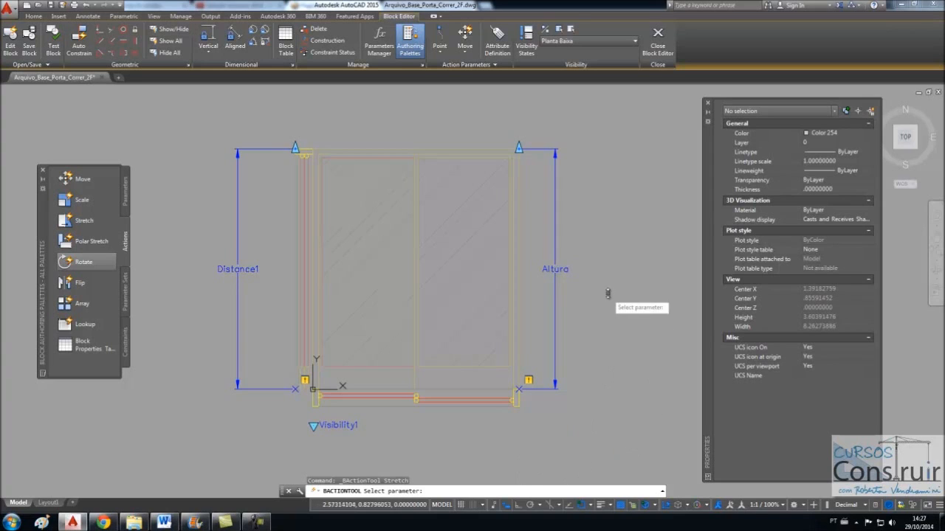
left_click(555, 243)
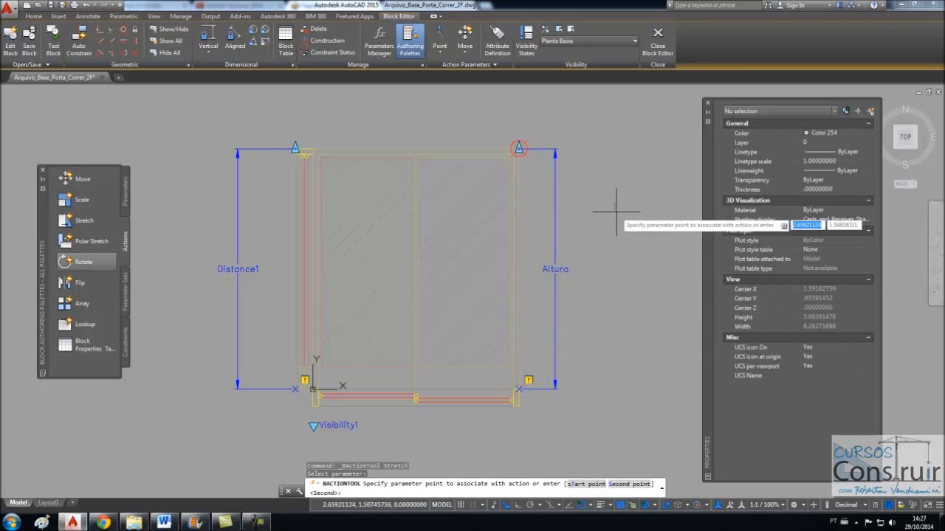
scroll(518, 149, "up", 5)
scroll(503, 150, "up", 2)
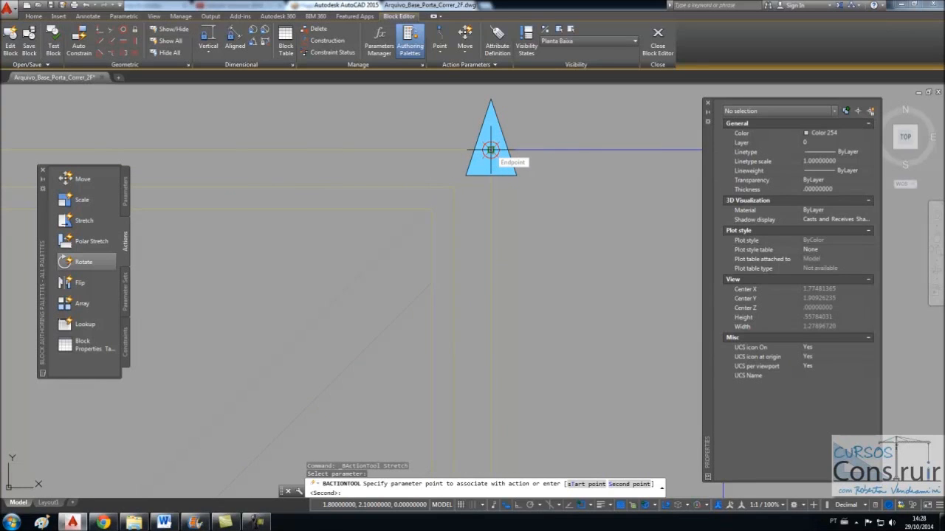
left_click(490, 150)
- Define the stretch frame across the upper part of both the section and the elevation, enclosing both height parameters' upper grips
scroll(490, 150, "down", 6)
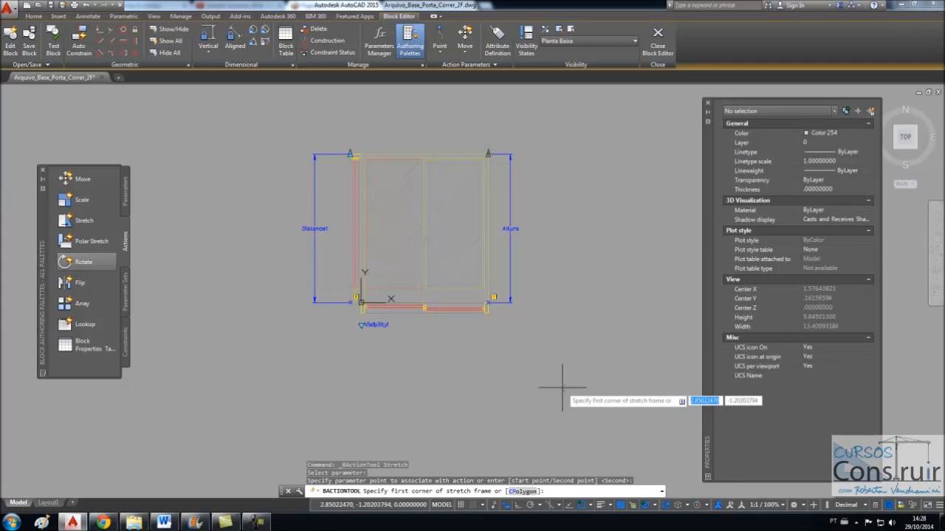
scroll(448, 168, "up", 2)
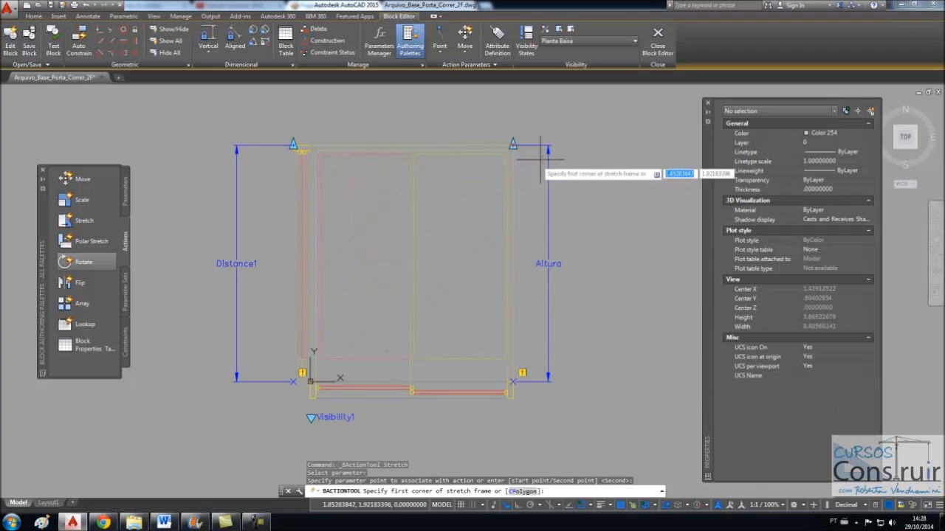
left_click(599, 103)
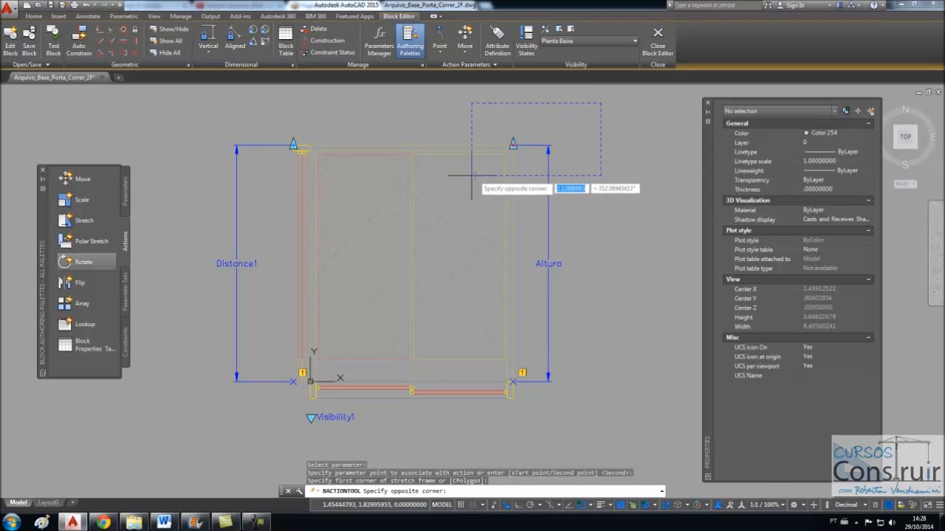
left_click(201, 203)
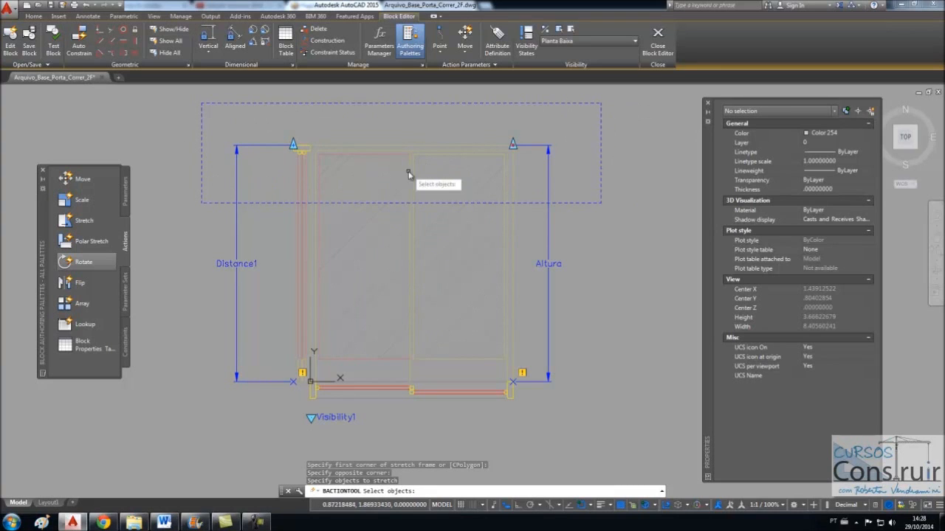
- Select the section and elevation geometry and both height parameters as the objects to stretch, and finish the Altura stretch action
left_click(585, 116)
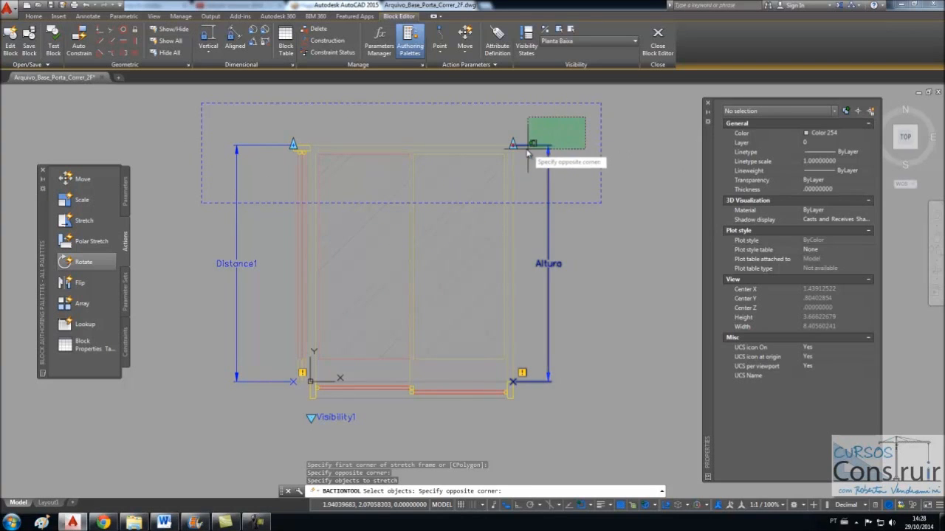
left_click(215, 177)
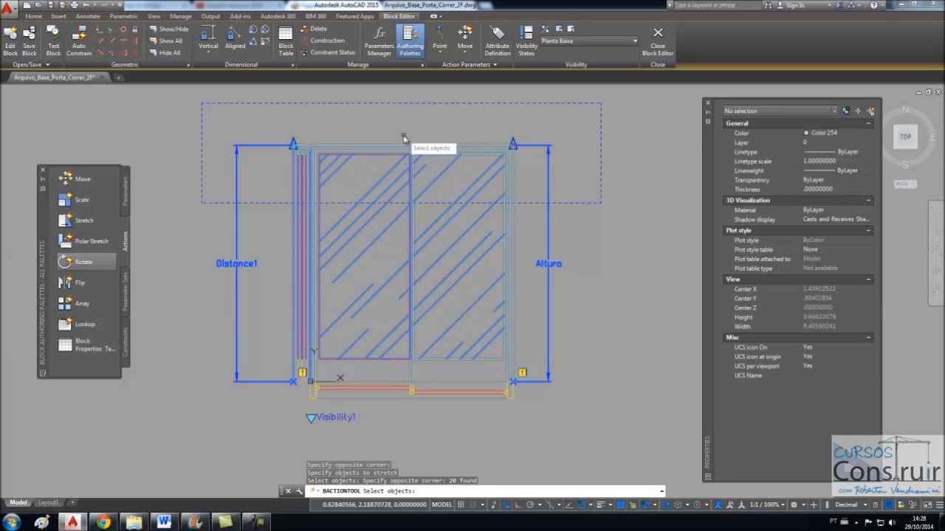
scroll(295, 142, "up", 6)
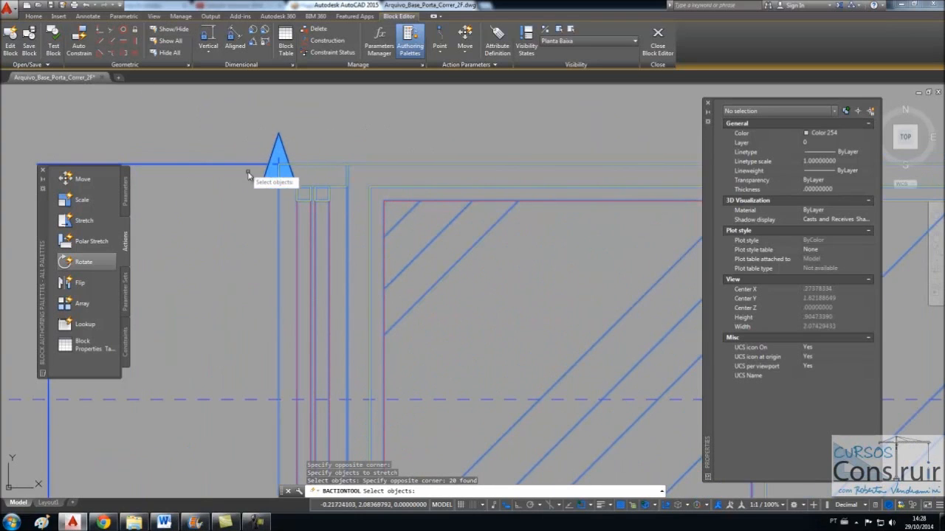
scroll(275, 209, "down", 3)
scroll(274, 206, "down", 4)
scroll(367, 203, "up", 2)
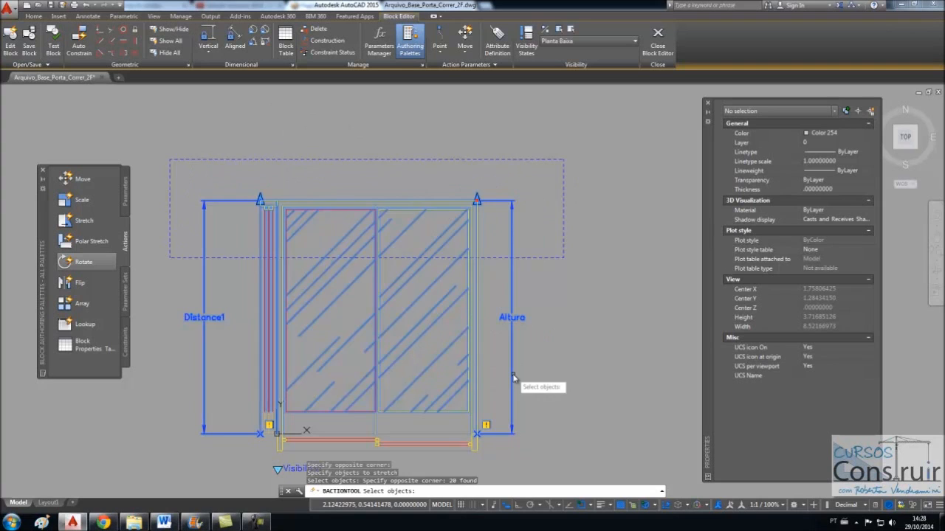
key("Return")
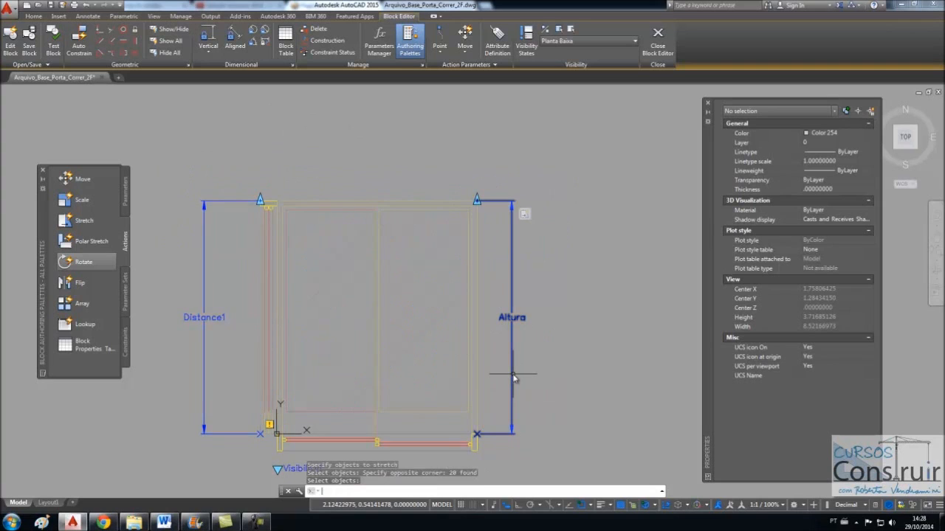
- Test the block and switch its visibility state to Vista
left_click(54, 47)
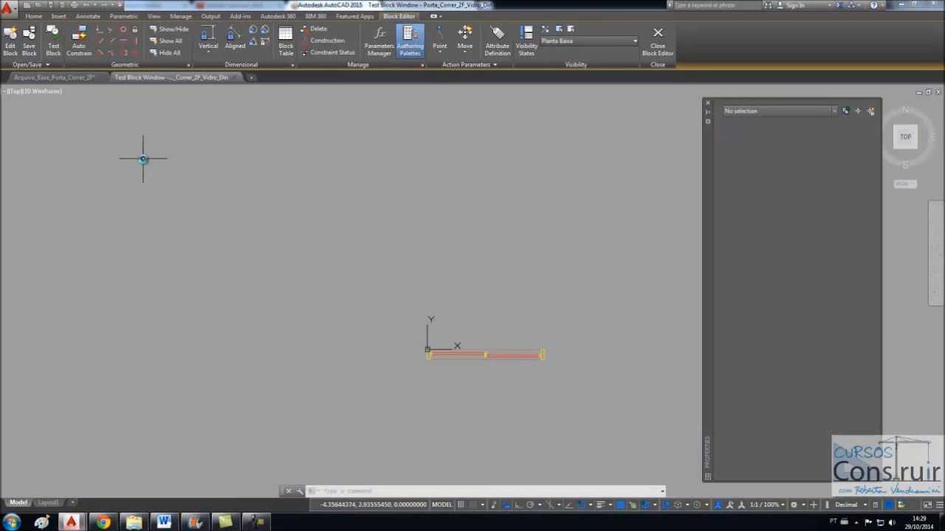
scroll(505, 390, "up", 4)
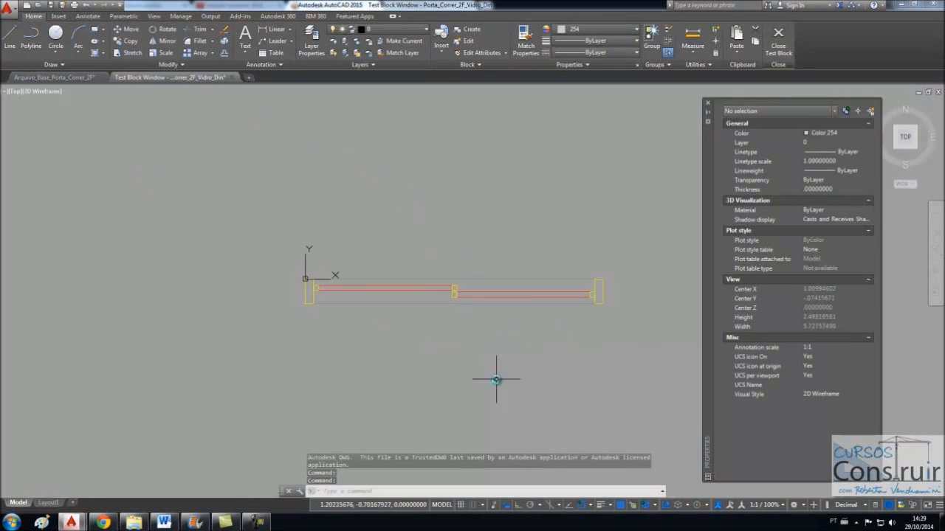
left_click(366, 289)
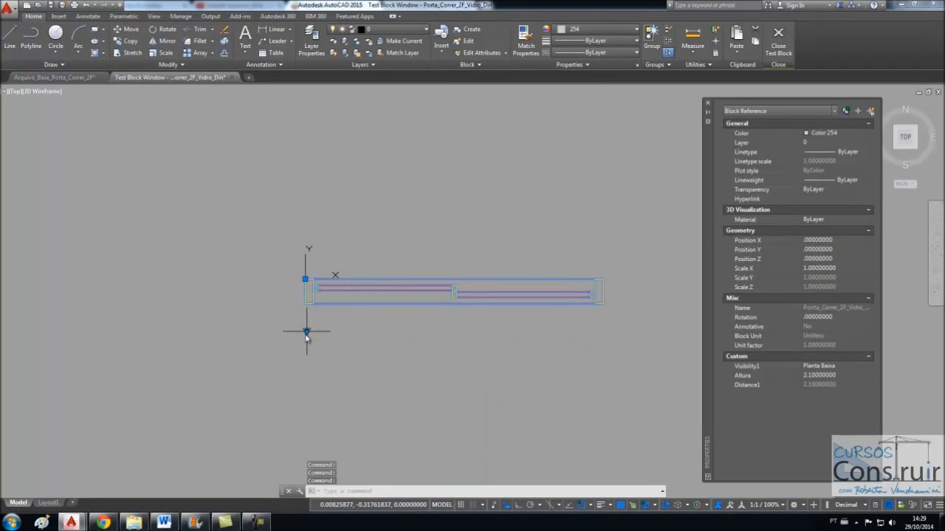
left_click(307, 332)
left_click(324, 363)
scroll(316, 362, "down", 4)
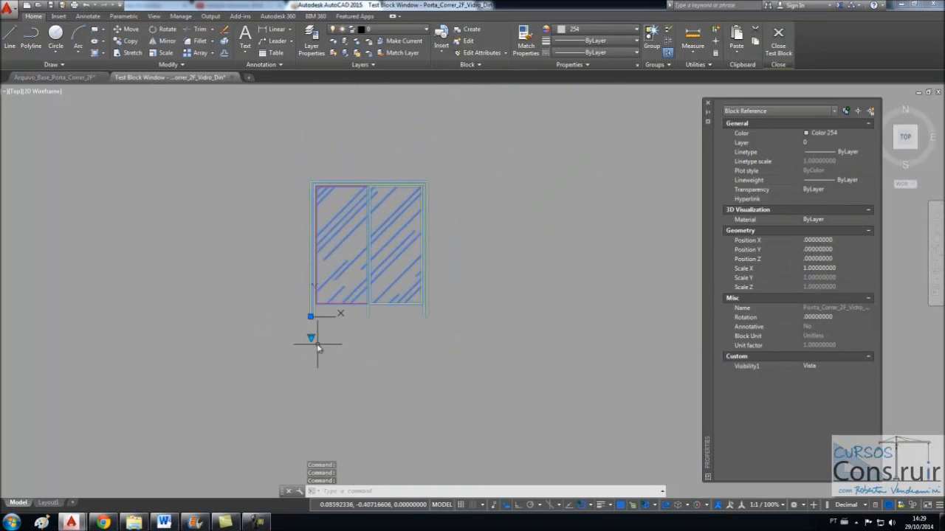
- Check the Vista elevation's upper corner for a height grip and close the block test
scroll(332, 253, "up", 3)
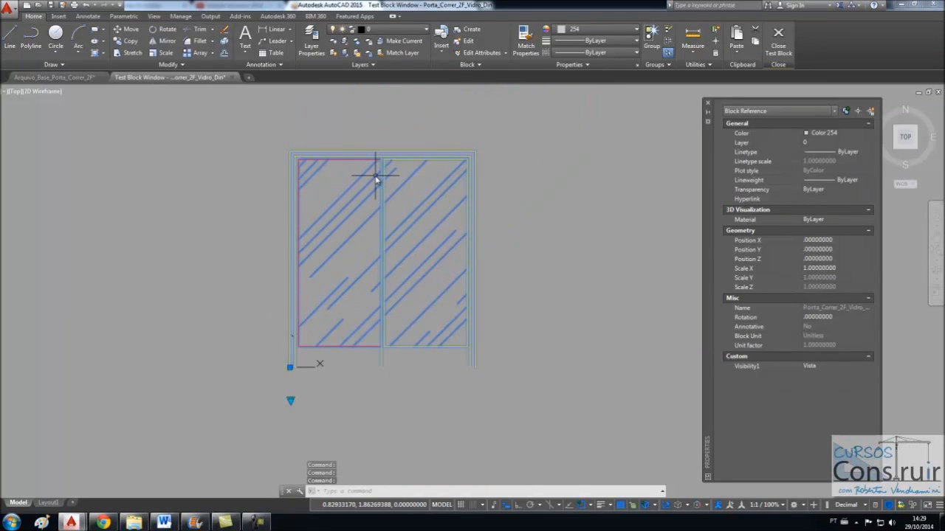
left_click(434, 155)
key("Escape")
key("Escape")
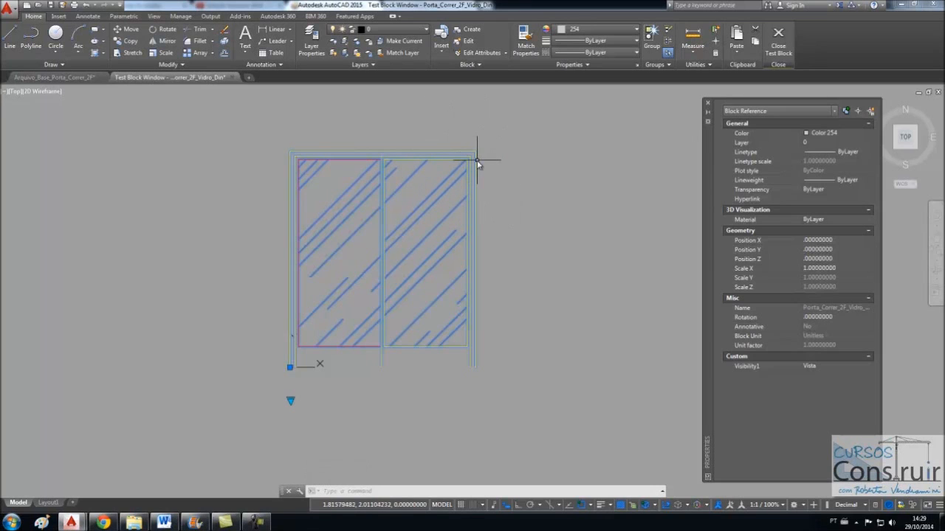
left_click(778, 37)
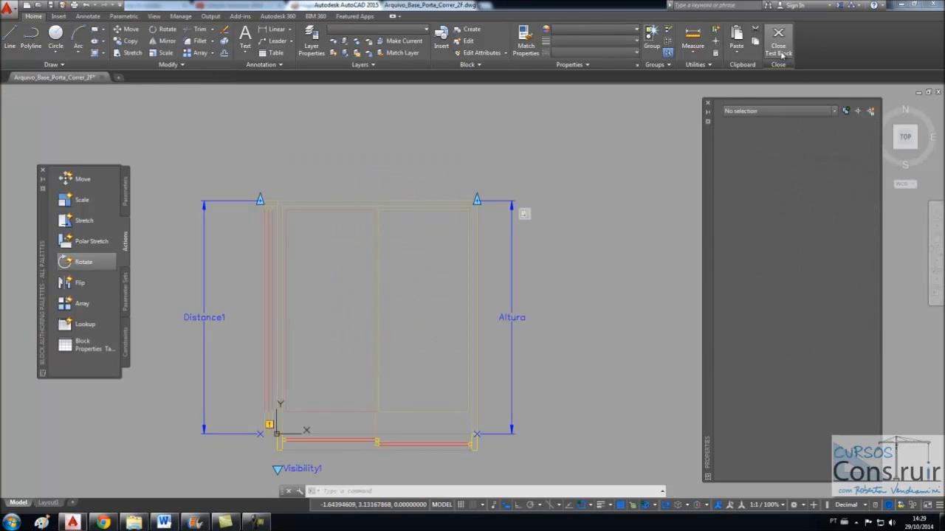
- Make the Vista state current and make the elevation's Altura parameter visible in it
scroll(409, 143, "down", 2)
scroll(403, 248, "up", 2)
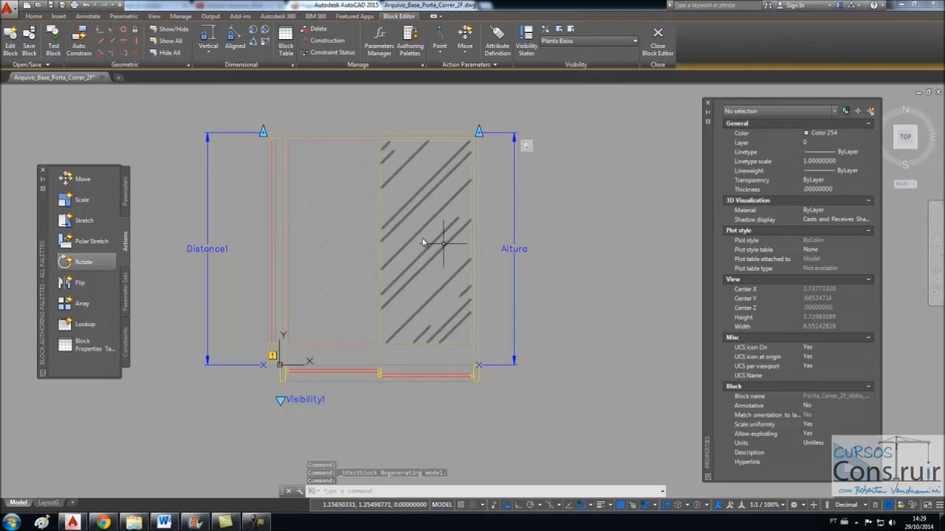
left_click(589, 41)
left_click(572, 73)
scroll(479, 130, "up", 6)
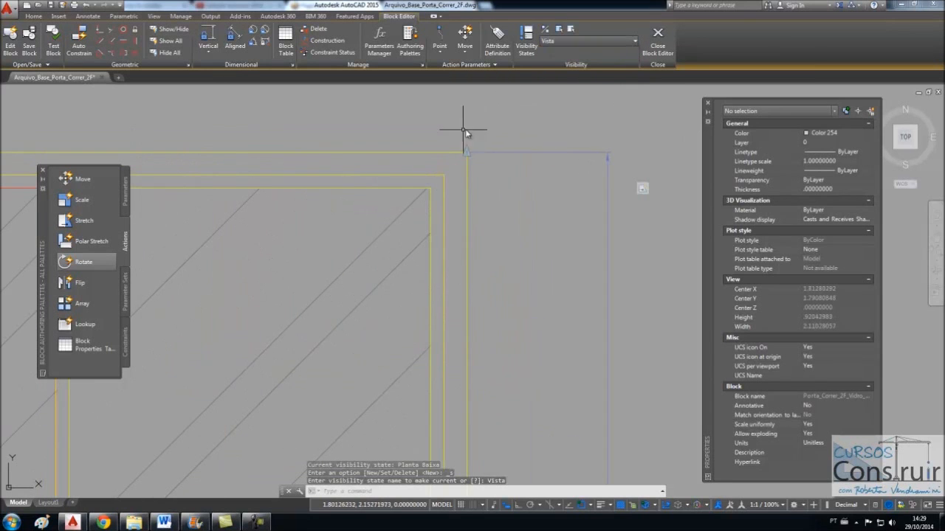
scroll(505, 143, "down", 4)
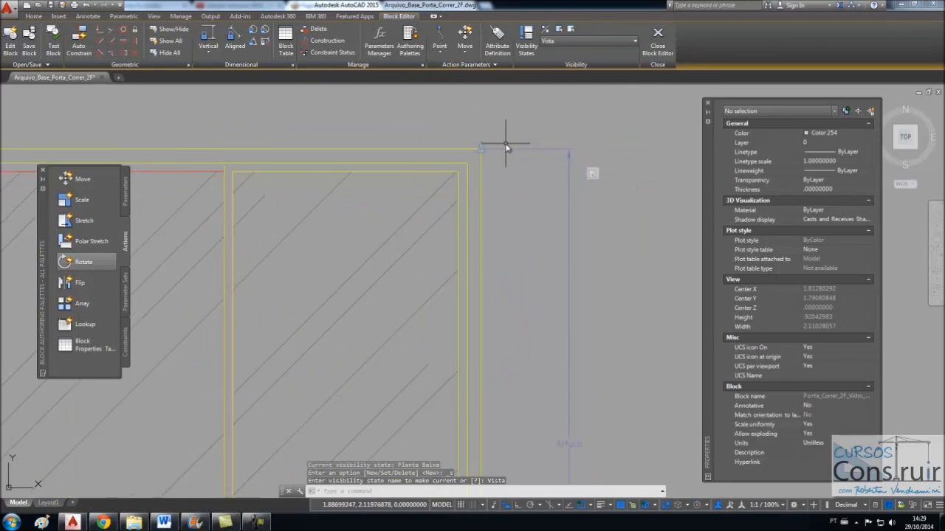
scroll(501, 146, "down", 3)
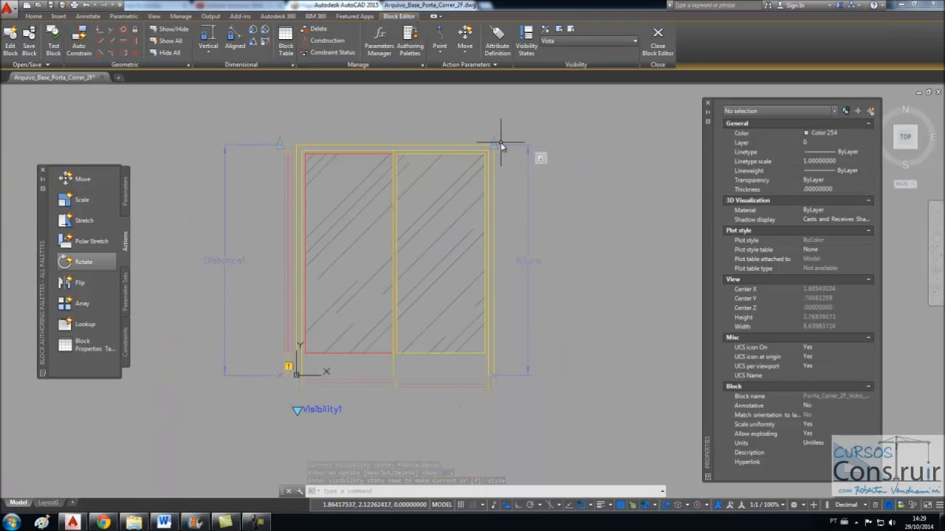
scroll(500, 145, "up", 2)
scroll(485, 143, "down", 2)
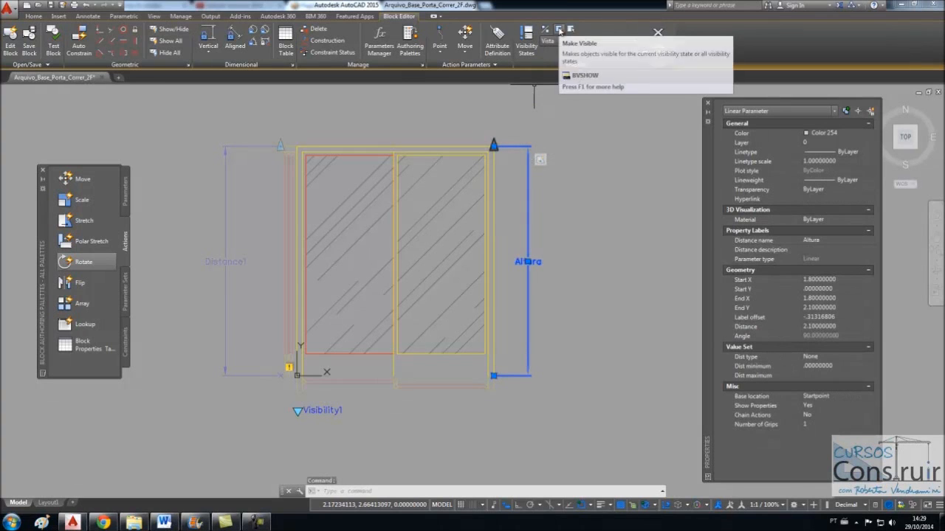
left_click(559, 29)
key("Escape")
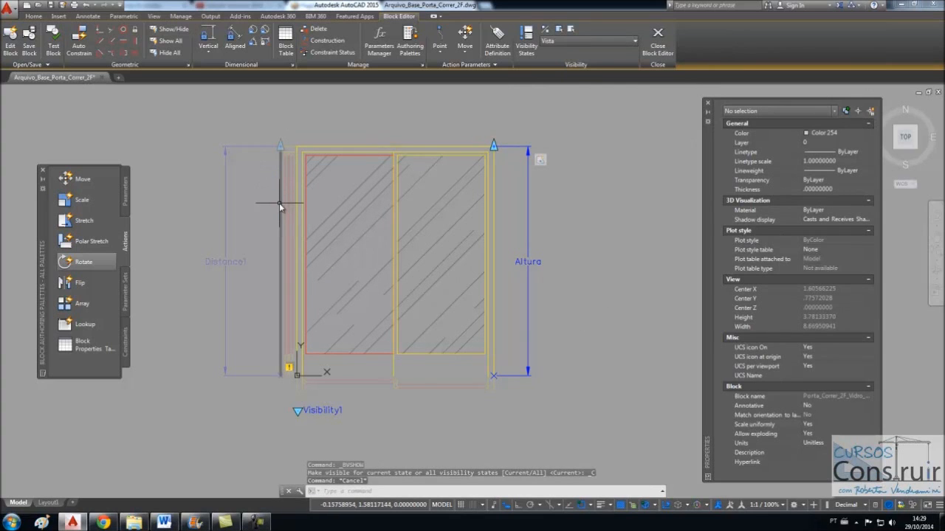
- Make the Corte state current and make the section's height parameter visible in it
left_click(585, 40)
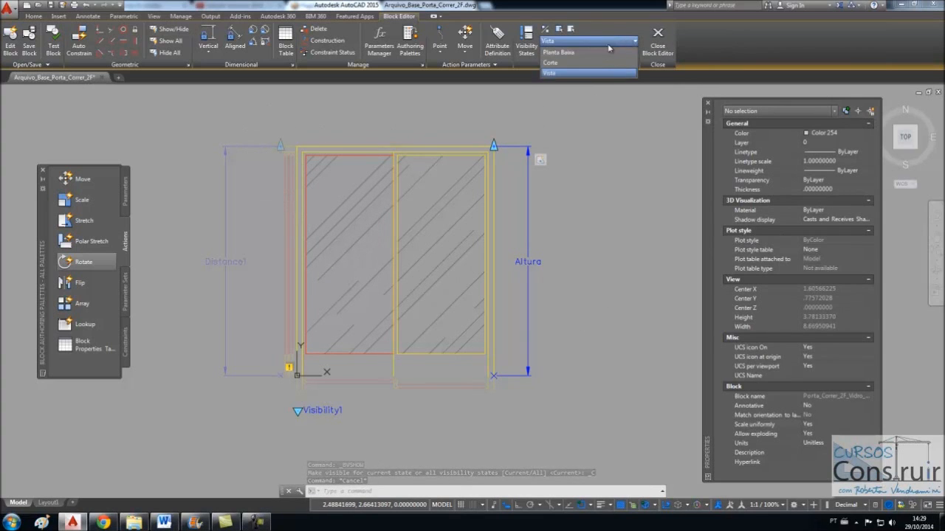
left_click(583, 63)
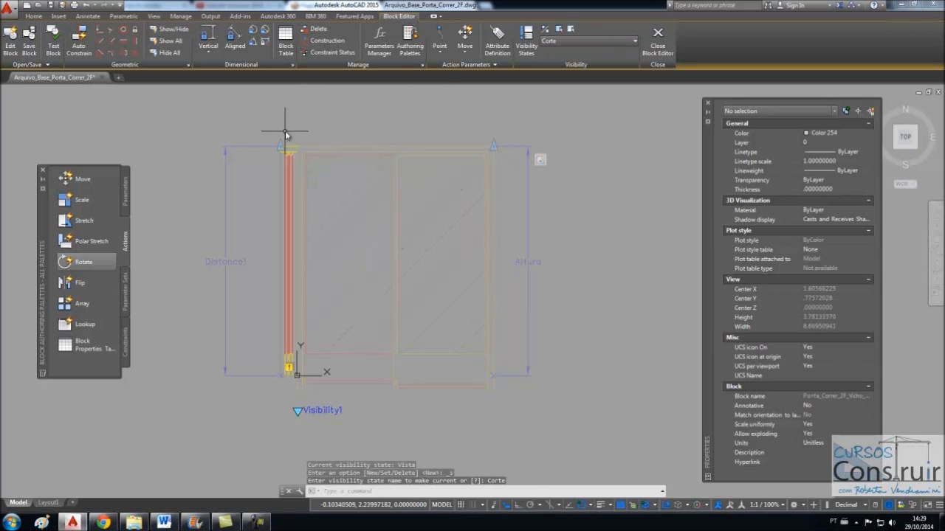
left_click(265, 148)
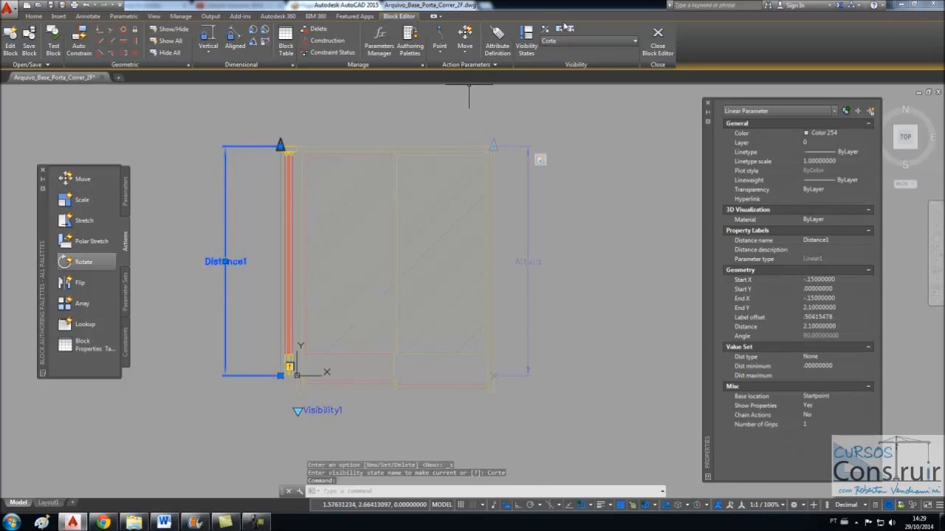
left_click(558, 31)
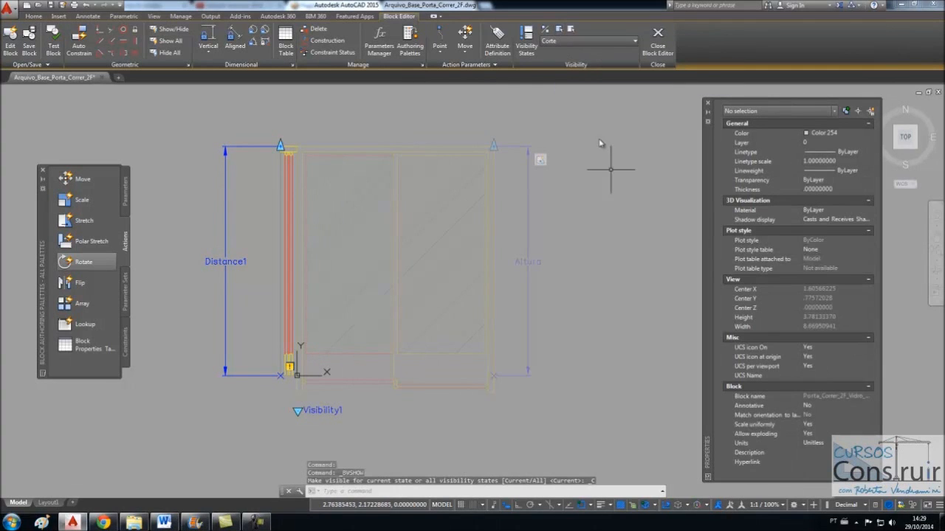
key("Escape")
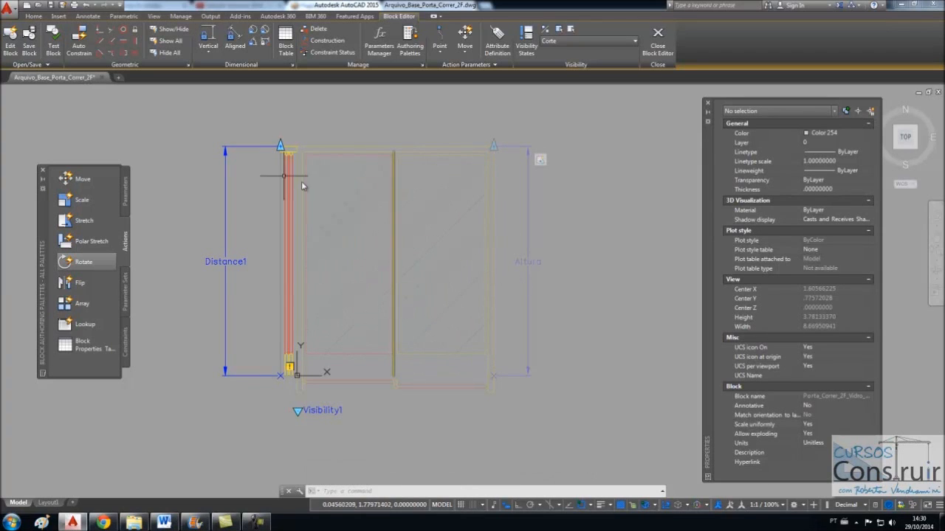
- Test the block again and set the inserted door to the Vista state
left_click(50, 46)
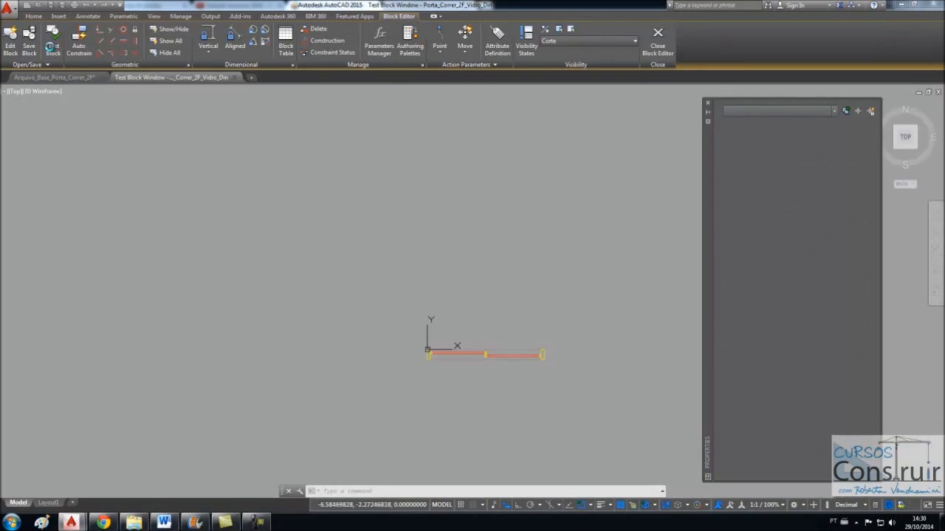
scroll(552, 401, "up", 4)
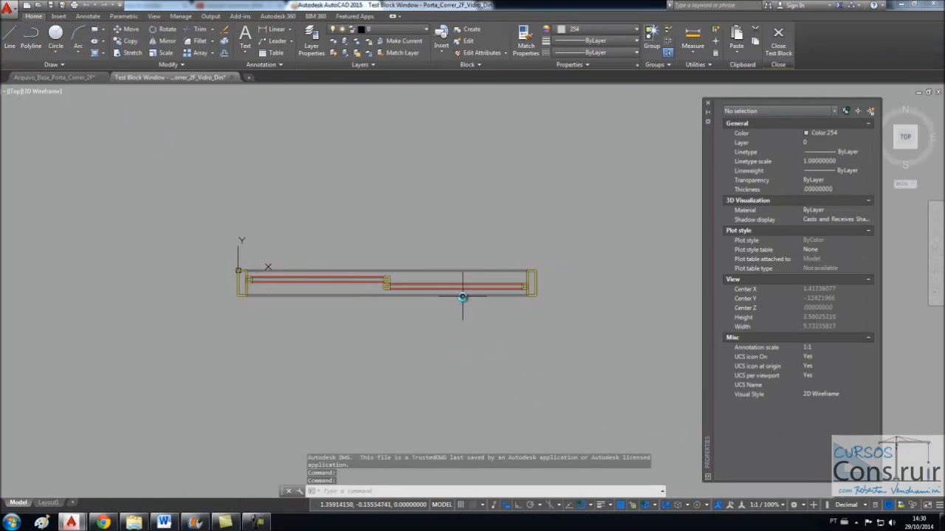
left_click(462, 296)
left_click(240, 322)
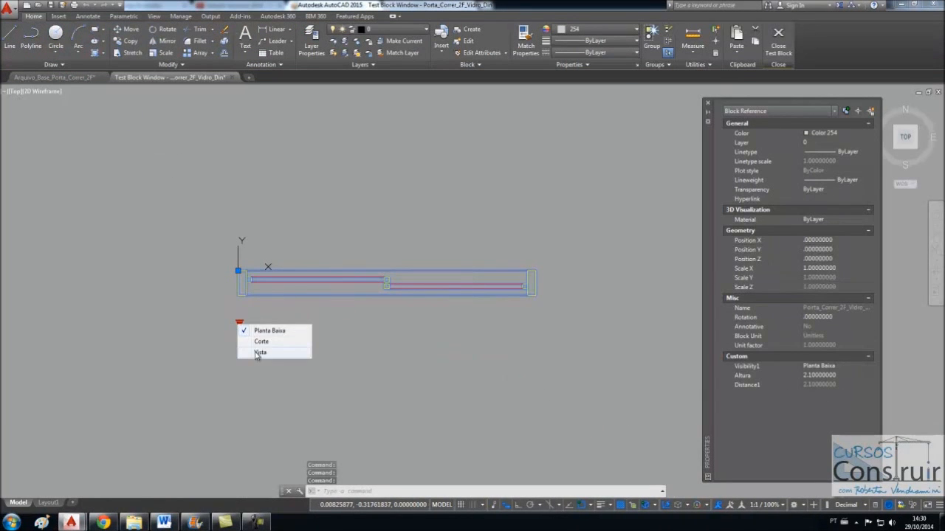
left_click(258, 354)
scroll(327, 396, "down", 4)
scroll(328, 304, "up", 3)
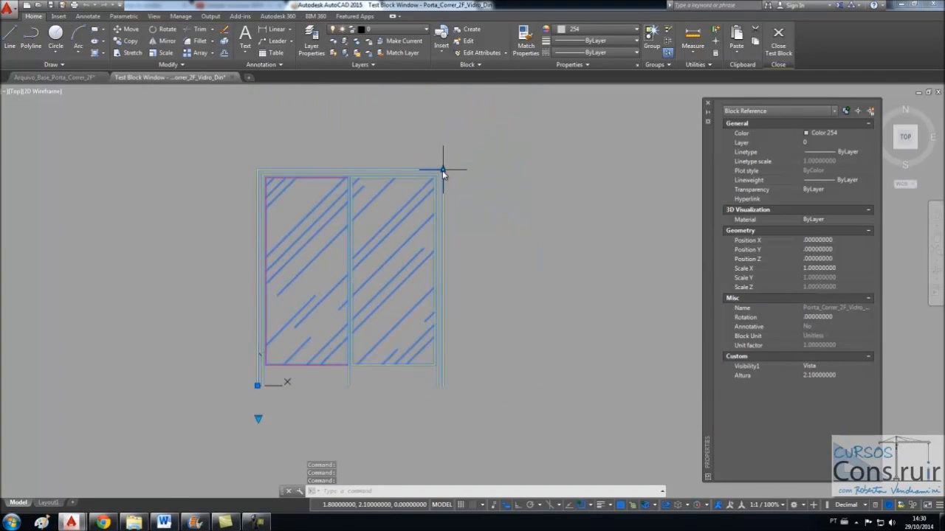
- Test the door's height grip by stretching the elevation to about 2.71, shrinking it to about 1.81, and stretching it to about 2.52
scroll(456, 266, "down", 2)
scroll(452, 231, "up", 4)
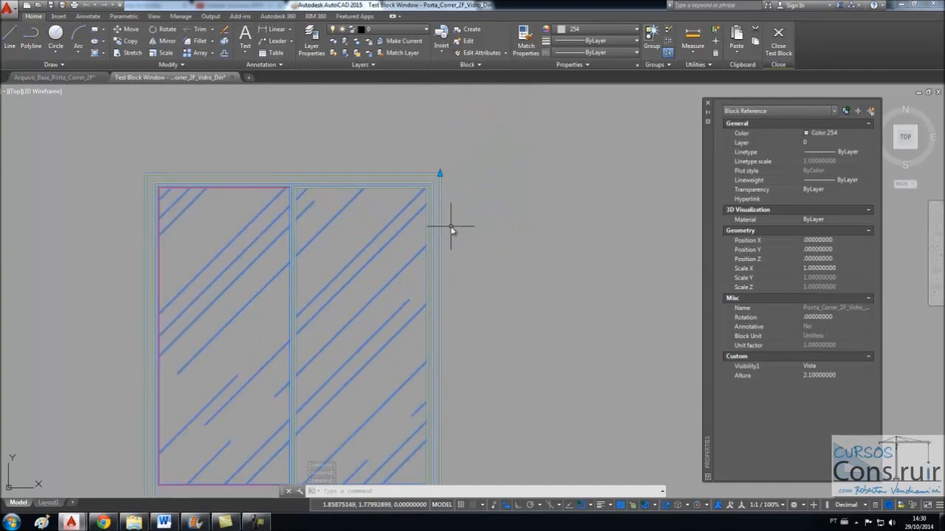
scroll(447, 185, "down", 2)
left_click(443, 179)
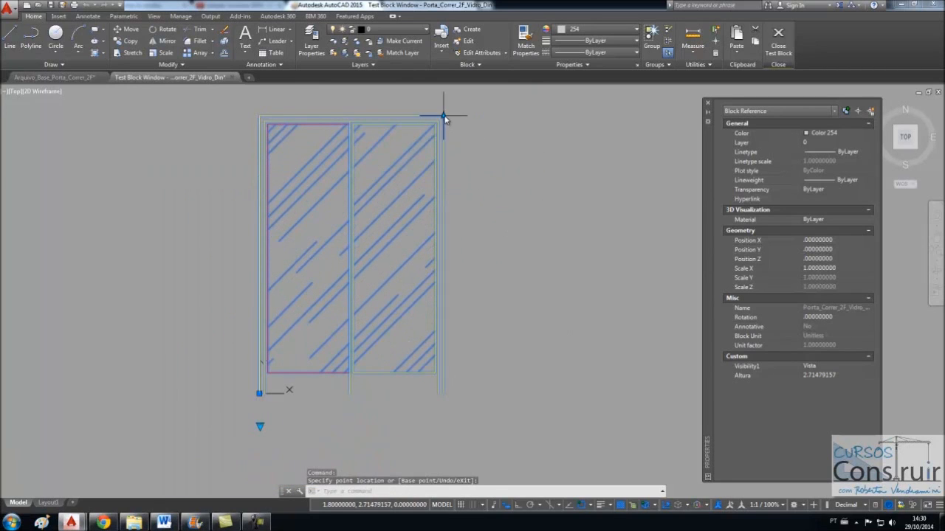
left_click(448, 207)
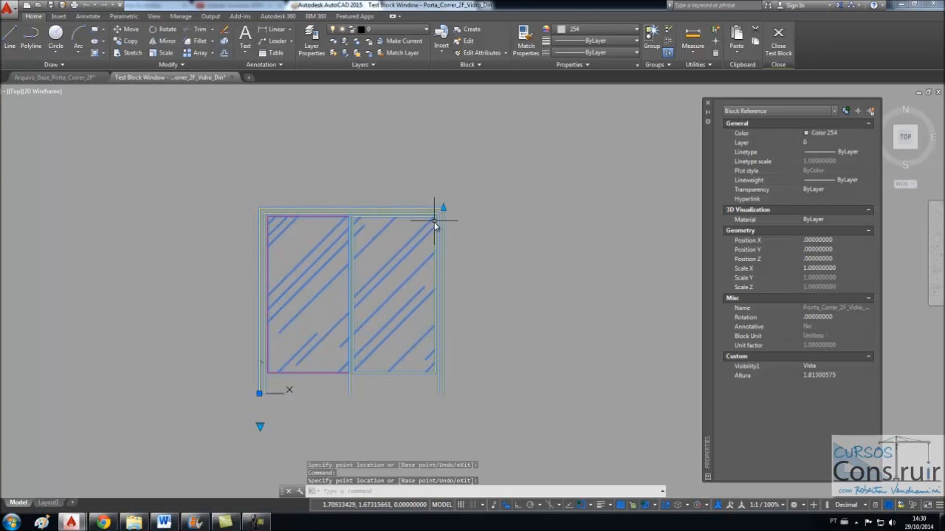
left_click(443, 209)
left_click(458, 137)
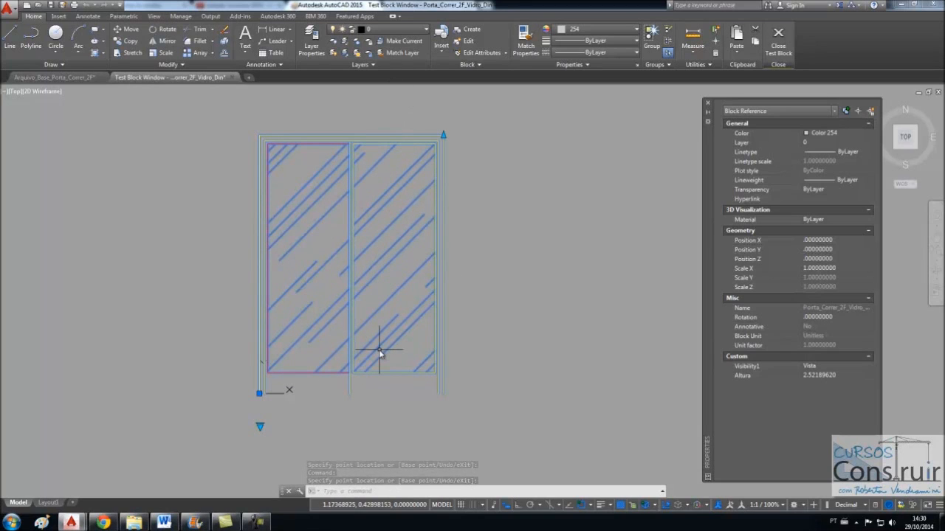
- Switch the tested door to the Corte state, check the section for a height grip, and close the test
left_click(260, 426)
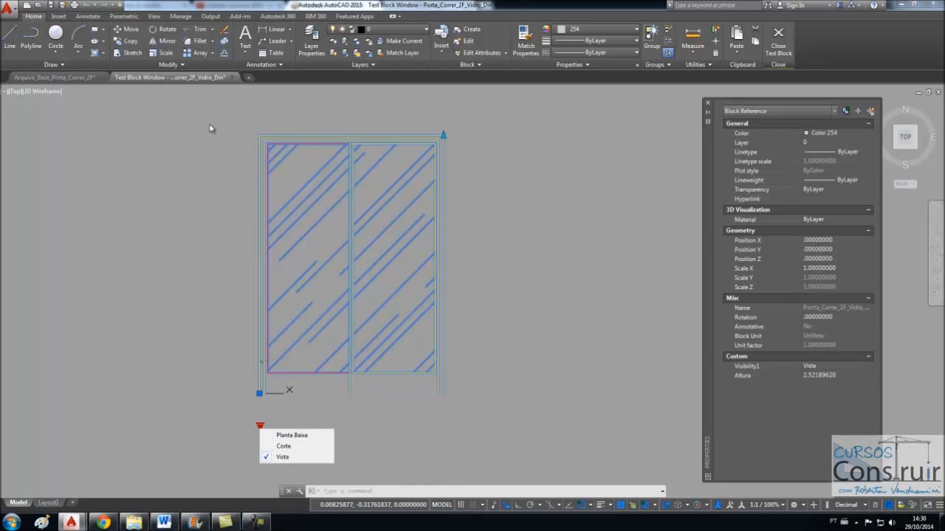
left_click(283, 447)
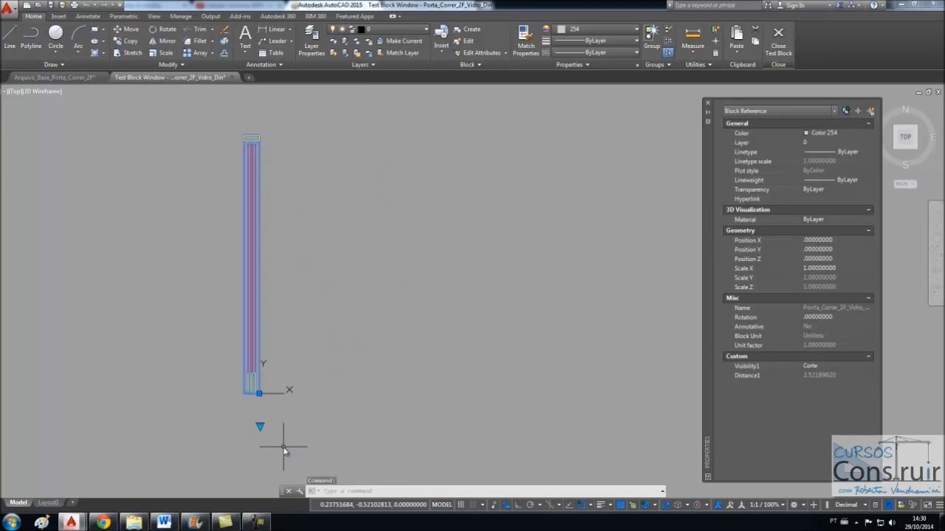
key("Escape")
left_click(246, 247)
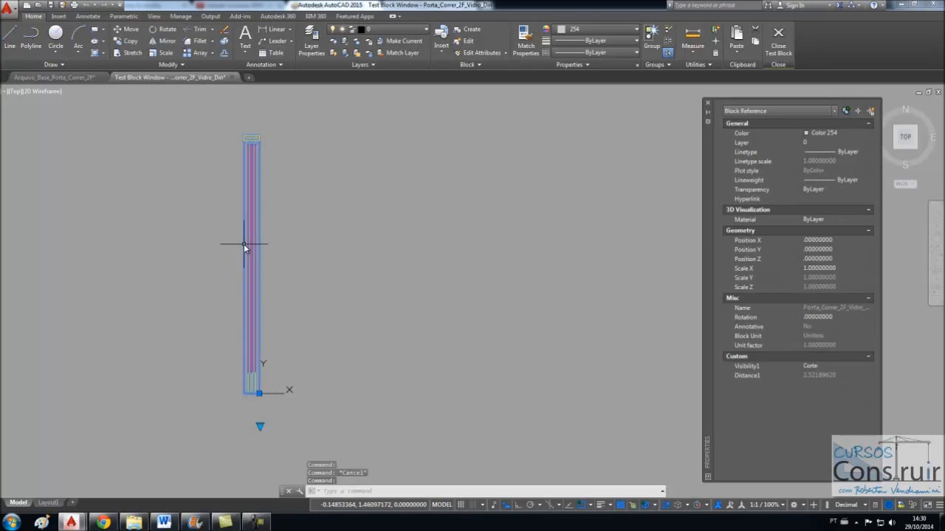
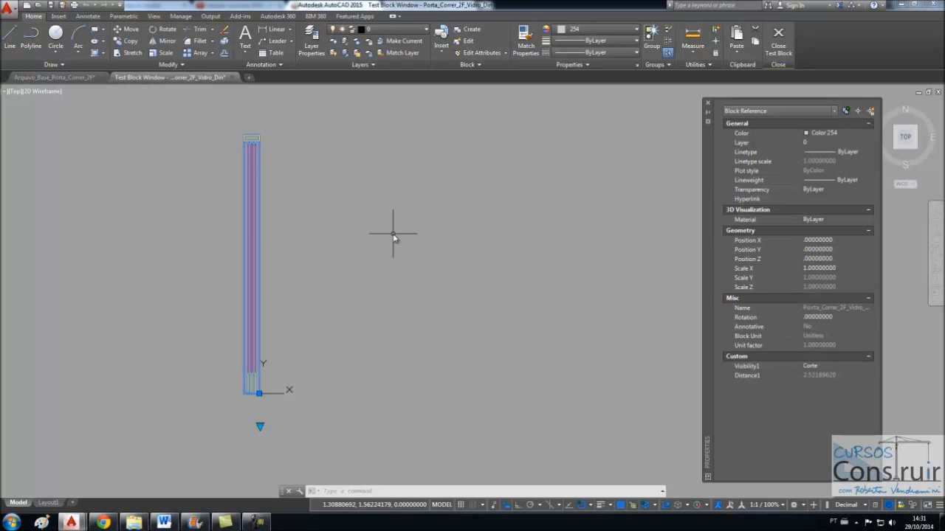
left_click(778, 38)
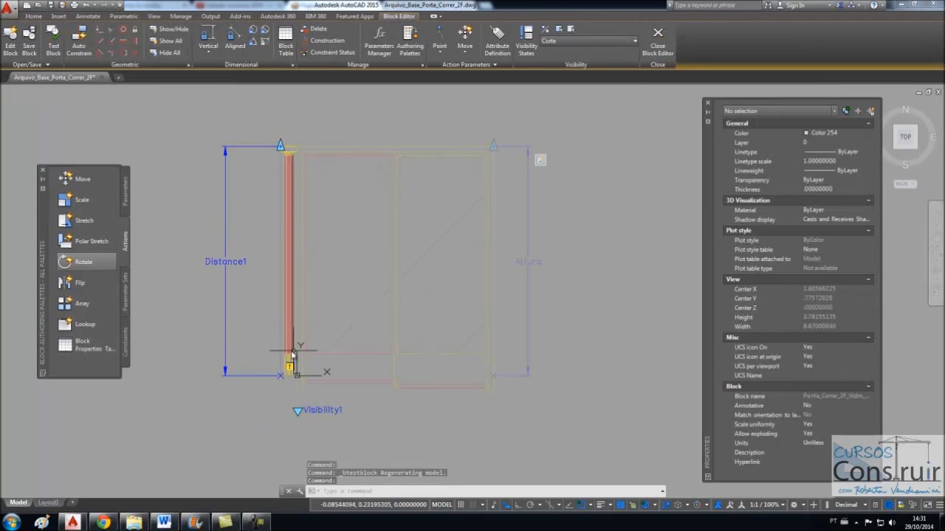
- Start a Stretch action on the section's Distance1 height parameter and associate it with the parameter's upper point
scroll(289, 378, "up", 4)
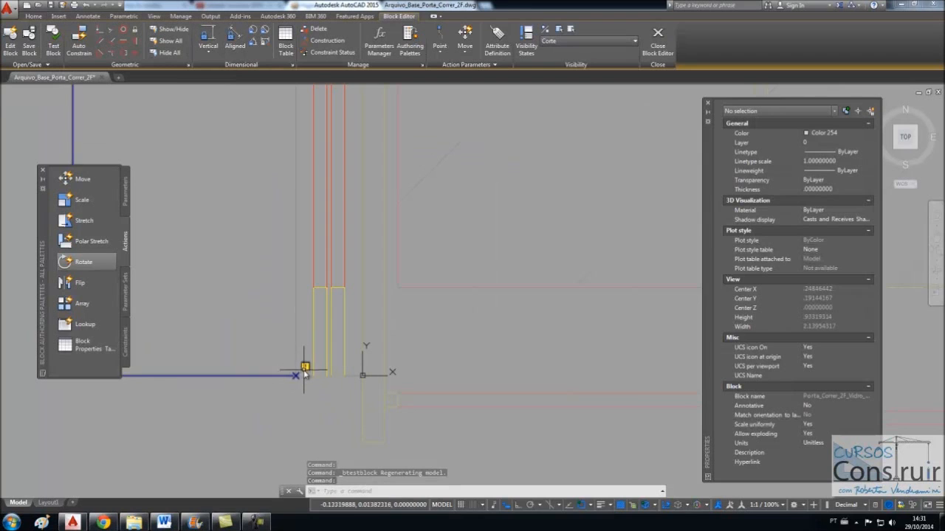
scroll(304, 373, "down", 3)
scroll(304, 373, "down", 2)
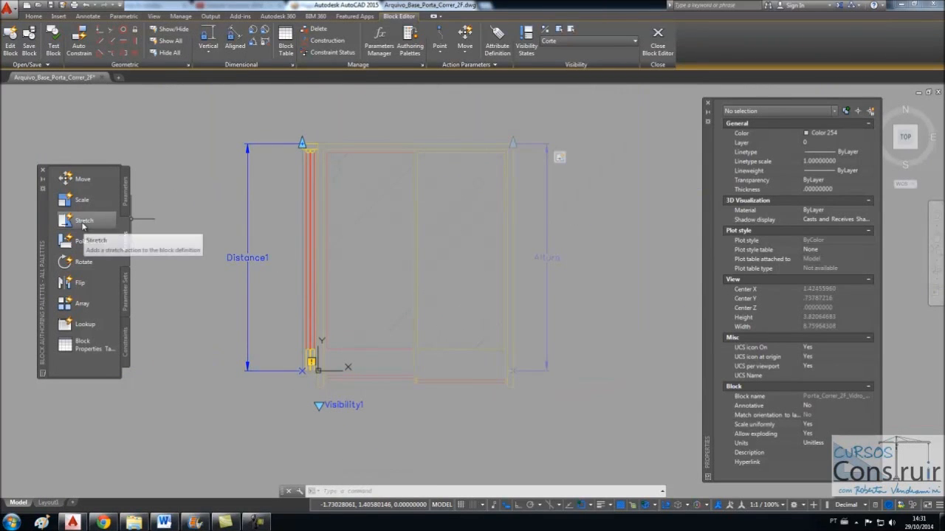
left_click(81, 221)
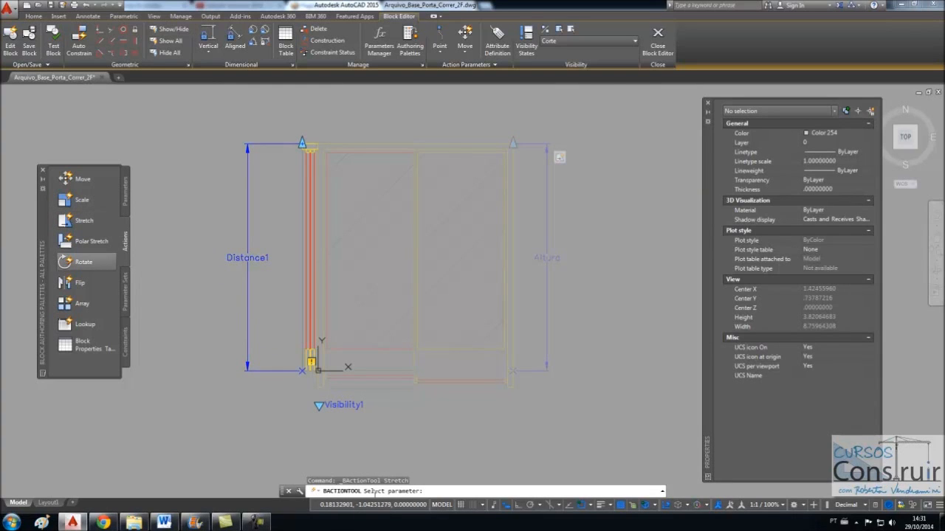
left_click(247, 280)
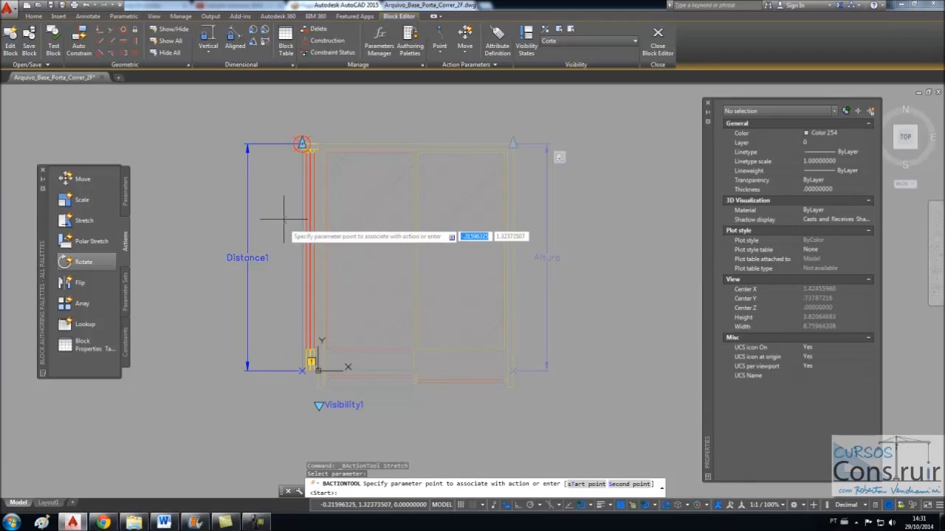
scroll(301, 142, "up", 5)
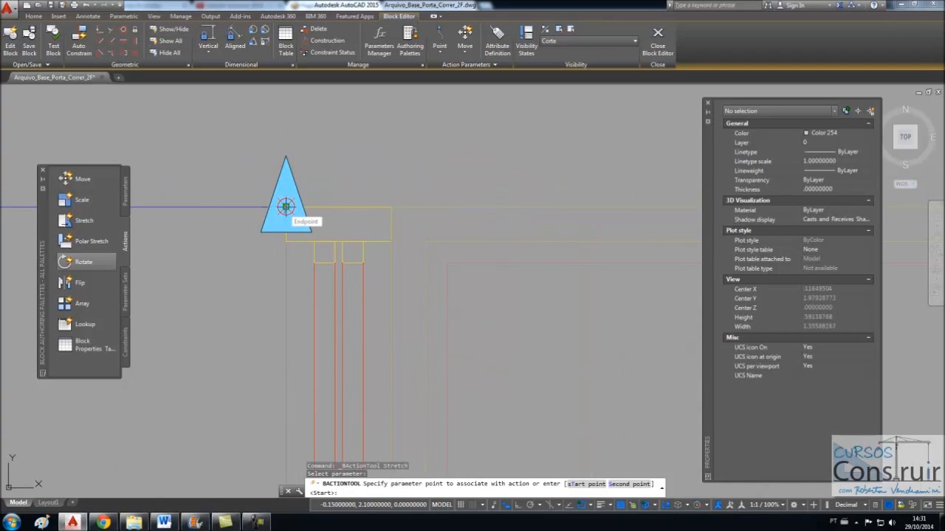
left_click(285, 206)
- Frame the upper part of the door views for the stretch and select the section, elevation and height parameters as its objects
scroll(287, 205, "down", 5)
scroll(301, 195, "up", 5)
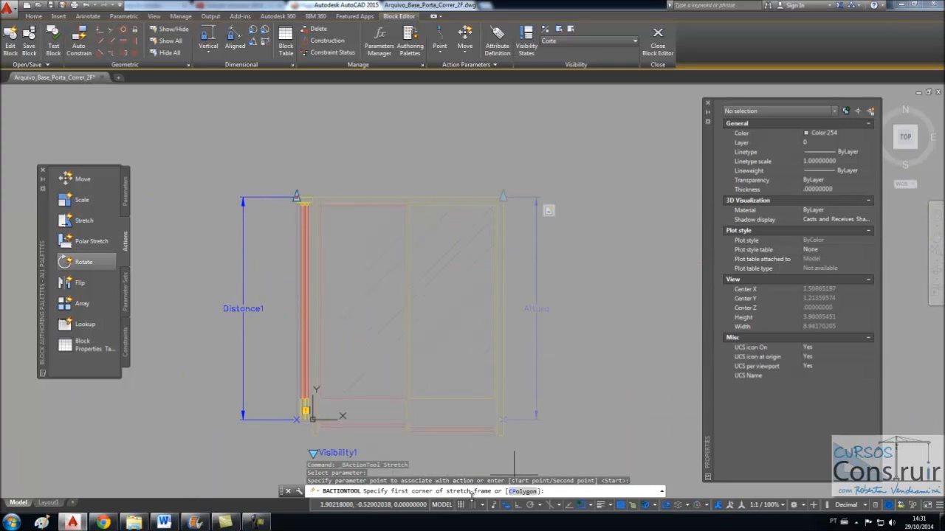
left_click(592, 147)
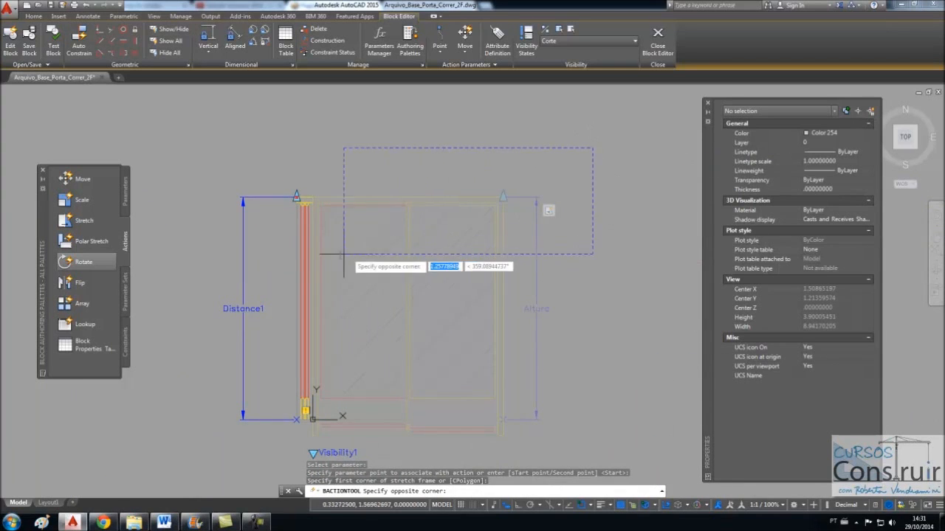
left_click(220, 259)
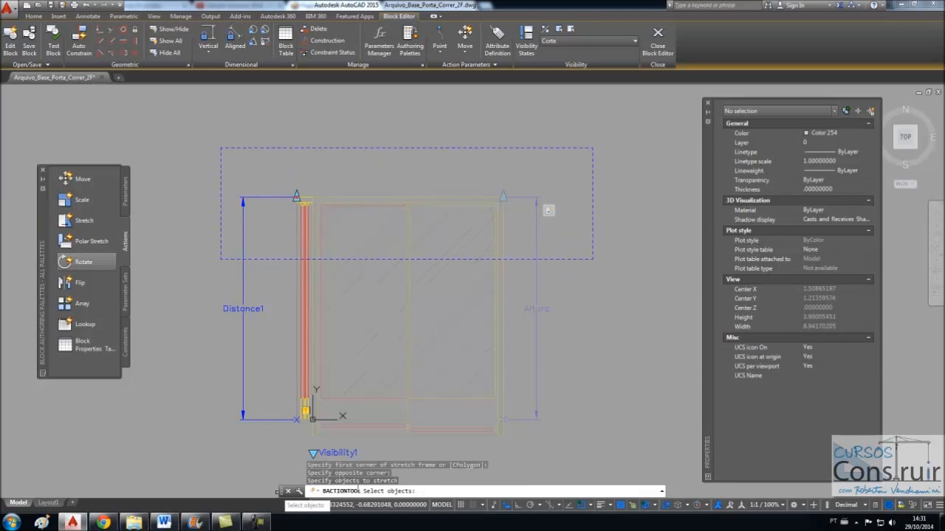
left_click(577, 170)
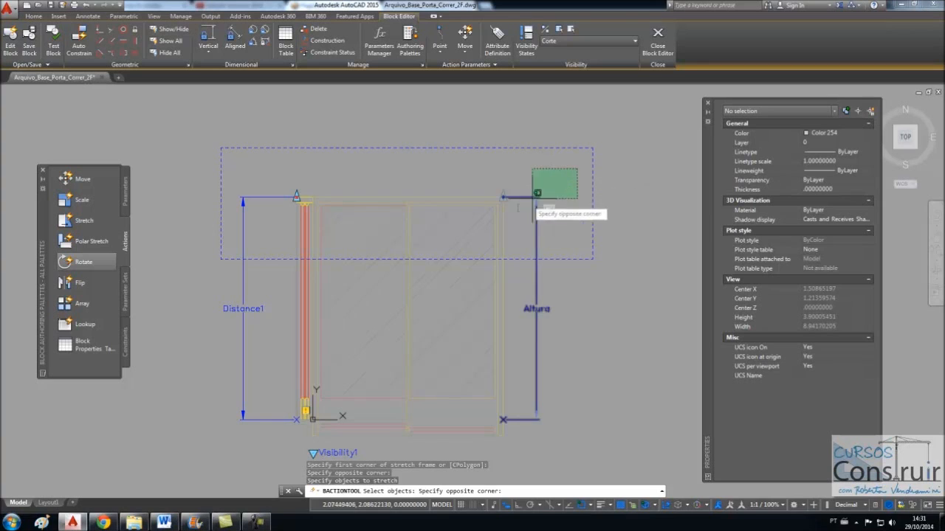
left_click(237, 231)
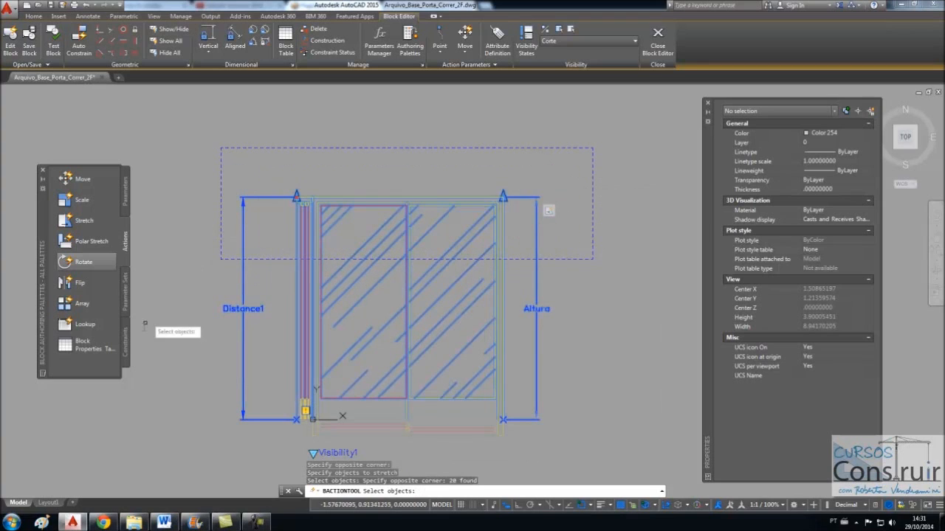
key("Return")
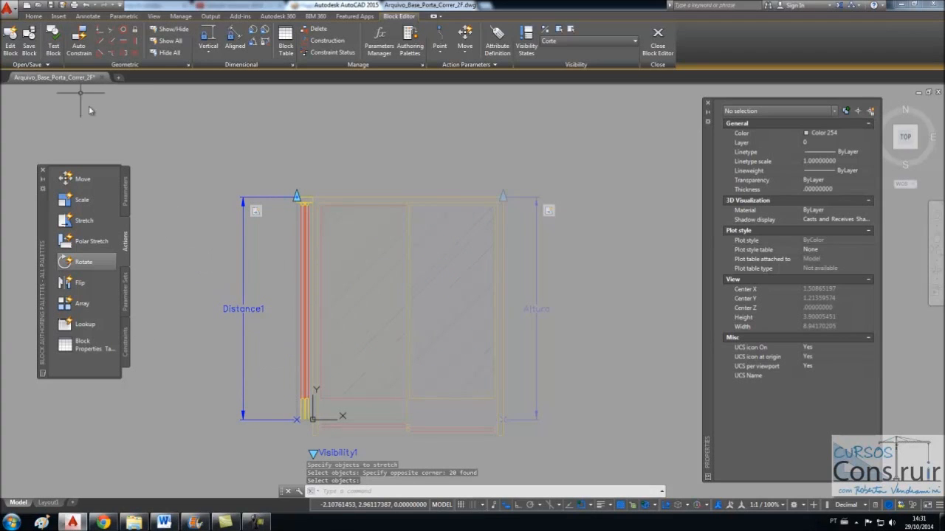
- Test the block again and set the inserted door to the Corte state
left_click(54, 40)
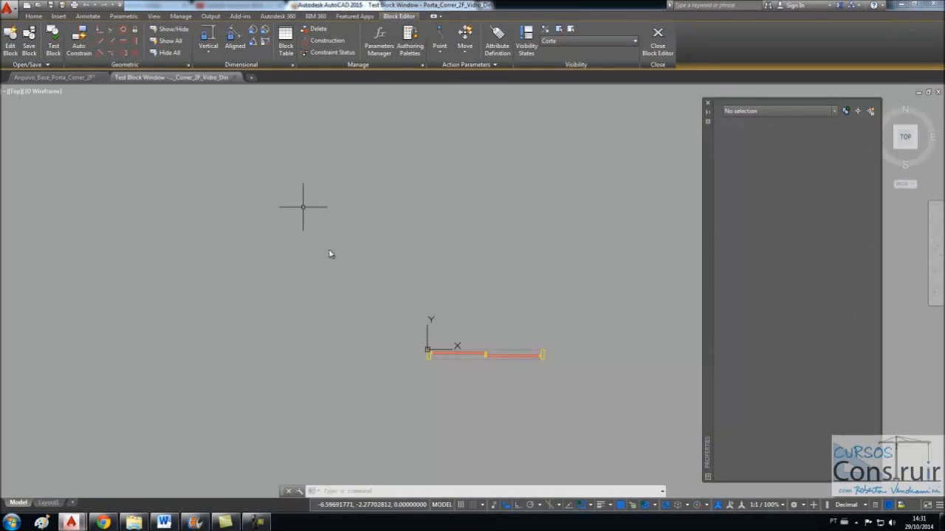
scroll(463, 369, "up", 4)
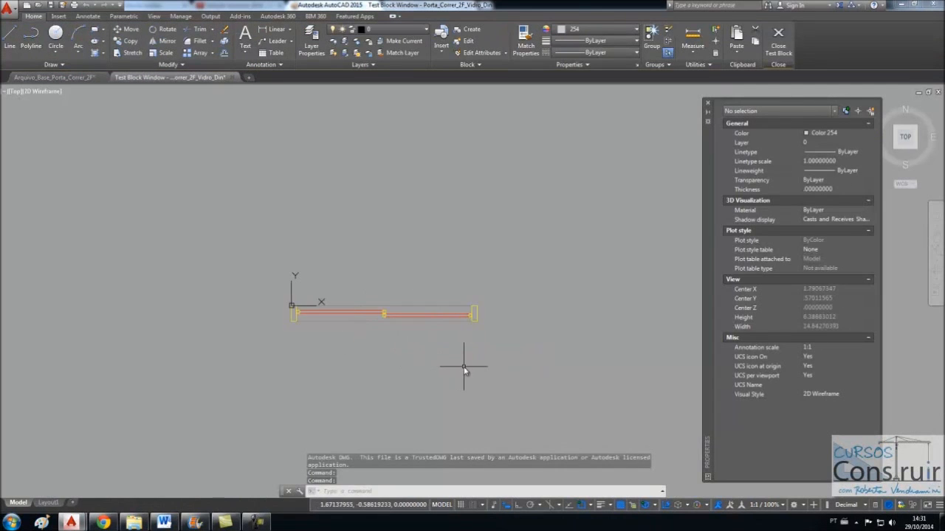
left_click(396, 319)
left_click(293, 340)
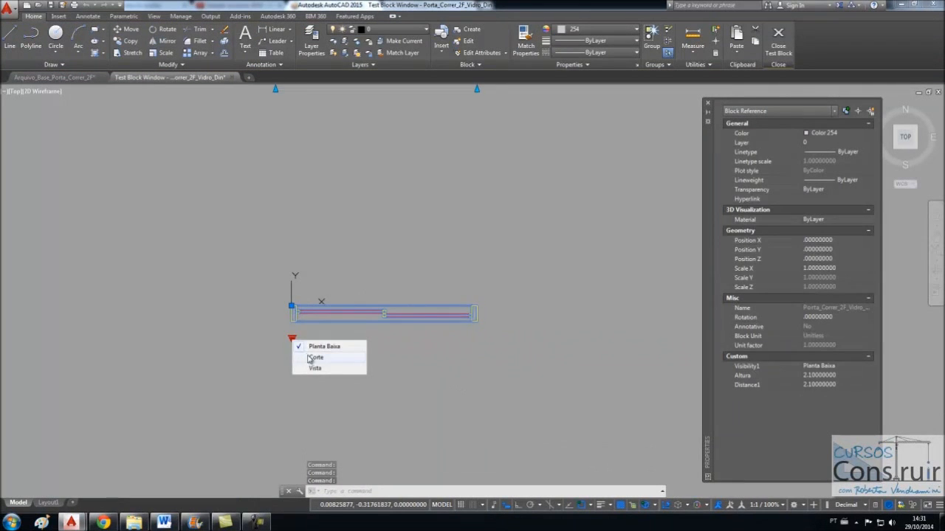
left_click(310, 358)
- Test the section's height grip by stretching it to about 2.82, shrinking to about 1.79 and stretching to about 2.65, then close the test
scroll(283, 237, "up", 2)
scroll(290, 171, "up", 3)
scroll(325, 184, "down", 2)
left_click(317, 195)
left_click(322, 121)
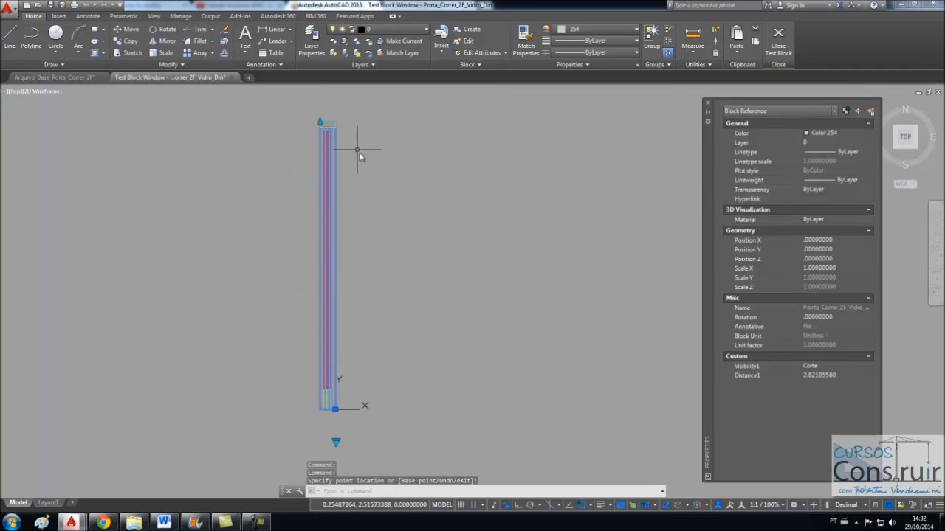
left_click(320, 122)
left_click(321, 221)
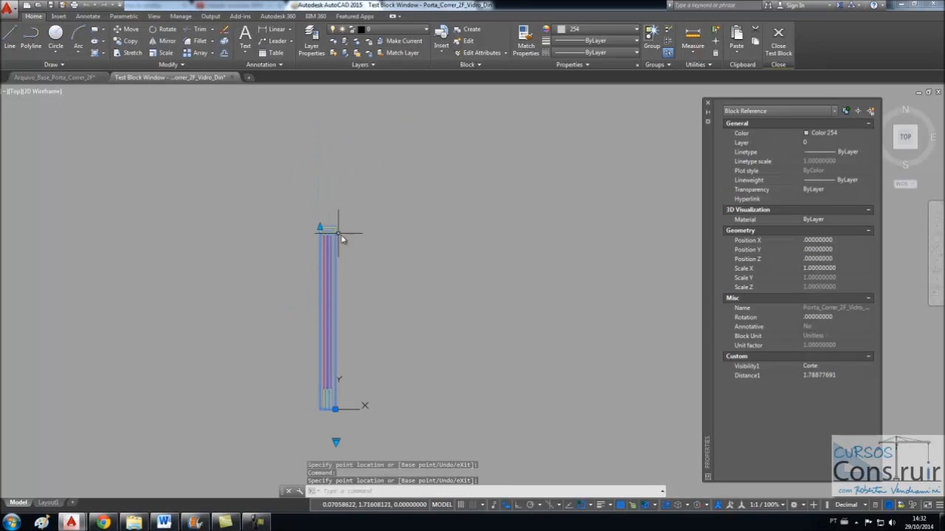
left_click(319, 226)
left_click(319, 138)
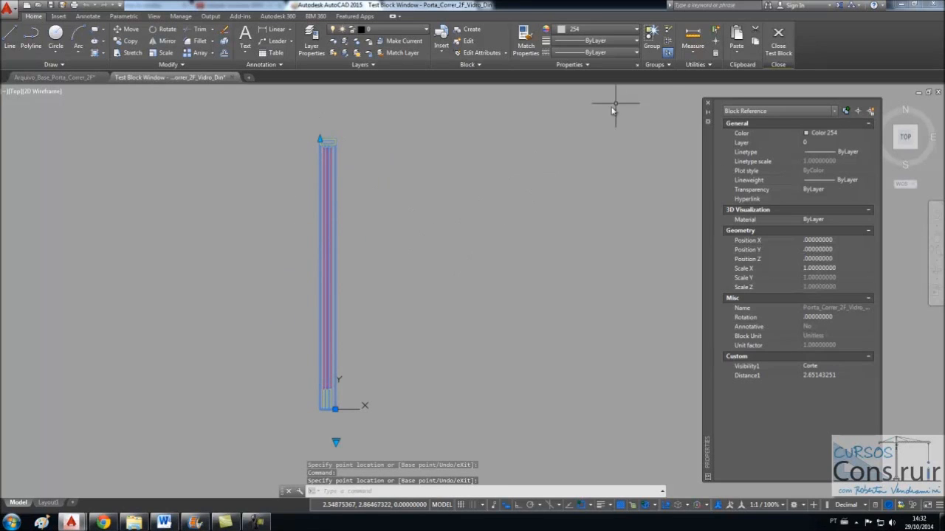
left_click(778, 39)
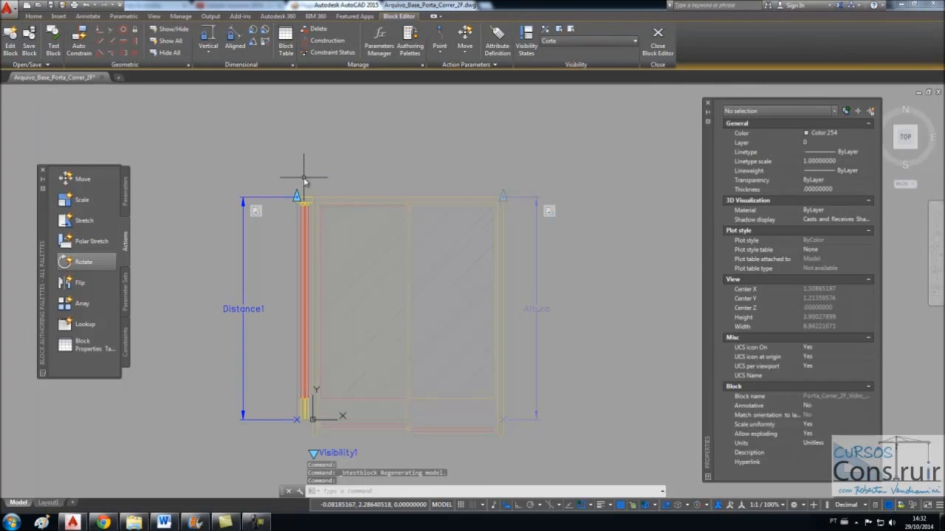
- Make the Planta Baixa visibility state current in the block definition
scroll(304, 177, "down", 2)
scroll(346, 300, "up", 2)
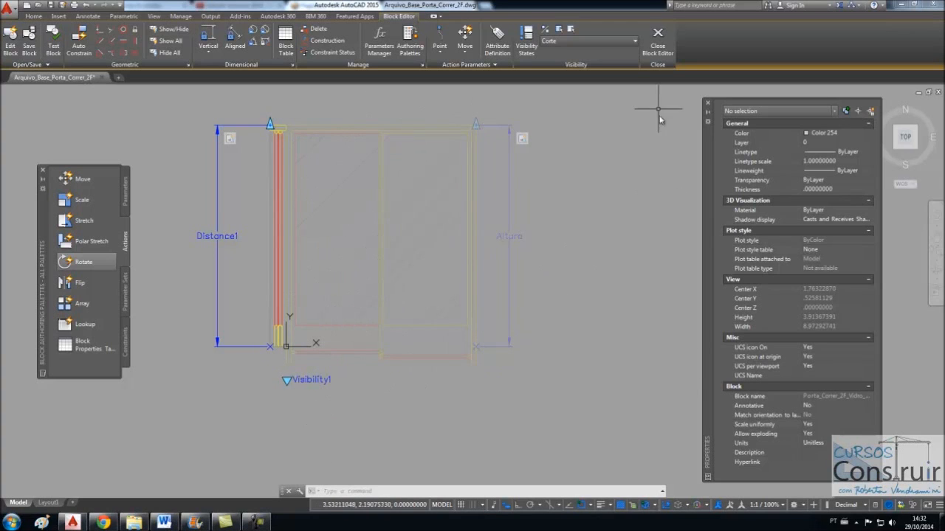
left_click(634, 45)
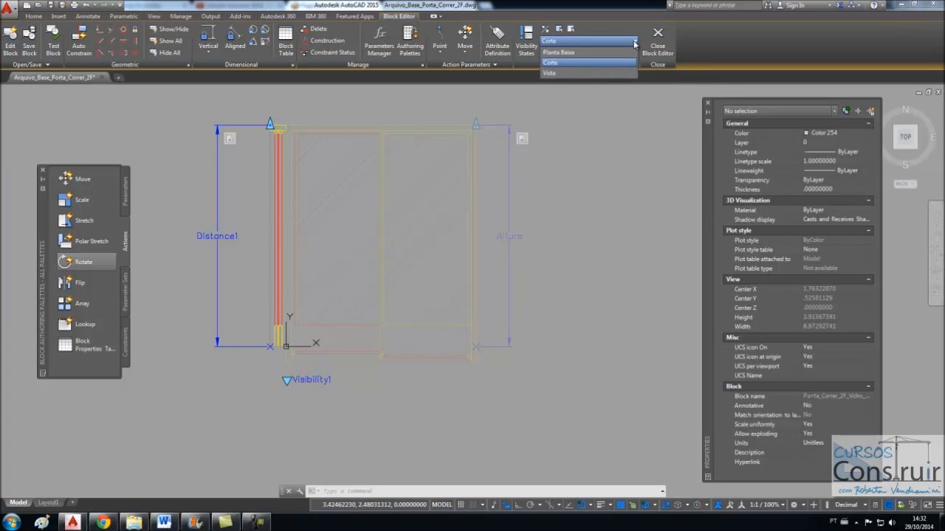
left_click(564, 53)
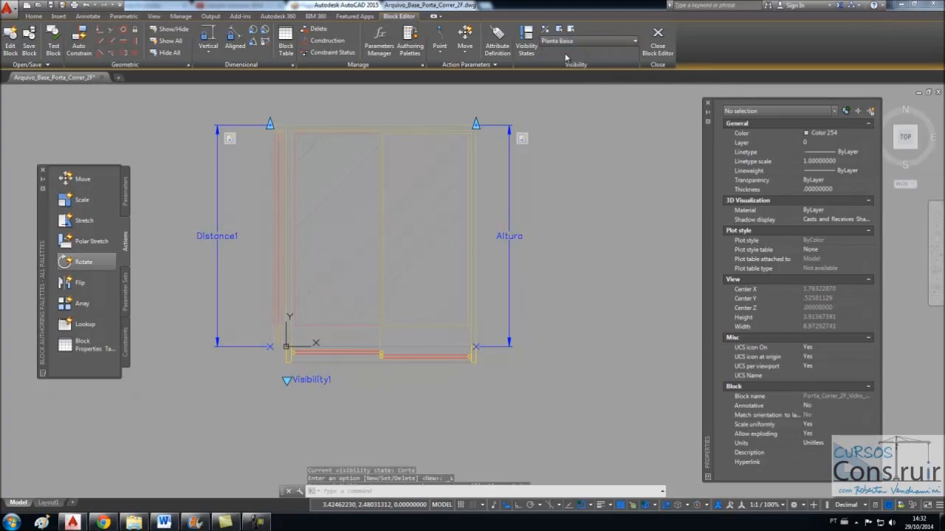
scroll(334, 352, "down", 2)
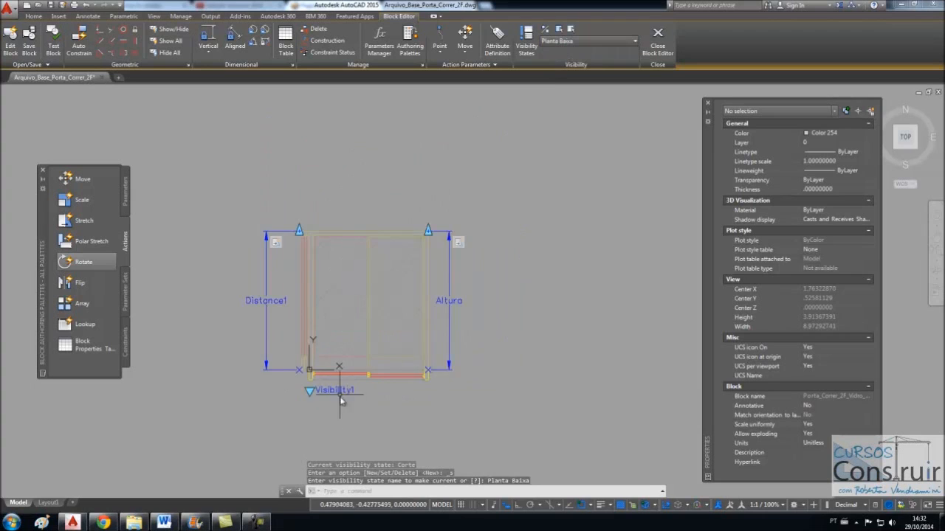
- Add a linear parameter 1.80 long across the door width, from the origin to the right jamb's upper plan-view corner, with its label below the plan
scroll(341, 375, "up", 2)
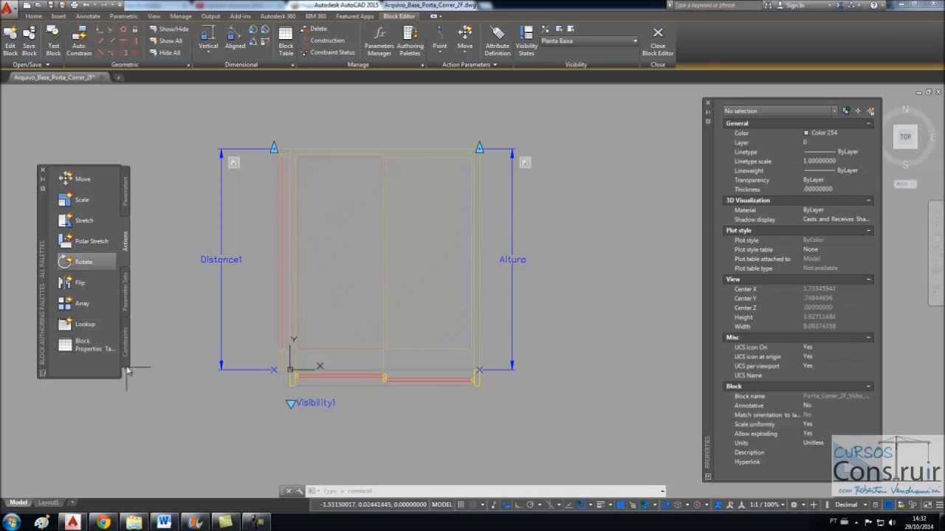
left_click(125, 194)
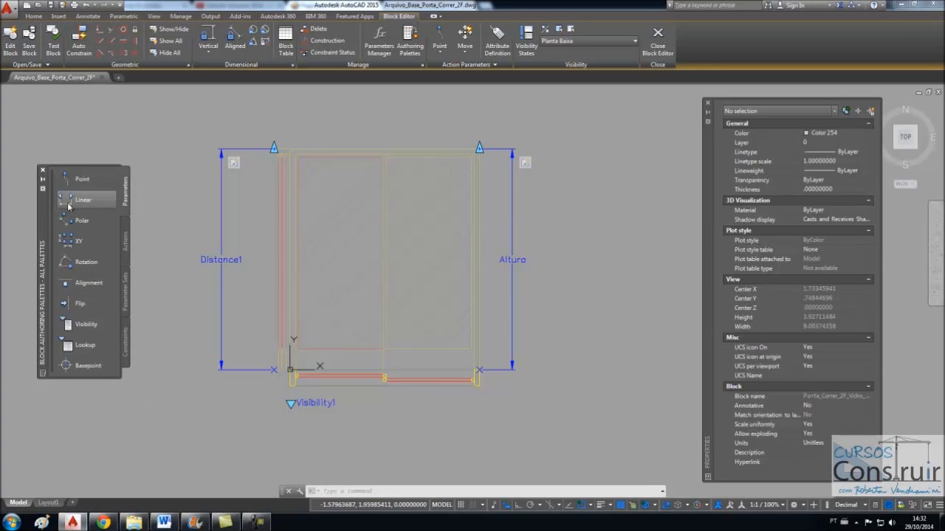
left_click(70, 200)
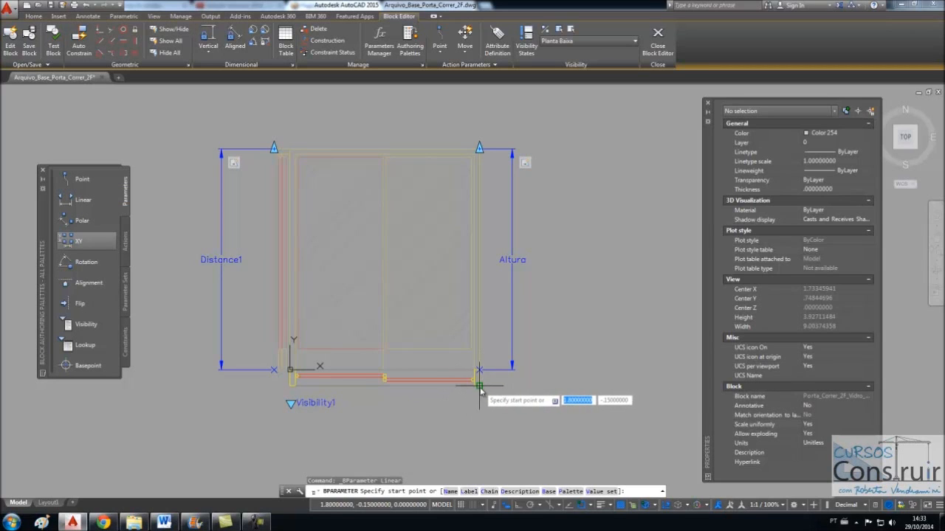
scroll(482, 385, "up", 8)
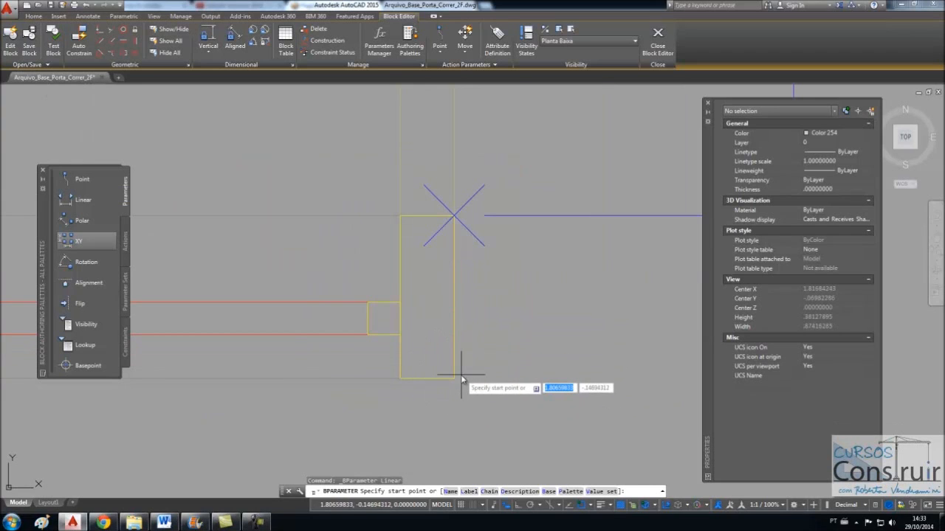
scroll(460, 374, "down", 8)
scroll(421, 399, "up", 2)
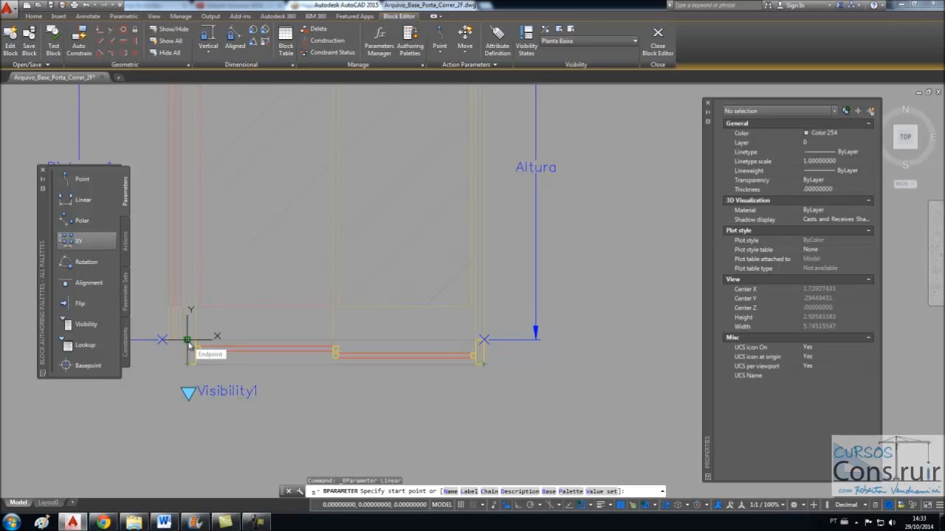
scroll(484, 340, "up", 2)
scroll(483, 340, "up", 1)
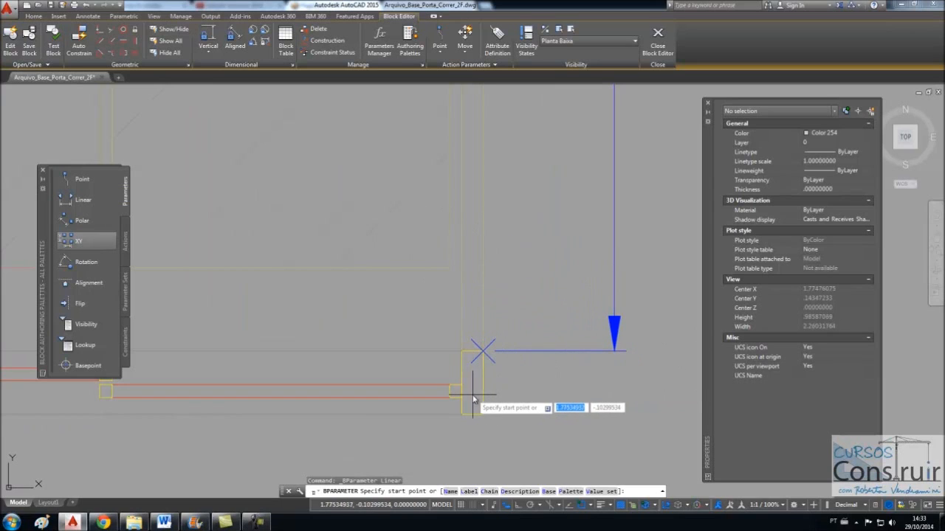
scroll(538, 358, "down", 2)
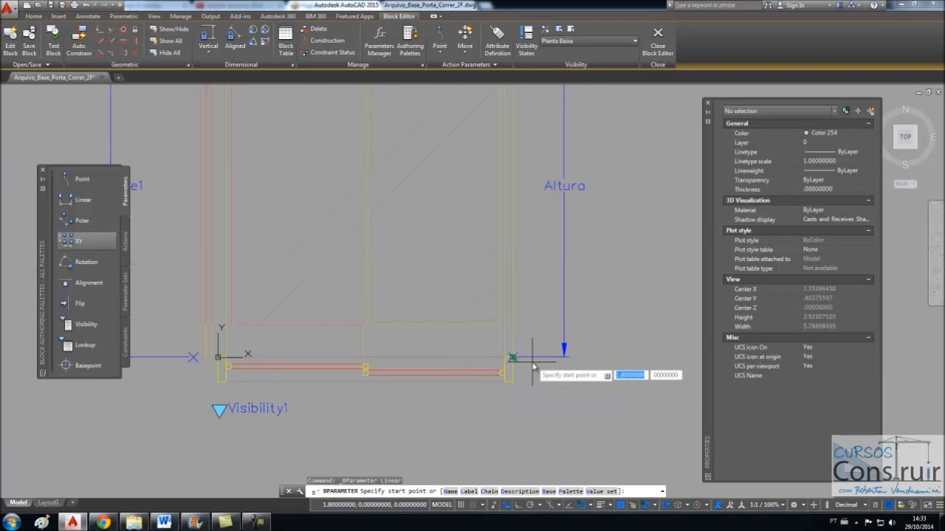
scroll(509, 350, "up", 2)
scroll(424, 400, "down", 2)
scroll(198, 402, "up", 2)
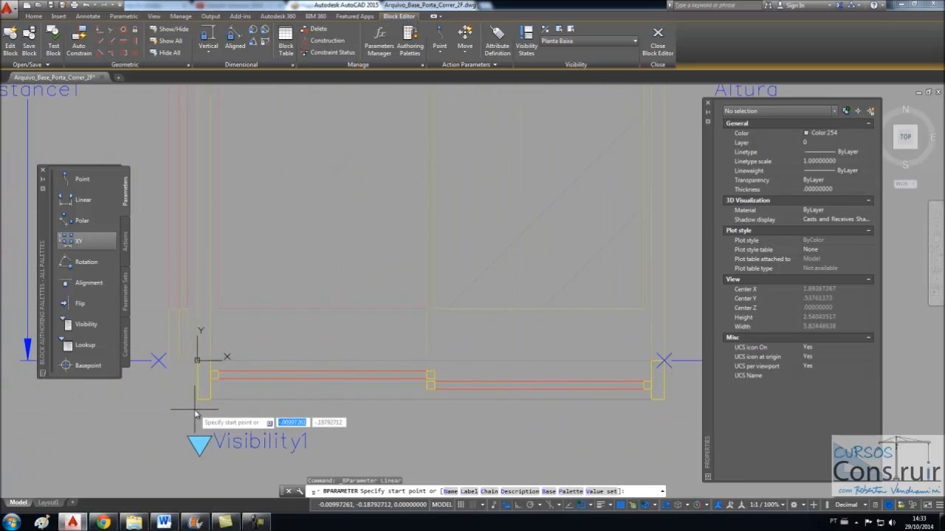
left_click(196, 361)
scroll(197, 362, "down", 2)
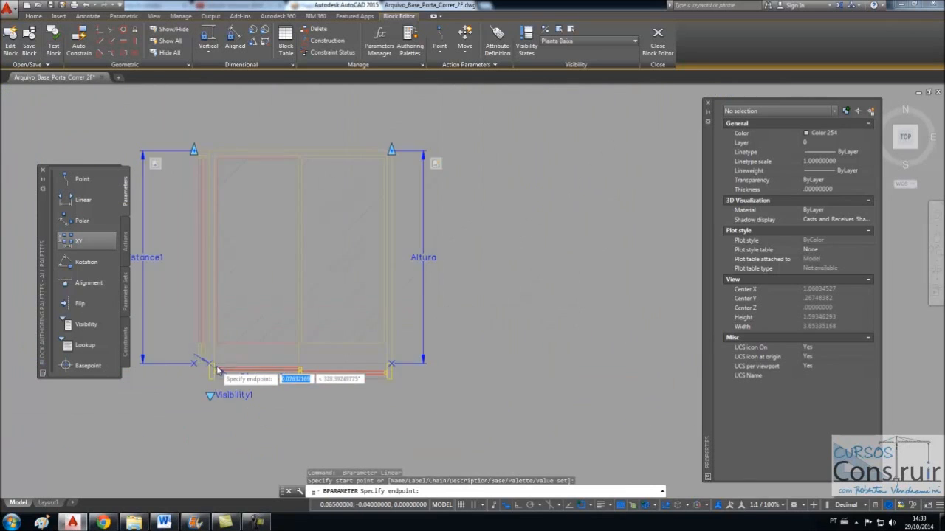
scroll(347, 365, "up", 2)
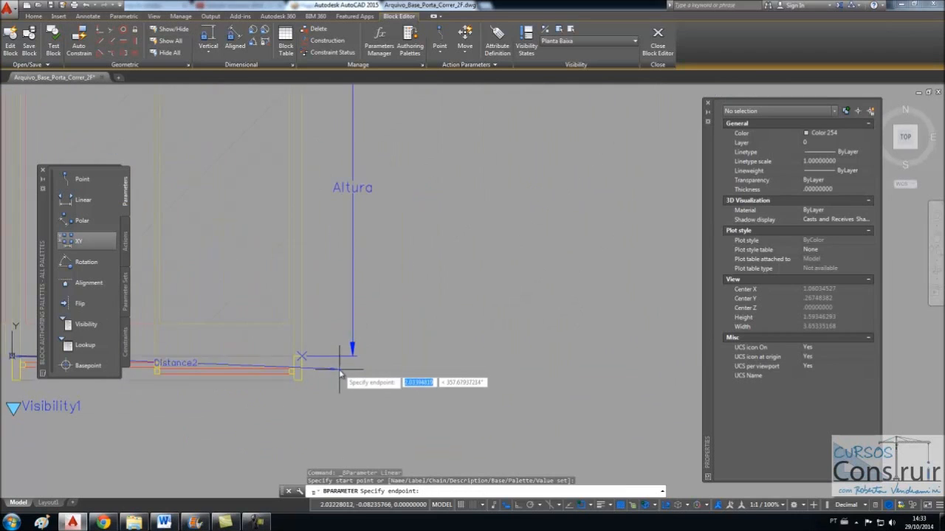
left_click(301, 357)
scroll(310, 365, "down", 3)
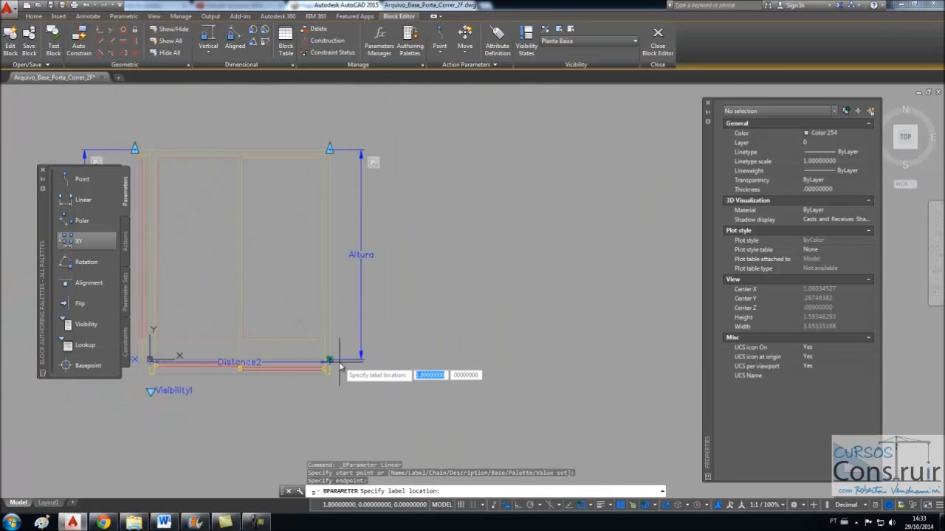
left_click(316, 384)
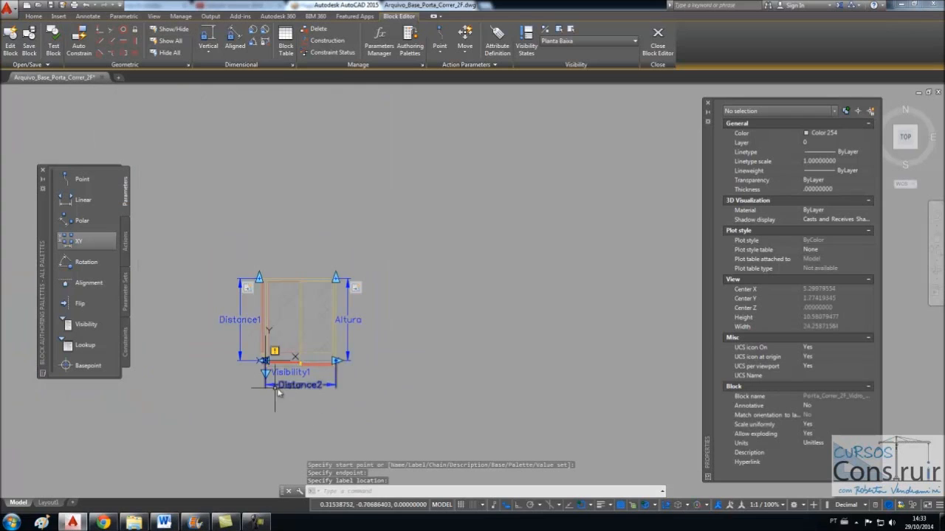
- Set the new width parameter's number of grips to 1 and rename its distance Largura
scroll(284, 389, "up", 4)
scroll(336, 442, "up", 2)
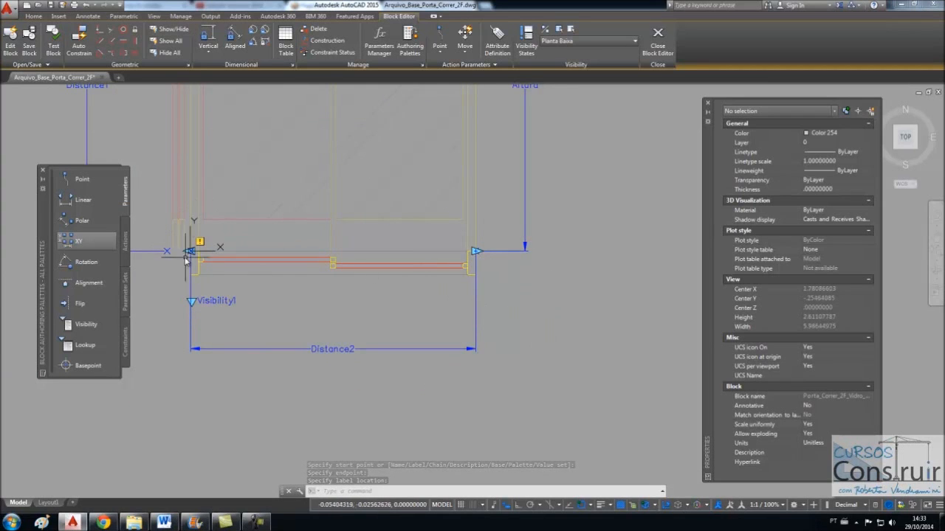
left_click(318, 348)
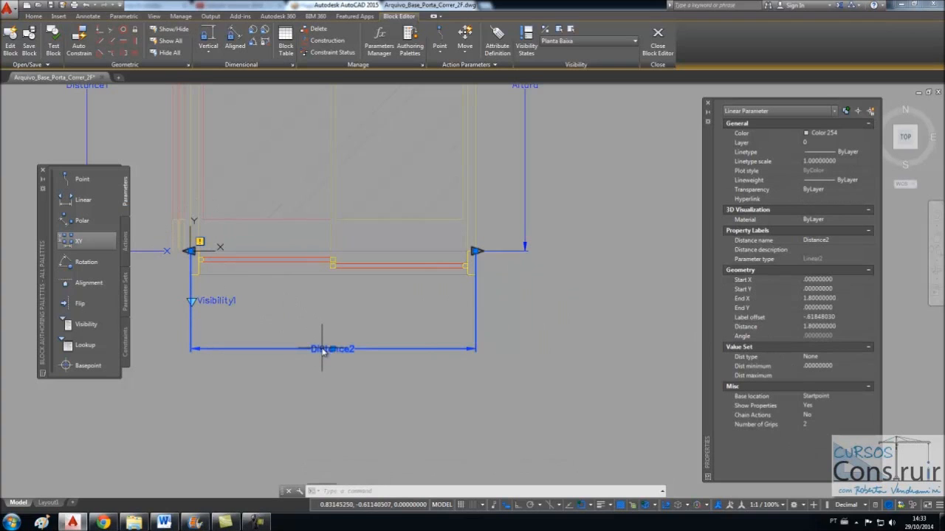
left_click(838, 426)
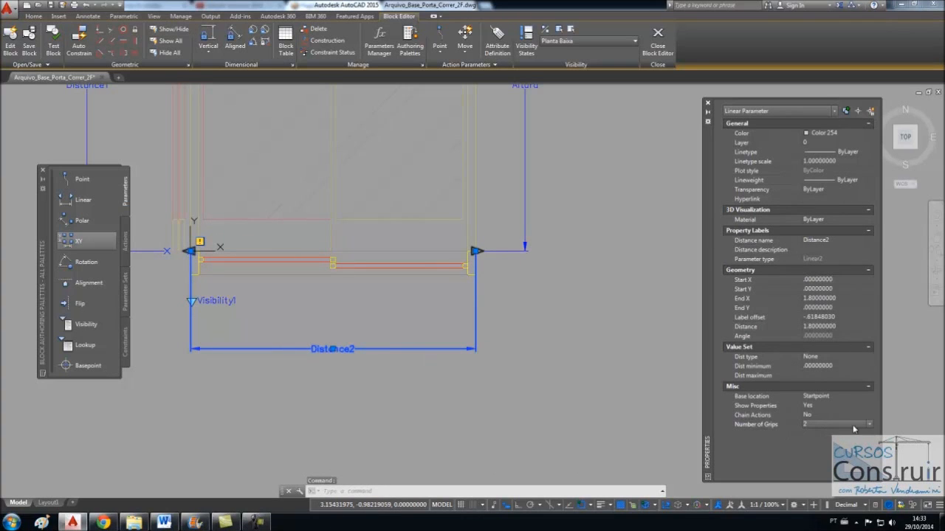
left_click(869, 426)
left_click(819, 443)
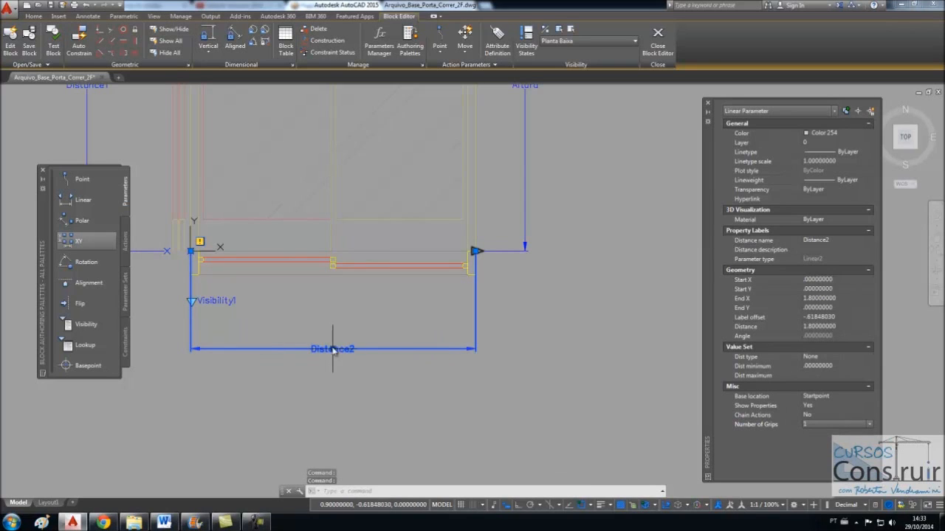
left_click(815, 241)
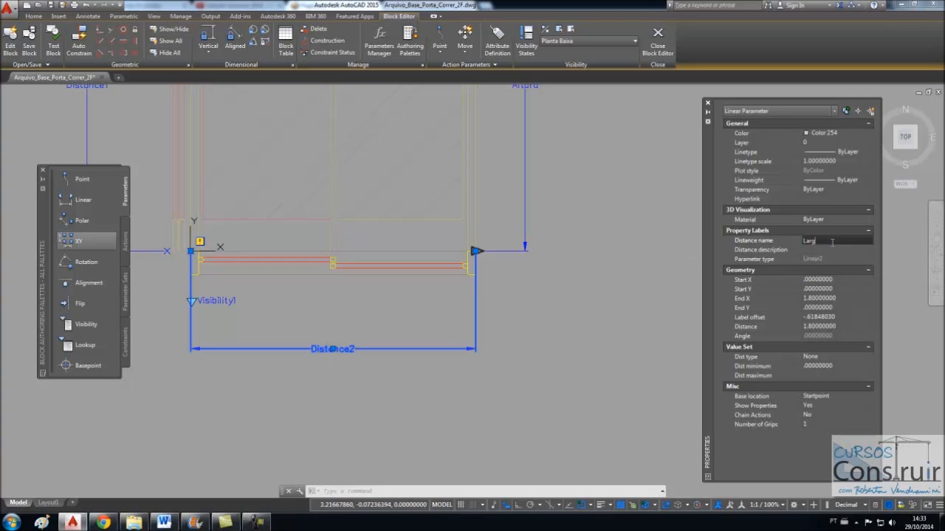
key("Return")
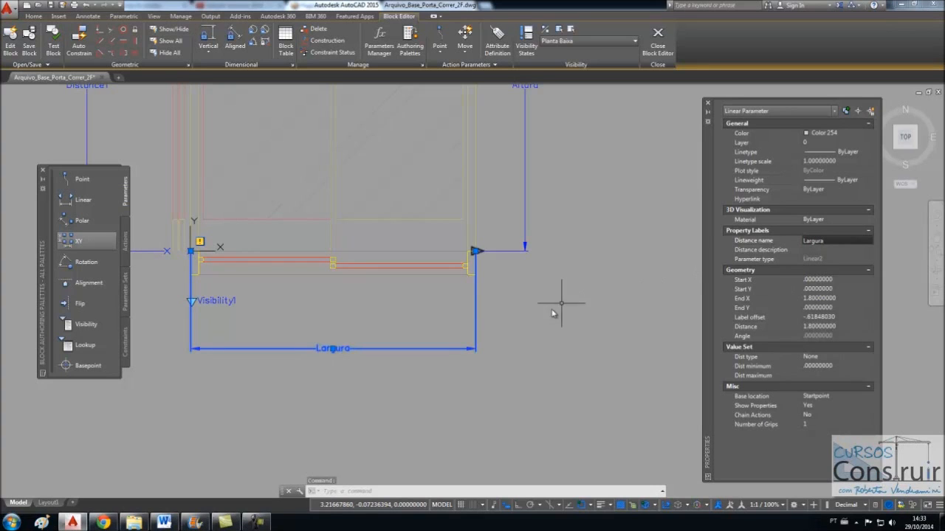
key("Escape")
- Start a Stretch action on the Largura parameter's right end point, with a stretch frame enclosing the right part of the door
scroll(495, 376, "down", 2)
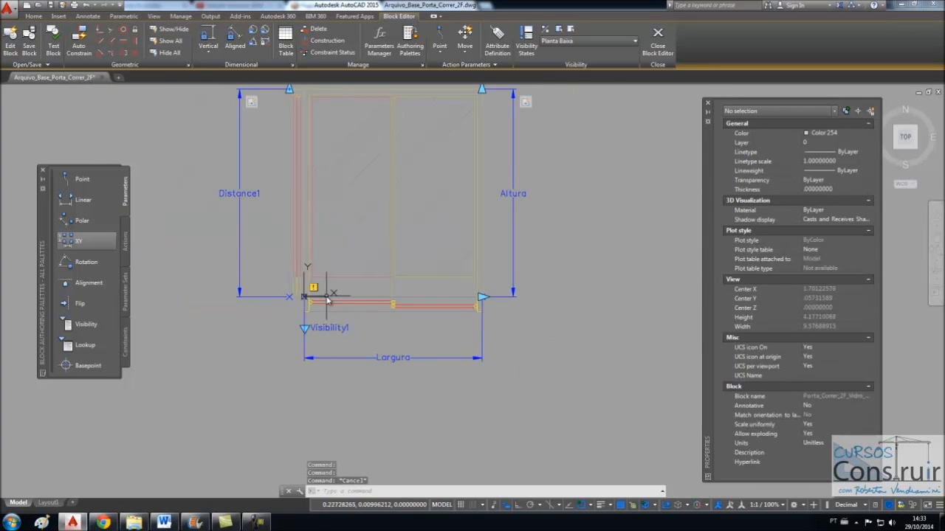
scroll(314, 289, "up", 4)
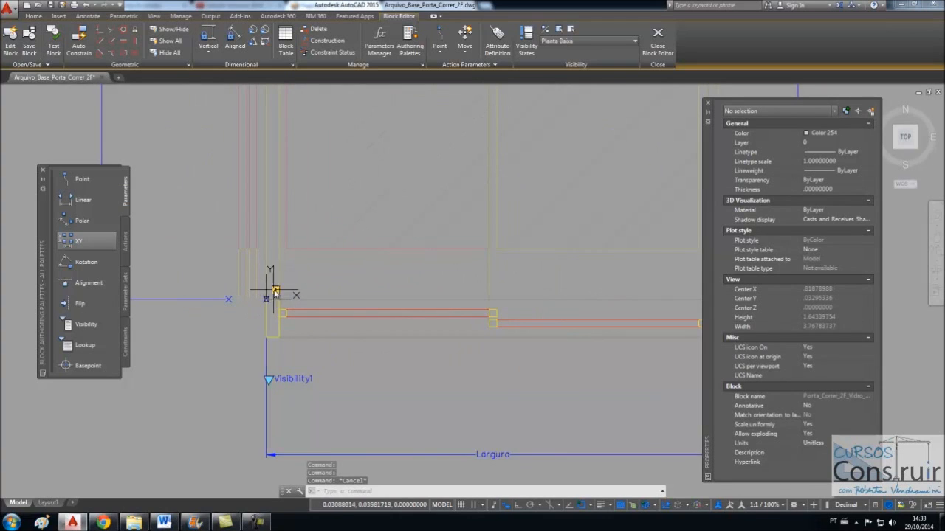
scroll(279, 292, "down", 6)
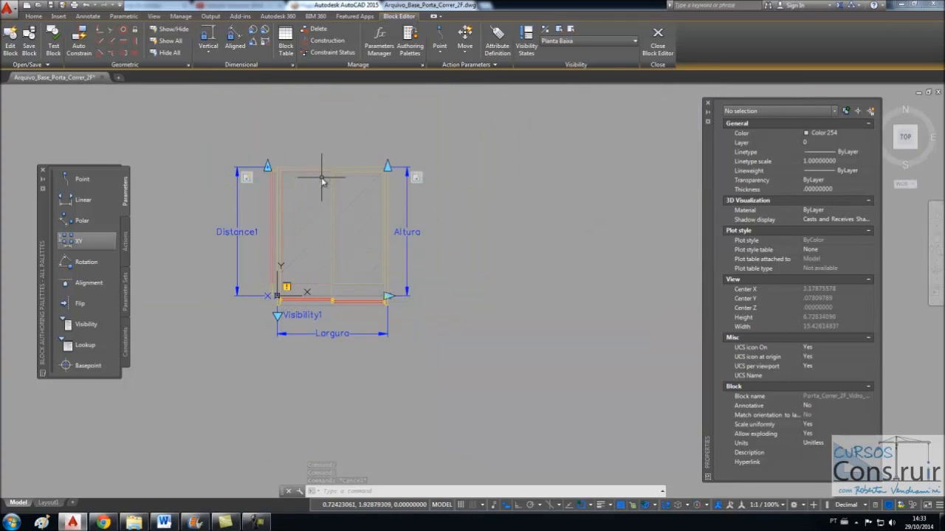
scroll(318, 173, "up", 2)
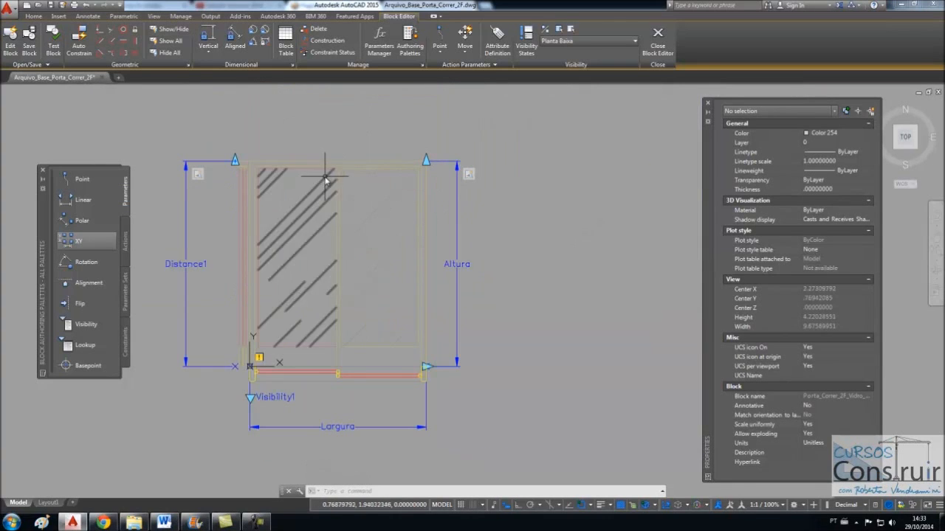
left_click(124, 244)
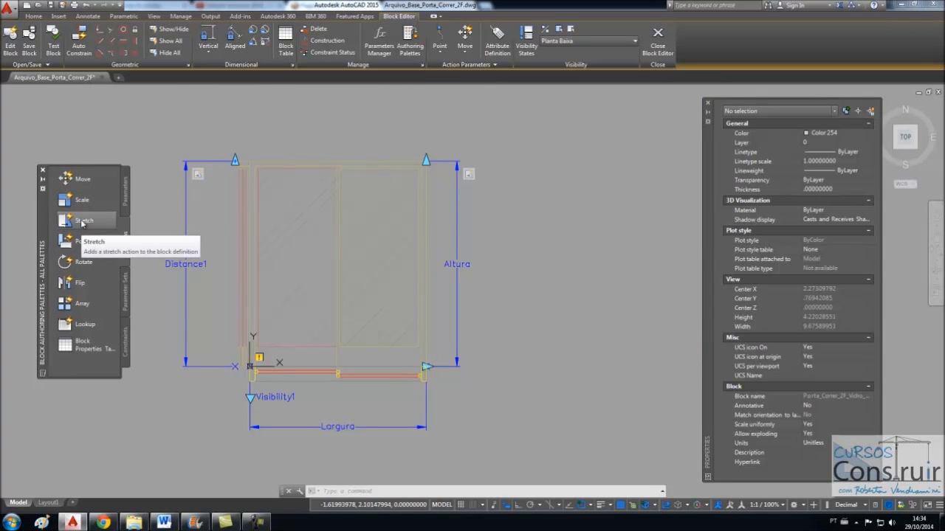
left_click(82, 221)
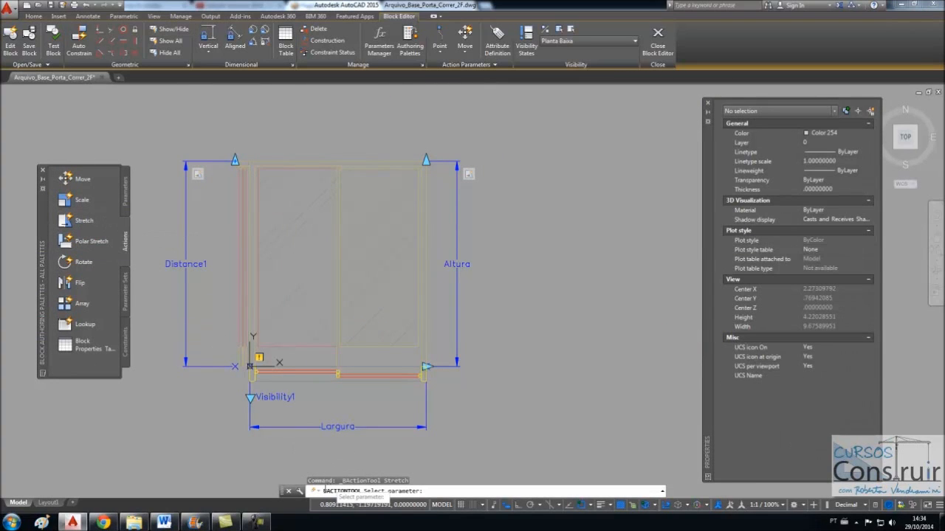
left_click(381, 430)
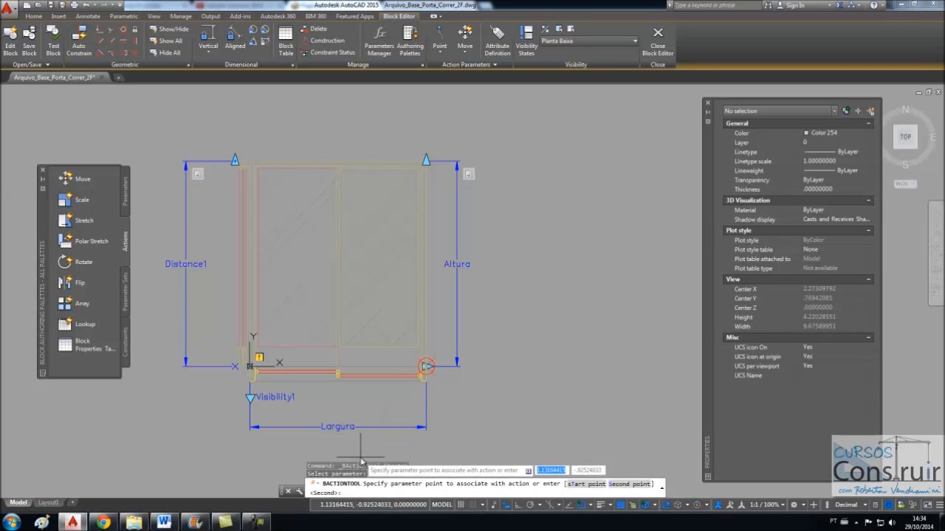
scroll(426, 366, "up", 4)
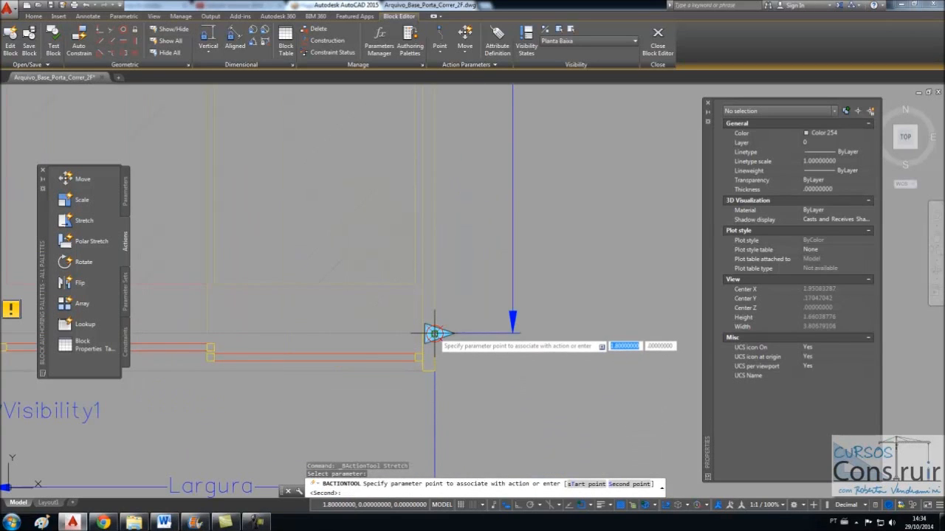
left_click(434, 334)
scroll(434, 333, "down", 4)
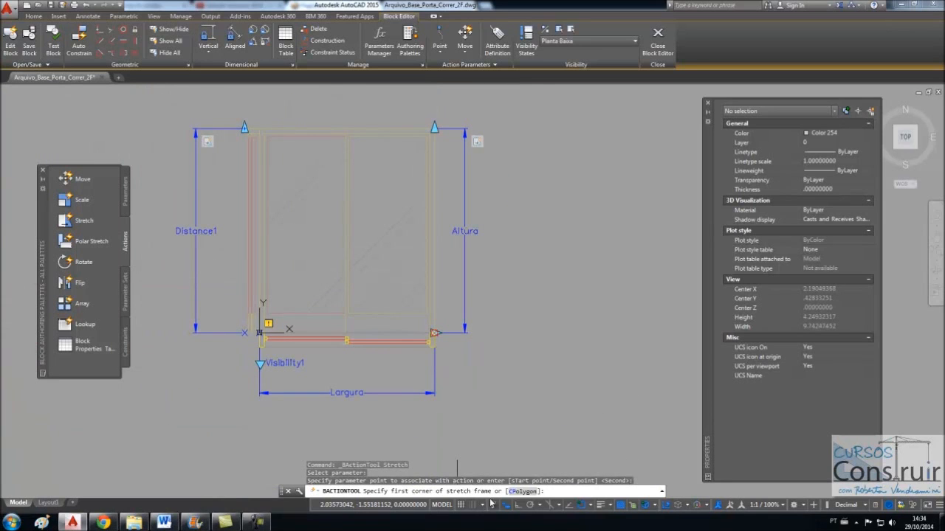
left_click(538, 422)
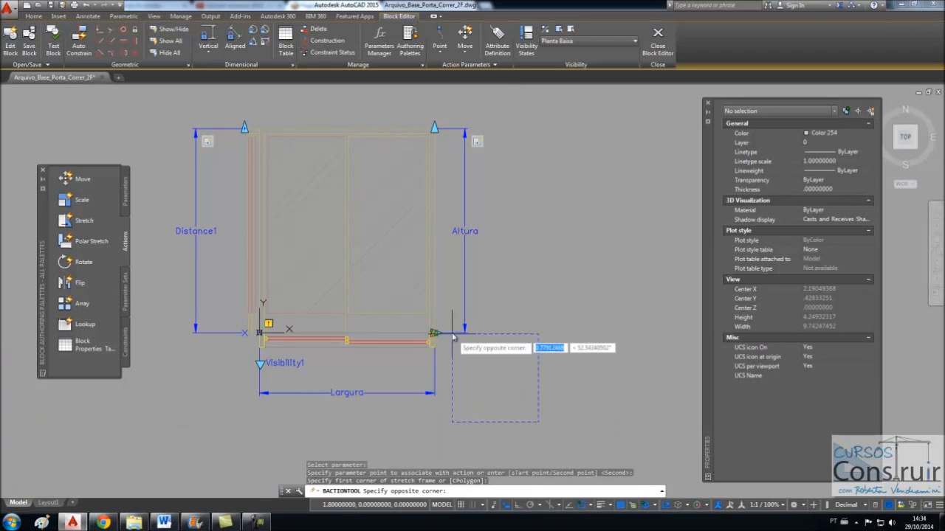
left_click(382, 98)
- Choose the objects crossing the right part of the door, including the Altura parameter, as the stretch set and complete the action
scroll(394, 152, "up", 2)
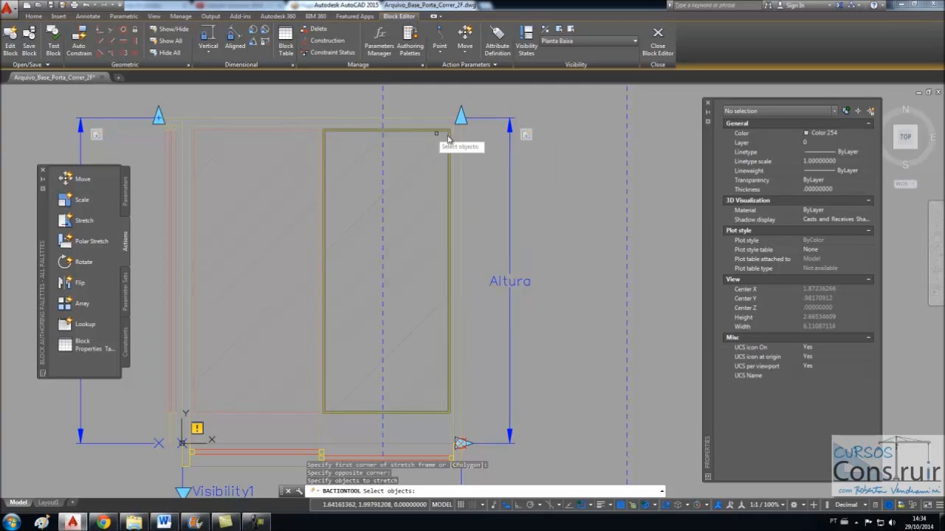
scroll(410, 205, "down", 2)
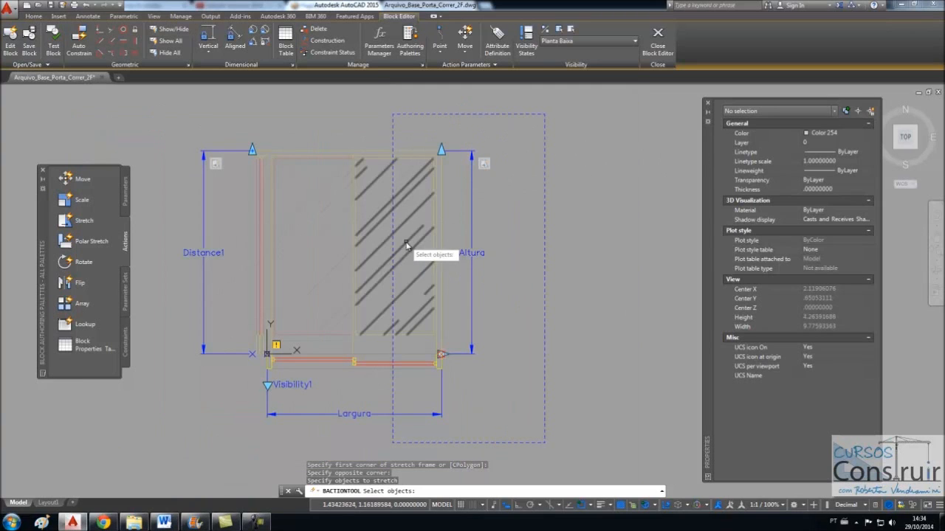
scroll(406, 249, "down", 1)
scroll(406, 255, "up", 1)
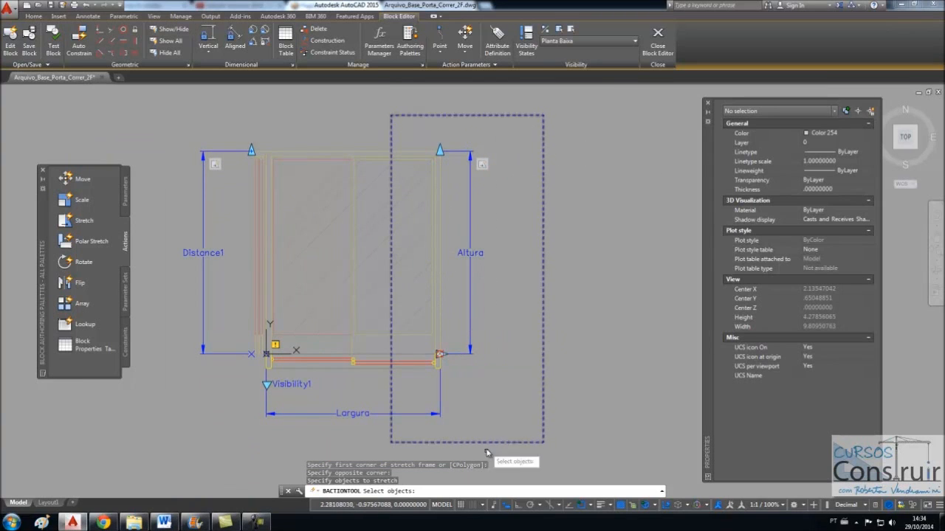
left_click(519, 432)
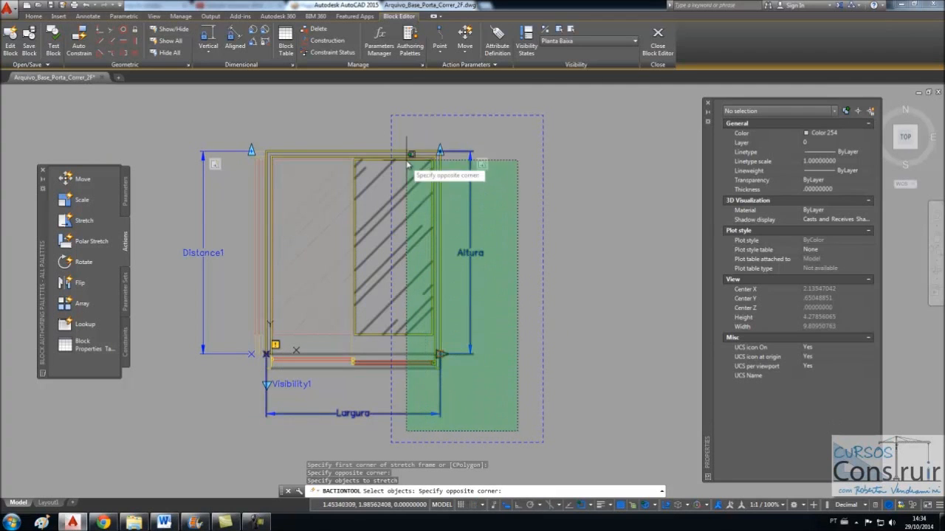
left_click(406, 135)
scroll(436, 141, "up", 4)
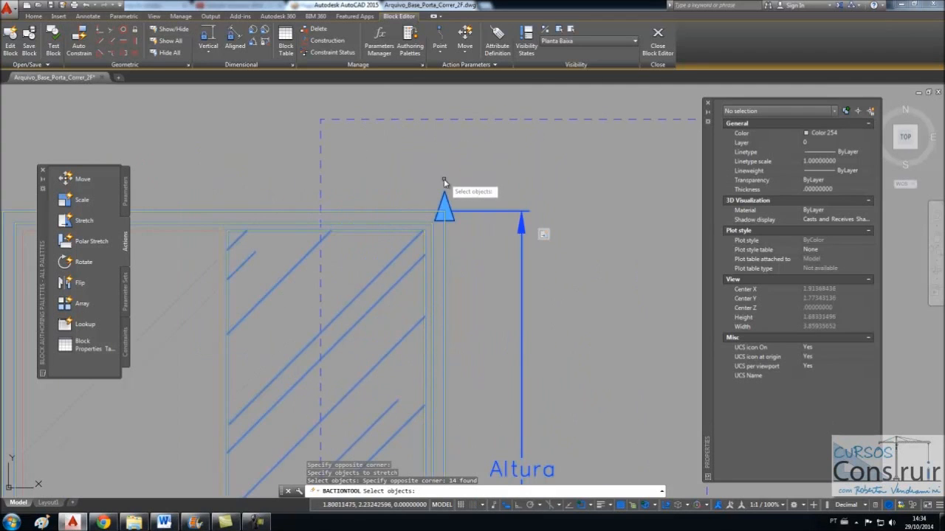
scroll(447, 217, "down", 5)
scroll(451, 329, "up", 3)
scroll(452, 329, "up", 2)
scroll(428, 335, "down", 4)
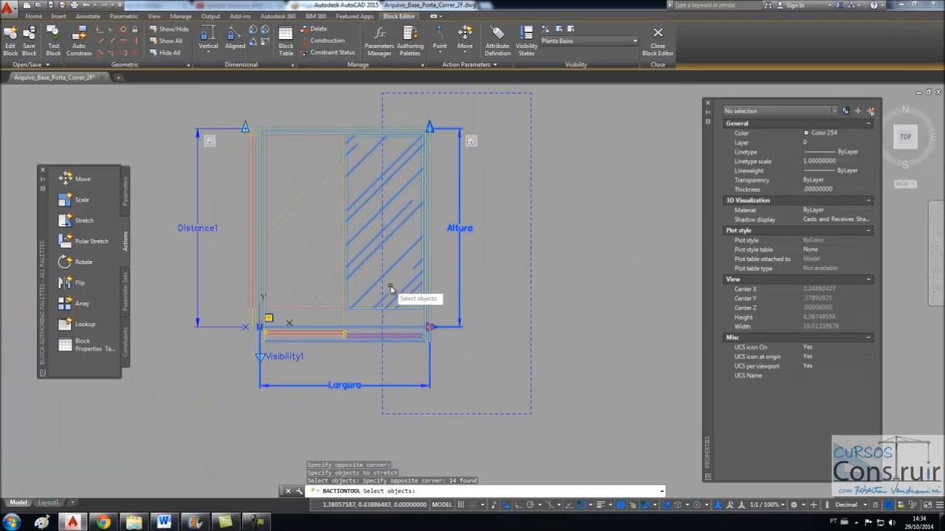
key("Return")
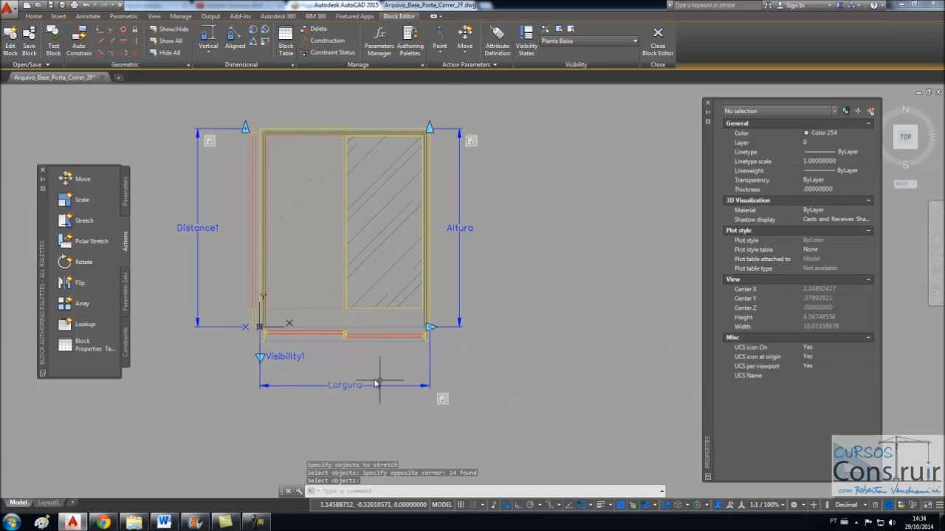
- Inspect the block's stretch actions, checking the frame and selection set of the Distance1 stretch action
scroll(415, 414, "up", 4)
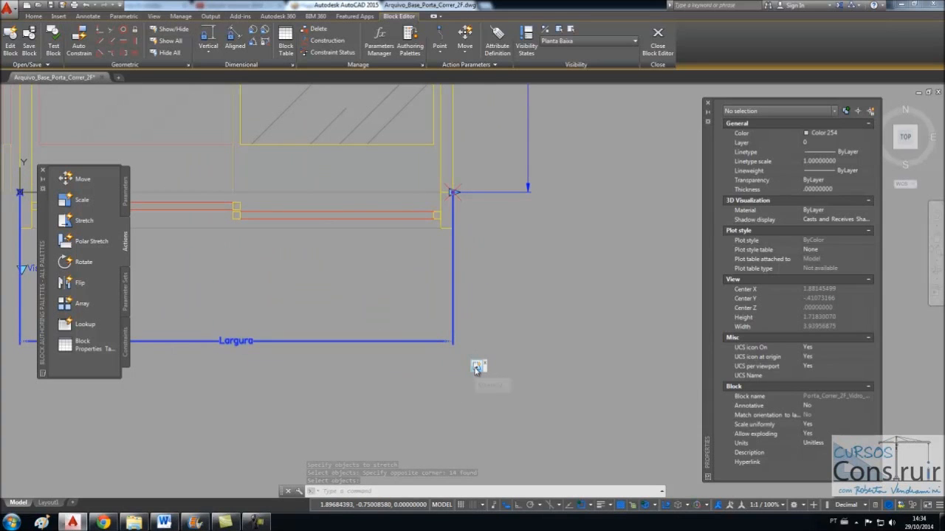
scroll(500, 428, "down", 4)
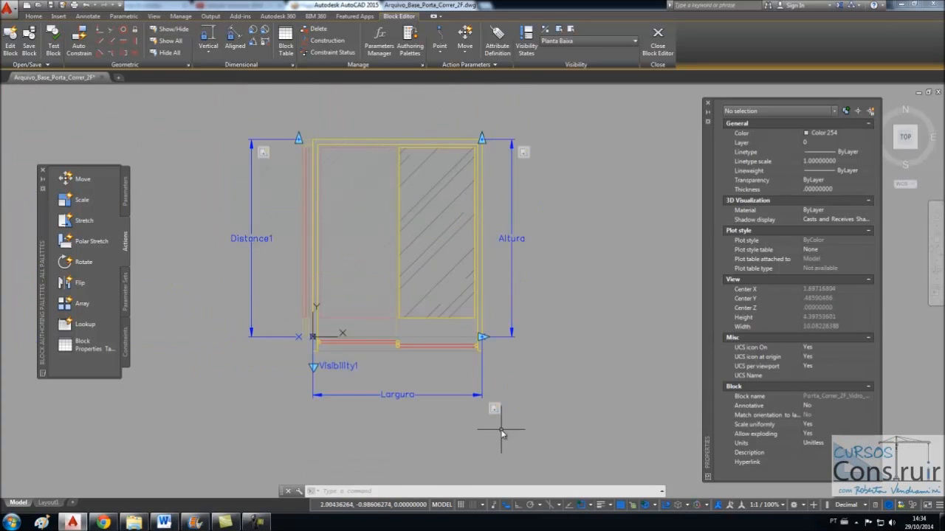
scroll(531, 146, "up", 4)
scroll(524, 197, "down", 3)
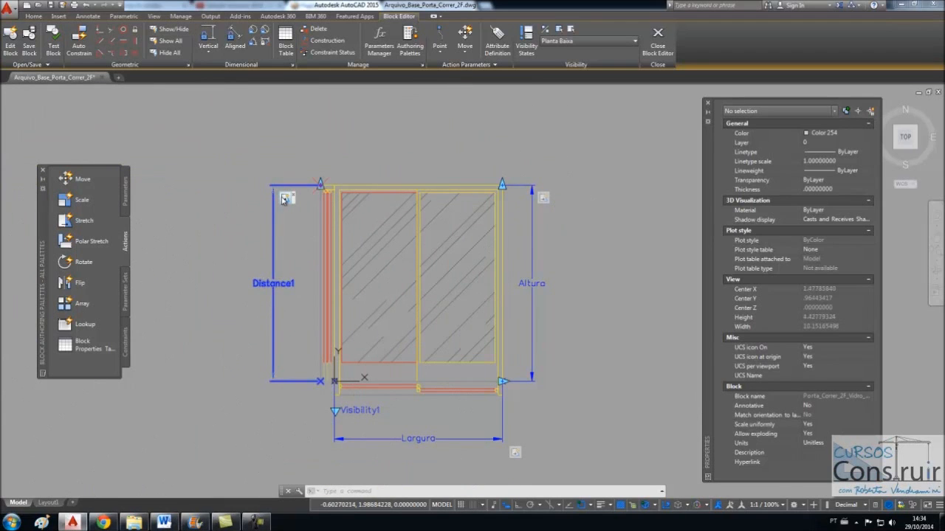
left_click(283, 200)
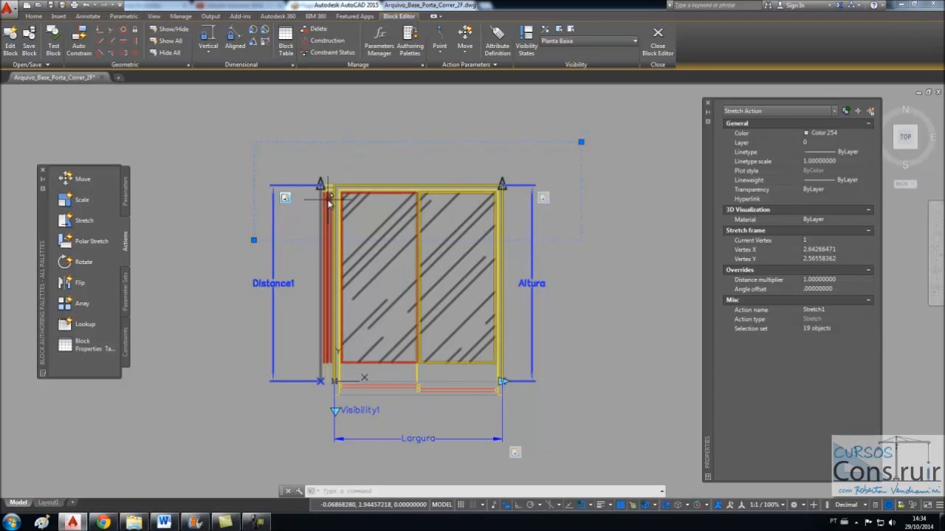
key("Escape")
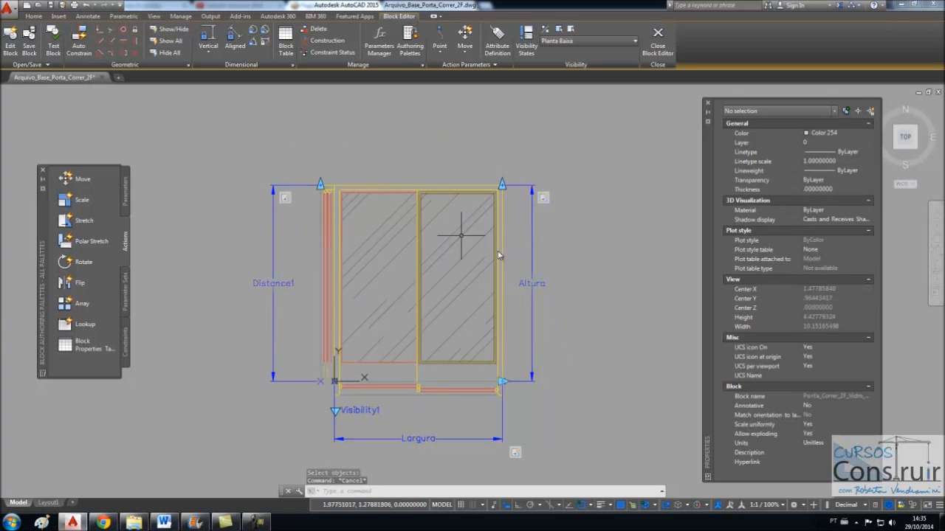
- Test the block and stretch the plan view's width several times with the Largura grip, finishing at about 2.42
left_click(53, 43)
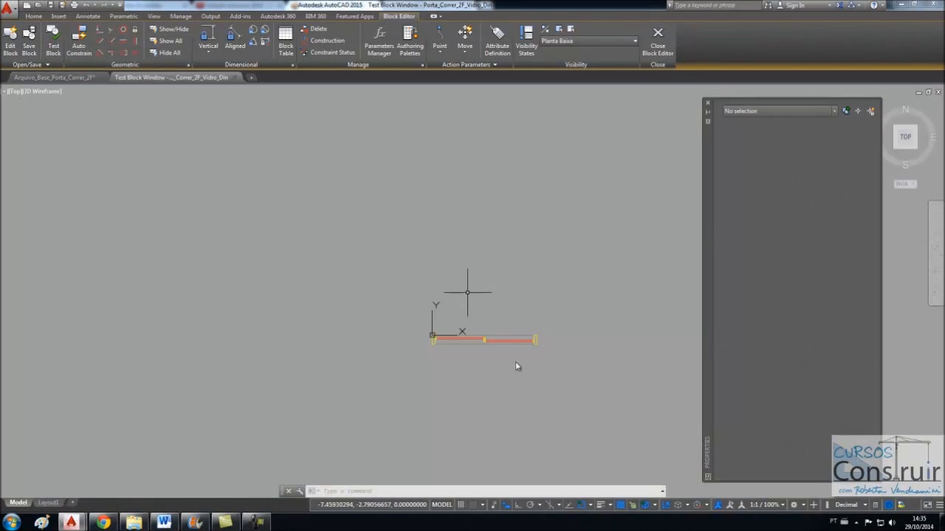
scroll(559, 405, "up", 4)
scroll(524, 313, "up", 2)
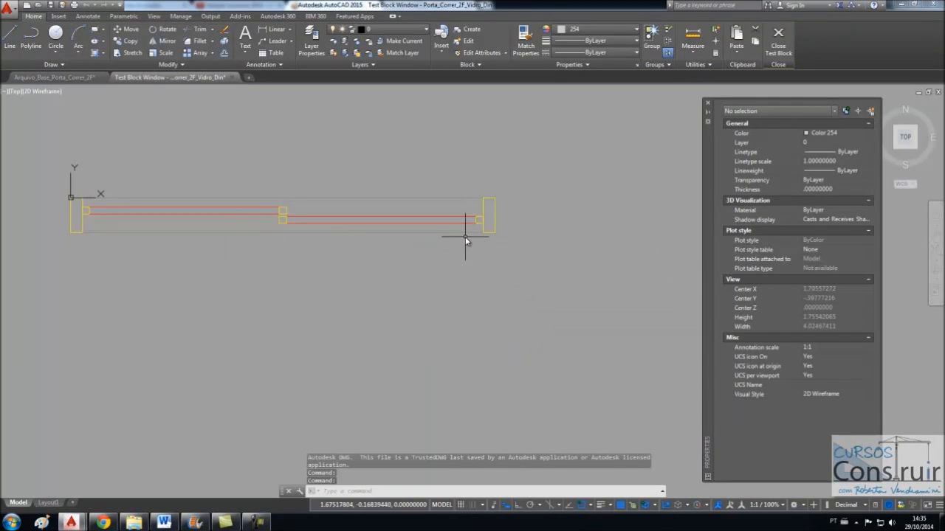
left_click(464, 234)
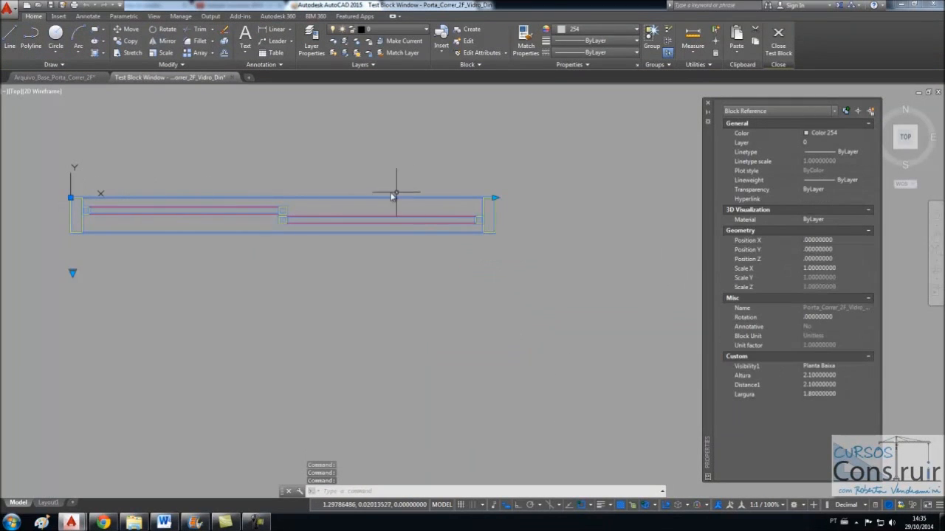
left_click(497, 199)
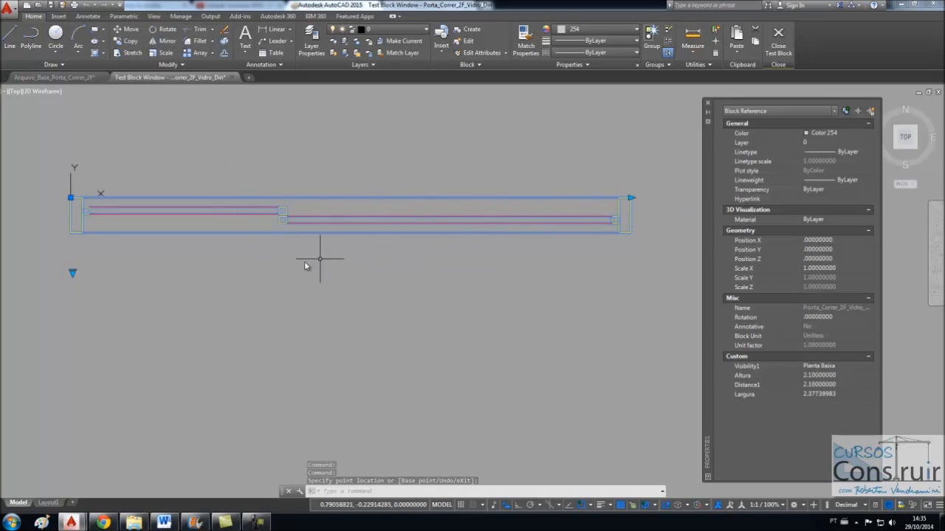
left_click(633, 198)
left_click(675, 201)
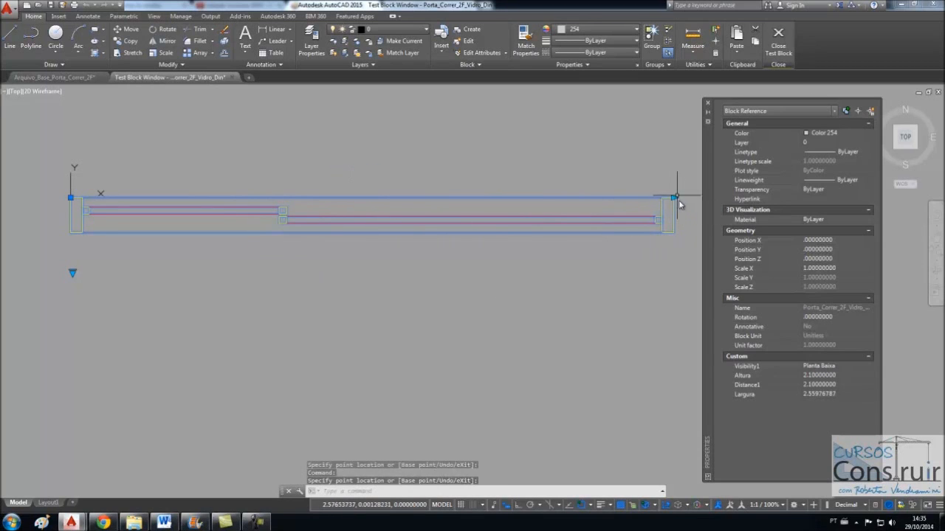
left_click(673, 198)
left_click(642, 198)
scroll(191, 369, "down", 1)
scroll(177, 361, "down", 1)
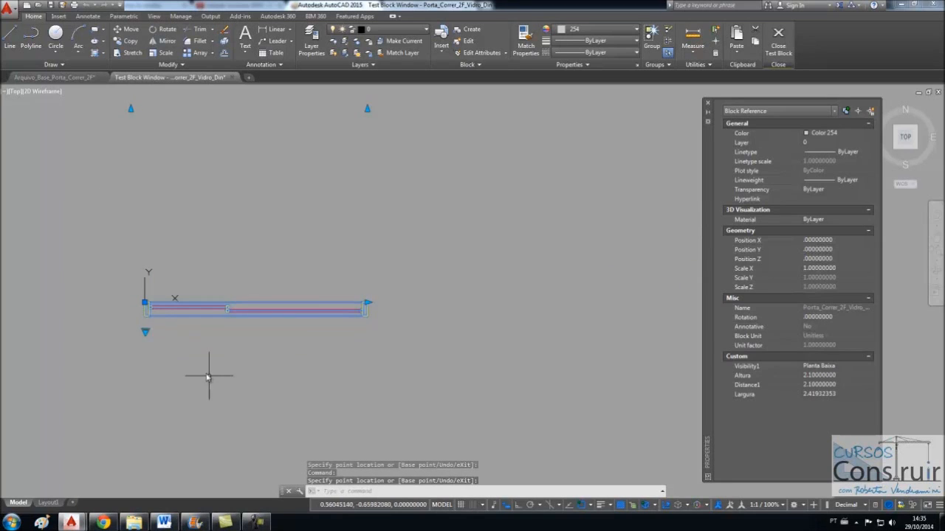
scroll(190, 360, "down", 2)
scroll(146, 267, "up", 2)
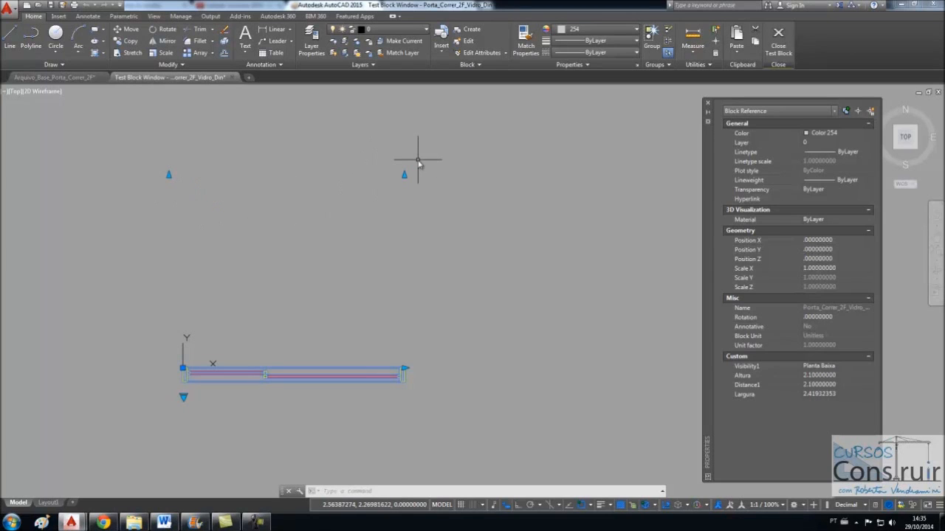
- Check the Vista visibility state of the stretched test block, return it to Planta Baixa and close the test
left_click(184, 397)
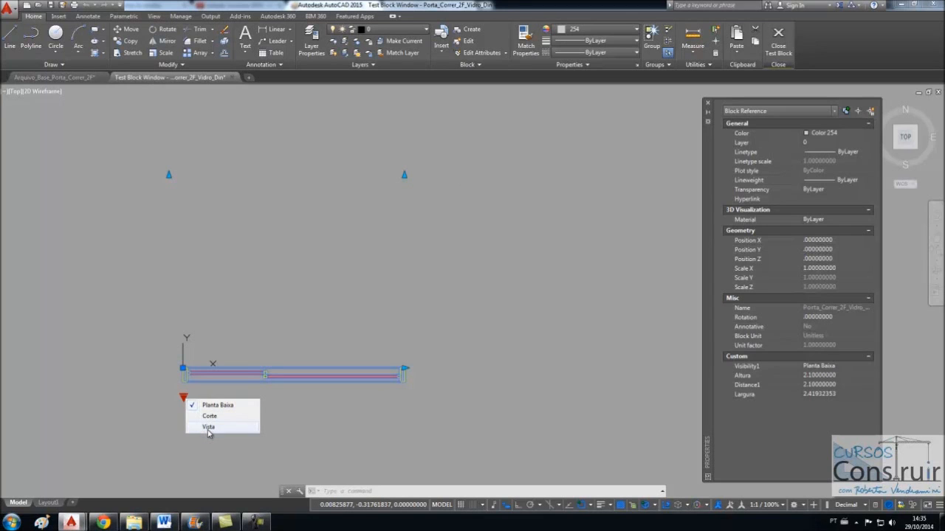
left_click(208, 427)
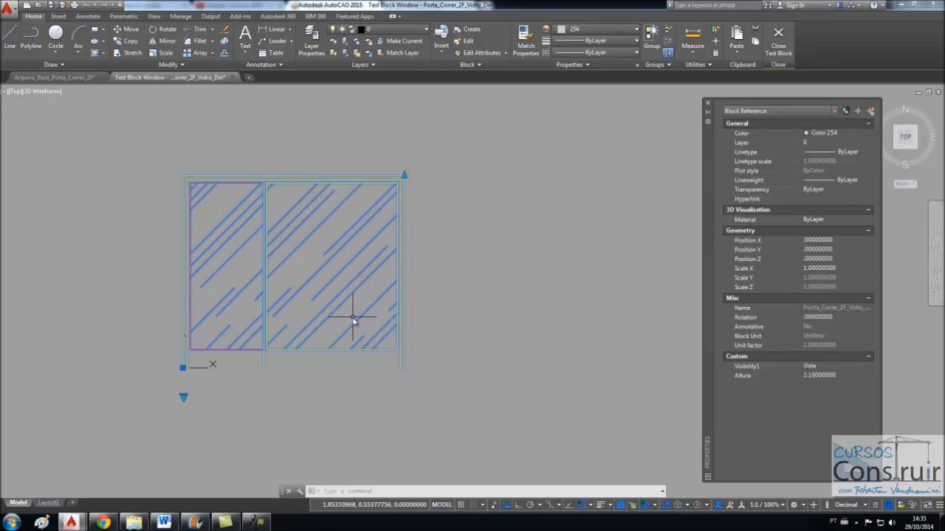
left_click(183, 397)
left_click(214, 405)
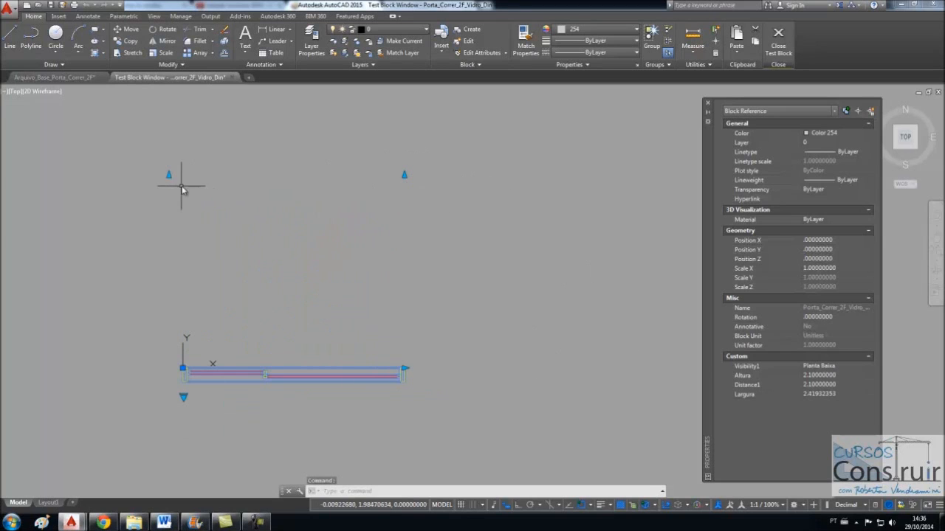
left_click(778, 40)
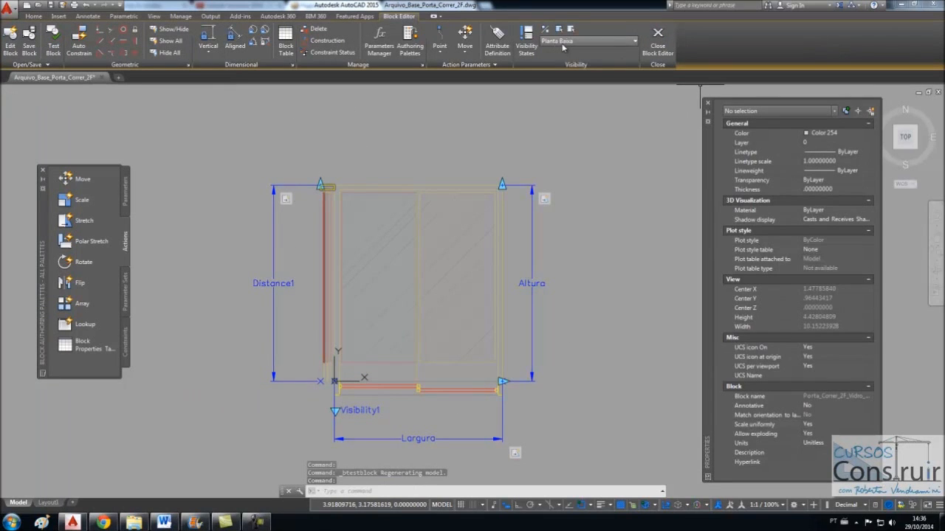
- Make the Altura and Distance1 parameters invisible in the current Planta Baixa visibility state
left_click(534, 168)
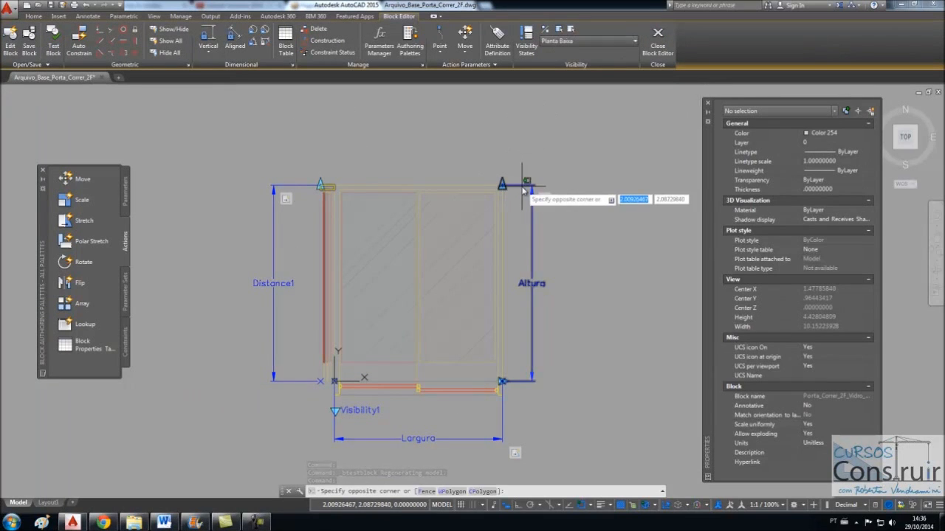
left_click(525, 224)
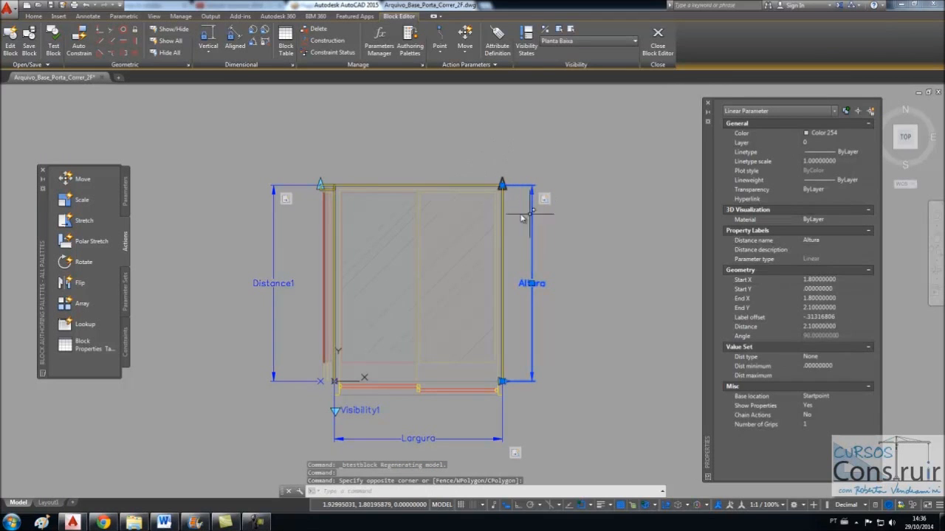
scroll(538, 227, "up", 3)
scroll(530, 253, "down", 2)
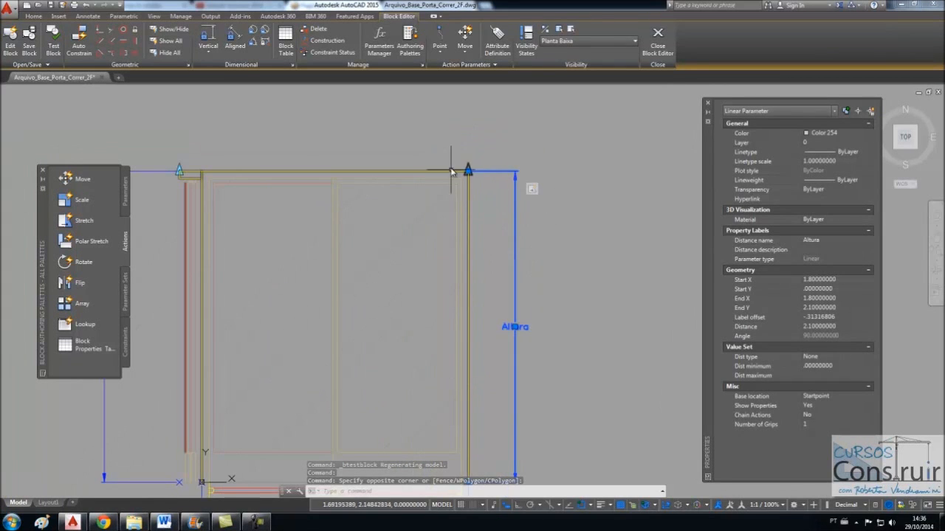
scroll(469, 187, "down", 2)
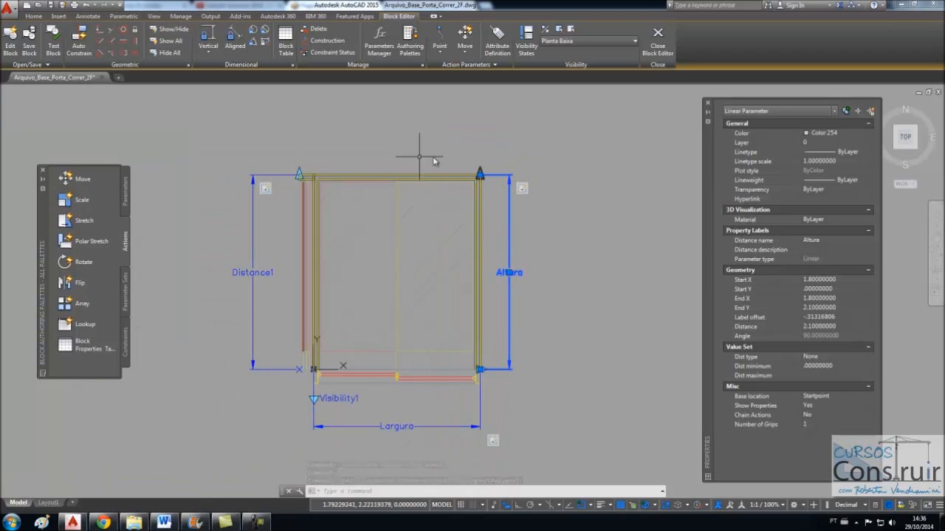
left_click(265, 177)
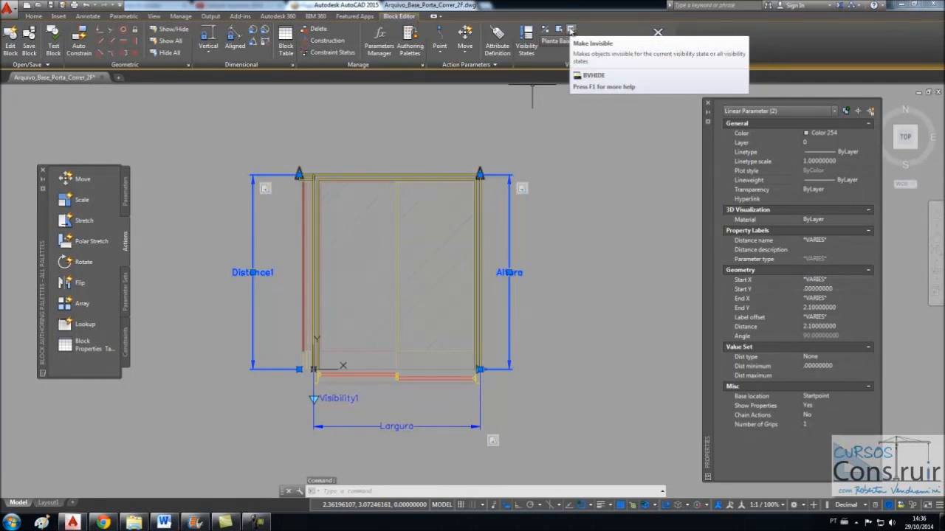
left_click(571, 30)
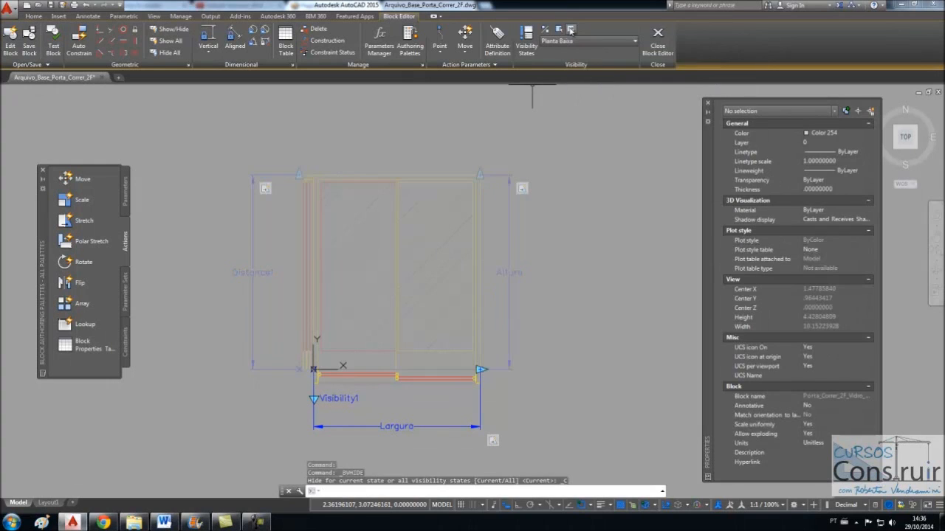
key("Return")
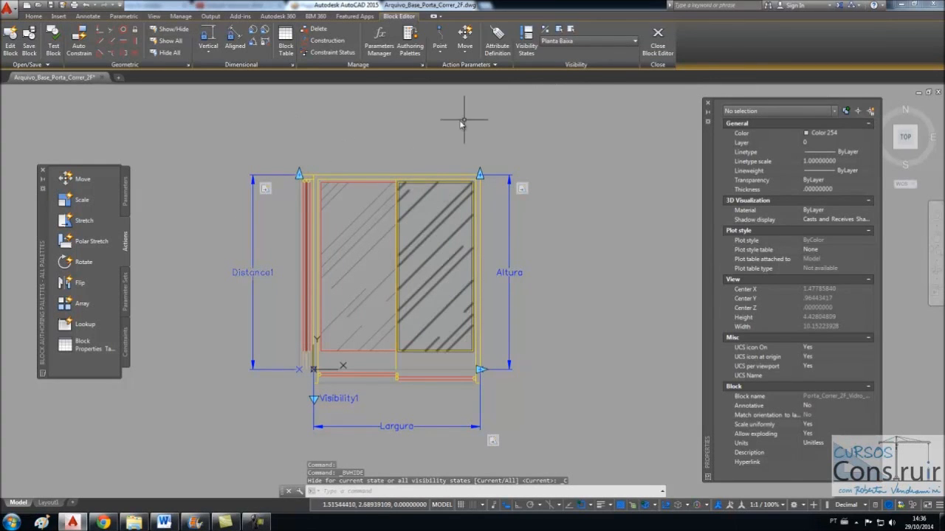
- Switch the block to the Vista visibility state and make the Largura parameter visible in it
left_click(622, 42)
left_click(560, 71)
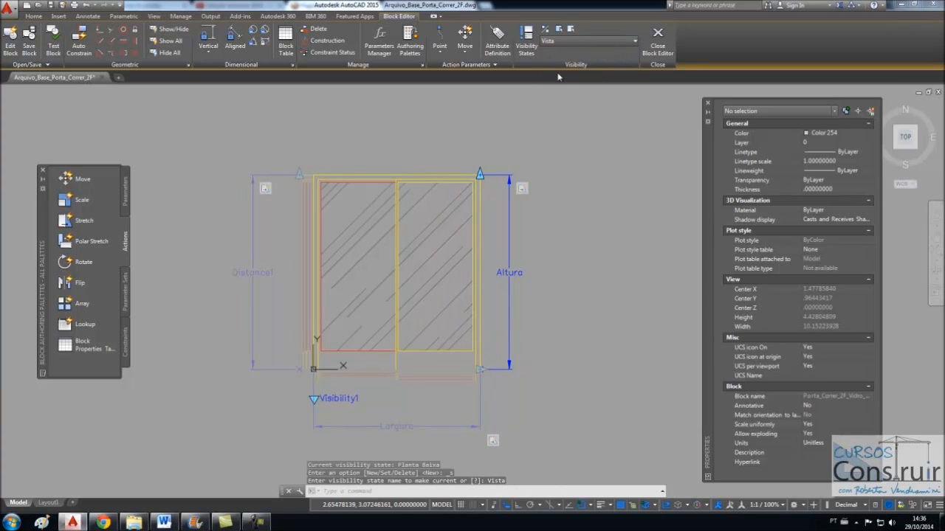
scroll(472, 451, "up", 2)
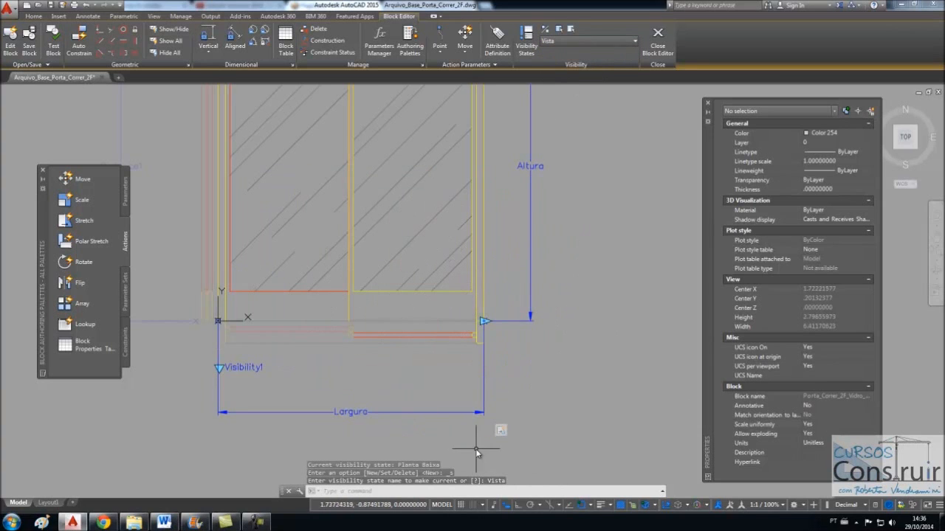
scroll(450, 436, "down", 3)
scroll(439, 436, "up", 1)
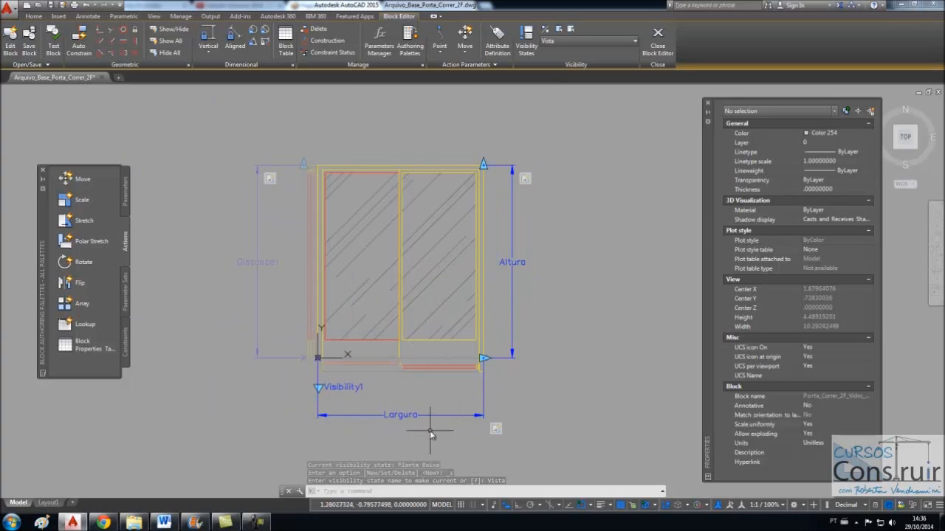
left_click(408, 418)
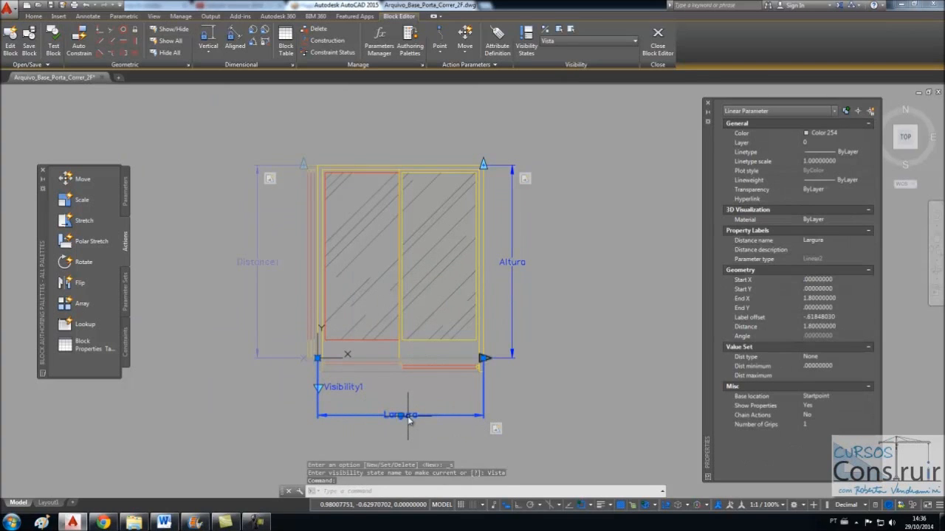
left_click(558, 30)
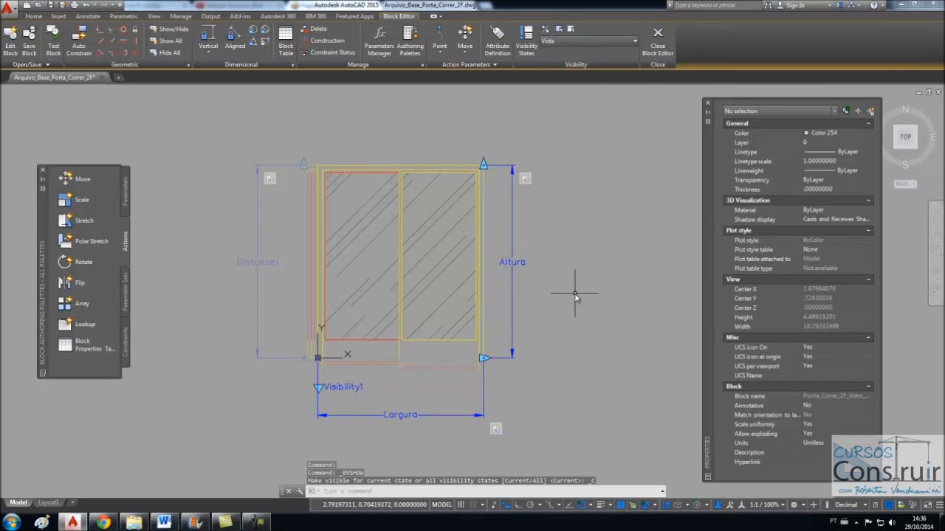
key("Escape")
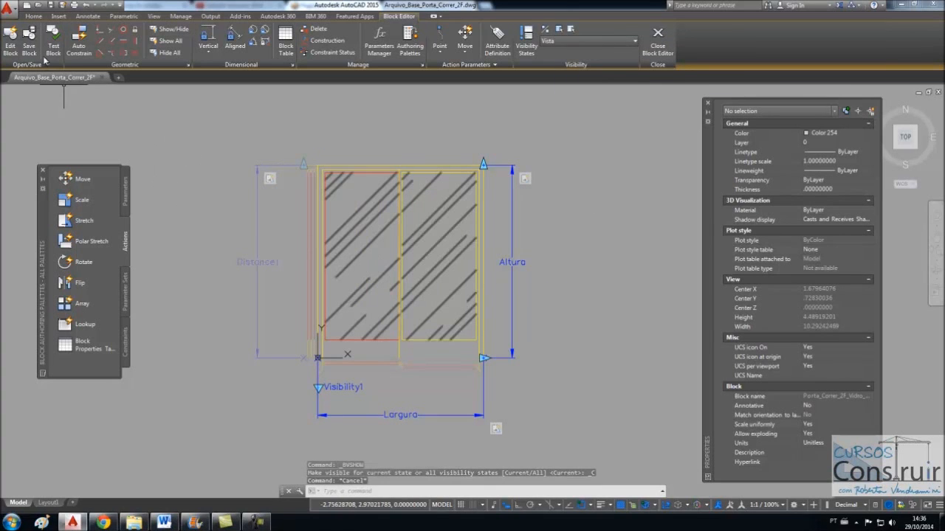
- Test the block again by stretching the plan's Largura to about 2.56 and switching it to the Vista state
left_click(52, 49)
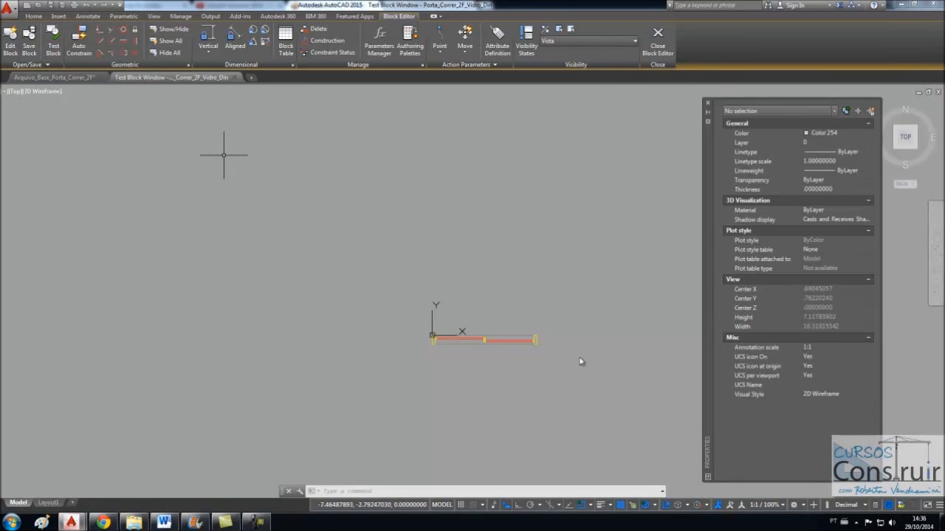
scroll(554, 365, "up", 4)
left_click(465, 304)
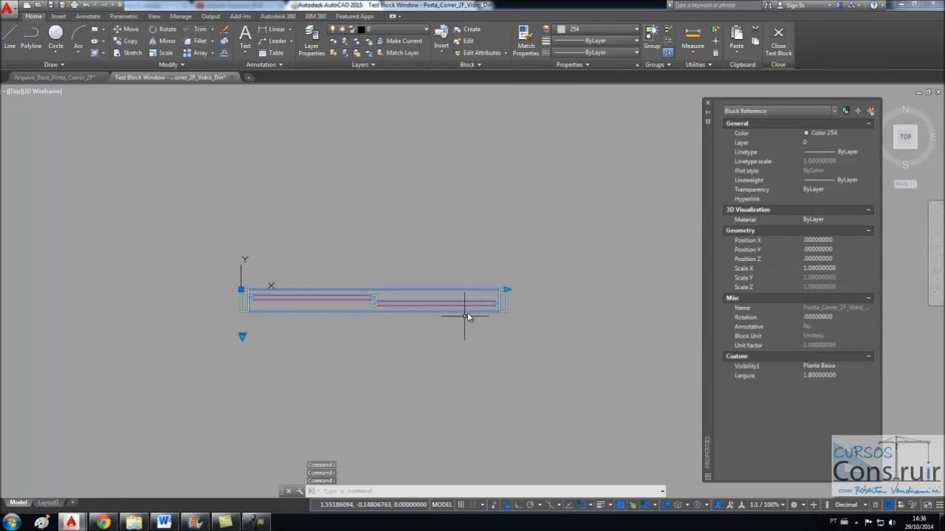
left_click(507, 290)
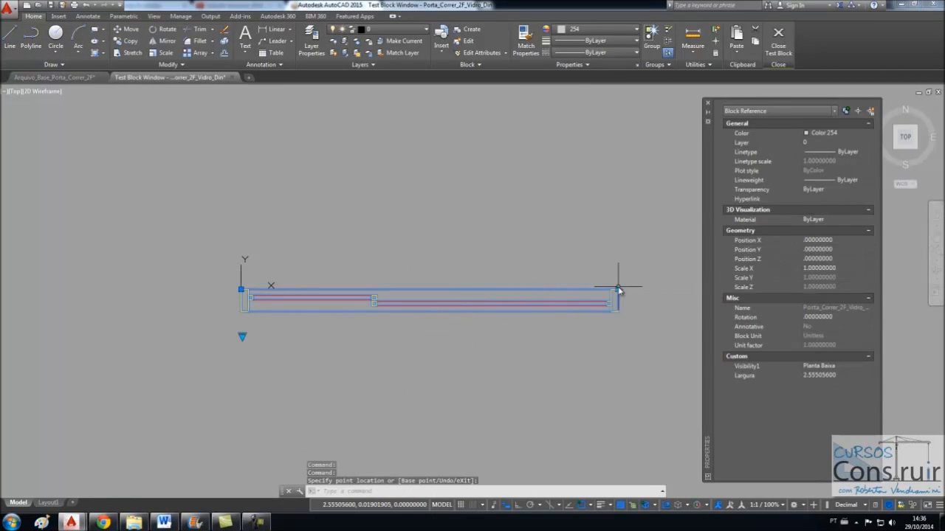
left_click(615, 291)
scroll(376, 391, "down", 2)
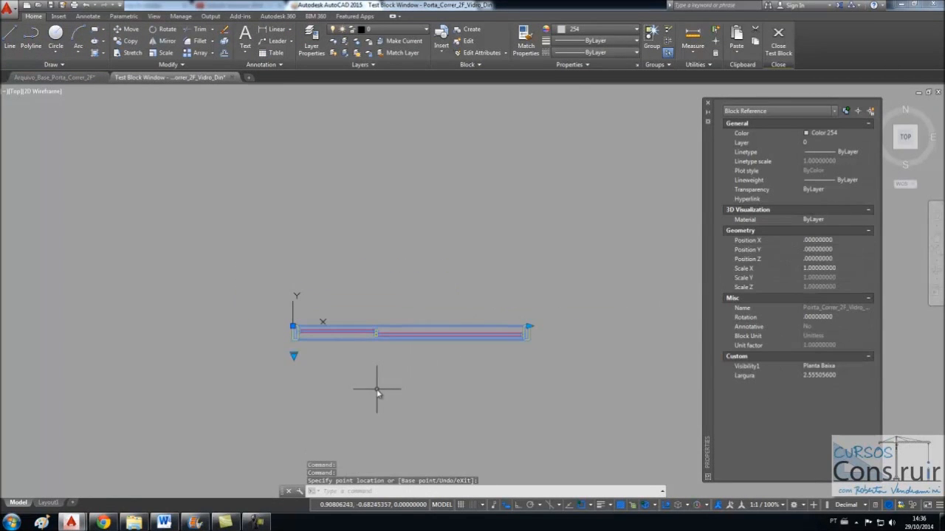
left_click(296, 357)
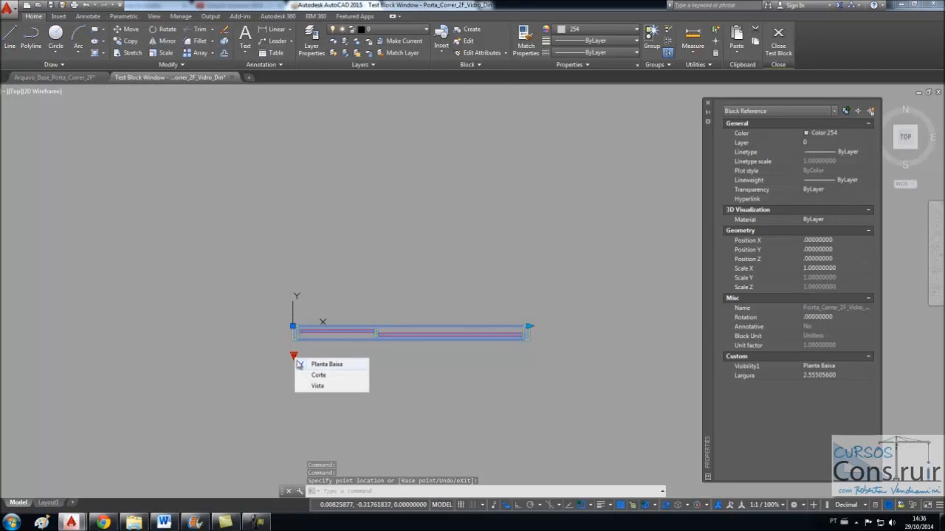
left_click(316, 385)
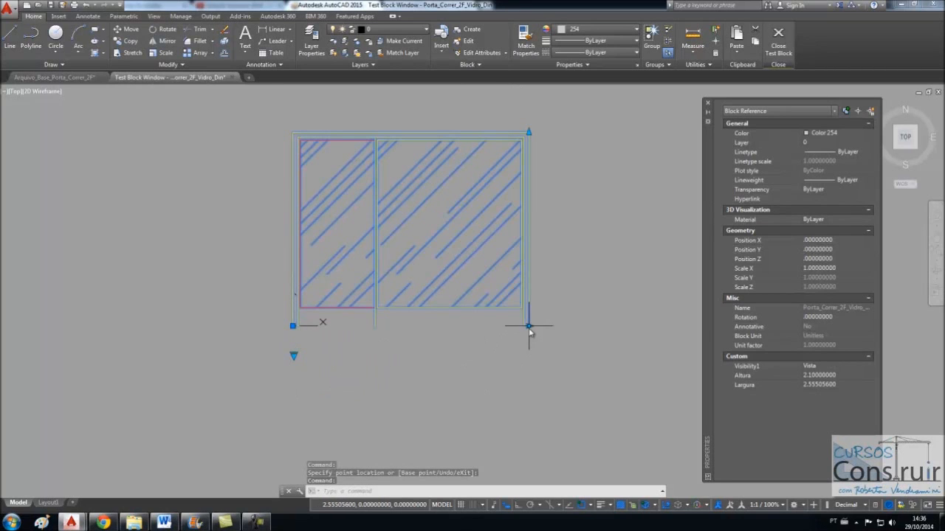
- Test the Vista state by stretching the door's Largura to about 3.62 and back down to about 1.43
scroll(534, 324, "up", 2)
scroll(527, 325, "down", 3)
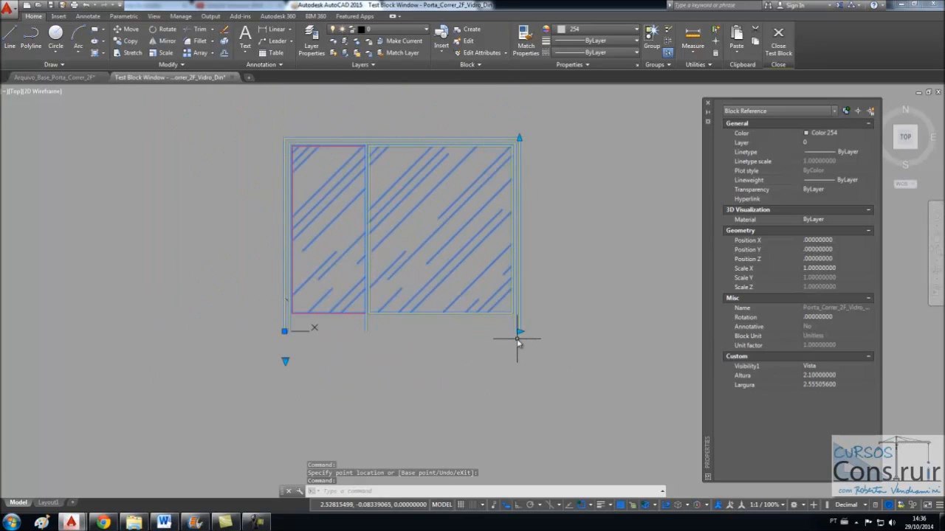
left_click(519, 332)
left_click(617, 332)
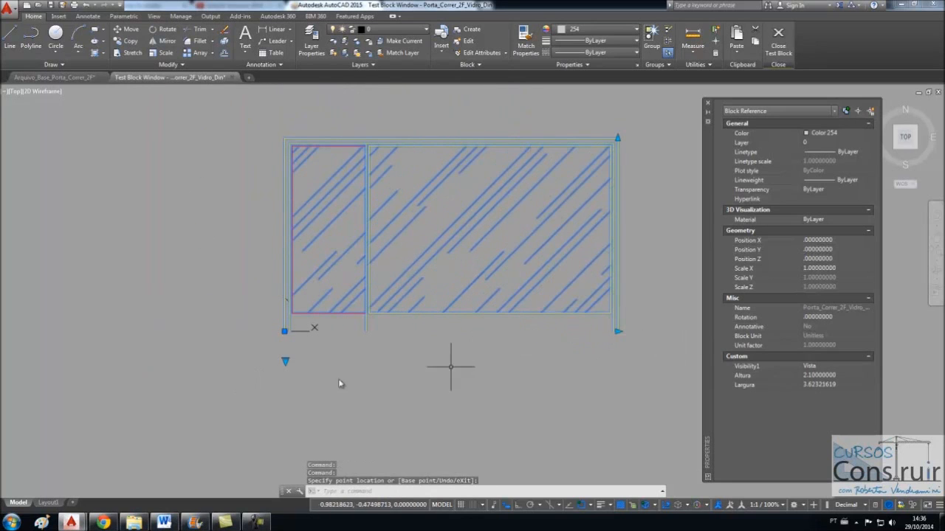
left_click(618, 331)
left_click(417, 331)
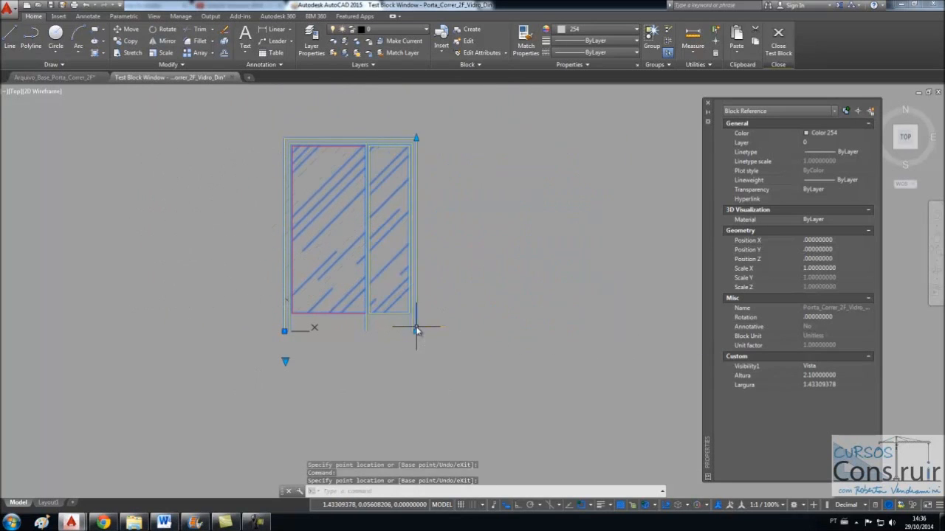
- Check the narrowed test block in the Planta Baixa visibility state and close the test
left_click(285, 364)
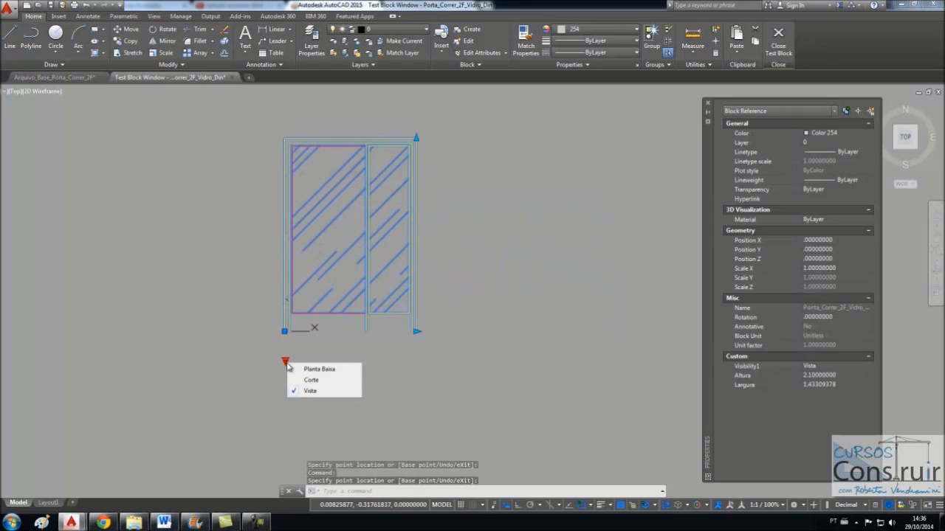
left_click(313, 369)
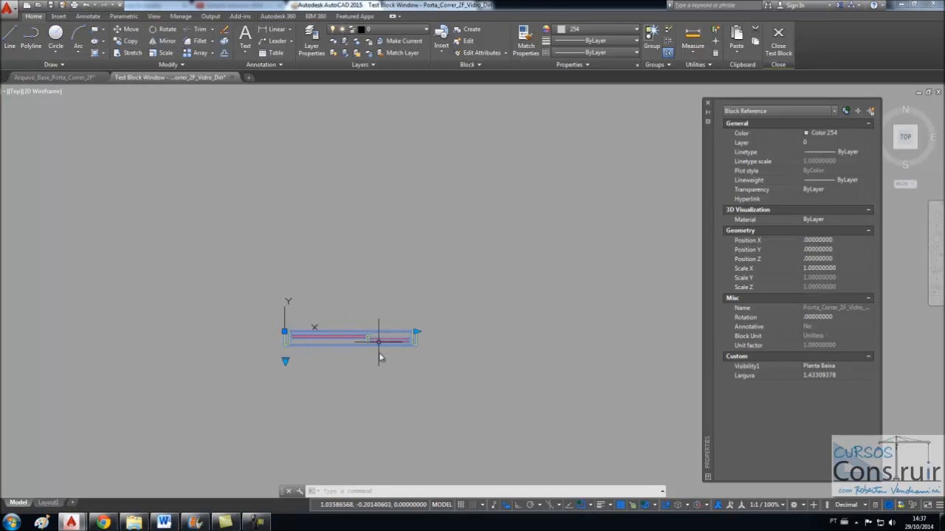
left_click(778, 40)
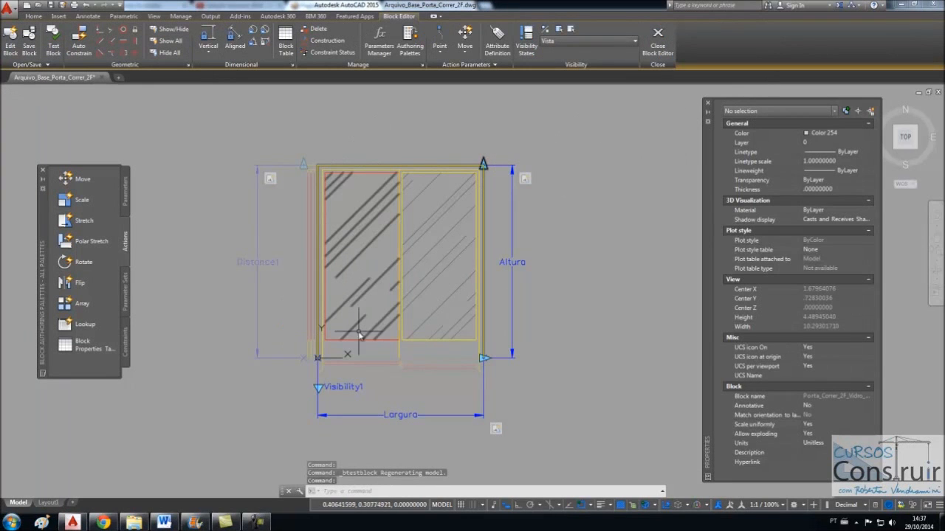
- Switch the block to the Planta Baixa visibility state and begin a second Stretch action on Largura's end point at the door's right side
left_click(635, 43)
left_click(567, 51)
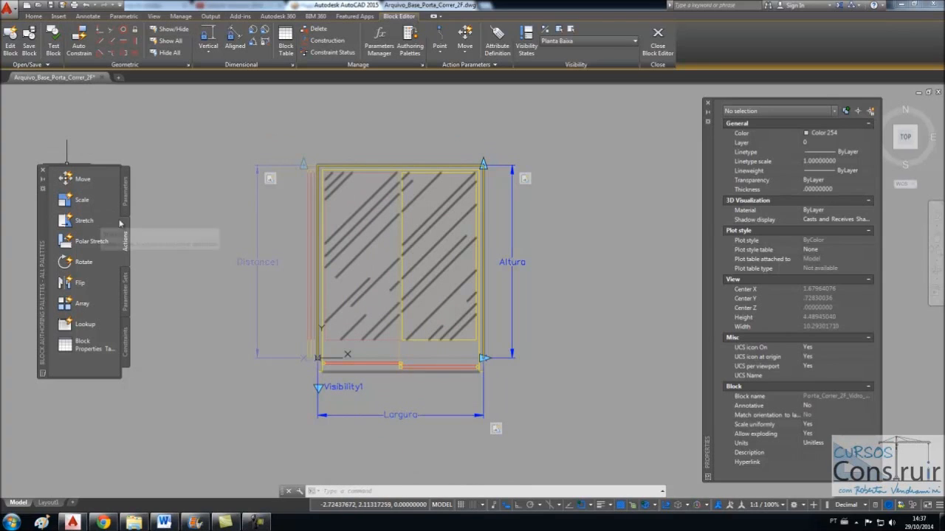
left_click(78, 223)
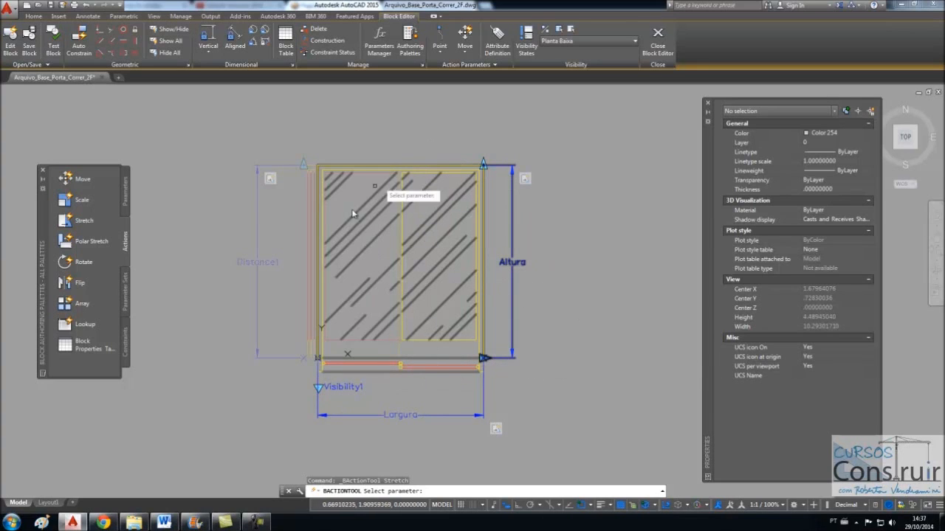
left_click(410, 418)
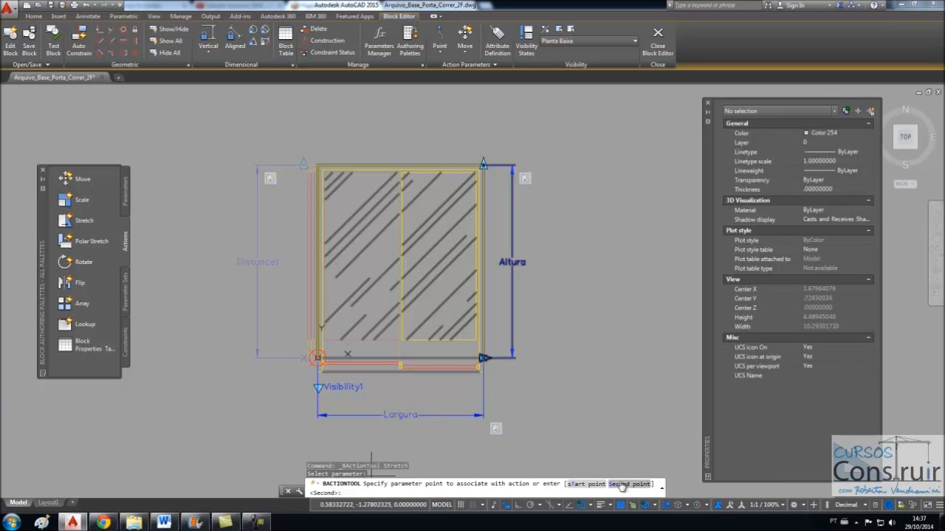
scroll(482, 360, "up", 7)
left_click(484, 373)
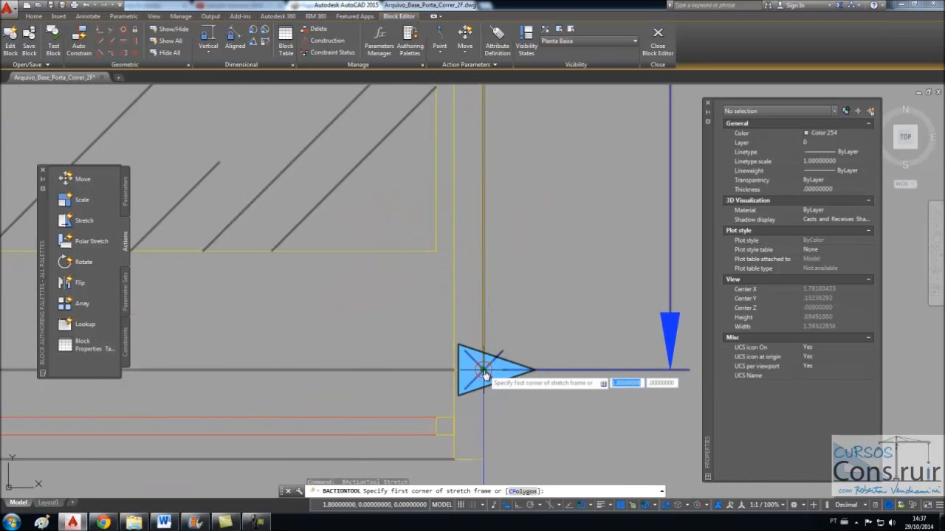
- Draw the stretch frame around the central meeting of the two leaves and choose all objects crossing it for the stretch
scroll(493, 336, "down", 8)
scroll(498, 322, "up", 2)
scroll(450, 395, "down", 2)
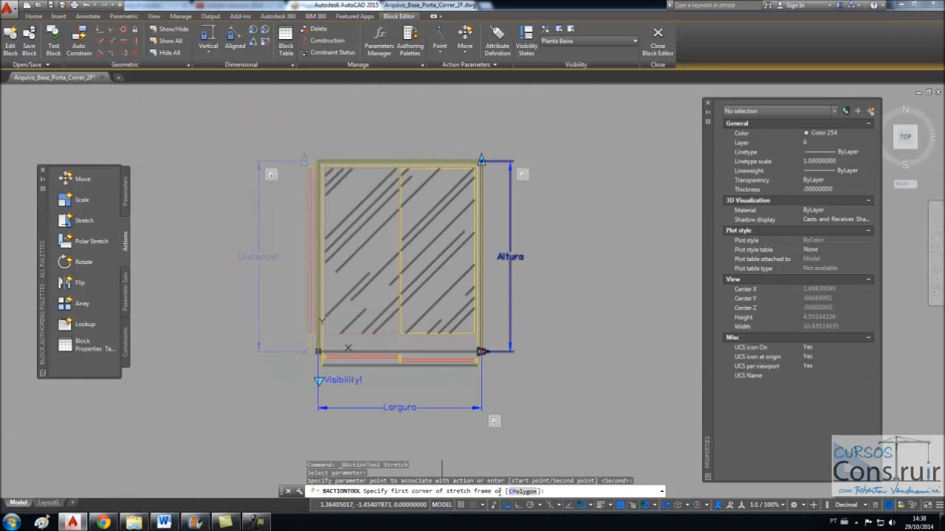
left_click(427, 387)
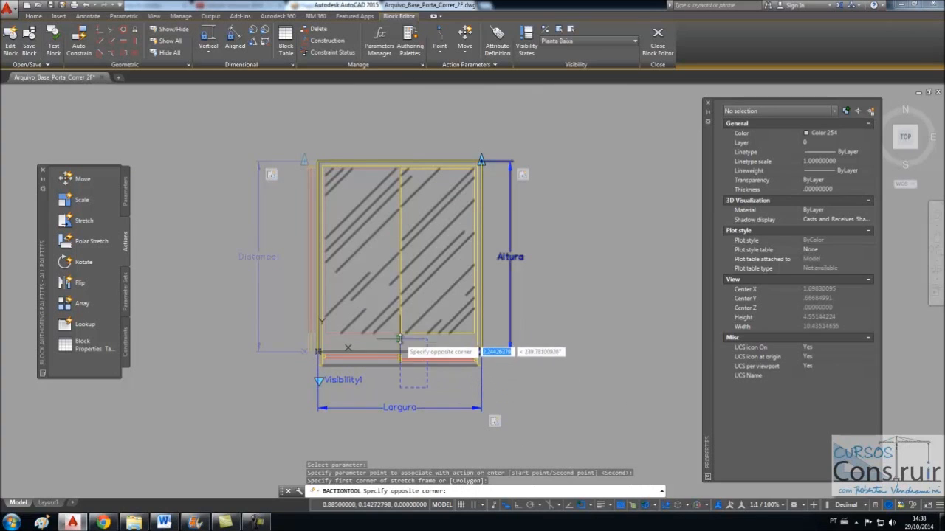
left_click(379, 137)
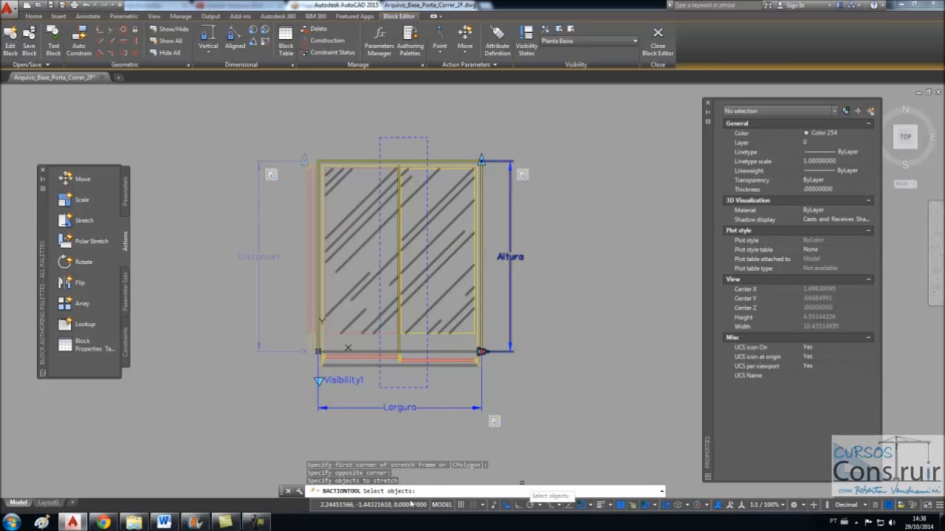
left_click(419, 381)
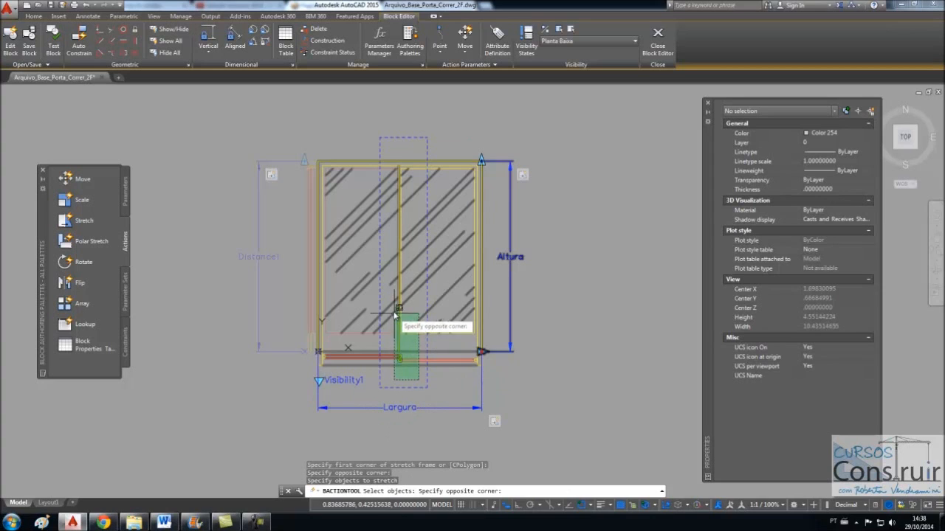
left_click(395, 156)
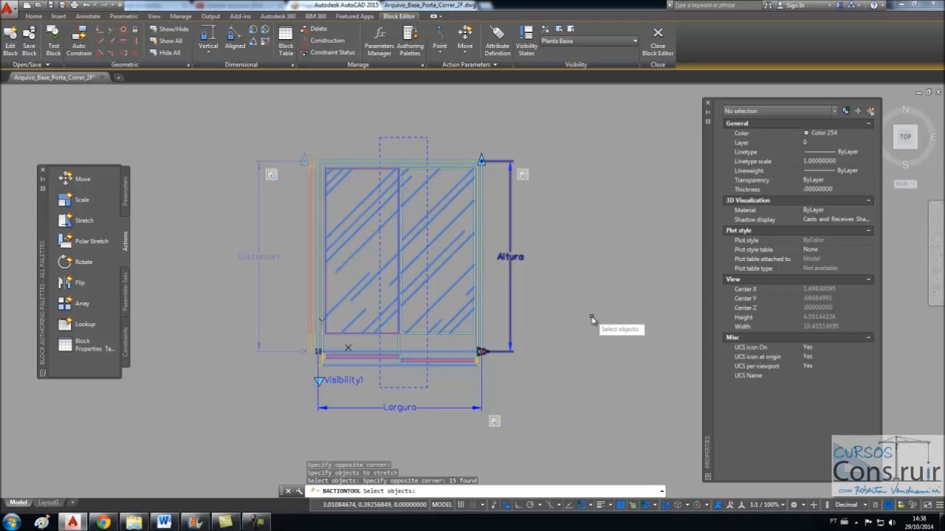
key("Return")
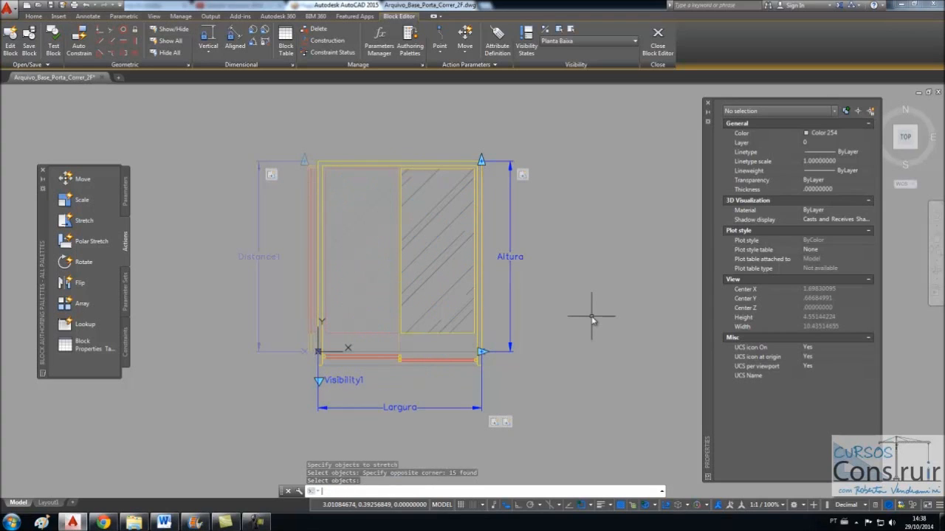
- Test the block by stretching the plan's Largura to about 2.40
left_click(55, 56)
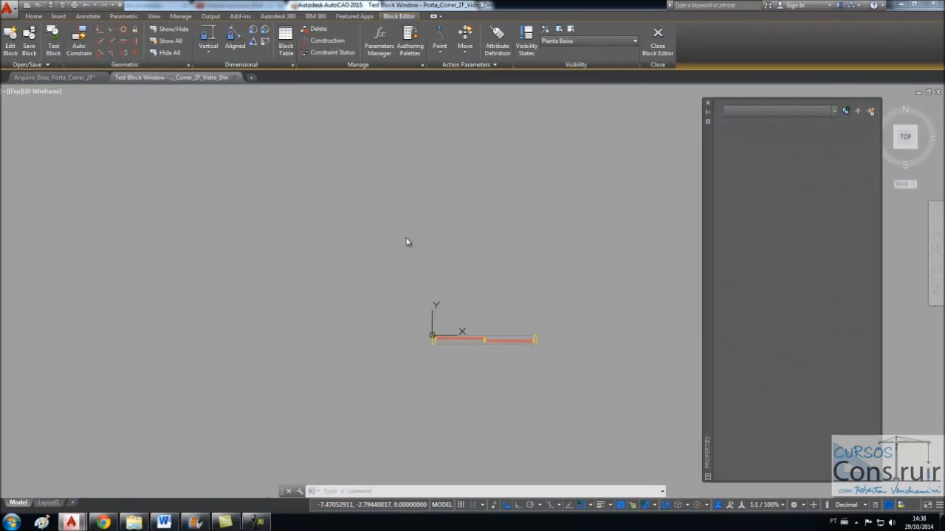
scroll(534, 355, "up", 4)
left_click(487, 328)
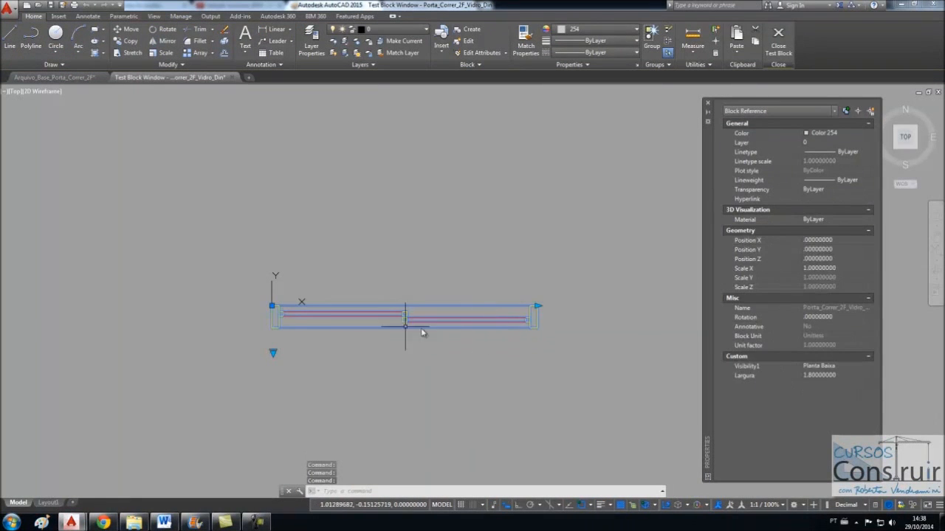
left_click(538, 307)
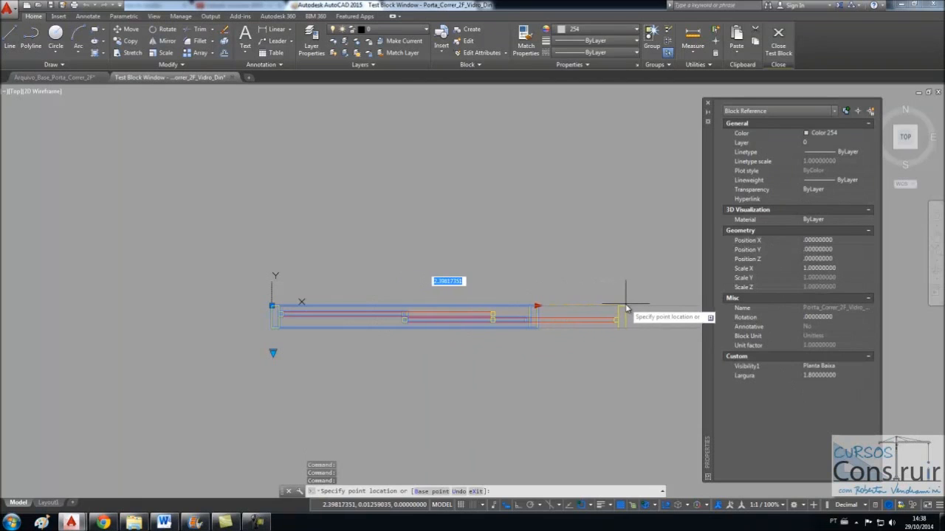
left_click(619, 311)
scroll(282, 274, "down", 2)
scroll(337, 278, "up", 2)
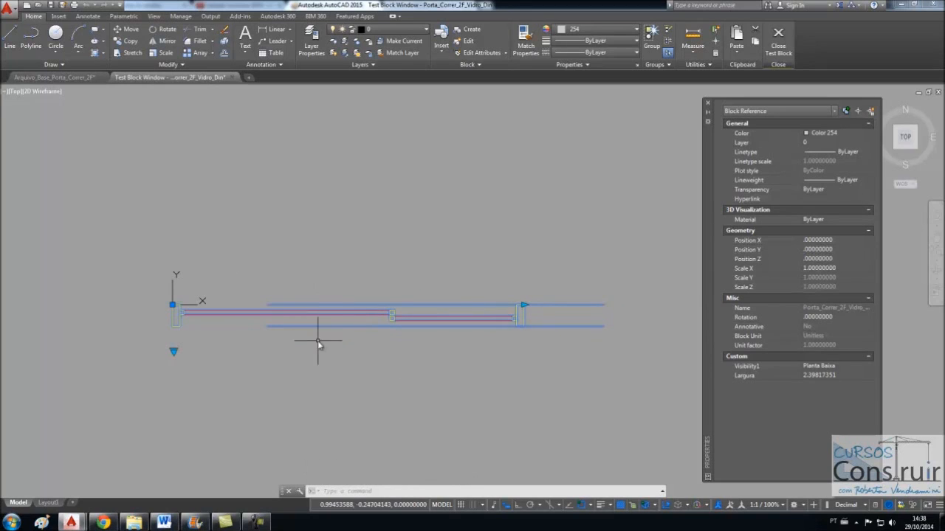
- Check the stretched test block in the Vista visibility state and close the test
left_click(174, 352)
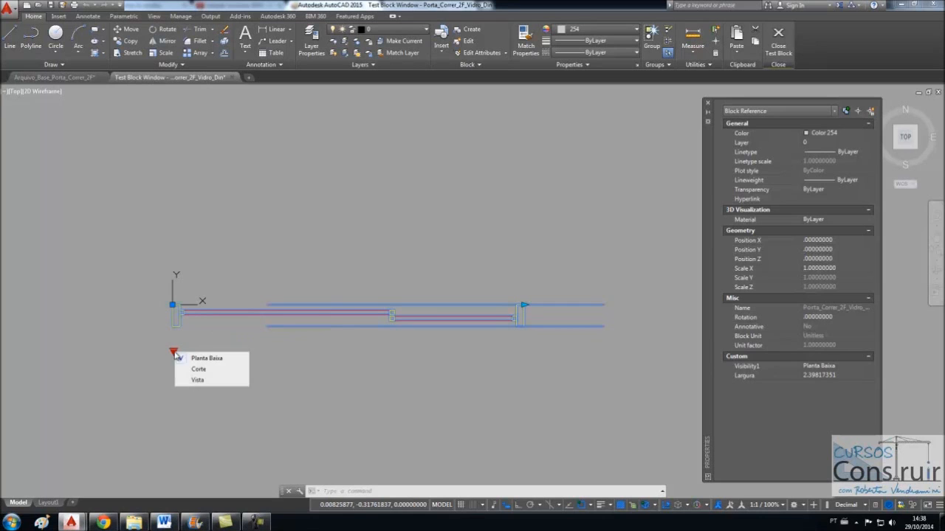
left_click(193, 380)
scroll(249, 397, "down", 4)
scroll(254, 390, "up", 2)
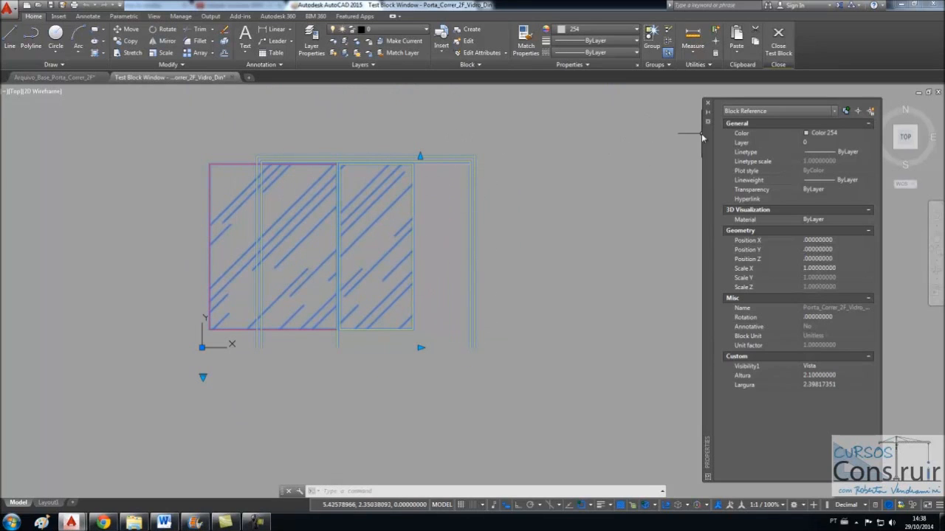
left_click(779, 45)
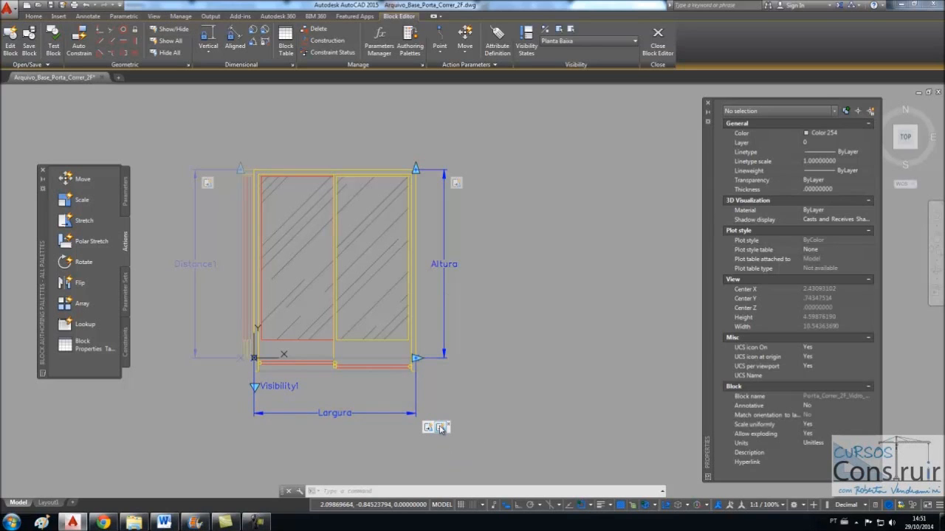
- Modify the selection set of Largura's second stretch action, redrawing its frame around the central leaf meeting with object snap off
left_click(441, 429)
key("Escape")
left_click(441, 429)
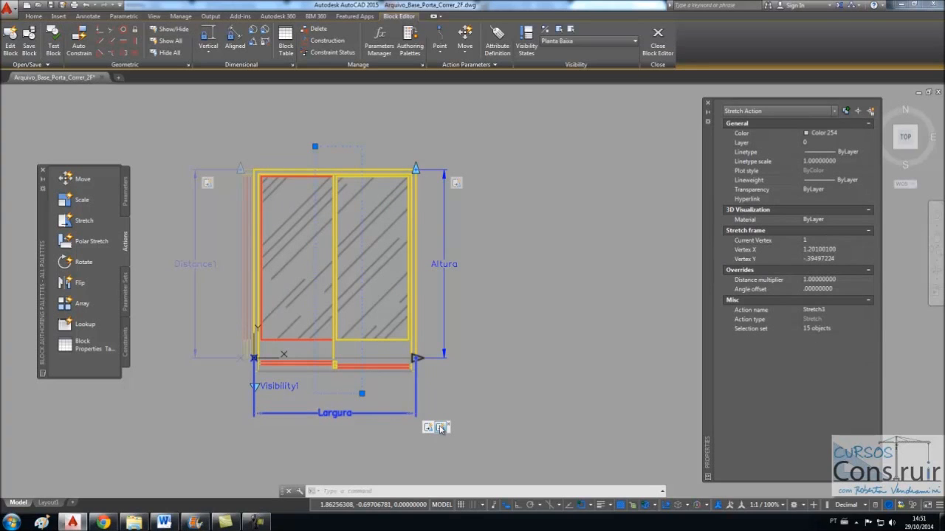
right_click(441, 428)
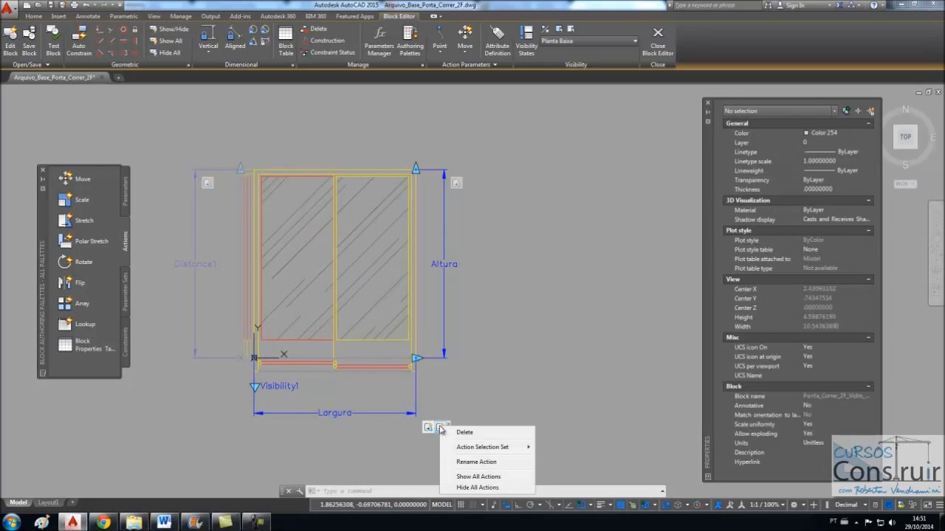
mouse_move(473, 453)
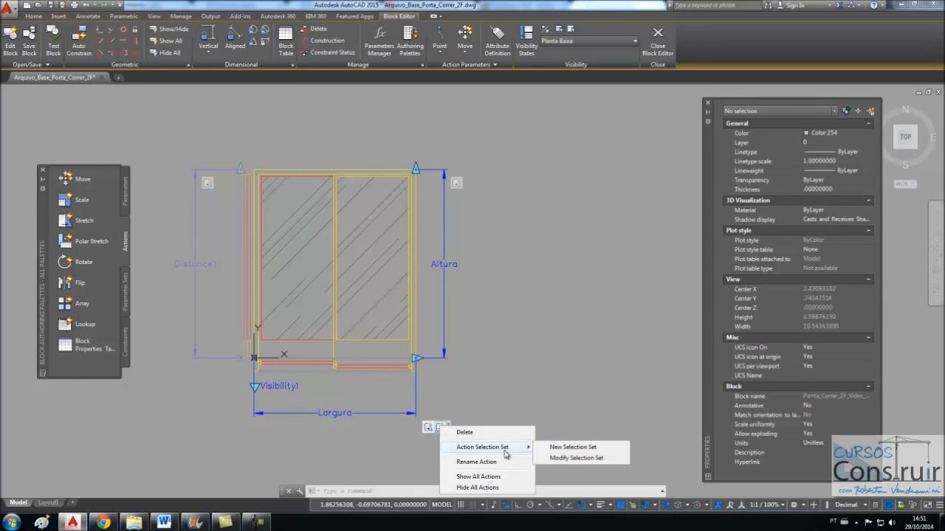
left_click(565, 458)
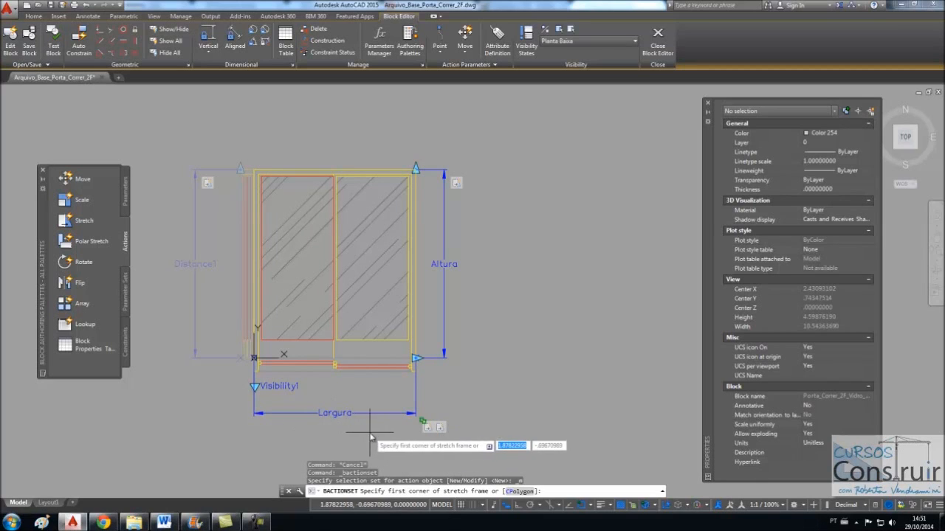
key("F3")
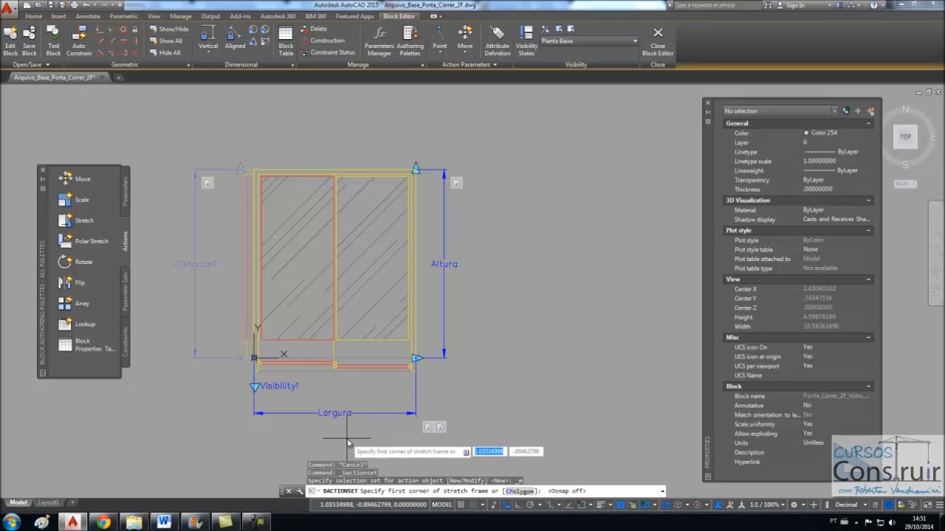
left_click(363, 441)
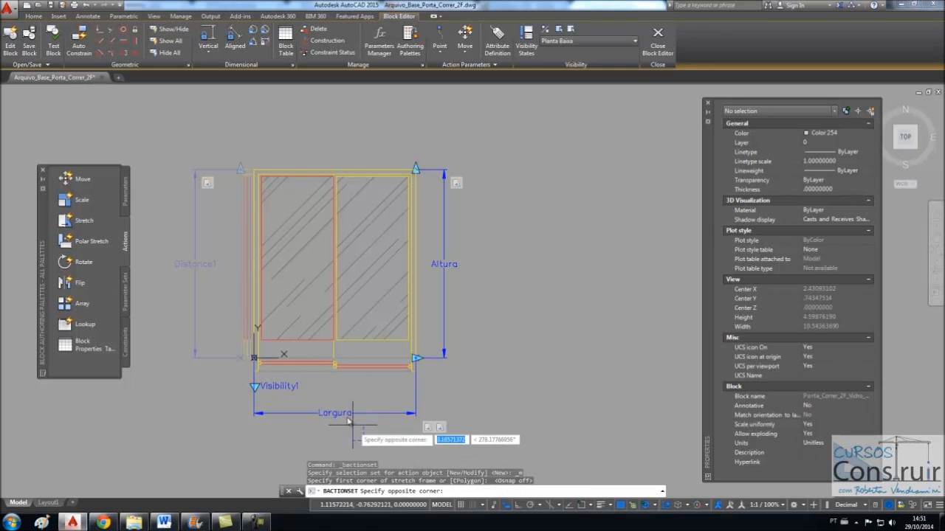
left_click(303, 145)
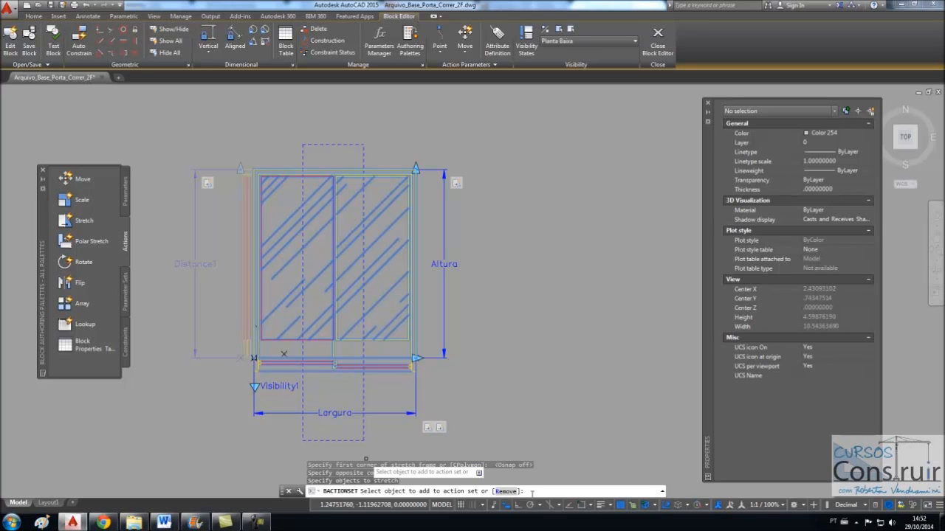
- Remove the plan's upper and lower horizontal frame lines from the action set of Largura's central stretch
type("r")
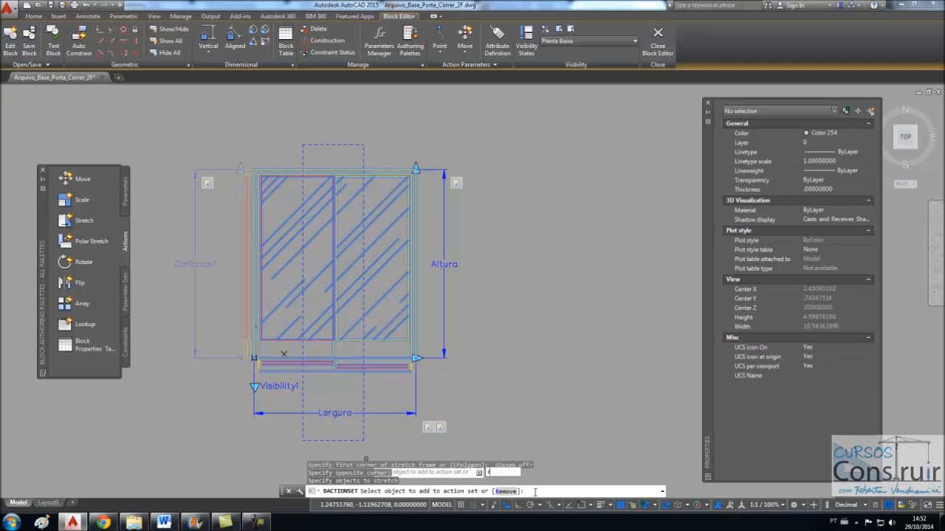
key("Return")
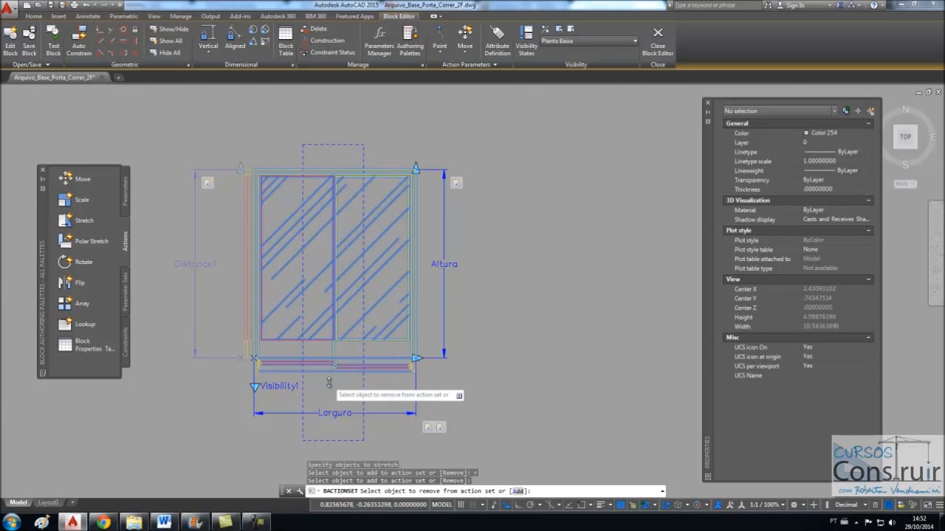
scroll(327, 378, "up", 5)
left_click(321, 336)
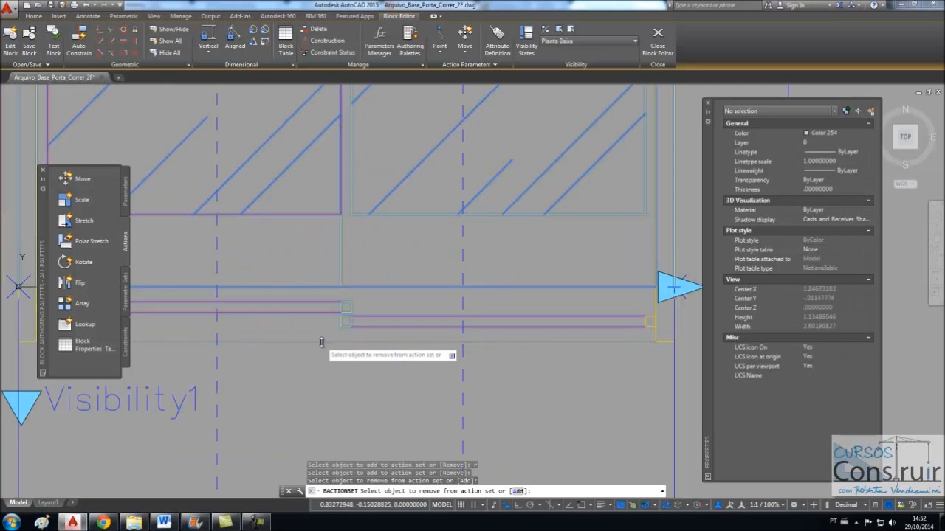
left_click(319, 284)
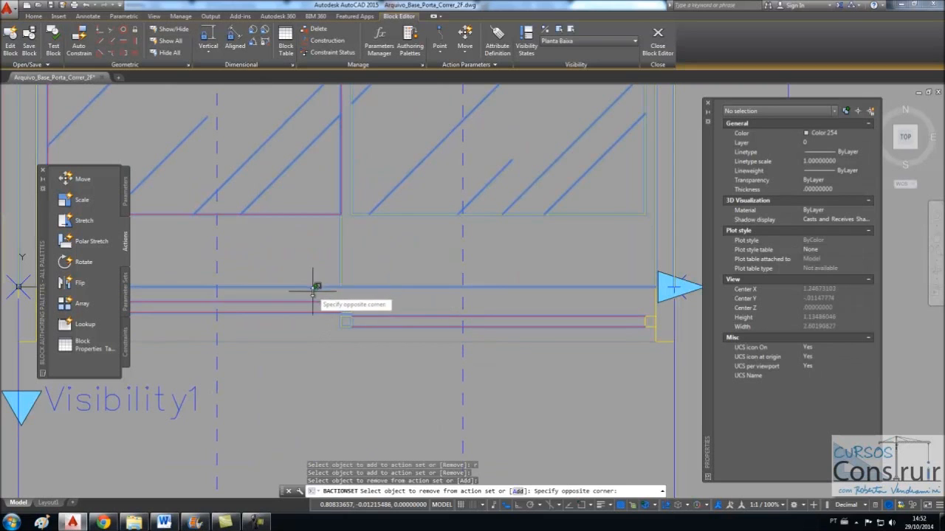
left_click(315, 290)
scroll(386, 339, "down", 2)
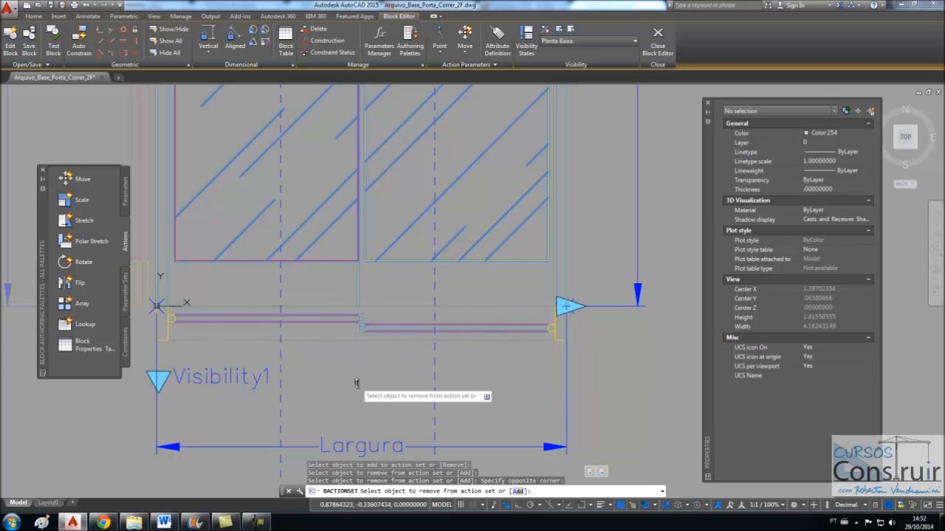
- Remove the elevation's door frame outlines above the leaves from the same action set and finish the selection
scroll(356, 384, "down", 2)
scroll(356, 383, "down", 2)
scroll(359, 180, "up", 6)
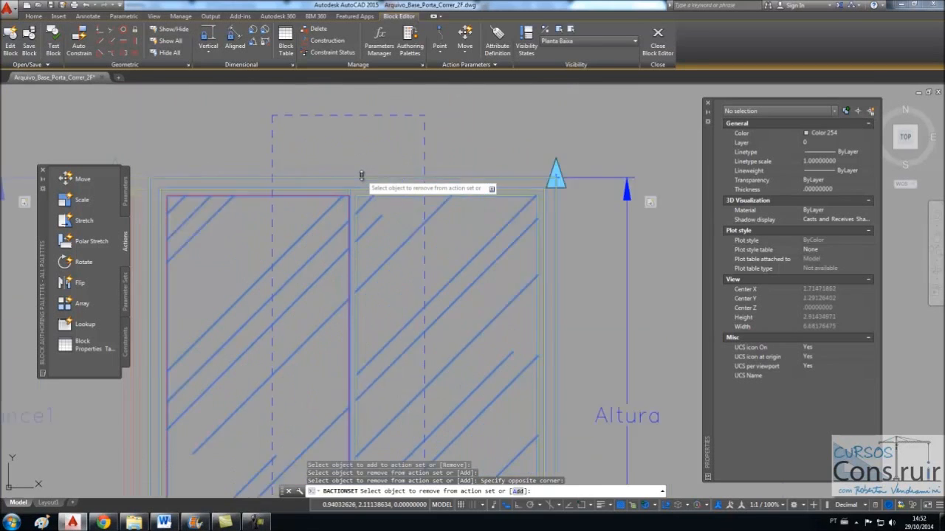
left_click(354, 198)
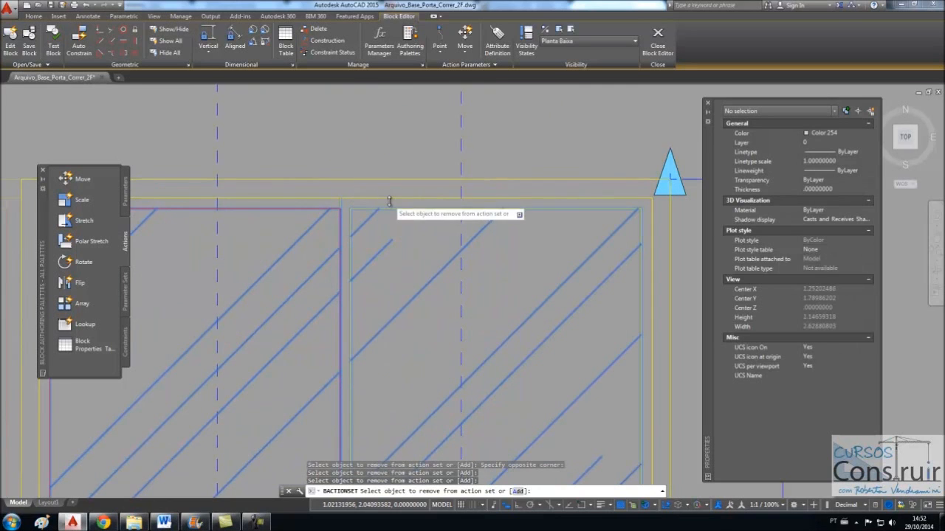
scroll(388, 200, "down", 9)
scroll(388, 197, "up", 7)
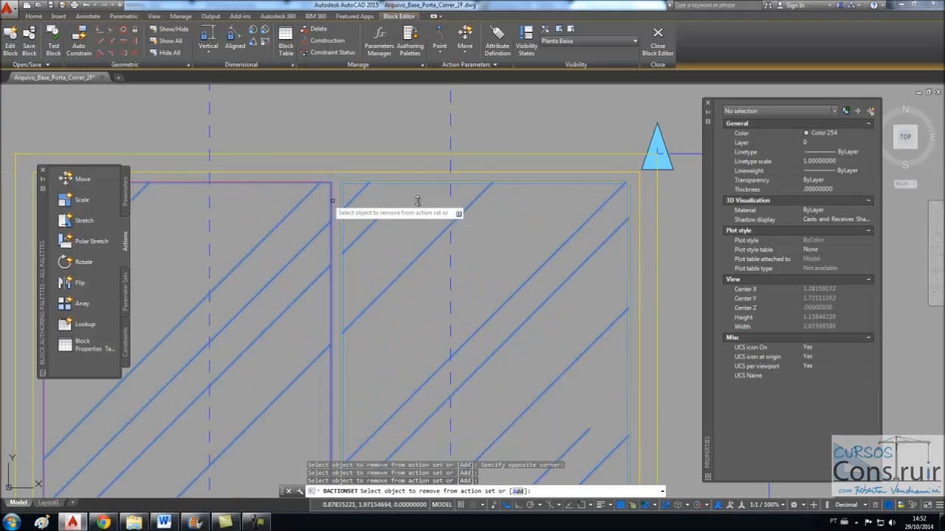
scroll(404, 169, "down", 9)
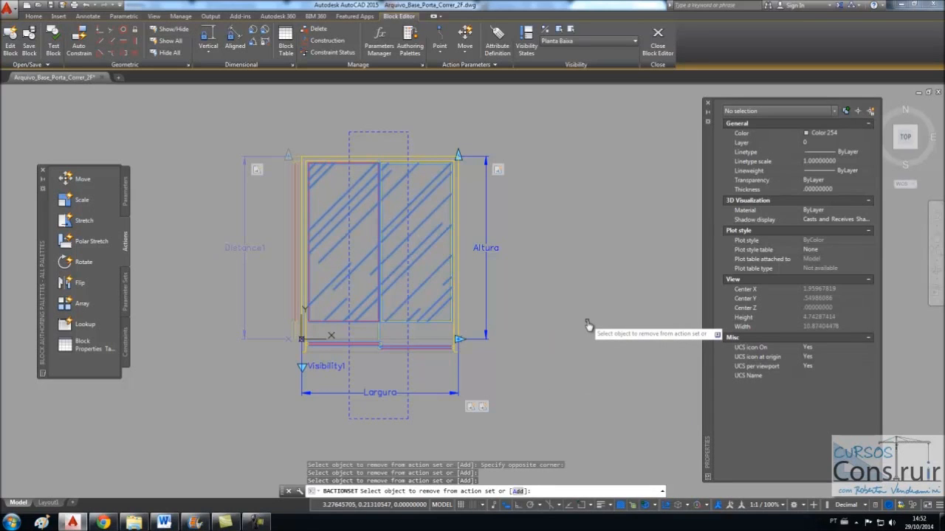
key("Return")
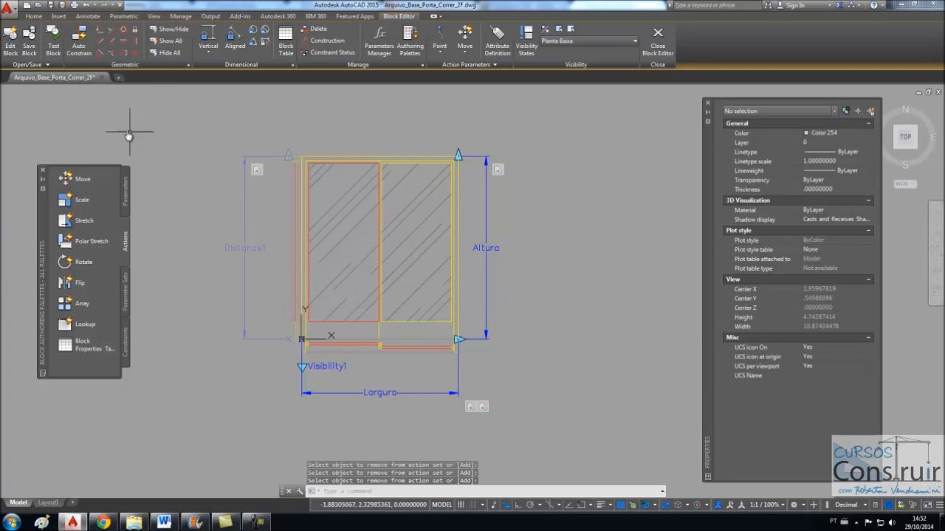
- Test the block in plan, stretching Largura to about 2.50, back in, and out to about 2.59
left_click(55, 56)
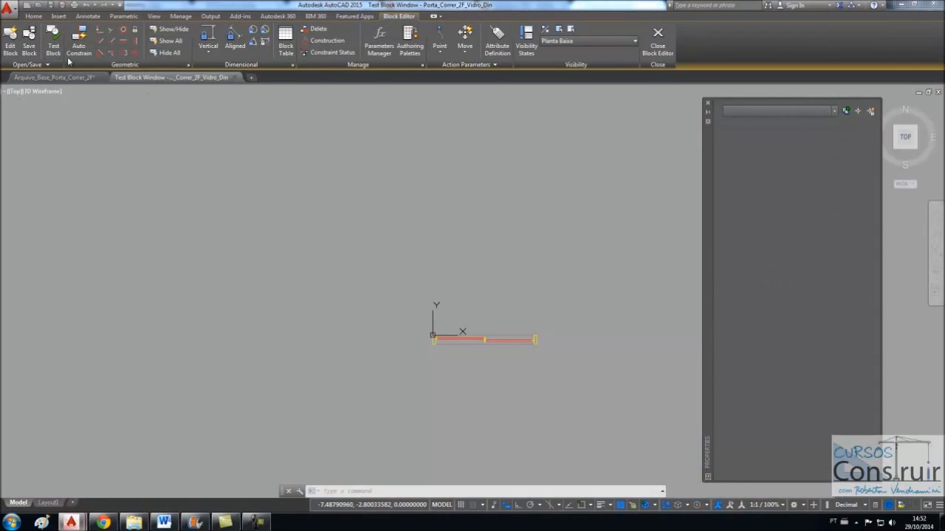
left_click(476, 310)
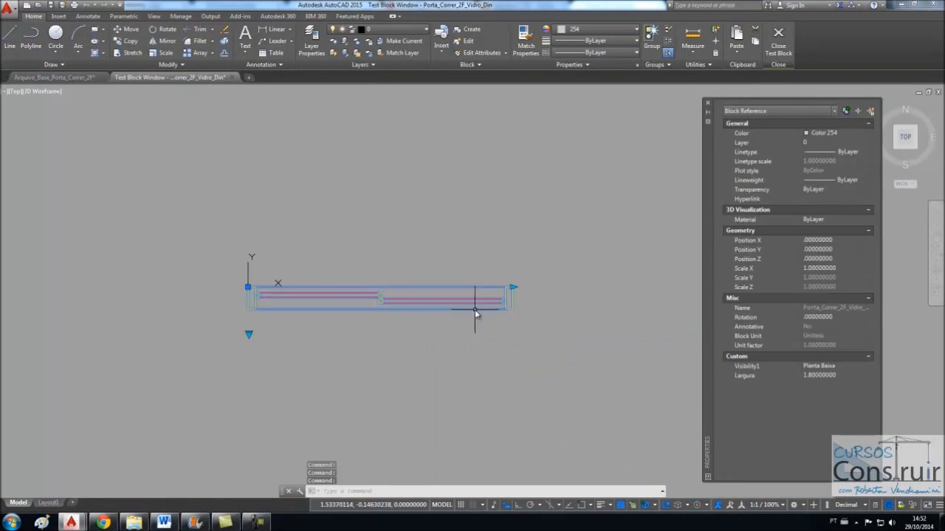
left_click(513, 288)
left_click(615, 288)
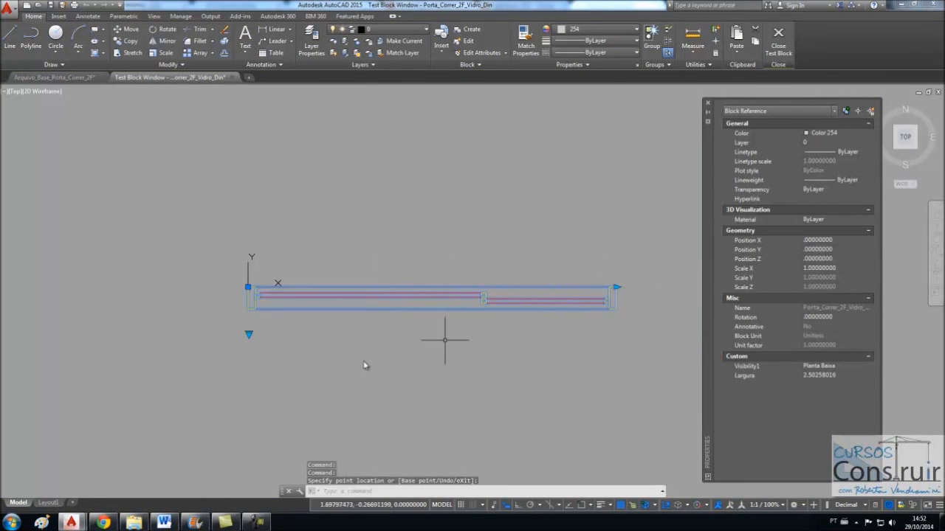
left_click(605, 288)
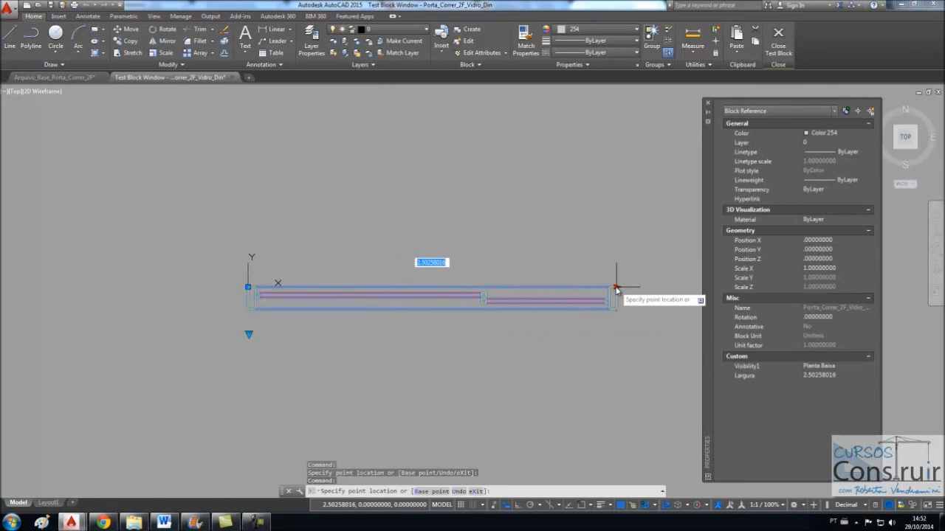
left_click(507, 288)
left_click(506, 288)
left_click(629, 288)
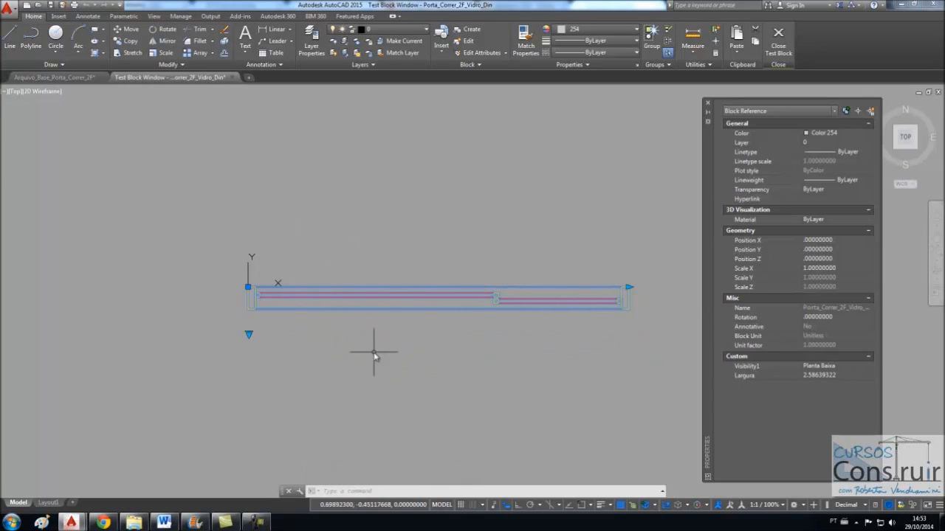
- Switch the test block to the Vista state, stretch Largura to about 3.55 and close the test
left_click(248, 335)
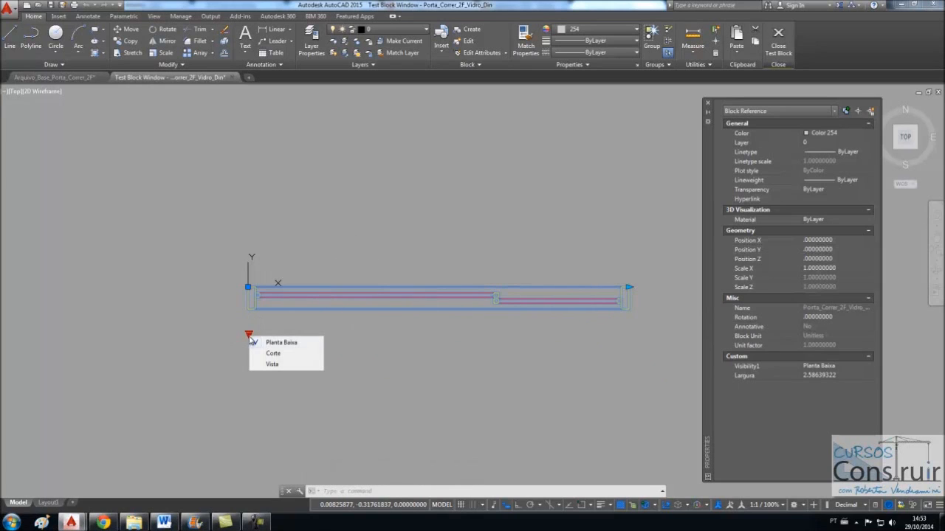
left_click(262, 365)
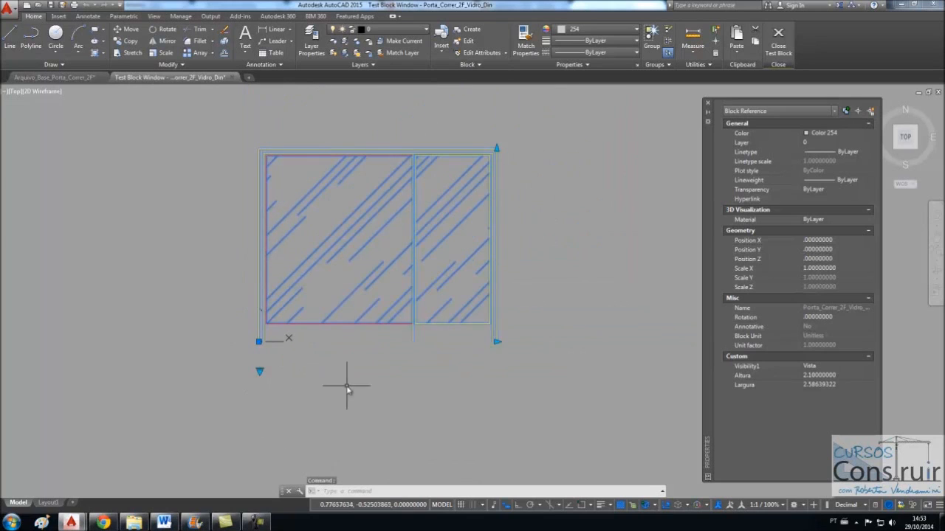
left_click(497, 341)
left_click(584, 341)
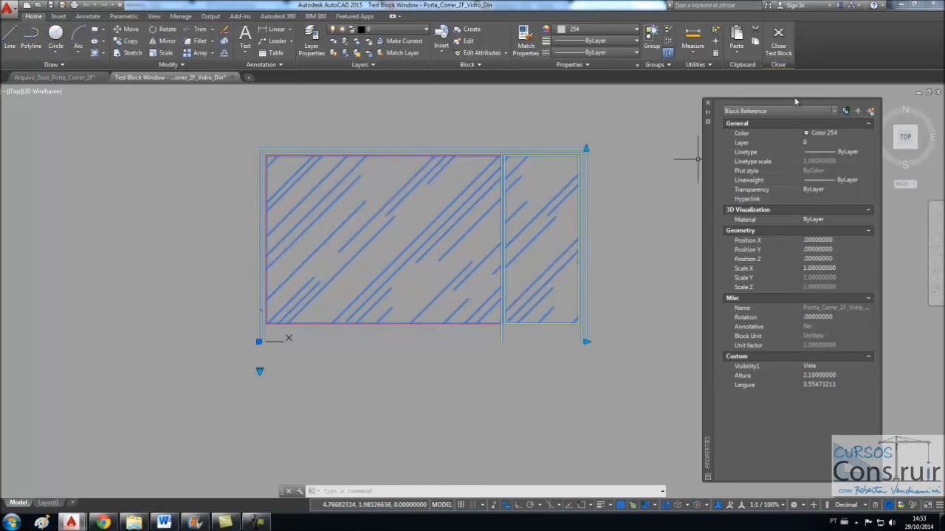
left_click(778, 50)
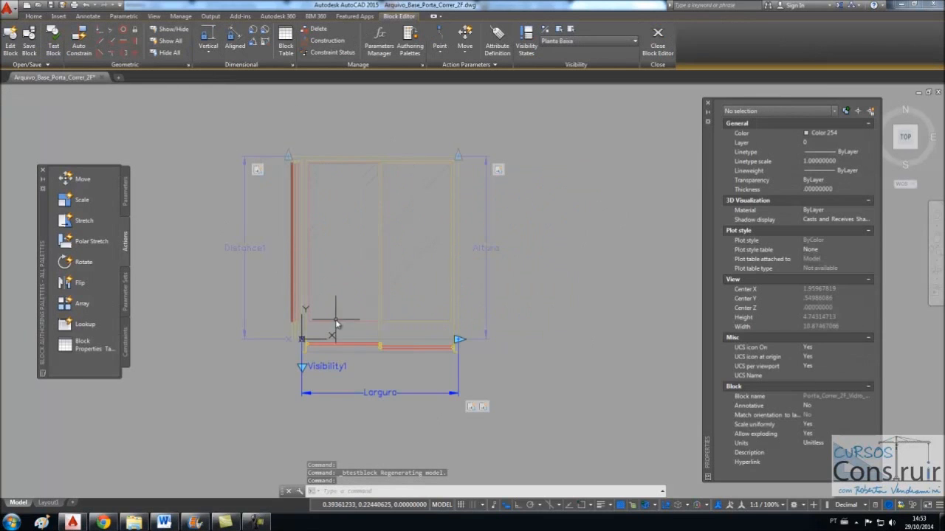
- Set the distance multiplier of Largura's central stretch action to 0.5
left_click(483, 408)
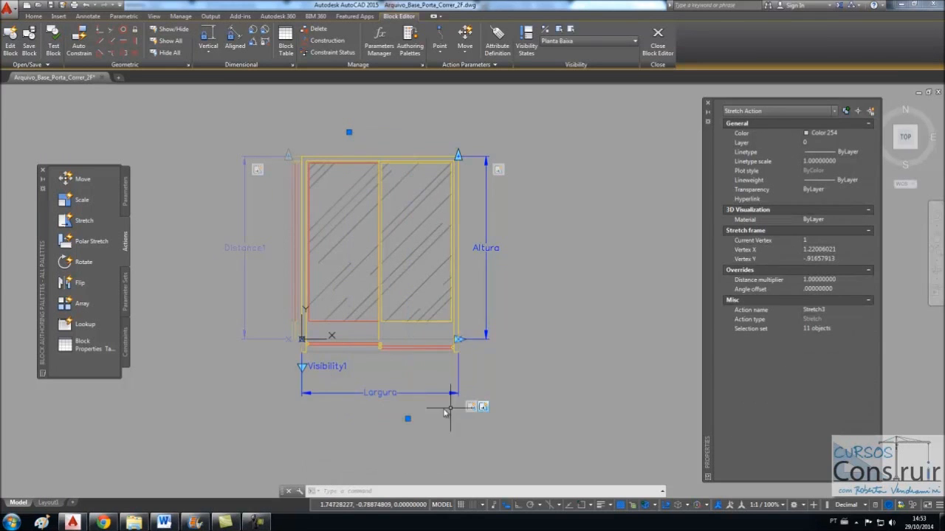
key("Escape")
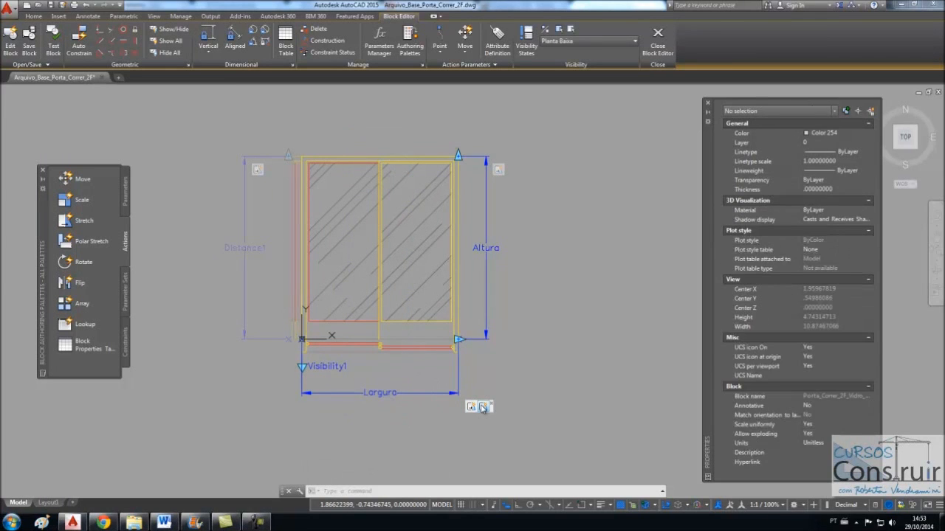
left_click(483, 408)
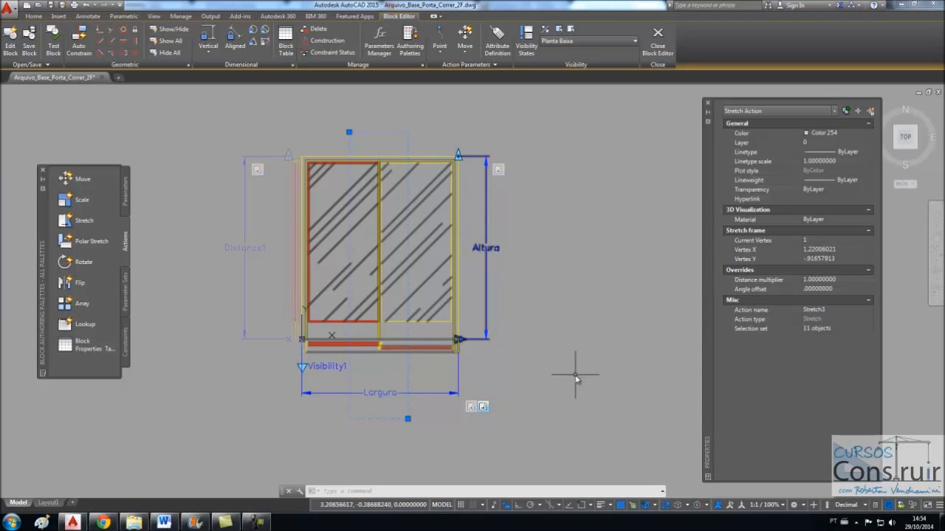
key("Escape")
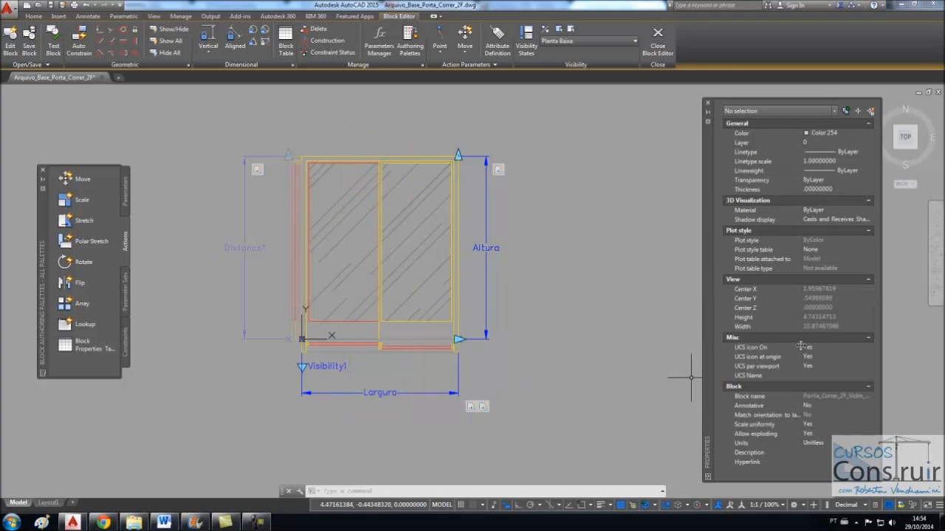
left_click(482, 408)
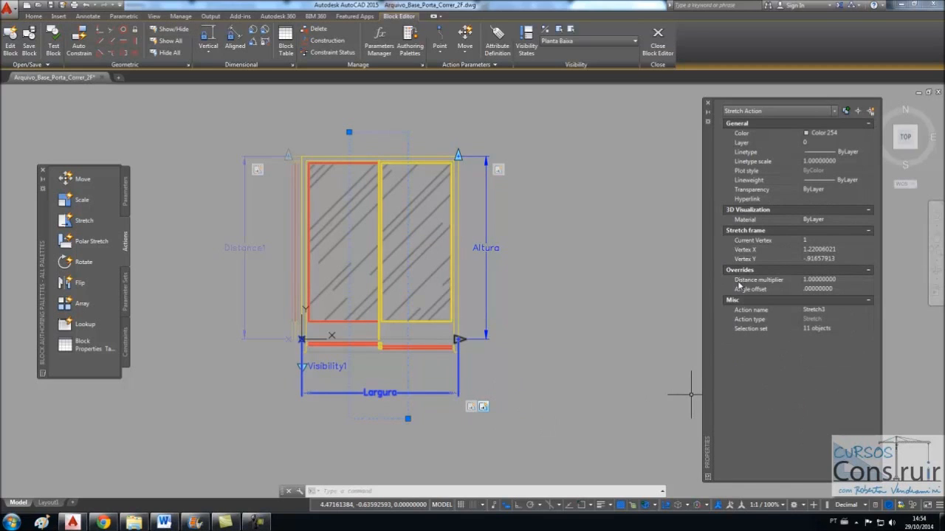
left_click(835, 280)
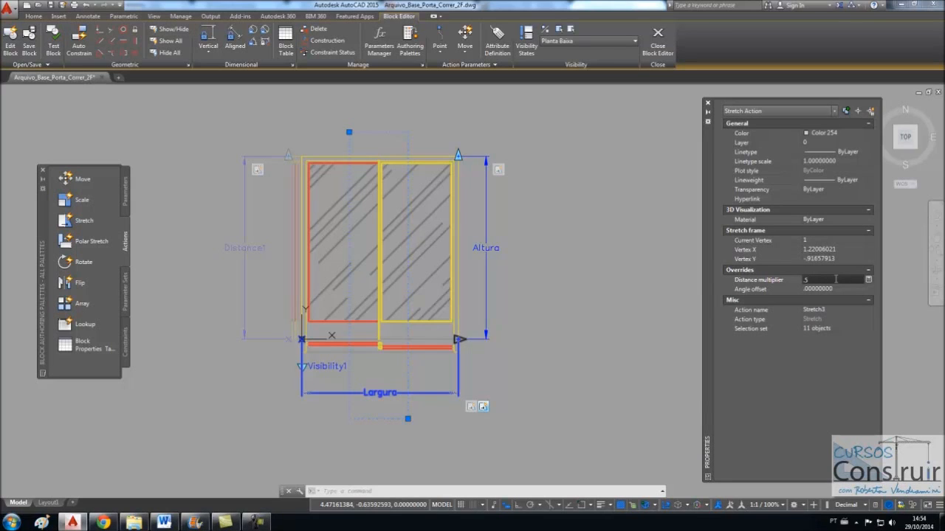
key("Return")
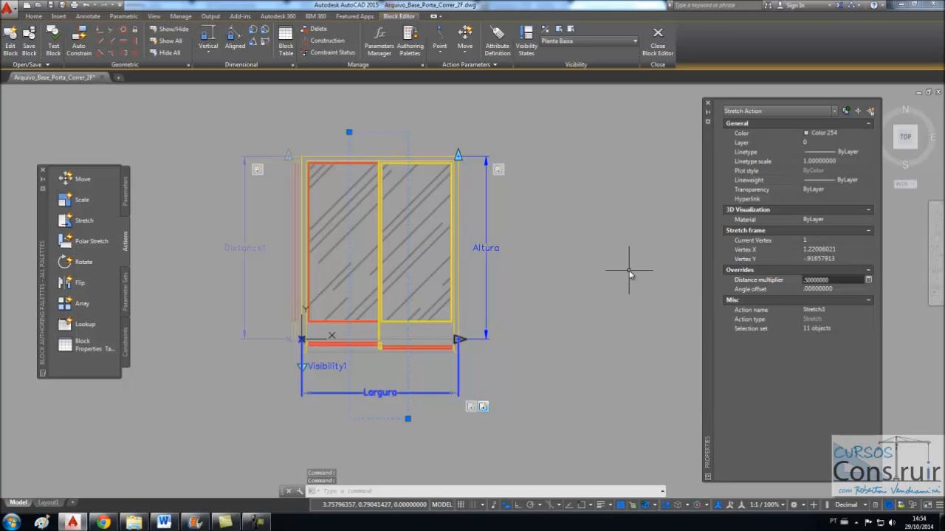
- Compare Largura's two stretch actions and apply 1/2 from QuickCalc as the central one's distance multiplier
left_click(483, 408)
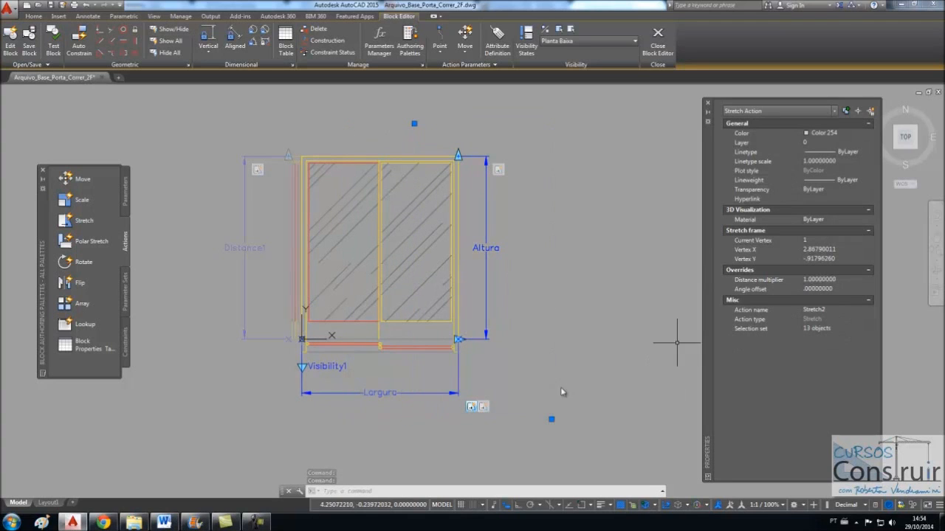
left_click(472, 407)
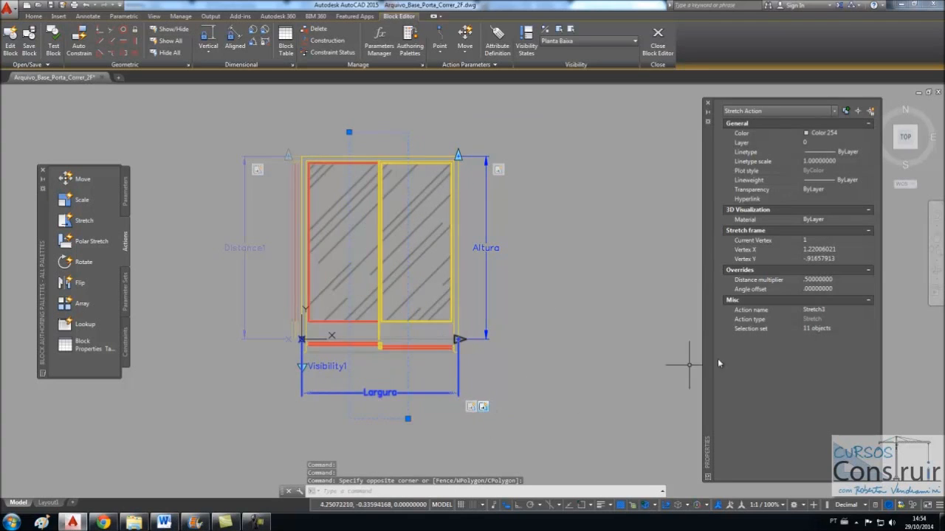
left_click(825, 280)
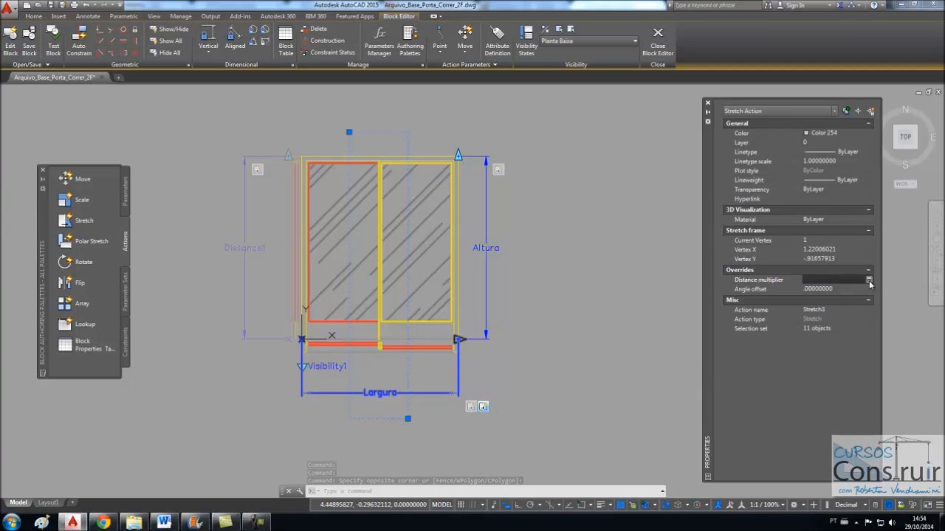
left_click(869, 281)
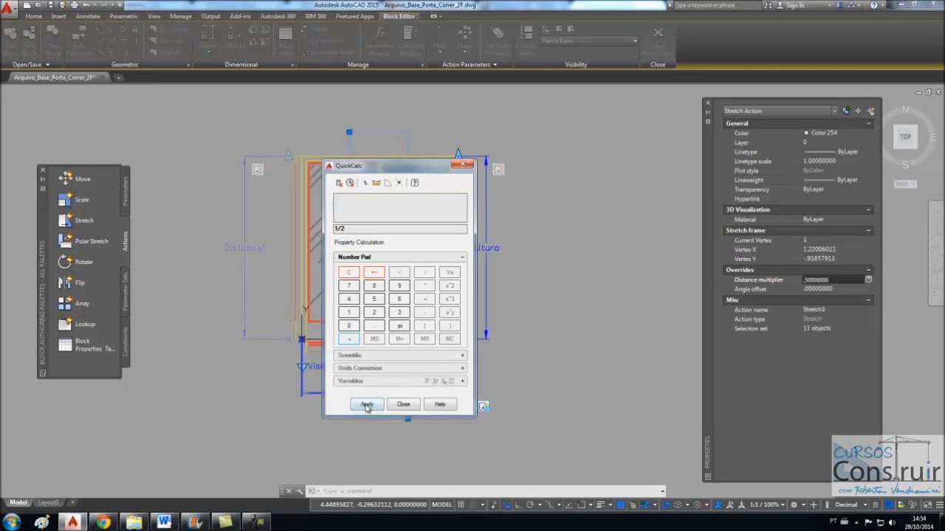
left_click(367, 406)
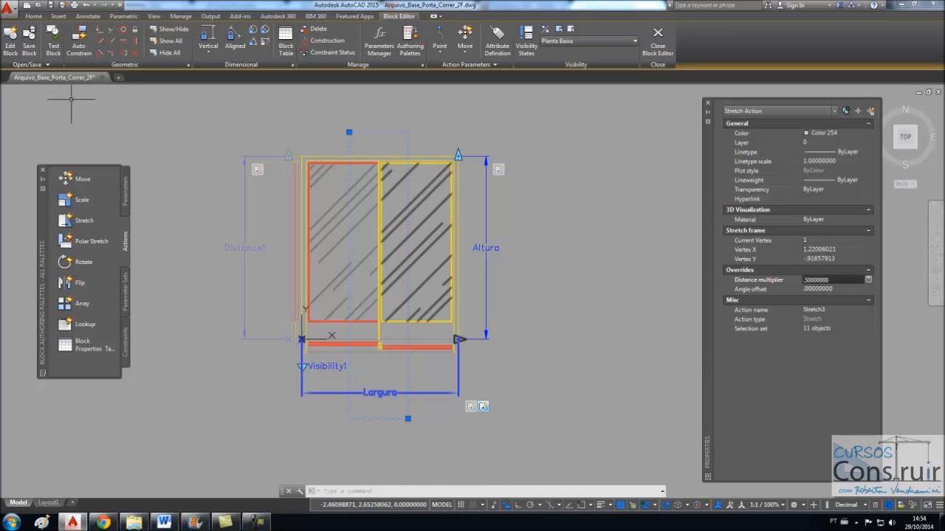
- Test the block again by stretching the plan's Largura to about 2.90
left_click(53, 43)
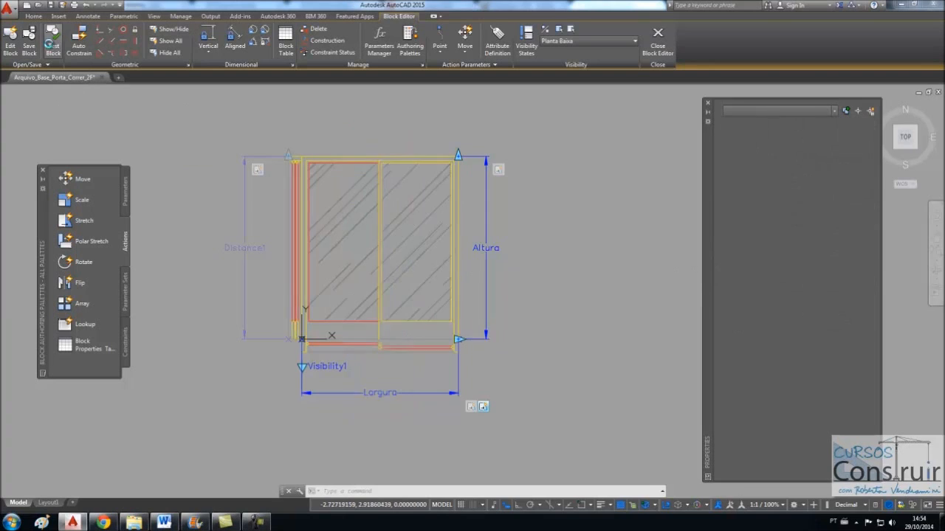
scroll(564, 388, "up", 4)
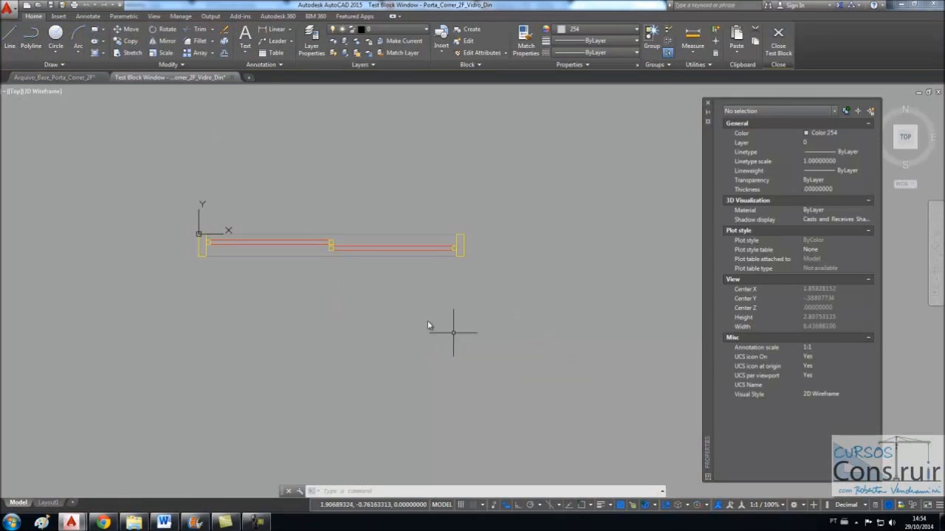
left_click(366, 259)
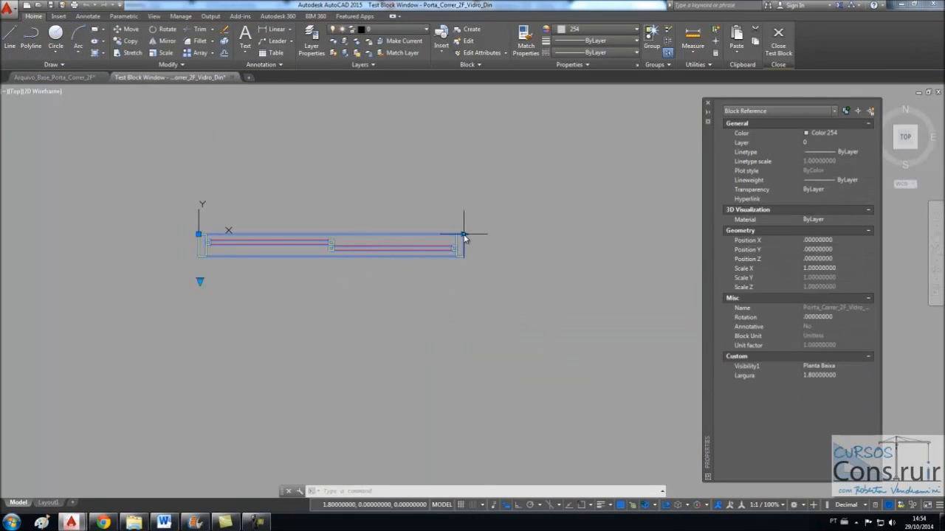
left_click(464, 235)
left_click(627, 235)
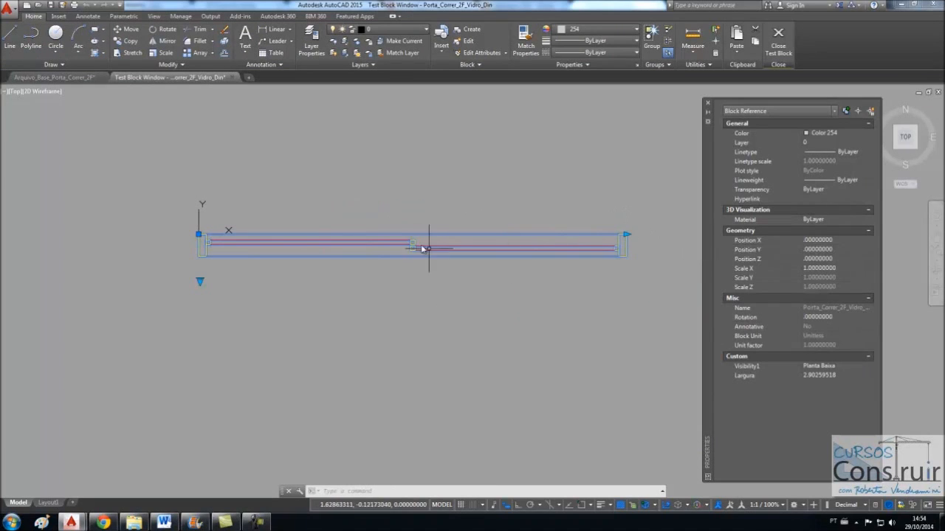
- Test the plan's width by stretching Largura to about 1.71, 2.89 and finally 2.10
left_click(626, 234)
left_click(451, 234)
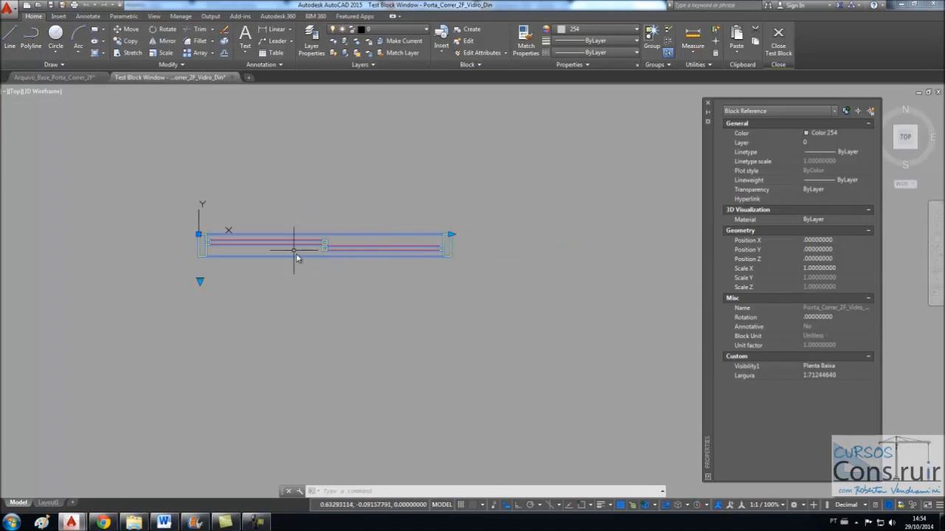
left_click(451, 235)
left_click(624, 235)
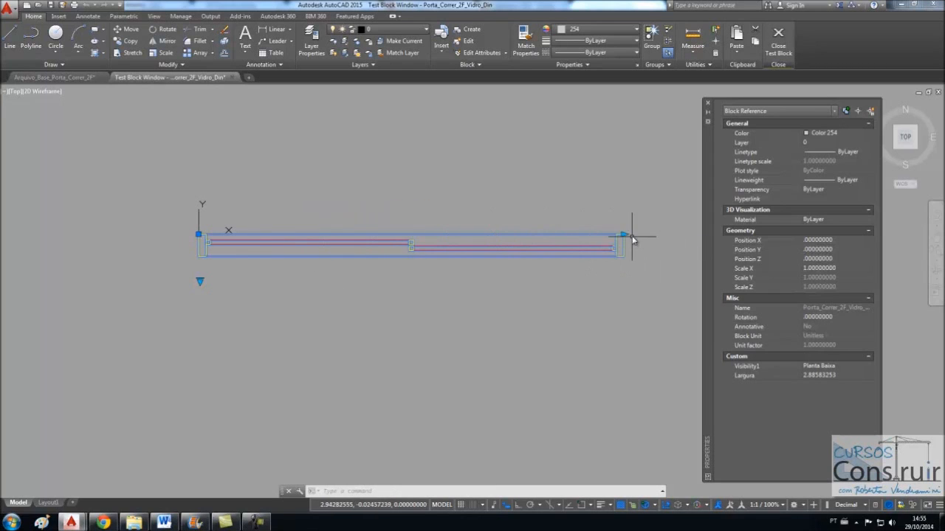
left_click(624, 235)
left_click(509, 238)
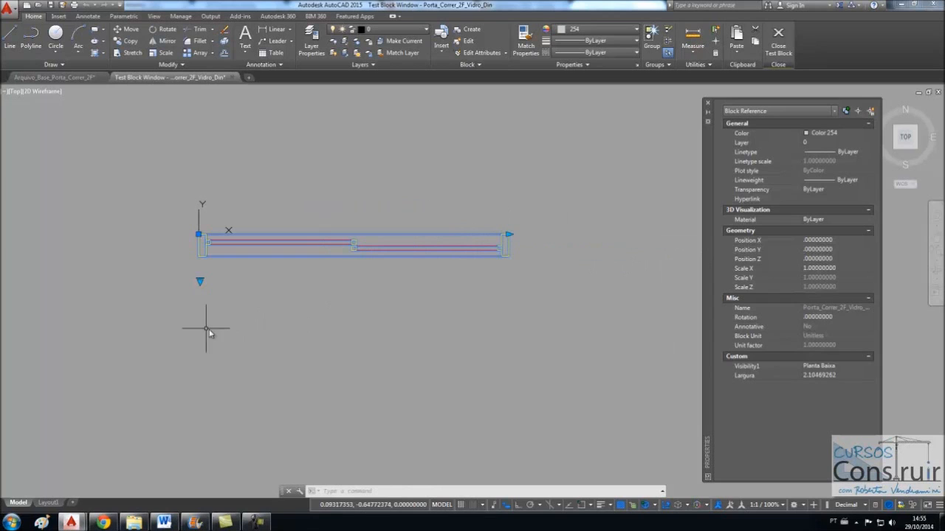
- Switch the test block to the Vista state and stretch Largura wider and narrower, ending at about 3.31
left_click(200, 283)
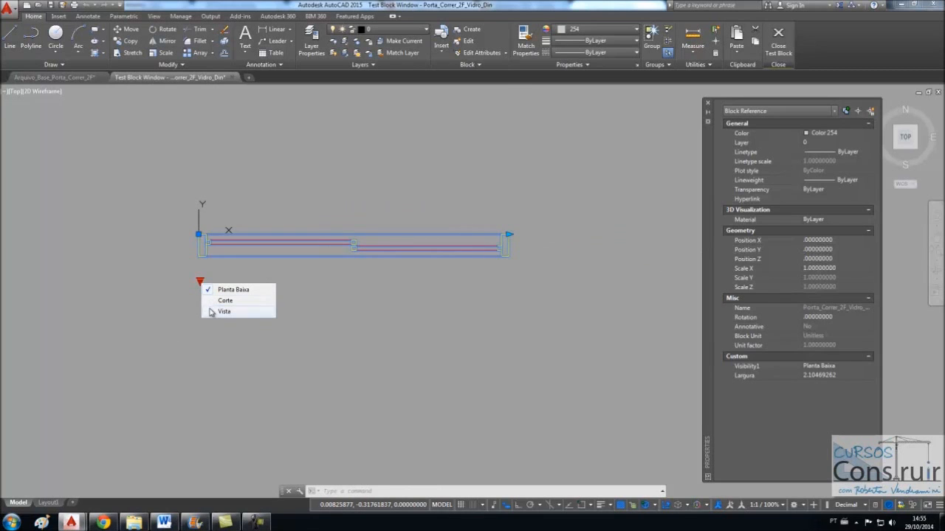
left_click(210, 311)
scroll(280, 421, "down", 2)
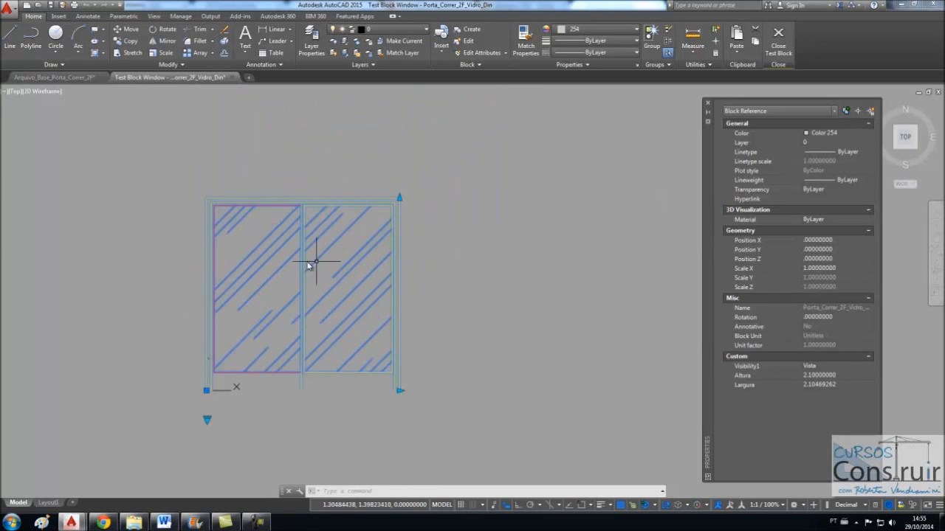
left_click(400, 391)
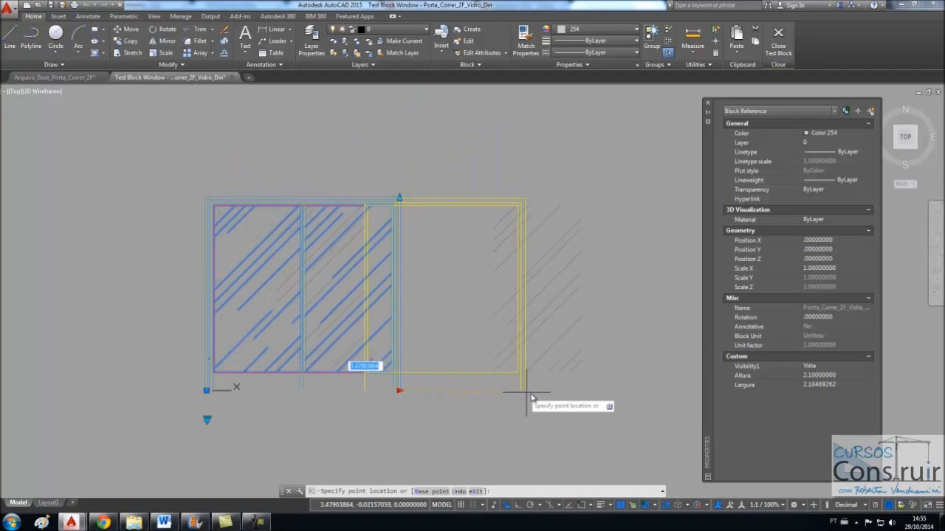
left_click(549, 390)
left_click(549, 391)
left_click(439, 390)
left_click(439, 390)
left_click(510, 390)
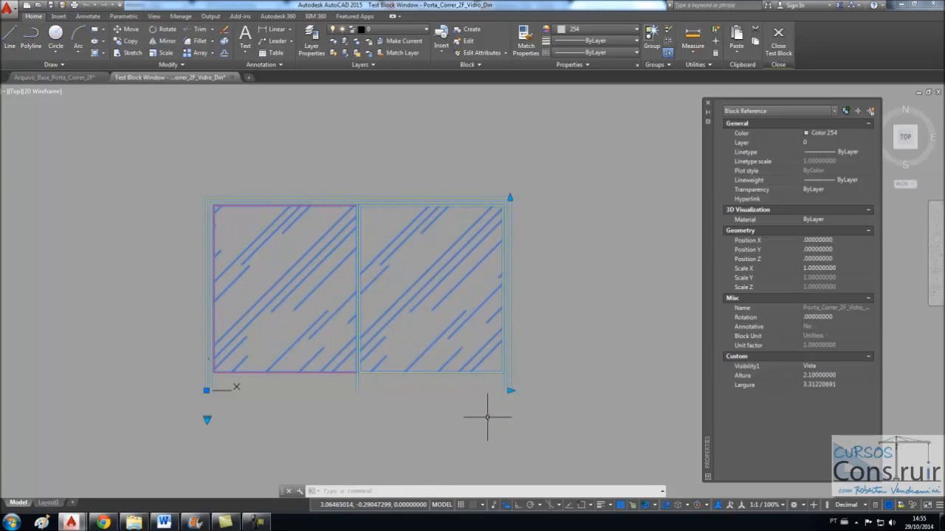
- Close the test block and the block editor, saving the parameter changes to the door block
left_click(778, 38)
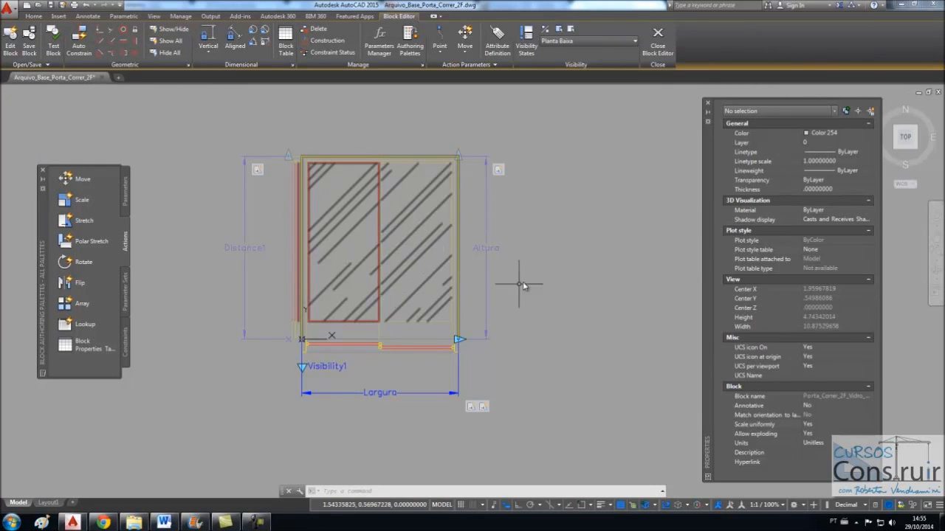
left_click(659, 48)
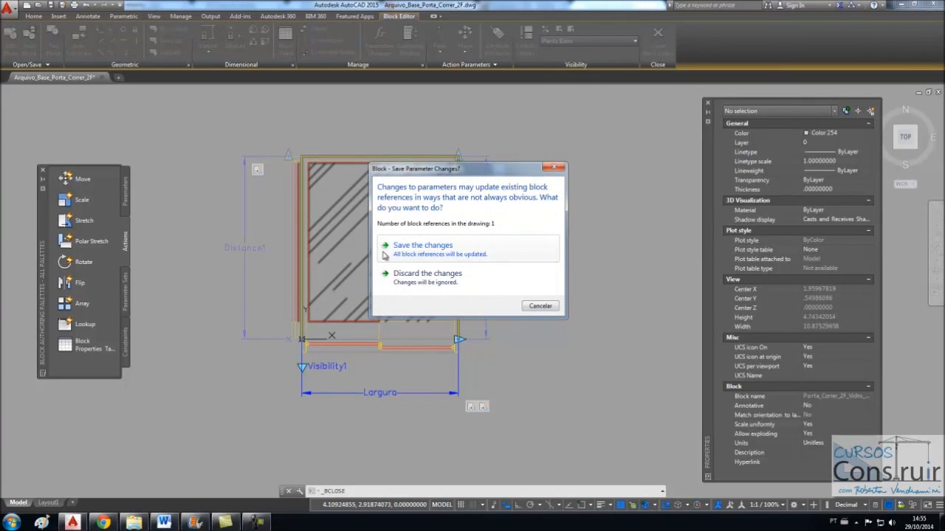
left_click(423, 245)
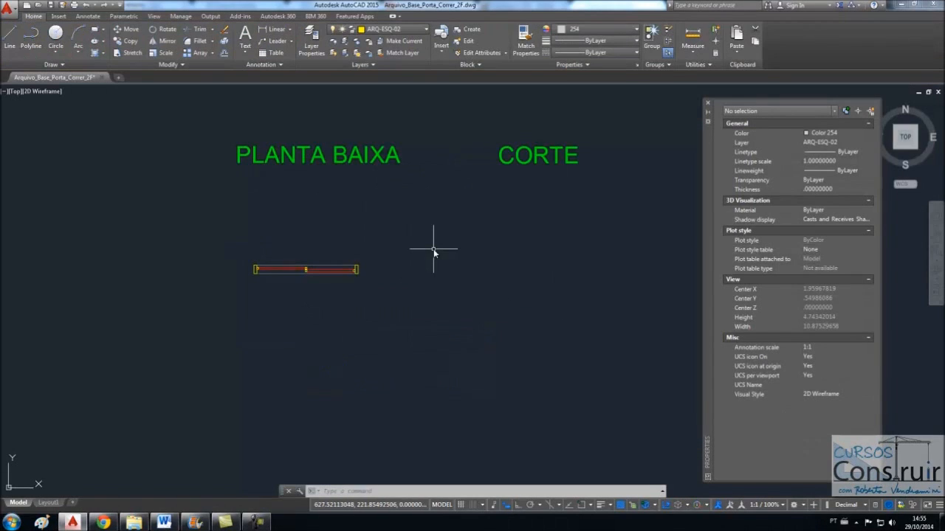
- Apply the preset sizes 2.00x2.10 and 1.60x2.30 to the finished door block under BLOCO INTELIGENTE using its lookup list
scroll(419, 254, "down", 5)
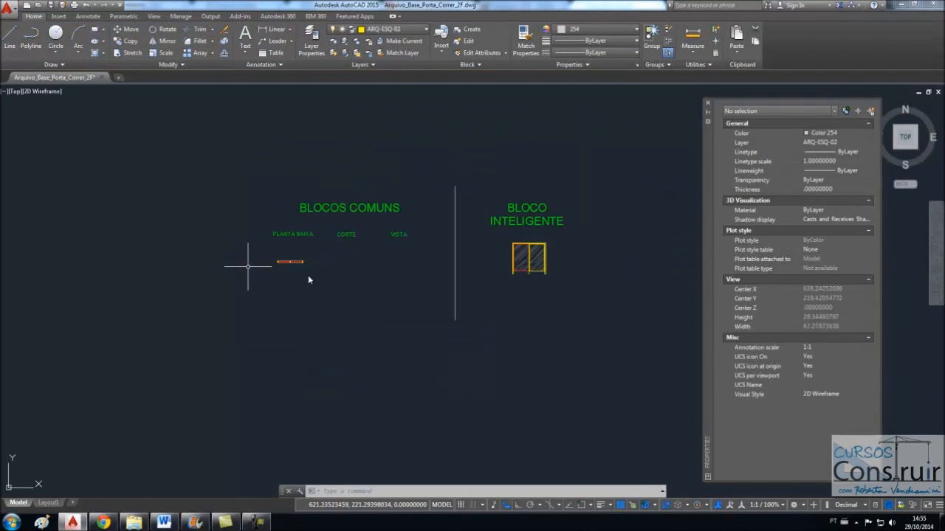
scroll(576, 269, "up", 8)
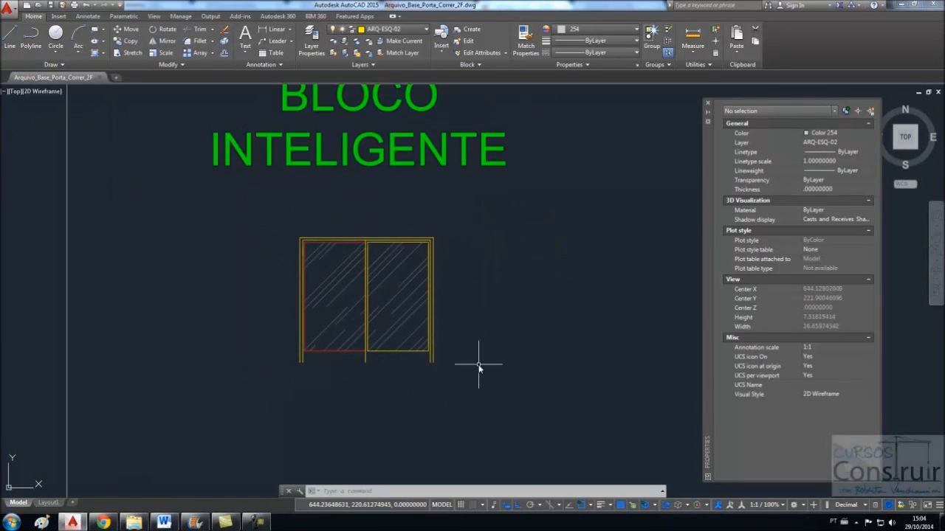
left_click(433, 360)
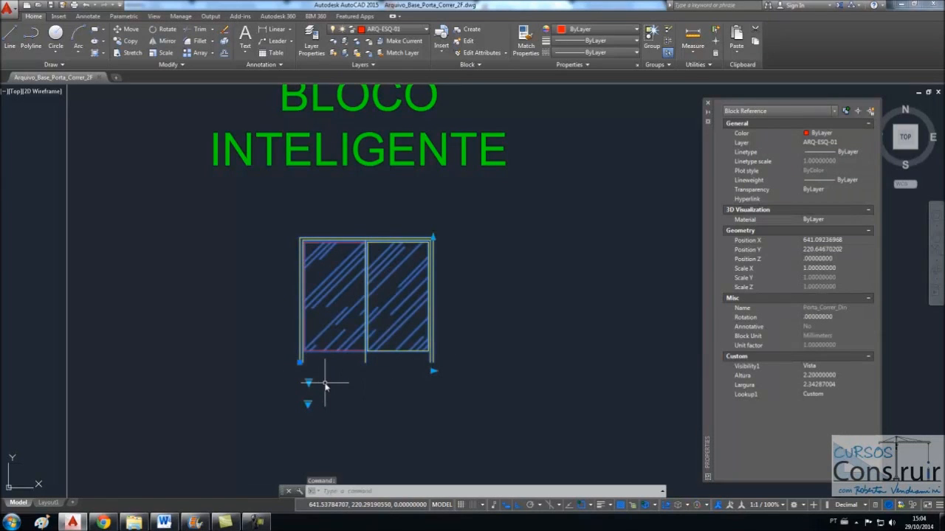
left_click(309, 405)
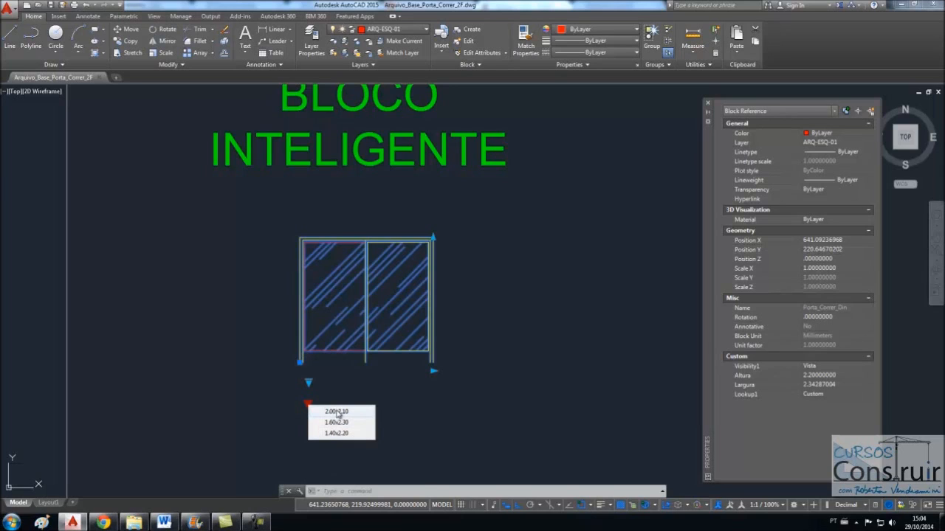
left_click(343, 417)
left_click(307, 405)
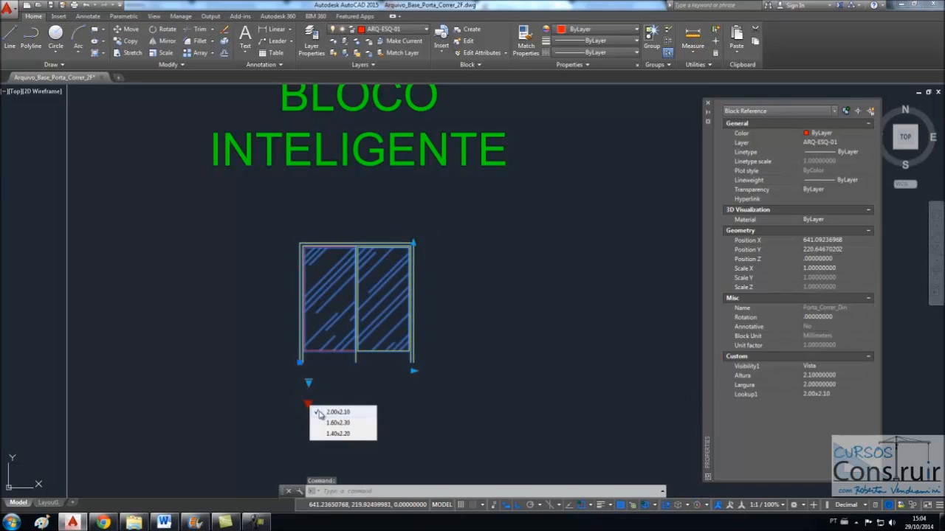
left_click(330, 423)
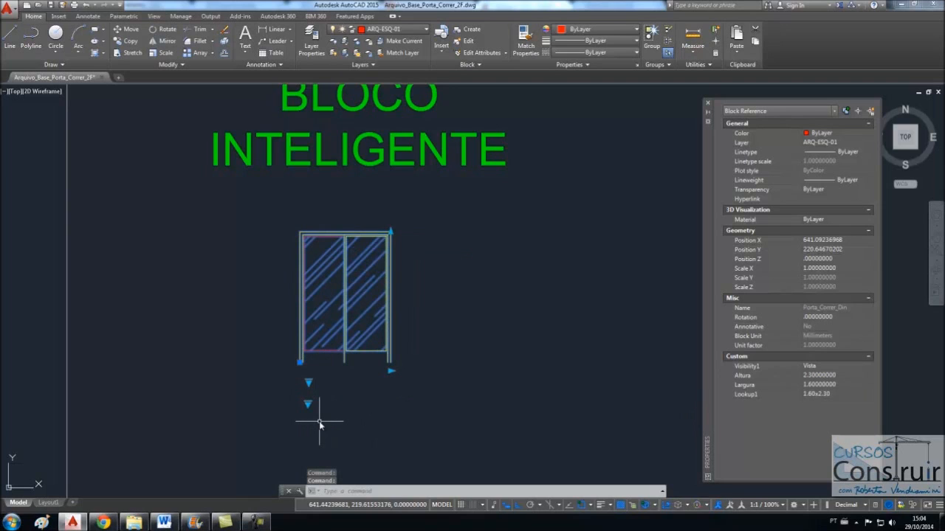
key("Escape")
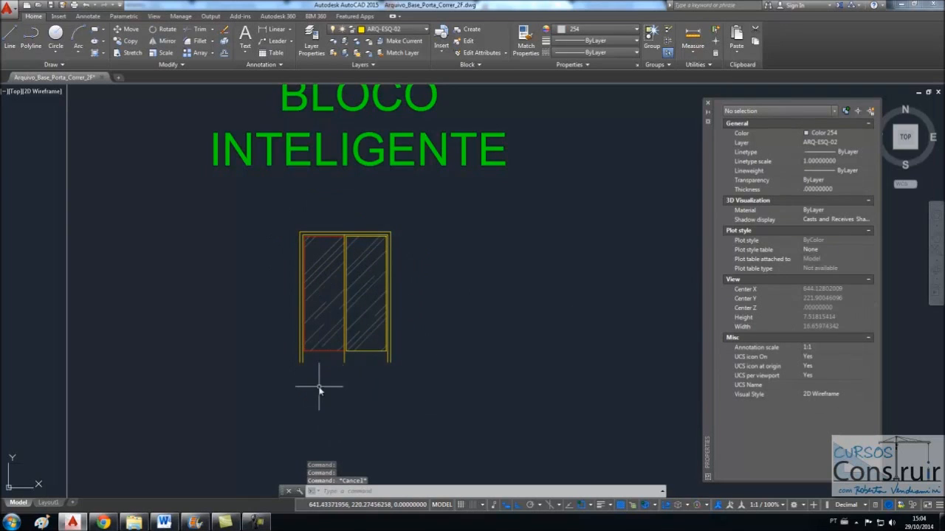
- Open the sliding door block under PLANTA BAIXA in the block editor
scroll(544, 262, "down", 6)
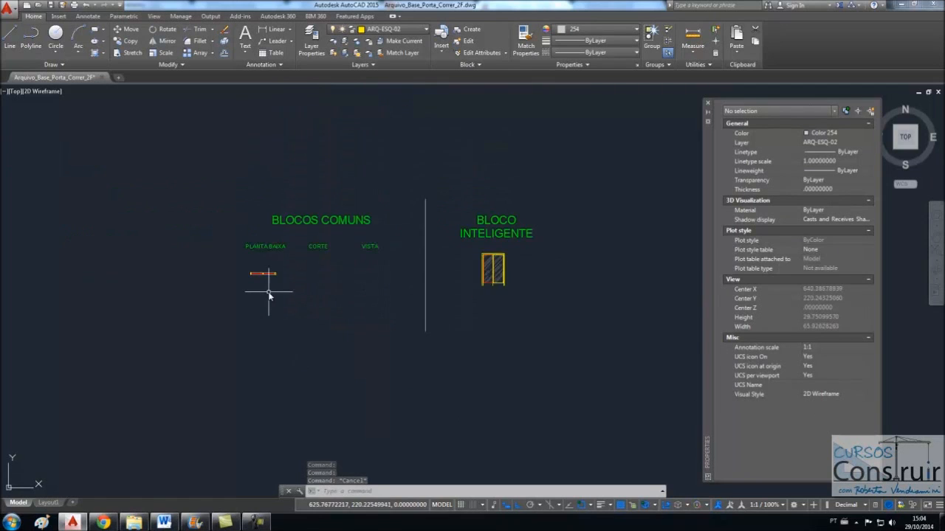
scroll(270, 294, "up", 8)
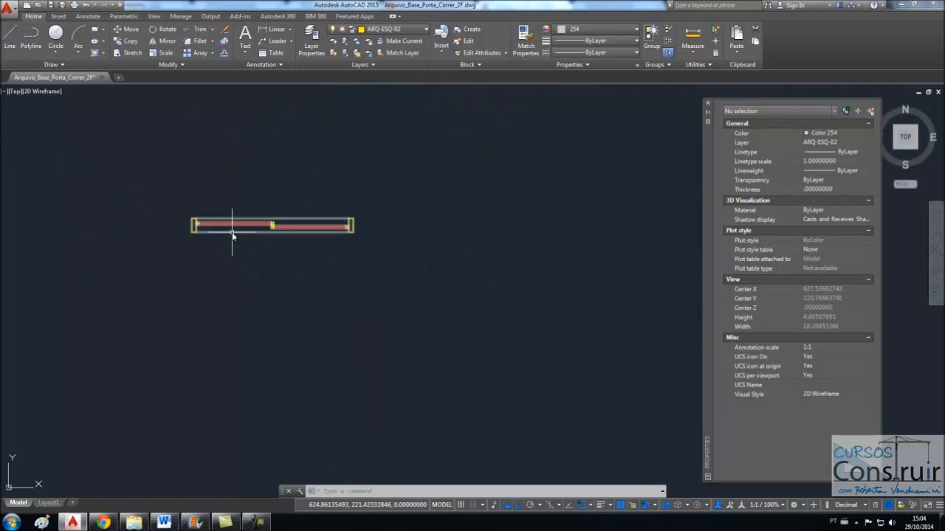
double_click(232, 234)
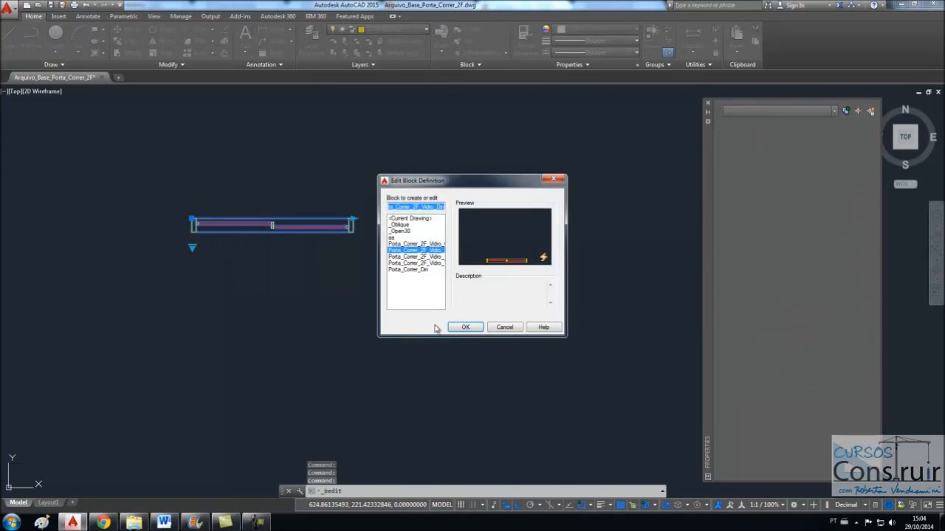
left_click(466, 326)
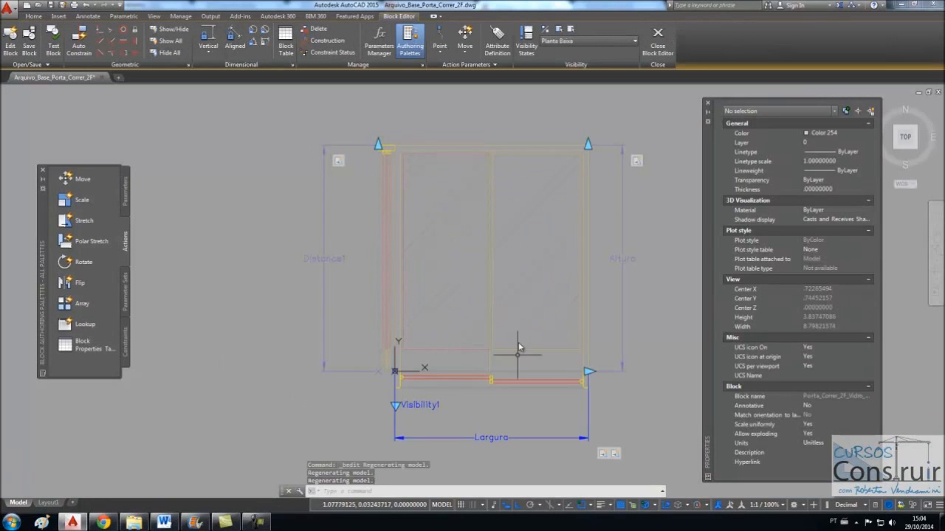
- Move the Visibility1 parameter straight down to just below the Largura dimension, at about Y -0.77
scroll(283, 317, "down", 1)
scroll(301, 263, "down", 1)
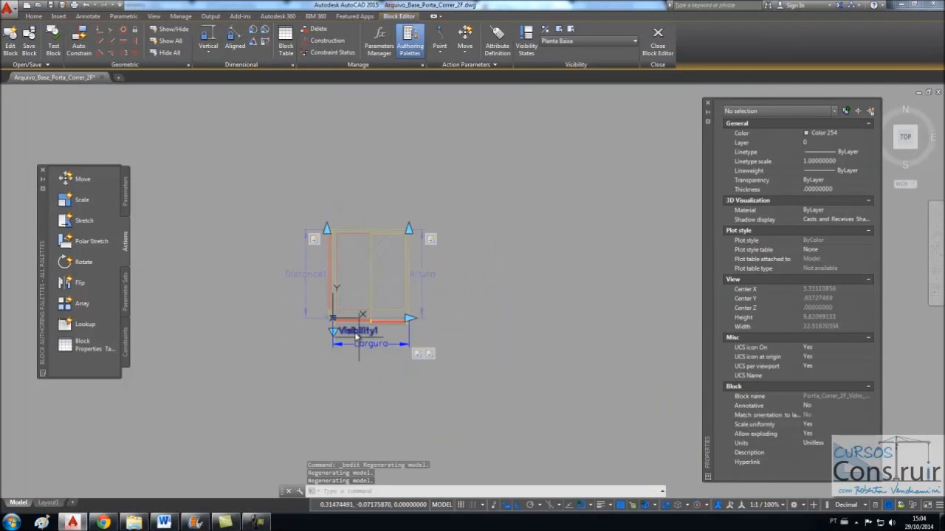
scroll(321, 328, "up", 2)
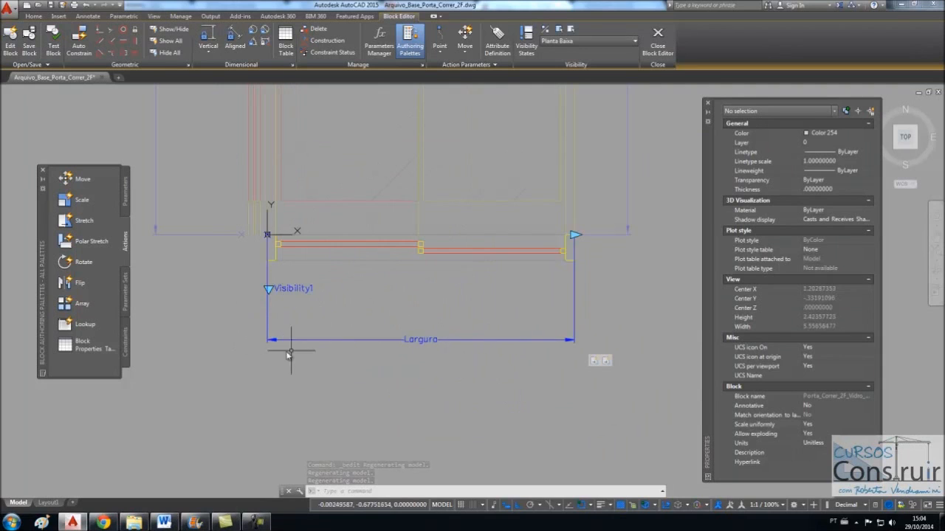
left_click(290, 288)
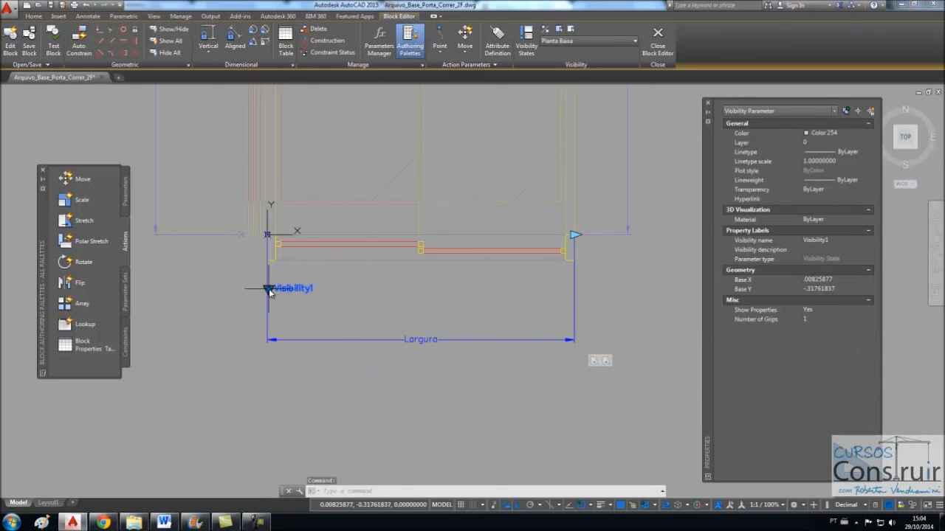
left_click(268, 289)
left_click(268, 367)
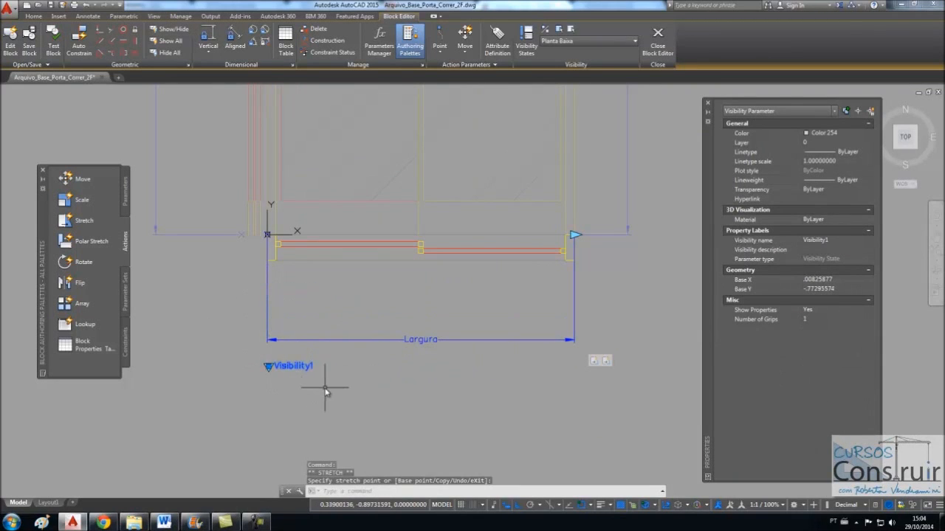
key("Escape")
- Place a Lookup parameter directly below the Visibility1 parameter
scroll(345, 343, "down", 2)
scroll(347, 357, "up", 2)
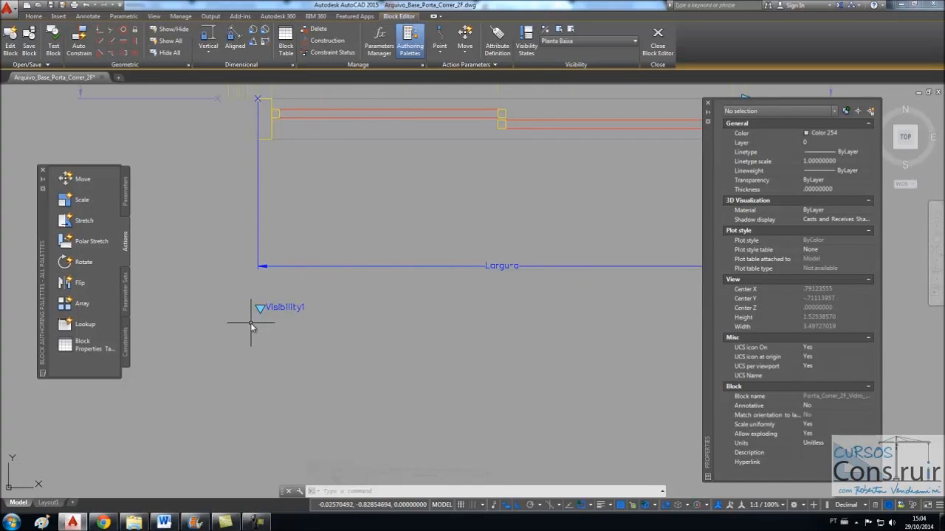
left_click(126, 198)
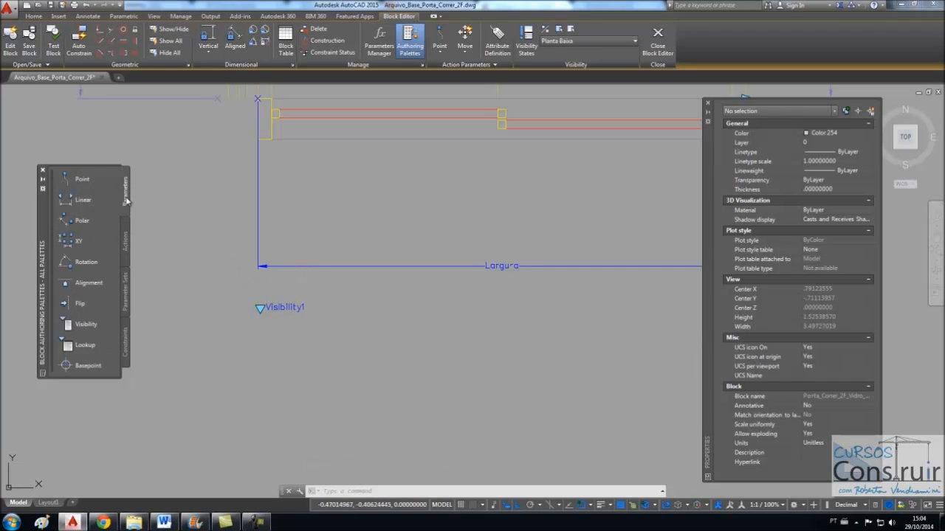
left_click(74, 345)
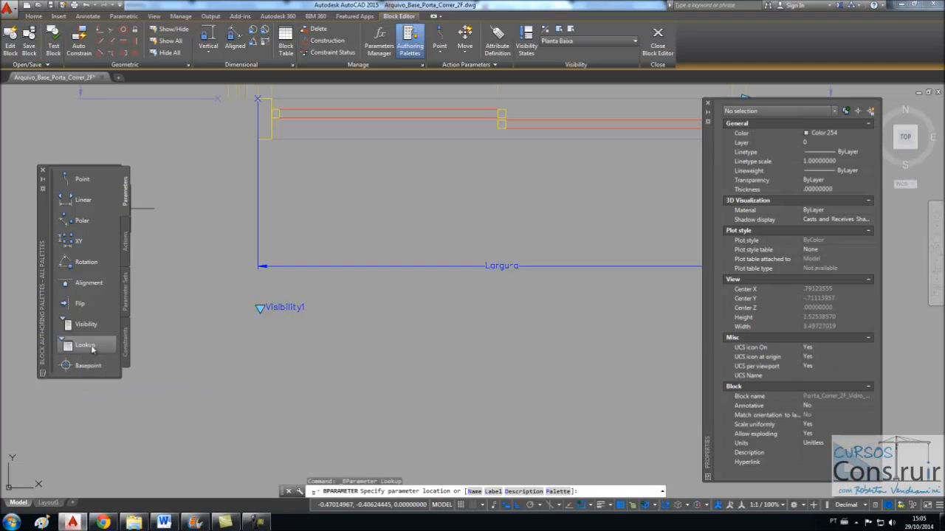
left_click(260, 332)
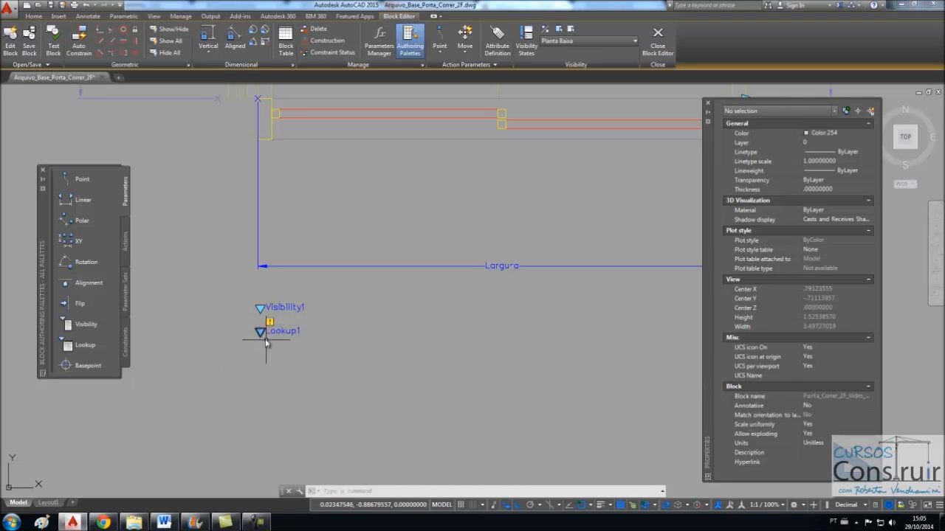
- Add a Lookup action to the Lookup1 parameter below Visibility1
left_click(125, 244)
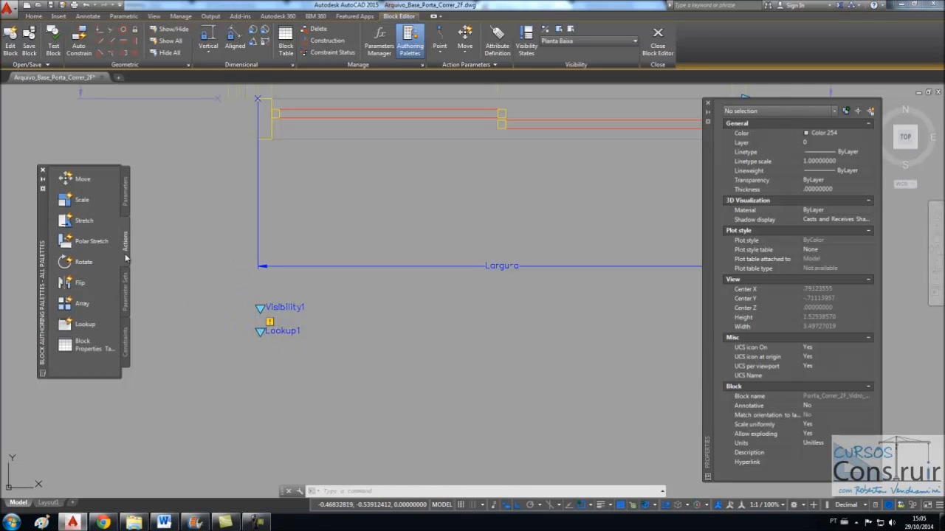
left_click(125, 198)
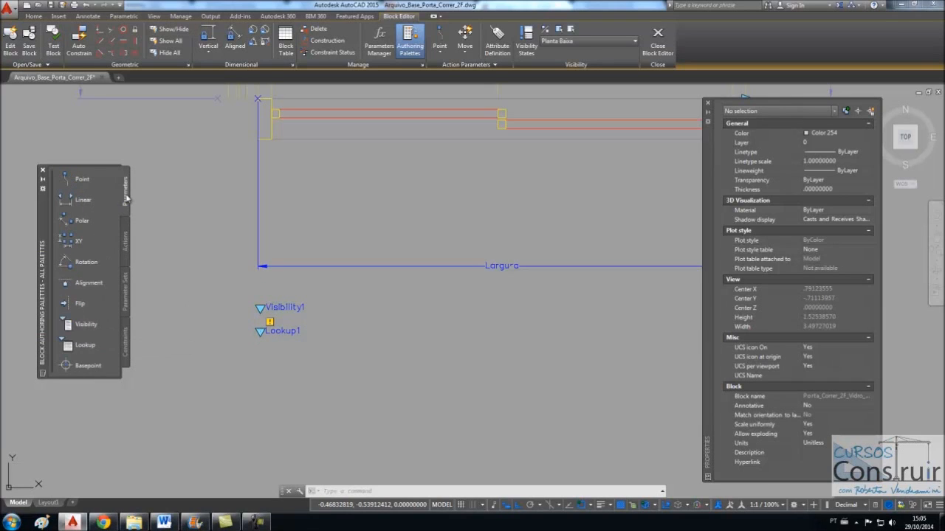
left_click(126, 247)
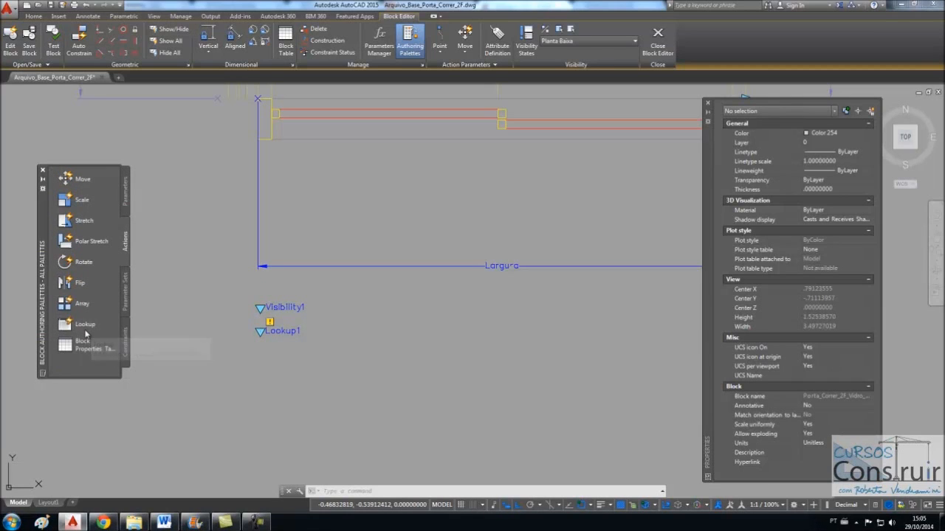
left_click(74, 326)
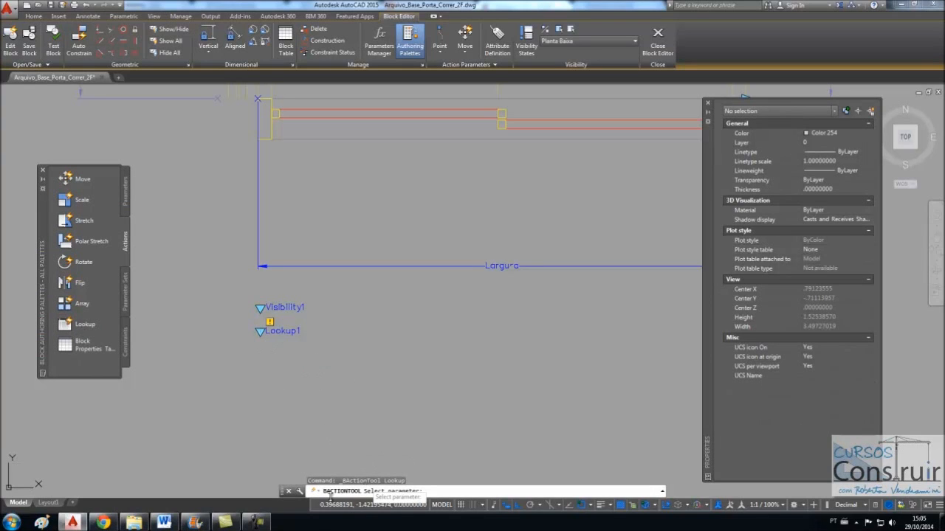
left_click(281, 333)
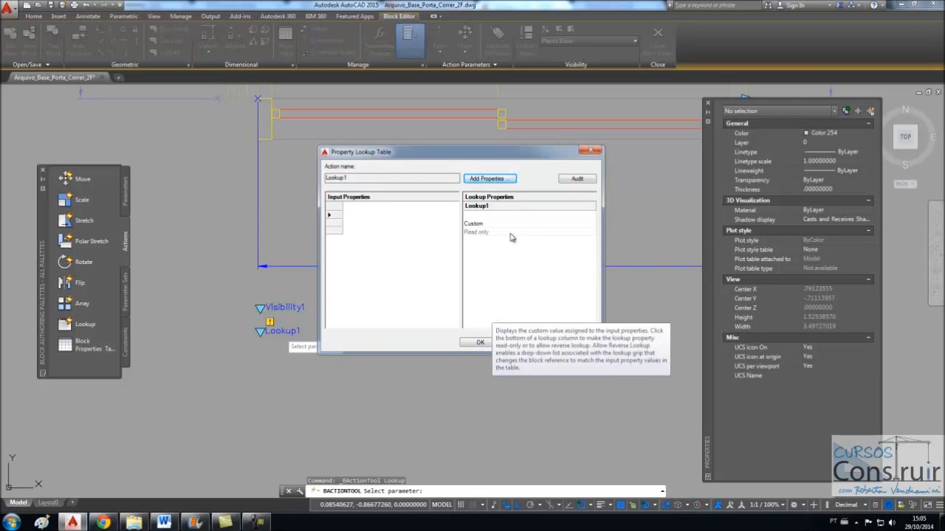
- Add the Altura and Largura parameters together as input properties of the lookup table
left_click(485, 180)
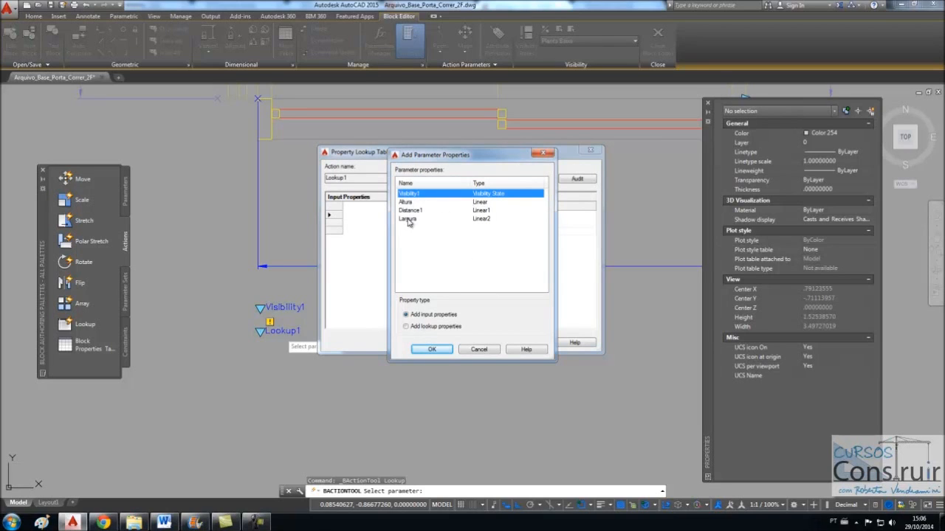
left_click(409, 220)
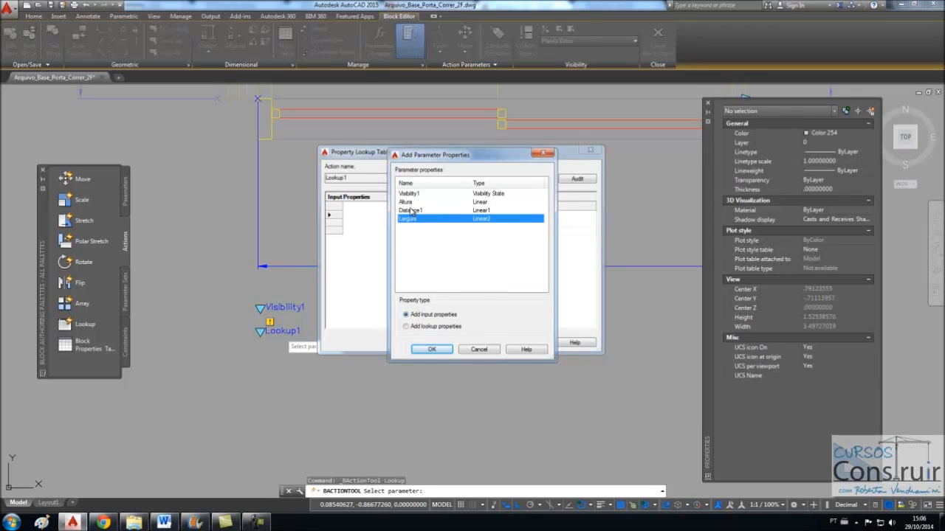
left_click(410, 202, "ctrl")
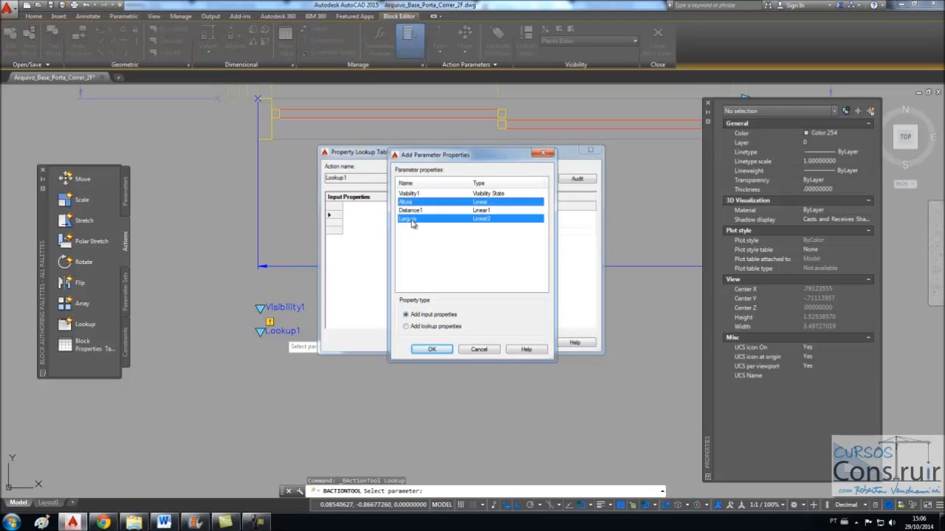
left_click(430, 349)
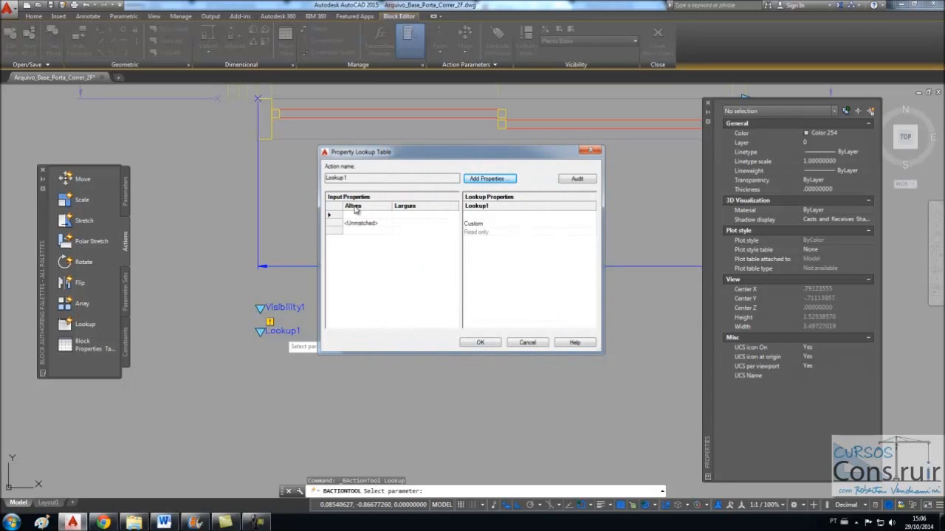
- Reorder the input property columns of the lookup table so Largura comes before Altura
left_click_drag(406, 209, 356, 210)
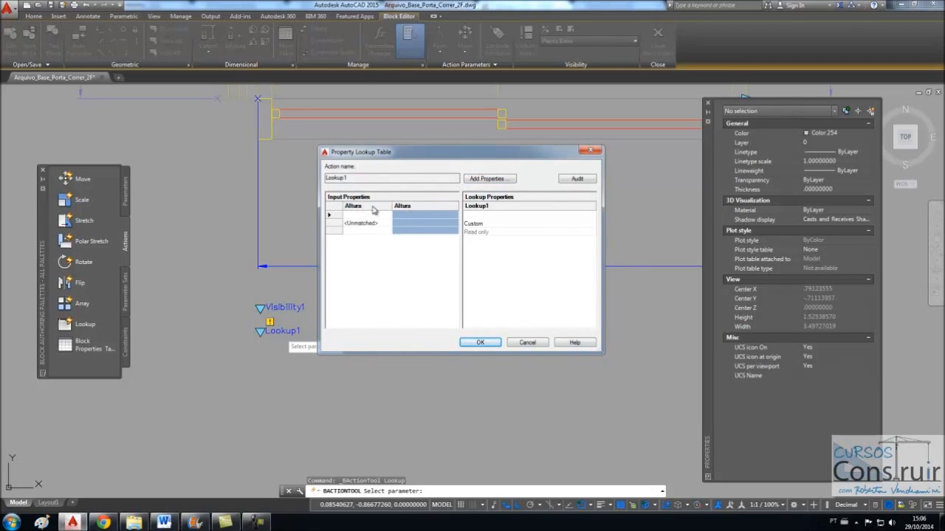
left_click(382, 211)
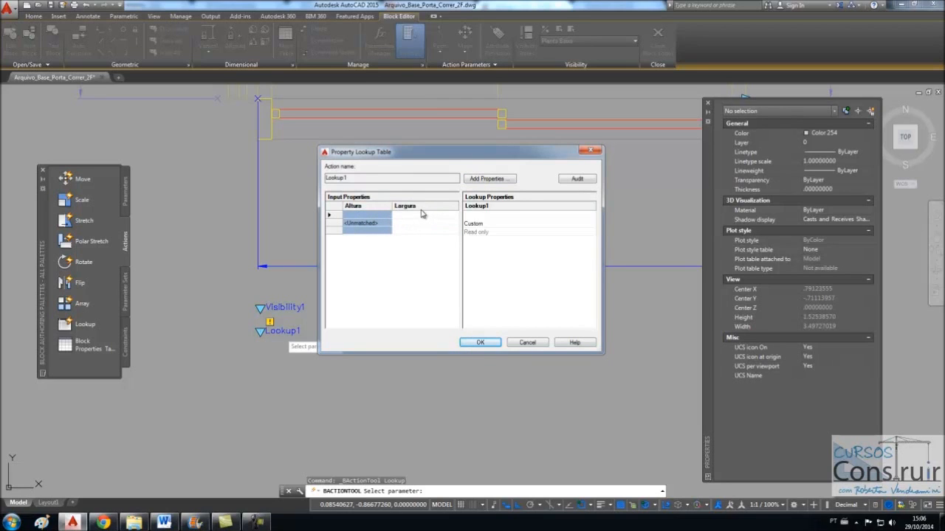
left_click_drag(425, 211, 373, 211)
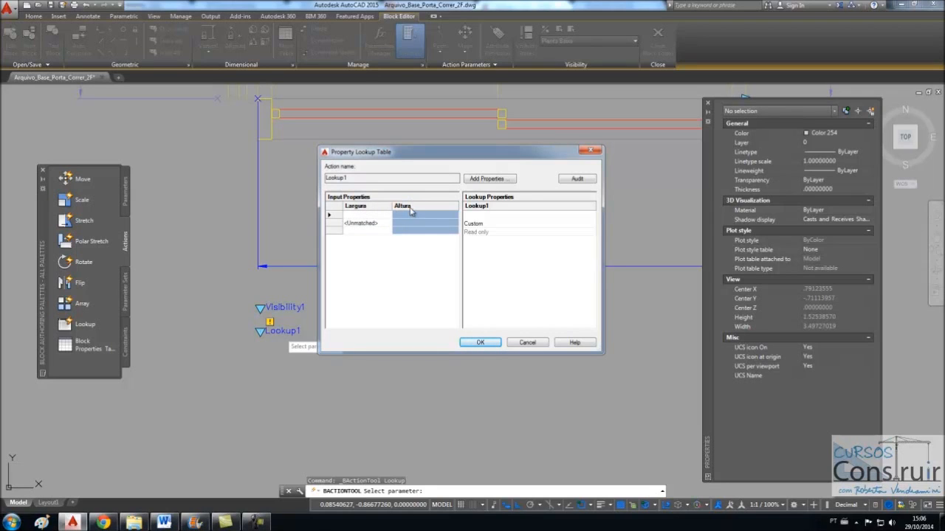
- Fill the first lookup row with Largura 1.80, Altura 2.10 and the name Porta 1.80x2.10
left_click(353, 214)
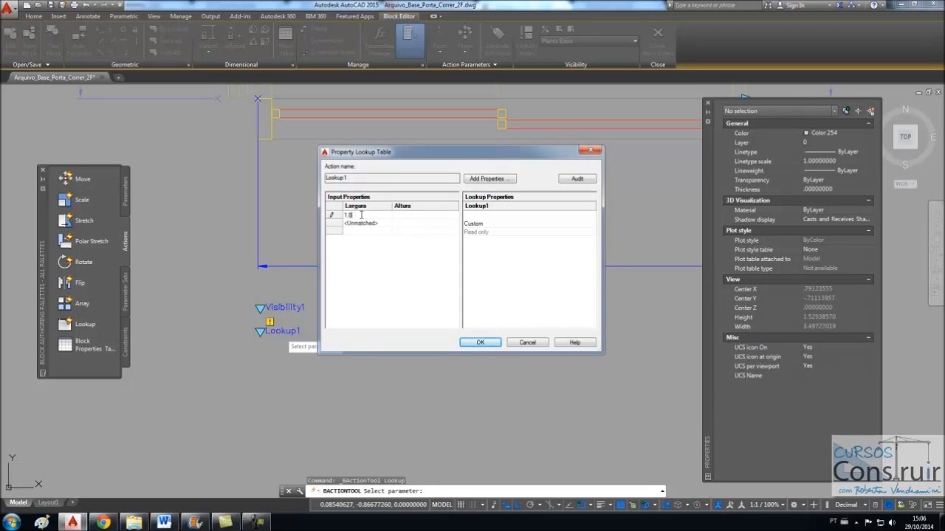
left_click(401, 216)
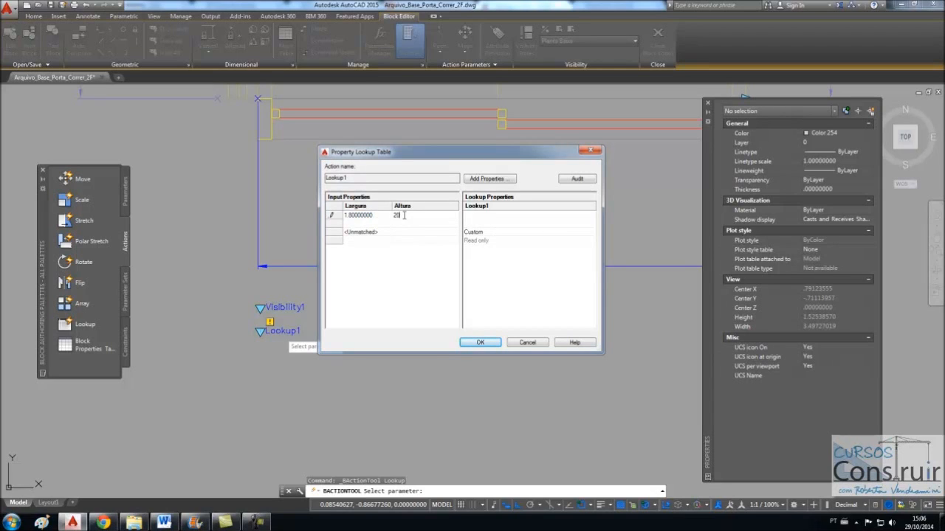
key("Return")
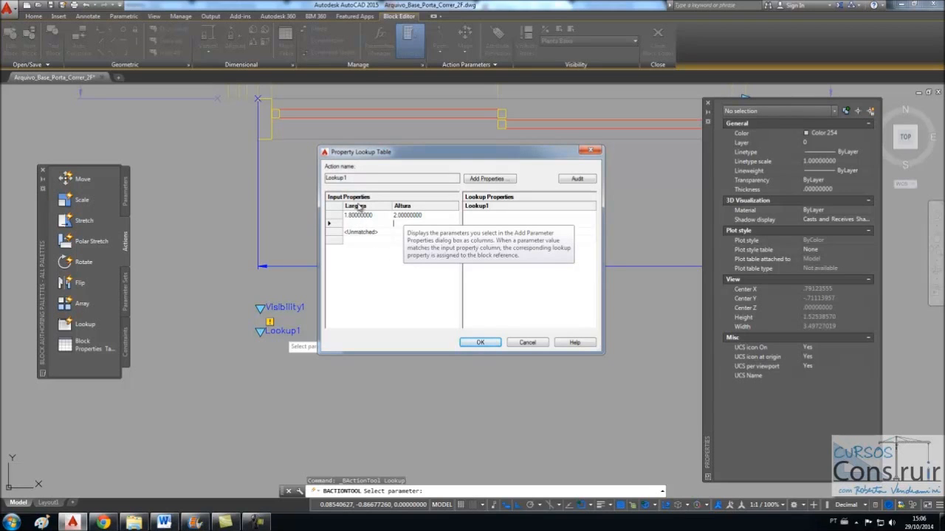
left_click(400, 215)
left_click(401, 215)
key("BackSpace")
type("1")
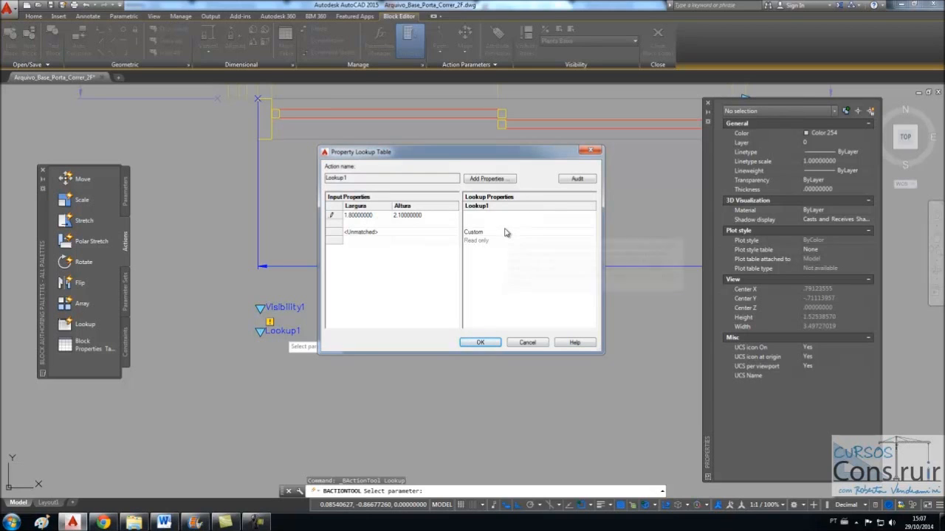
mouse_move(505, 232)
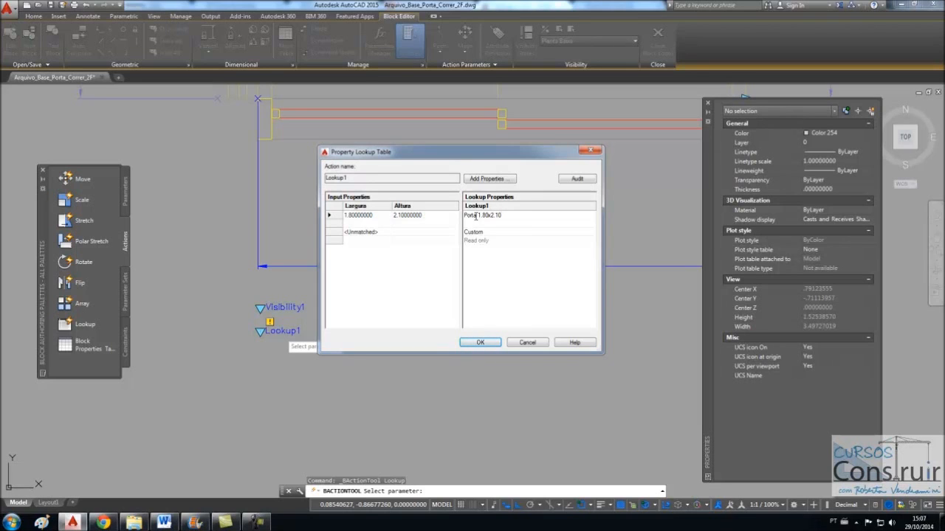
- Fill the second lookup row with Largura 2.00, Altura 2.20 and the name Porta 2.00x2.20
left_click(337, 224)
left_click(351, 225)
type("2.00")
left_click(397, 226)
left_click(398, 224)
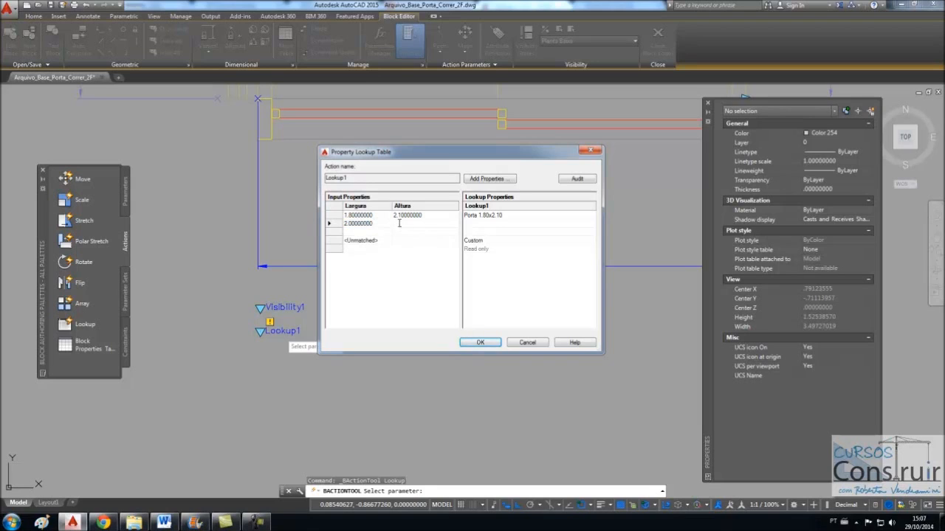
type("2.20")
left_click(471, 225)
- Fill the third lookup row with Largura 2.20, Altura 2.40 and the name Porta 2.20x2.40, and accept the table
left_click(337, 232)
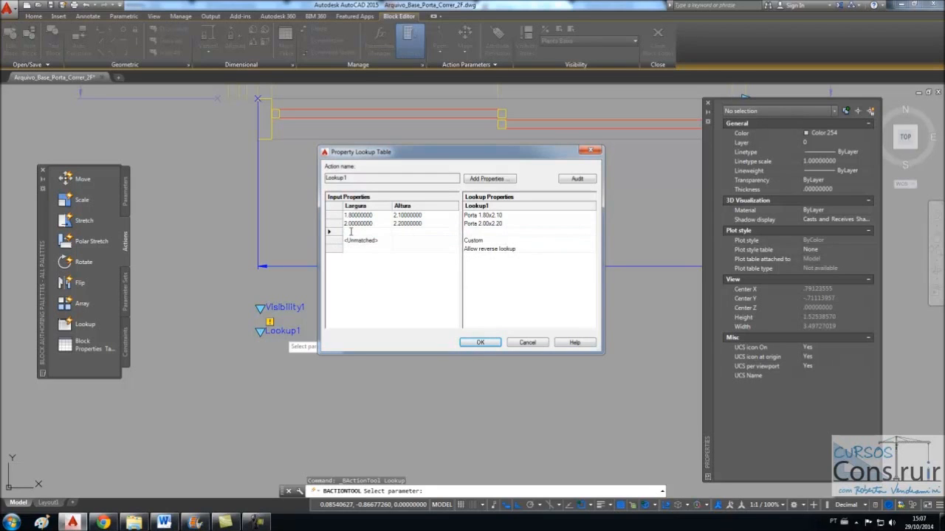
left_click(409, 231)
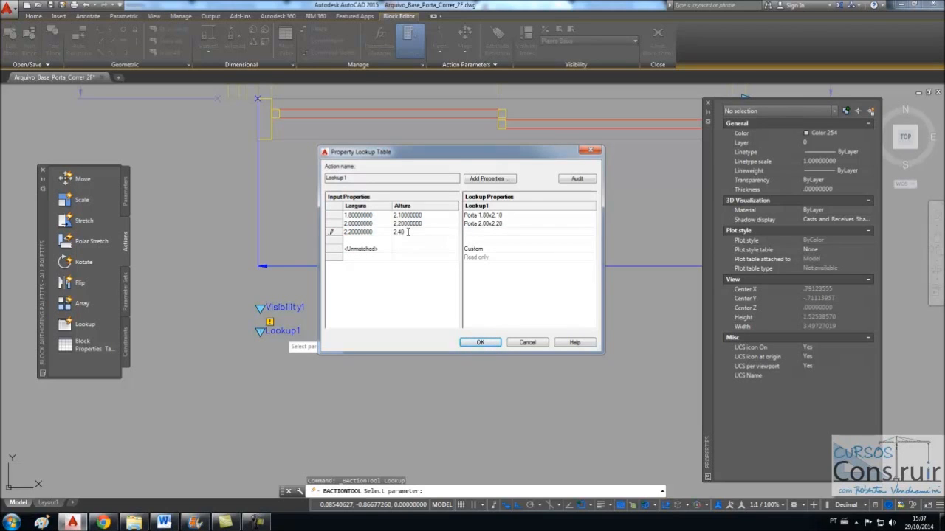
left_click(482, 232)
left_click(480, 343)
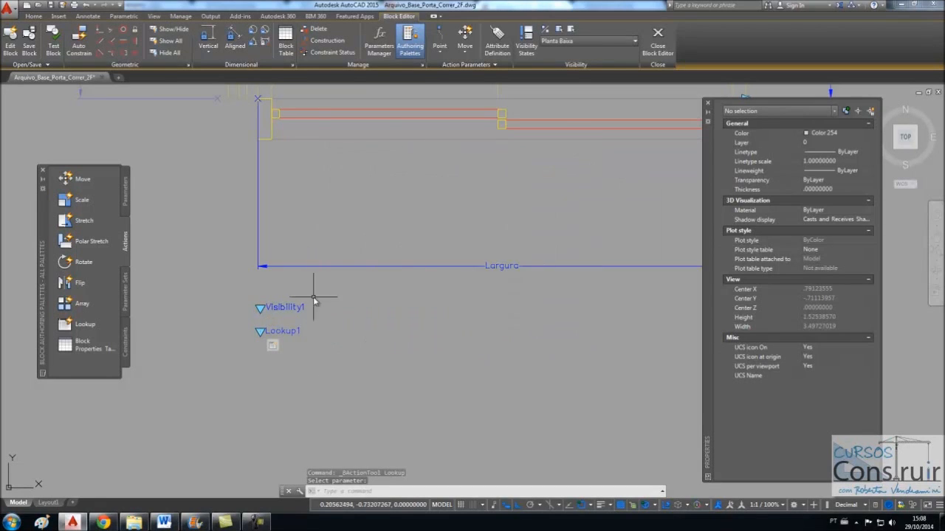
- Open the door block in a test window and check its list of visibility states
scroll(257, 310, "down", 4)
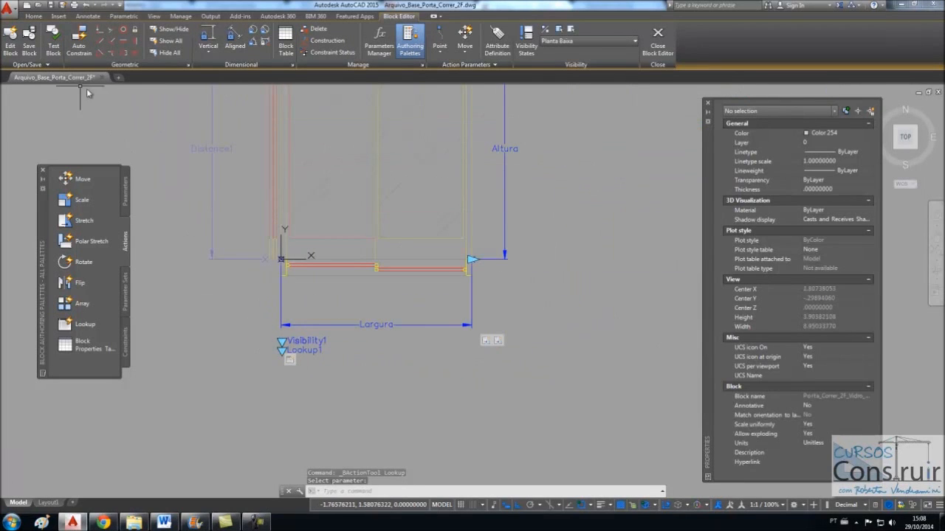
left_click(53, 43)
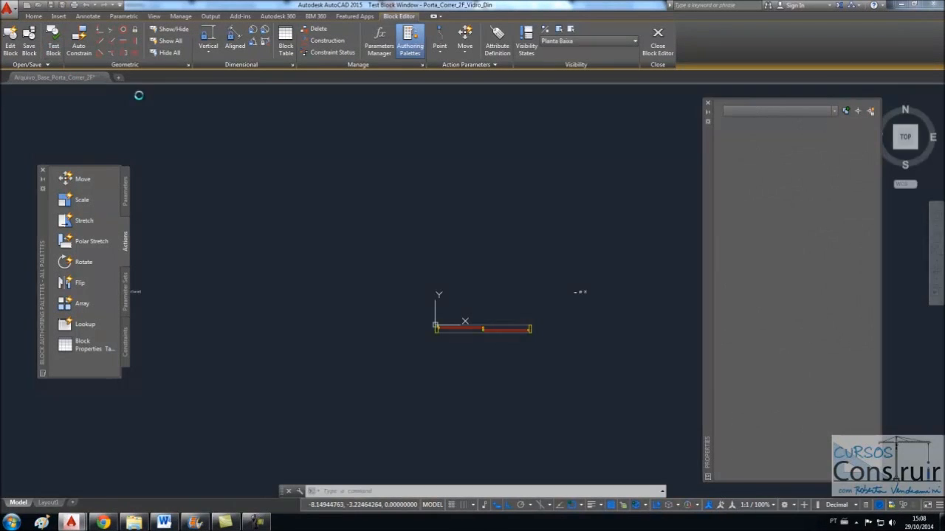
scroll(538, 370, "up", 4)
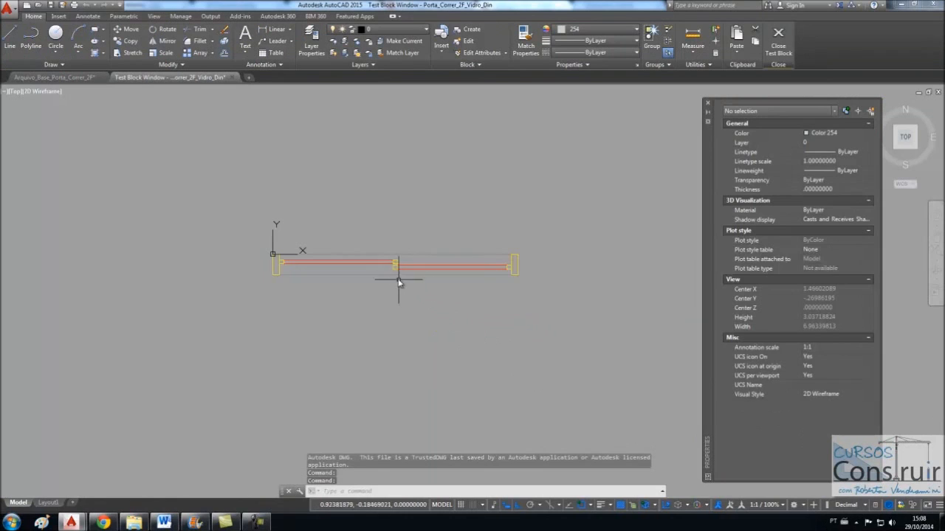
left_click(395, 275)
left_click(274, 361)
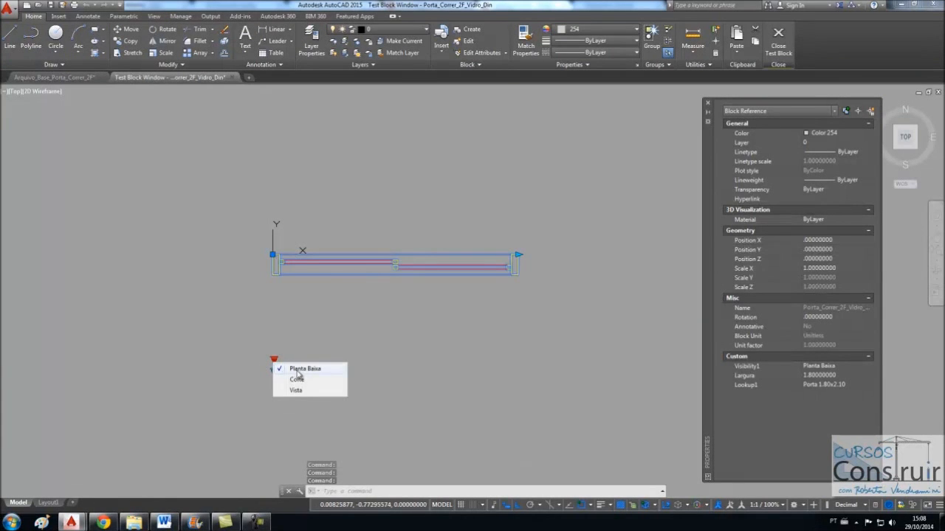
left_click(316, 337)
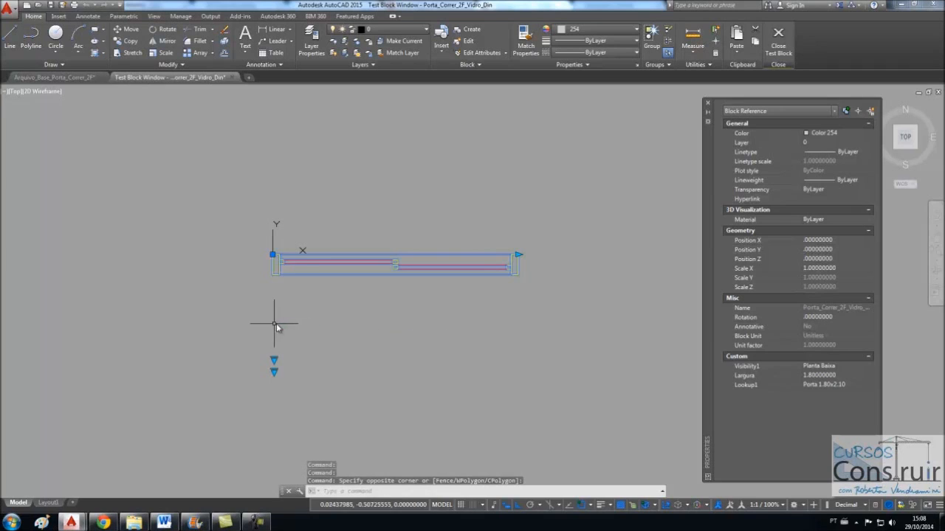
- Try the presets Porta 2.00x2.20 and Porta 2.20x2.40 on the test door in the Planta Baixa state
left_click(274, 373)
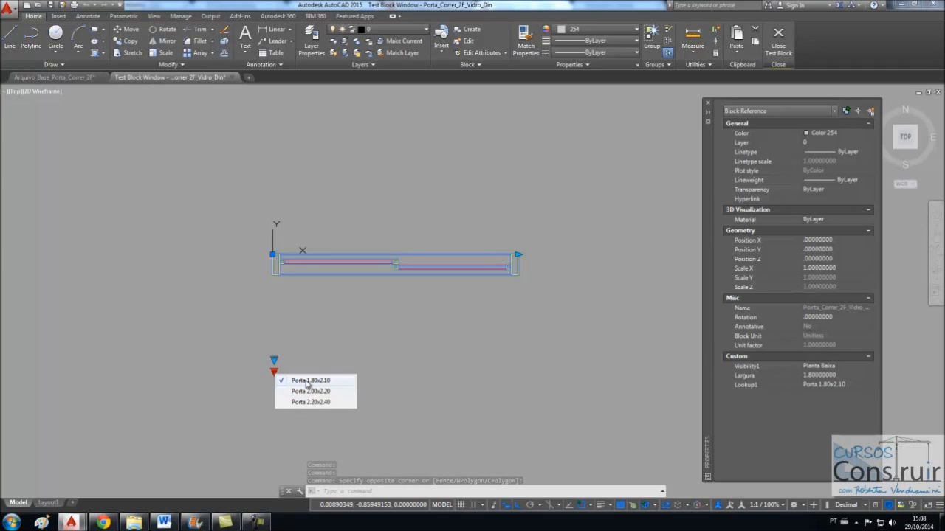
left_click(298, 394)
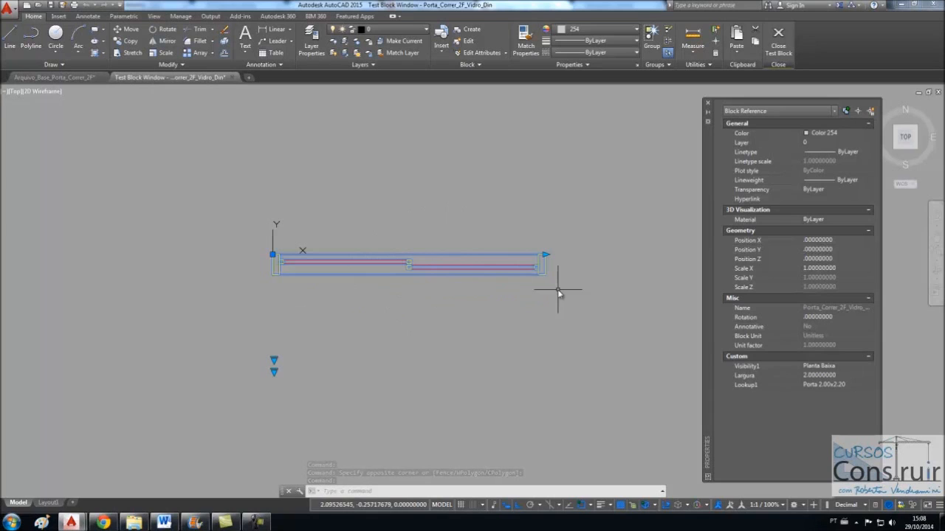
left_click(274, 371)
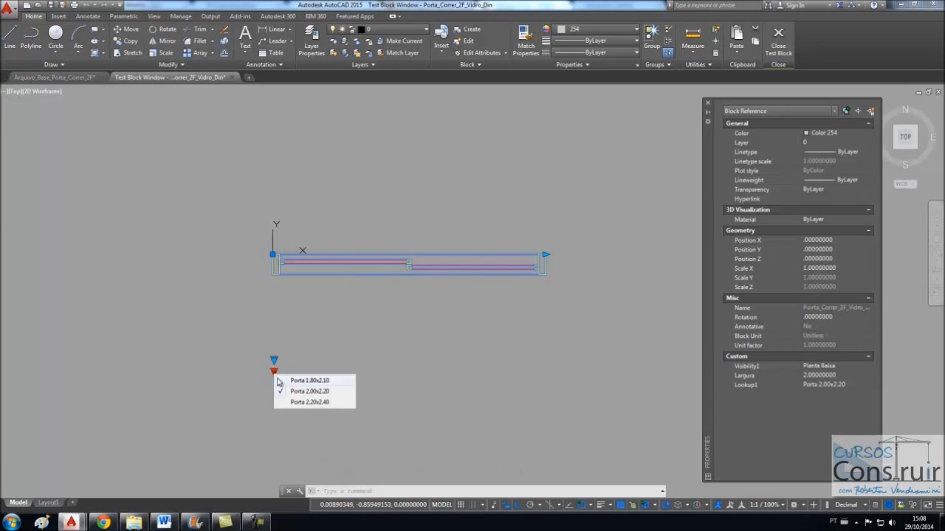
left_click(295, 402)
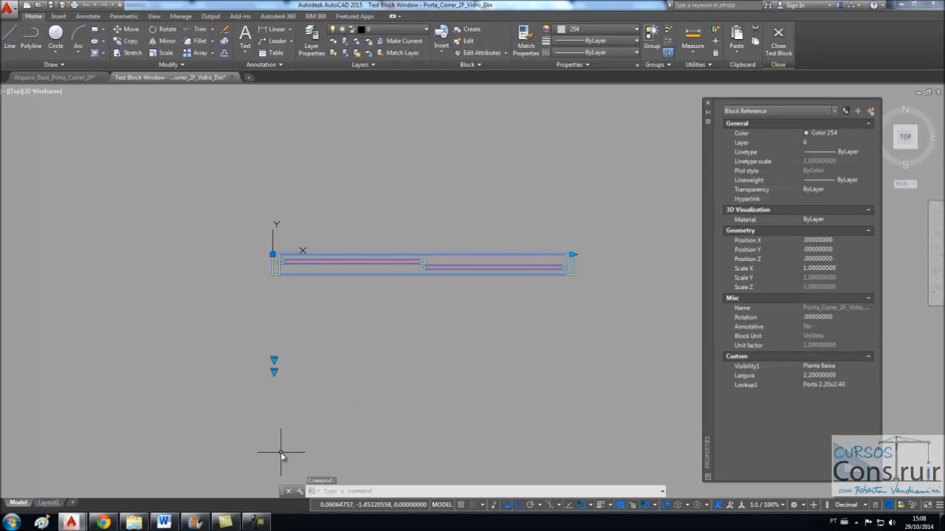
left_click(274, 372)
left_click(312, 350)
left_click(308, 360)
- Switch the test door to the Vista visibility state to inspect its elevation
left_click(274, 360)
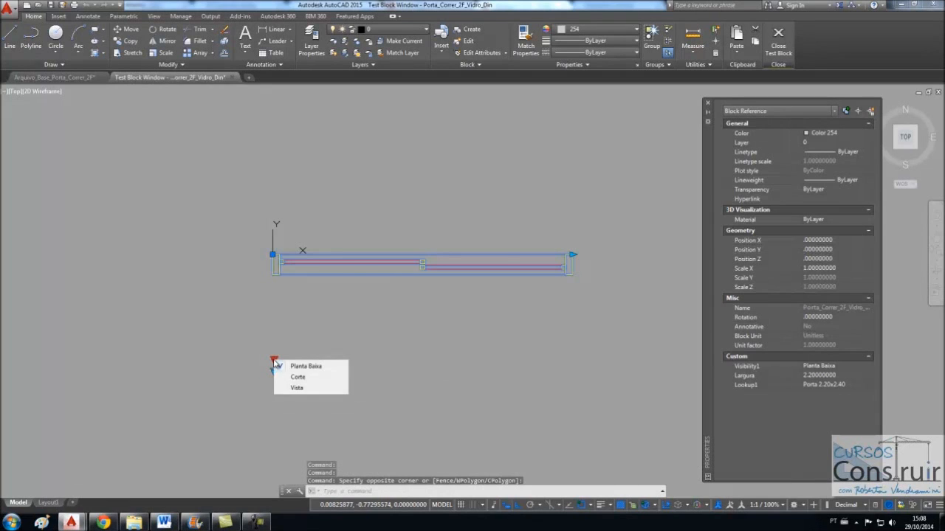
left_click(296, 388)
scroll(295, 398, "down", 4)
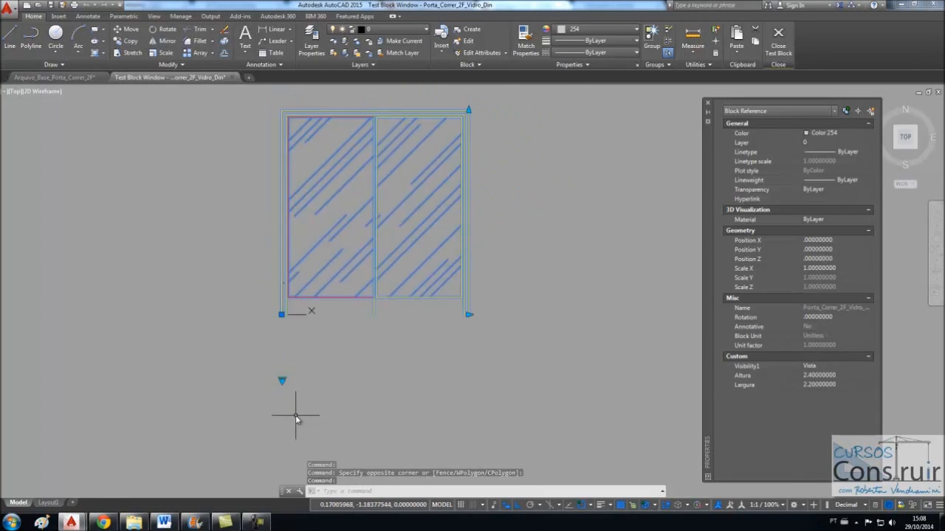
scroll(320, 379, "up", 2)
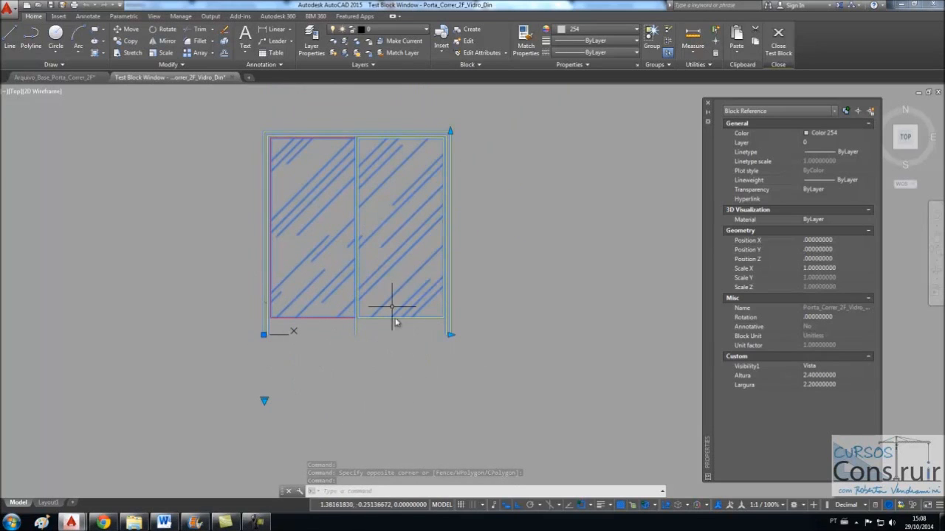
- Check the grip lists available in the Vista state and close the test block window
left_click(265, 401)
left_click(215, 411)
left_click(201, 399)
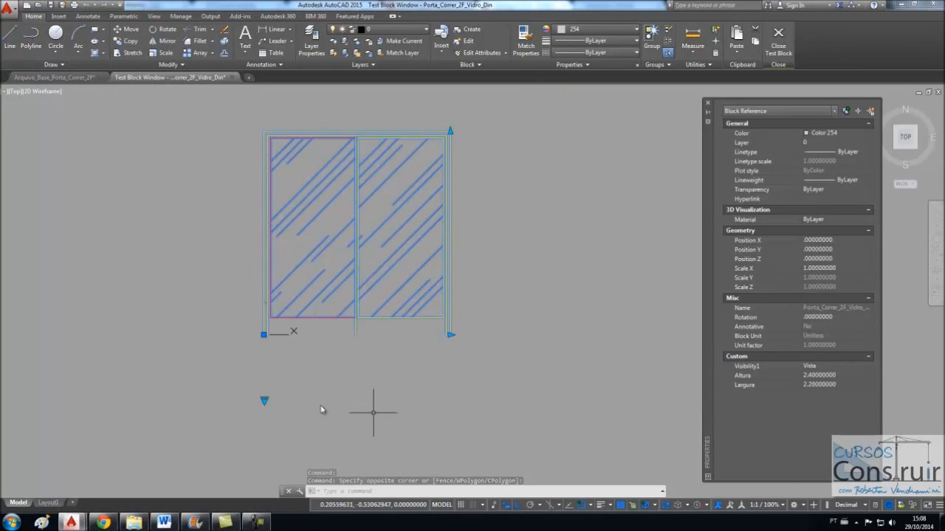
left_click(778, 52)
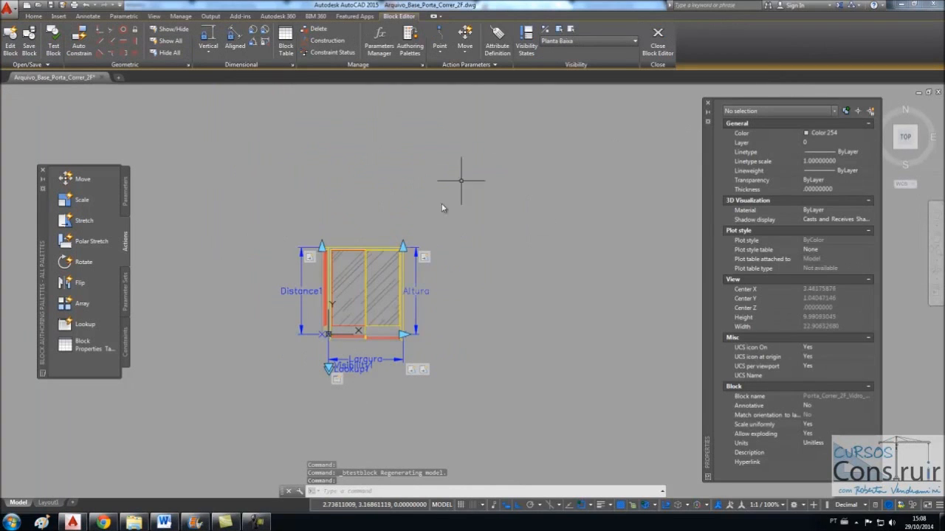
- Switch the door block to the Vista visibility state and make the Lookup1 parameter visible in the current state only
left_click(581, 41)
left_click(572, 63)
scroll(337, 378, "up", 6)
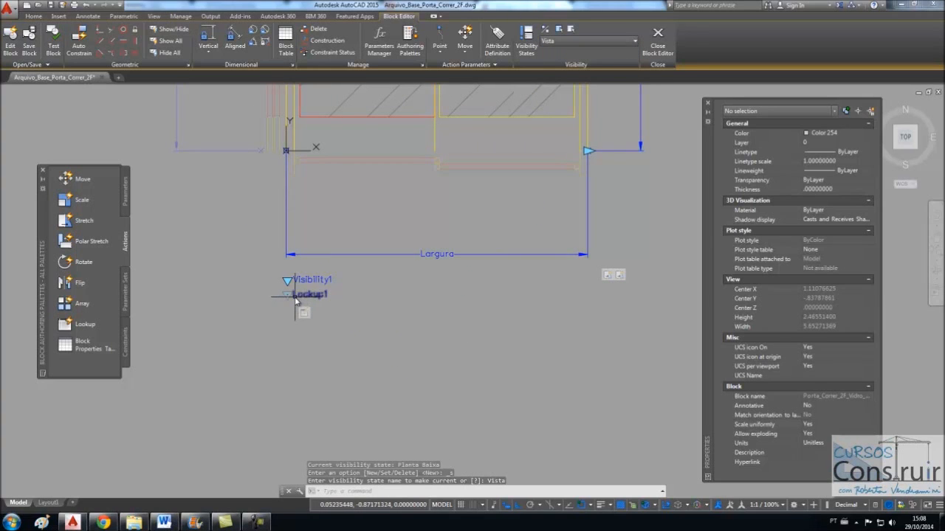
left_click(295, 296)
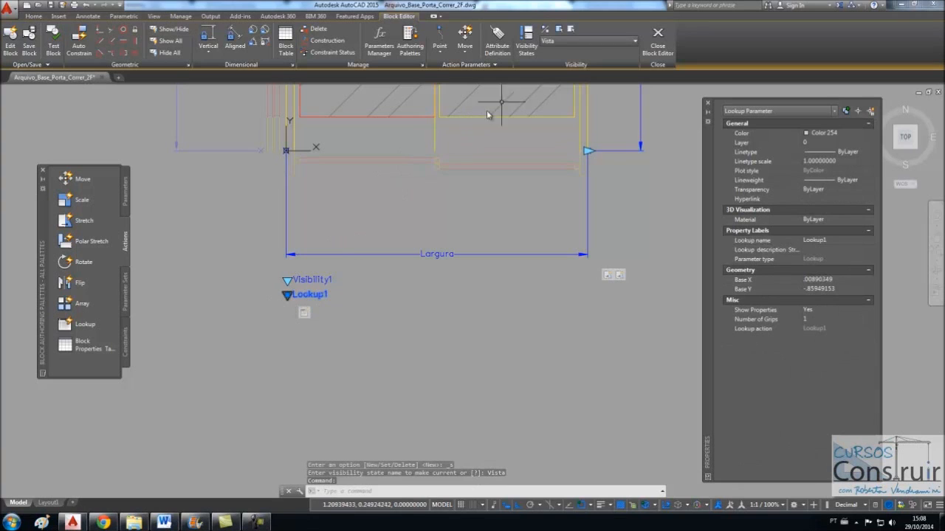
left_click(559, 31)
type("c")
key("Return")
scroll(309, 383, "down", 4)
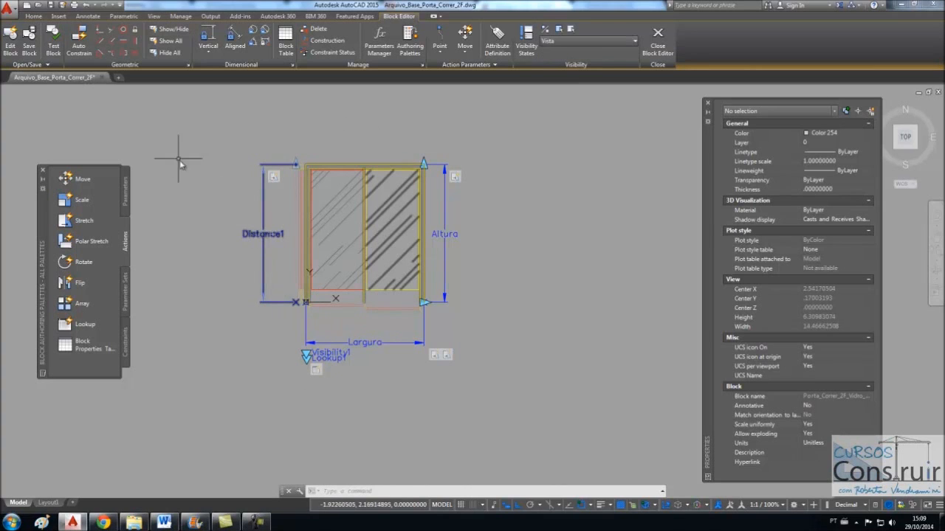
- Open the door block in a test window and set the test door to the Vista visibility state
left_click(53, 43)
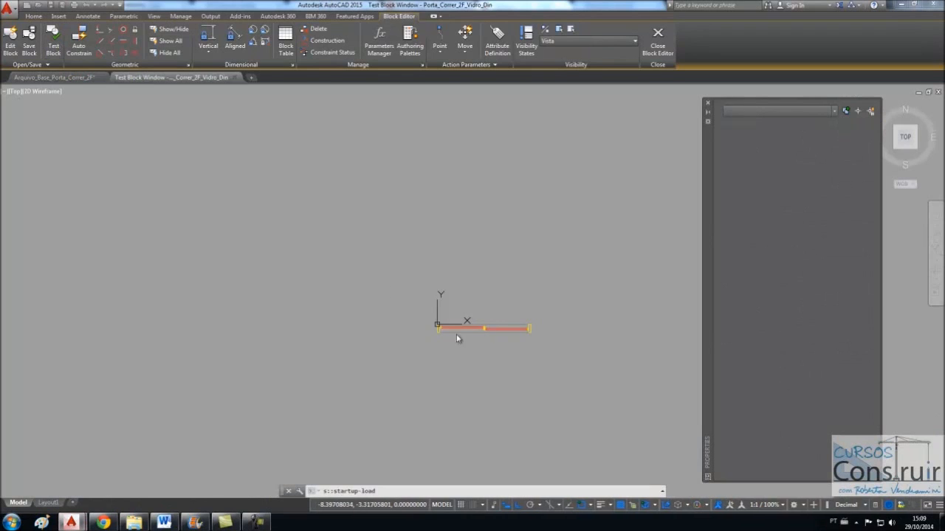
scroll(552, 351, "up", 2)
left_click(463, 320)
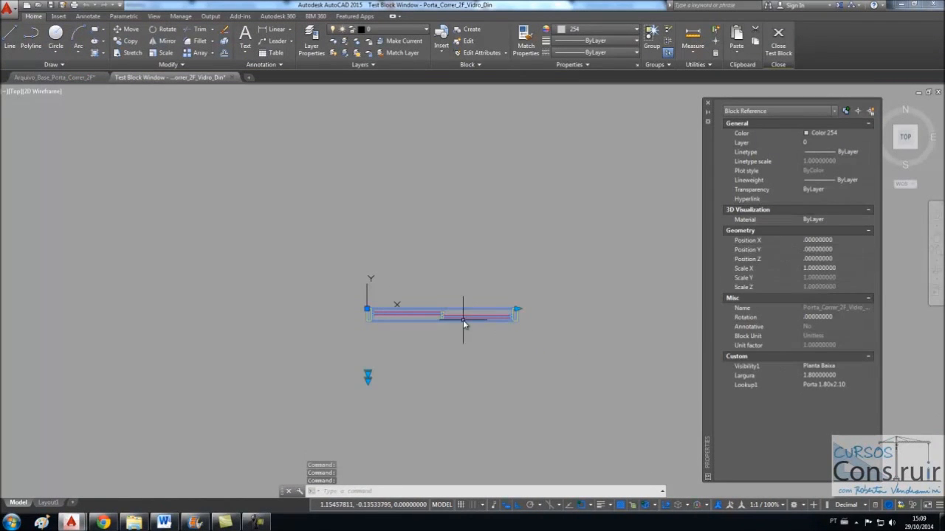
left_click(367, 377)
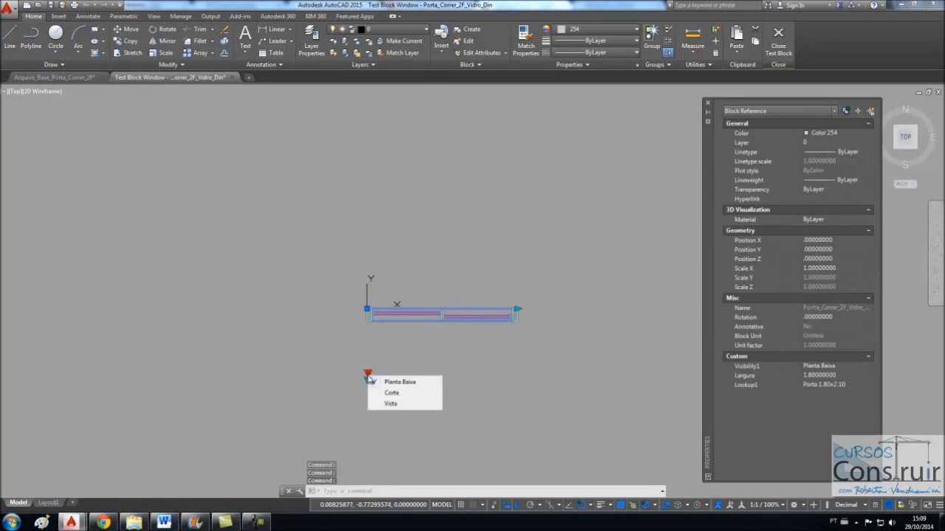
left_click(391, 404)
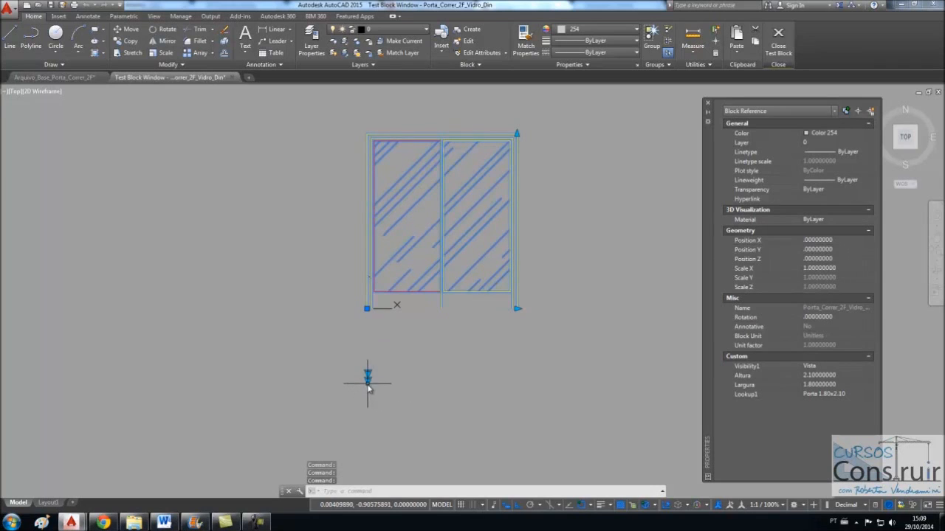
- Try the size presets Porta 2.00x2.20 and Porta 2.20x2.40 on the test door in its elevation view
scroll(364, 391, "up", 5)
scroll(376, 365, "down", 3)
scroll(368, 395, "down", 1)
left_click(367, 378)
left_click(389, 399)
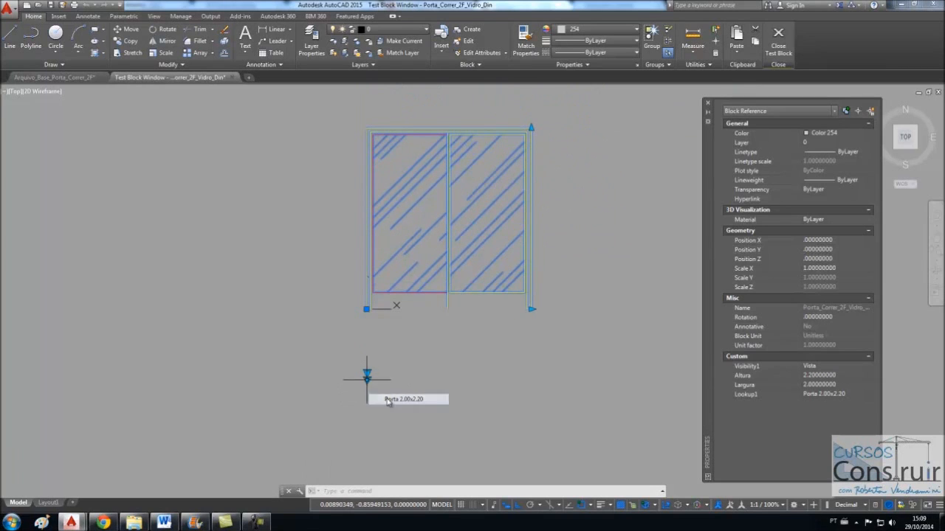
left_click(367, 377)
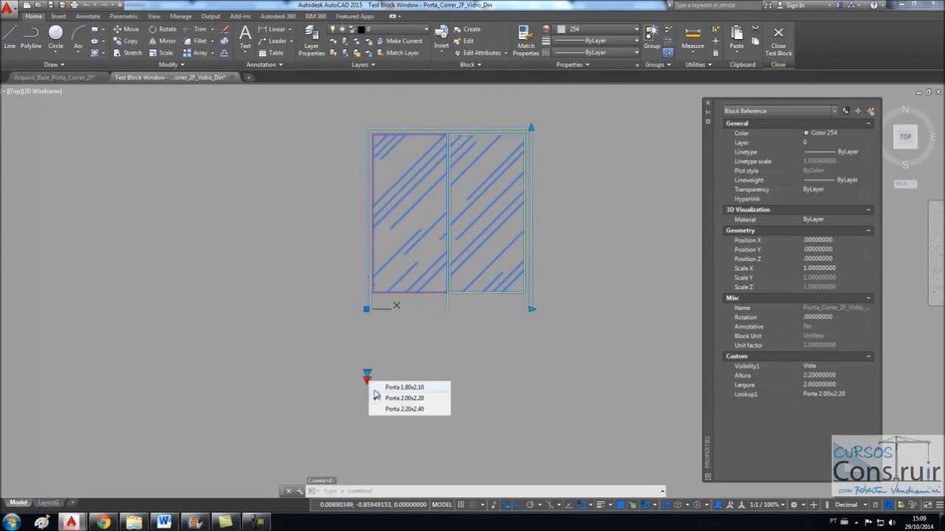
left_click(387, 410)
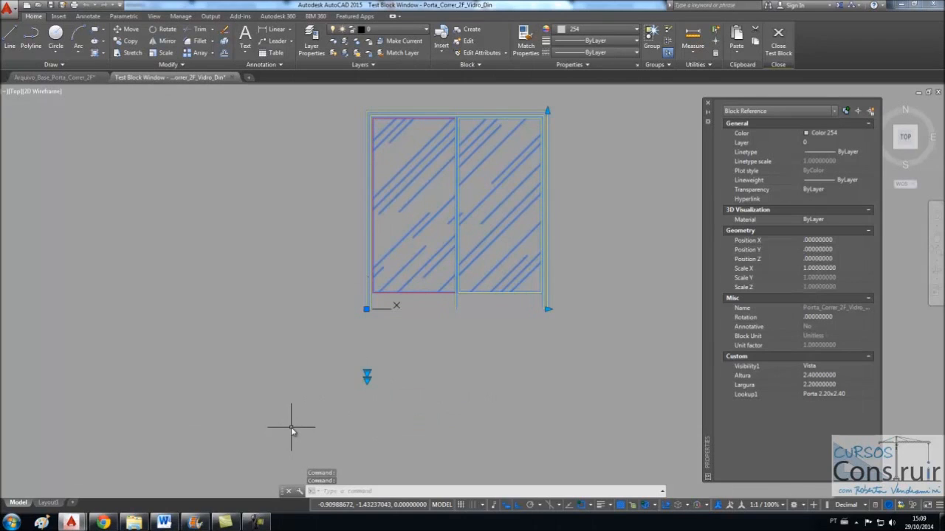
- Switch the test door to the Corte visibility state to check its section, and close the test block window
left_click(367, 376)
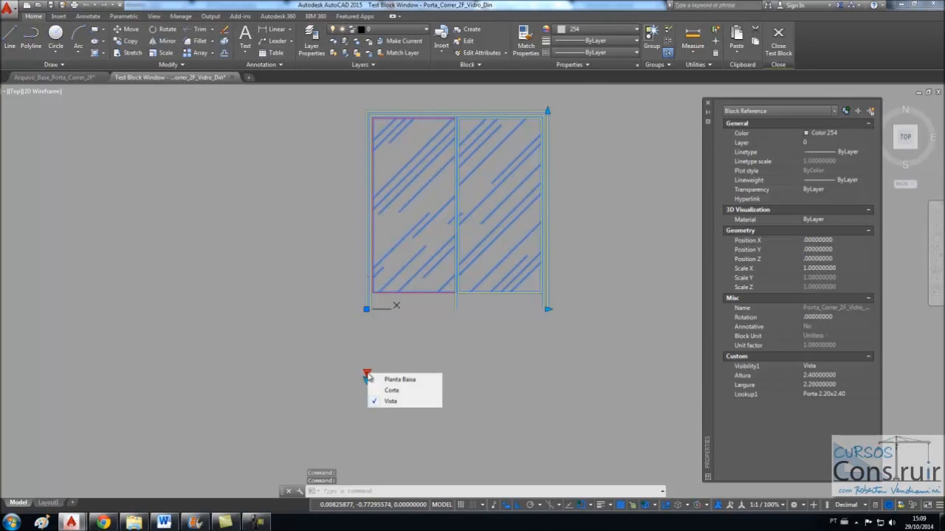
left_click(390, 390)
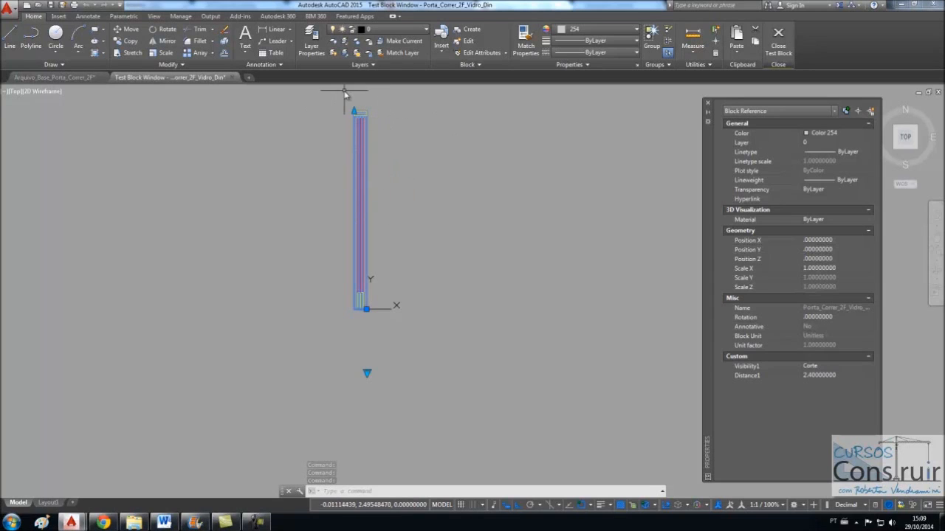
left_click(778, 51)
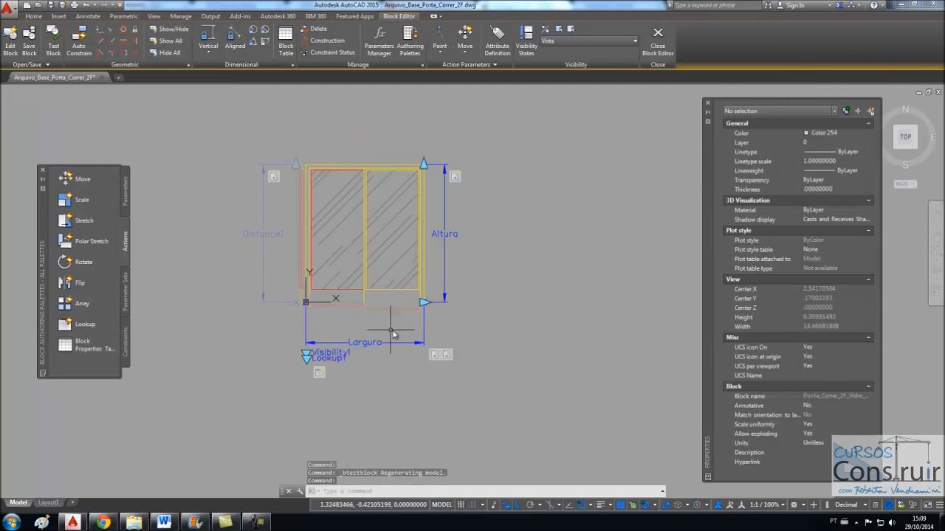
scroll(343, 276, "up", 2)
scroll(353, 386, "up", 2)
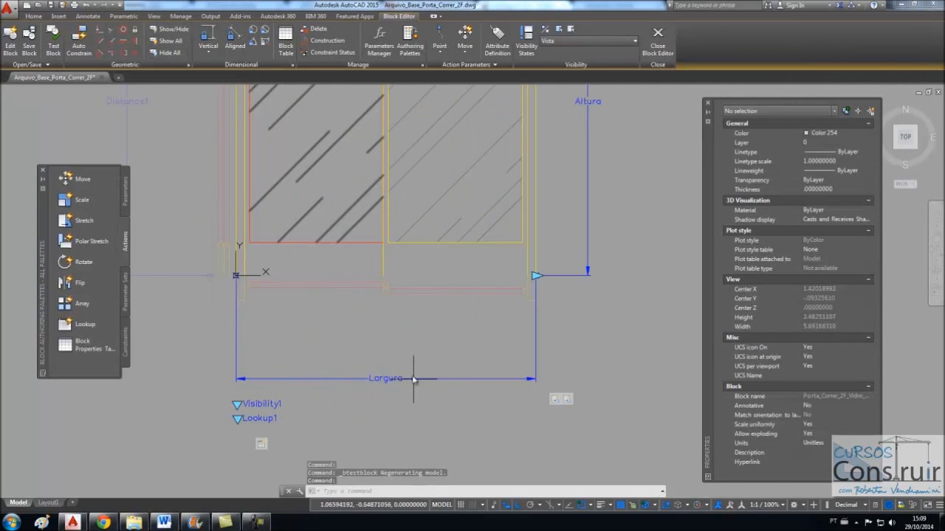
scroll(369, 413, "down", 3)
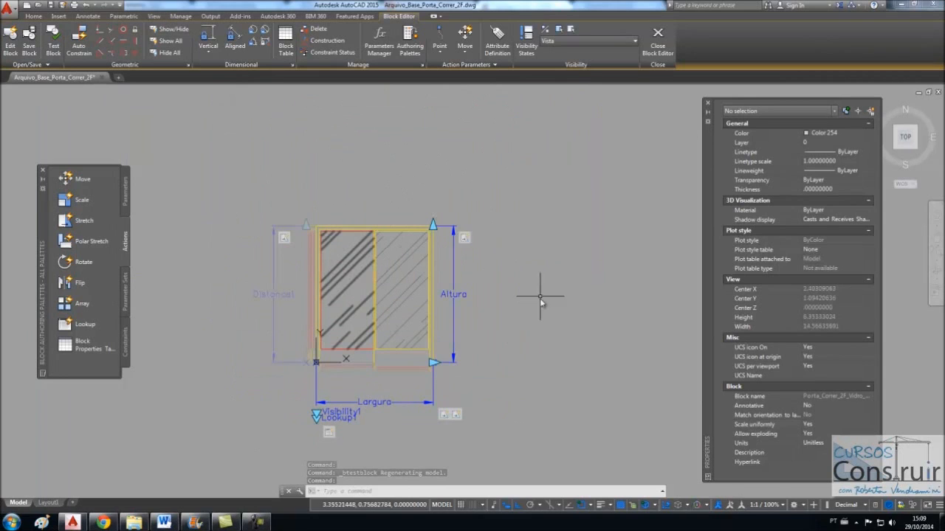
scroll(398, 360, "up", 2)
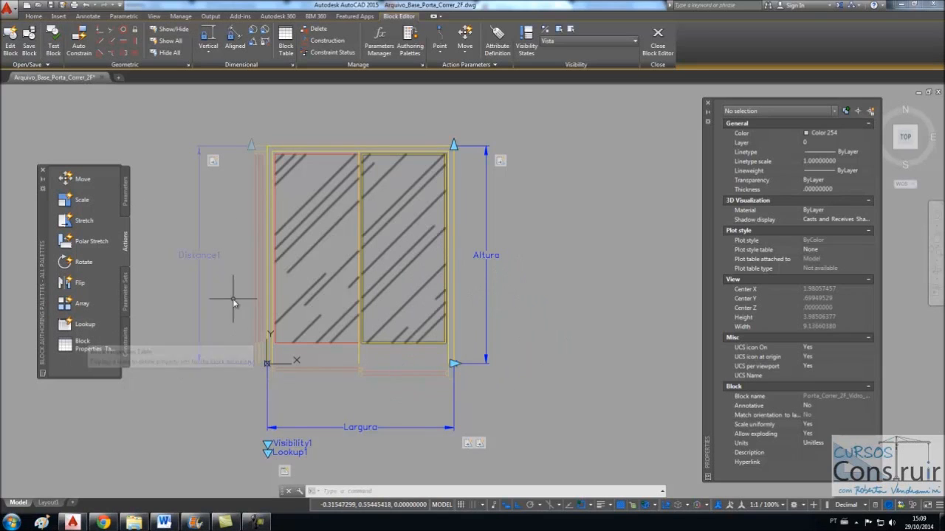
left_click(196, 255)
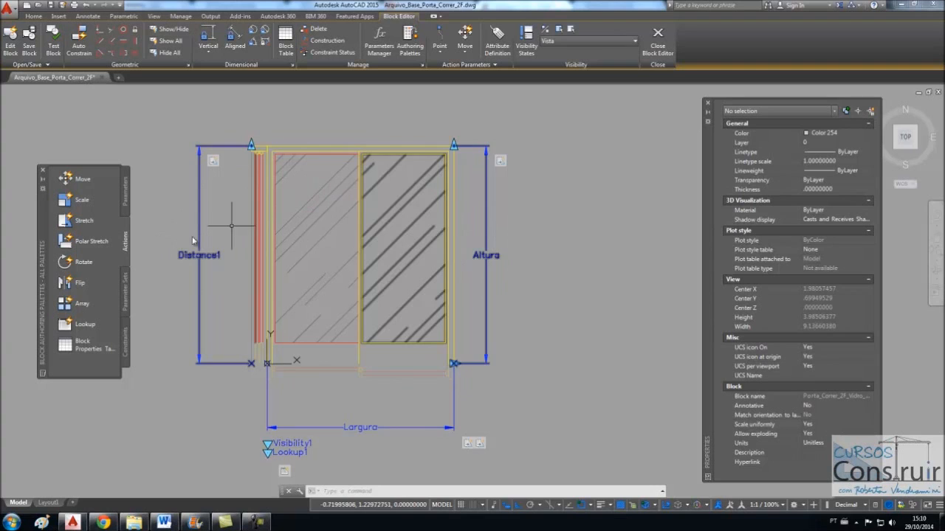
- Move the Visibility1 parameter about 0.05 units straight up, away from the Lookup1 parameter
scroll(415, 211, "down", 2)
scroll(337, 365, "up", 6)
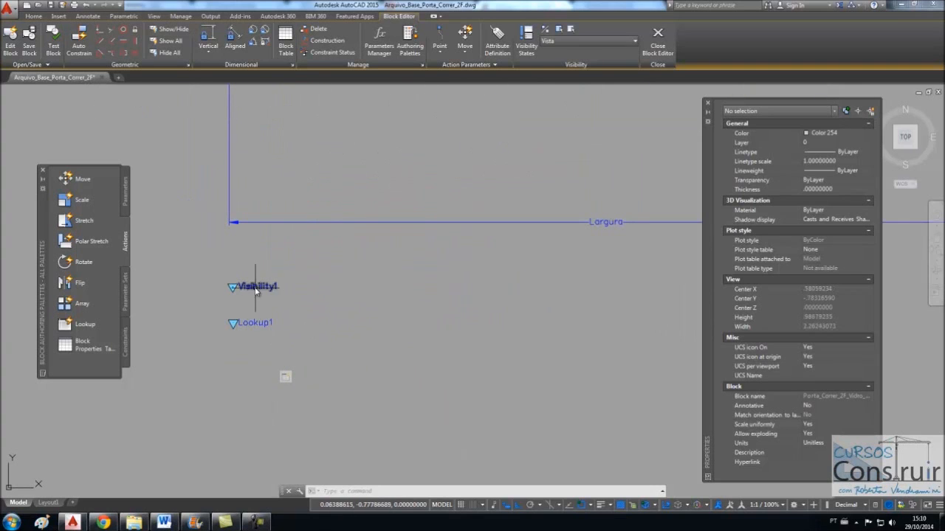
left_click(257, 293)
left_click(233, 286)
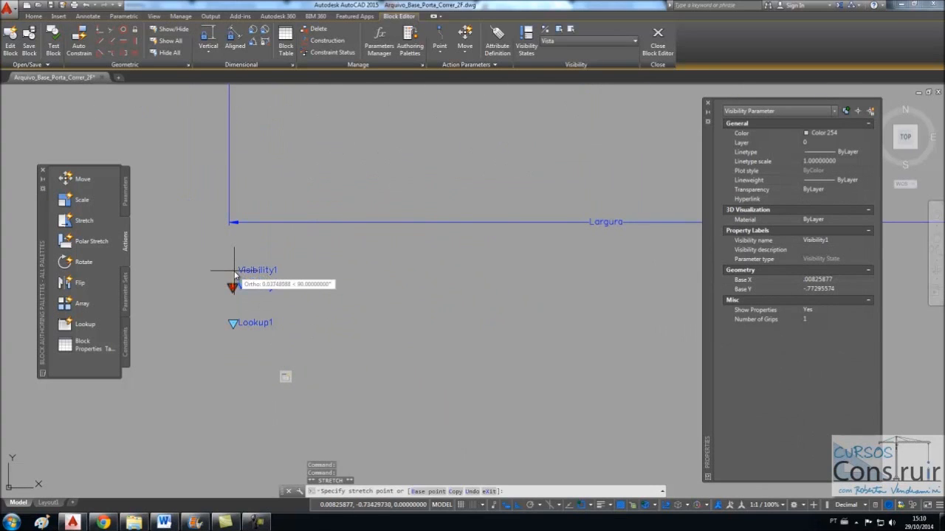
left_click(233, 266)
scroll(261, 335, "down", 4)
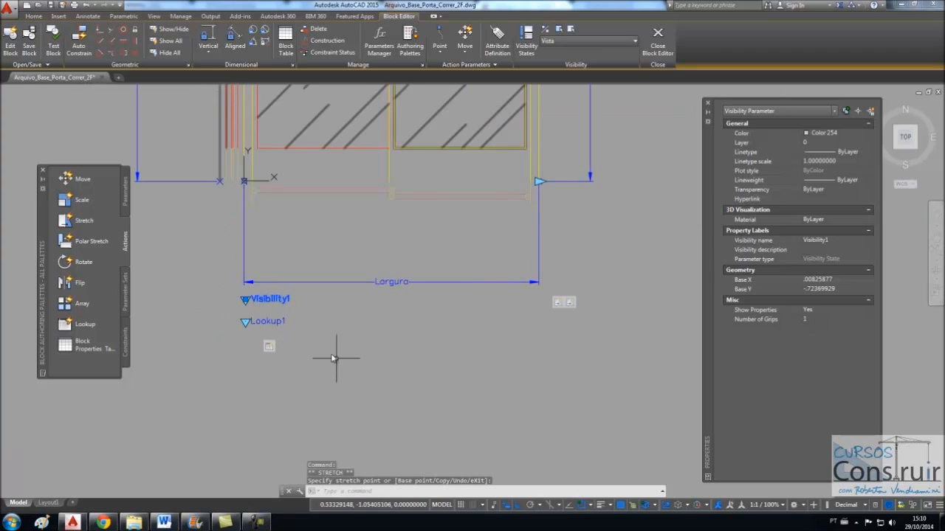
key("Escape")
scroll(347, 386, "down", 5)
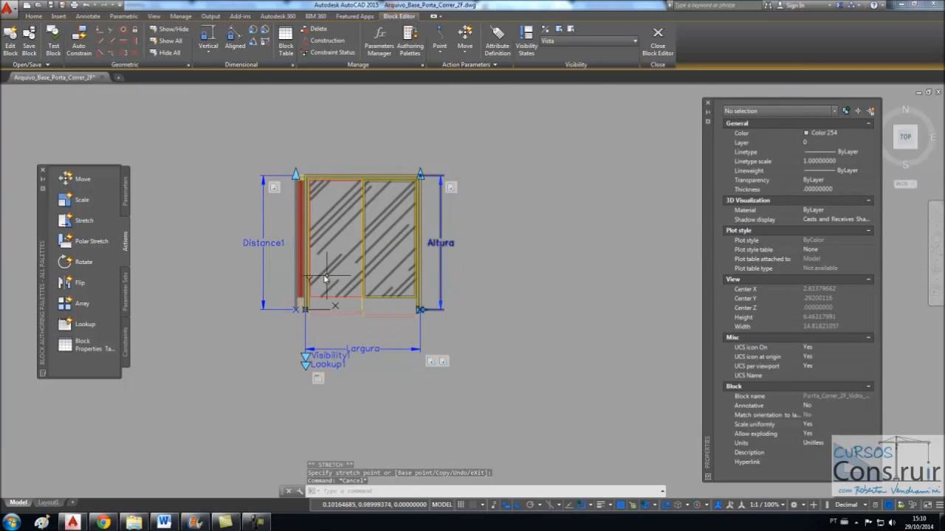
- Add a row to the Lookup1 action's lookup table with Largura 1.40 and Altura 2.10, and close the table
scroll(332, 375, "up", 2)
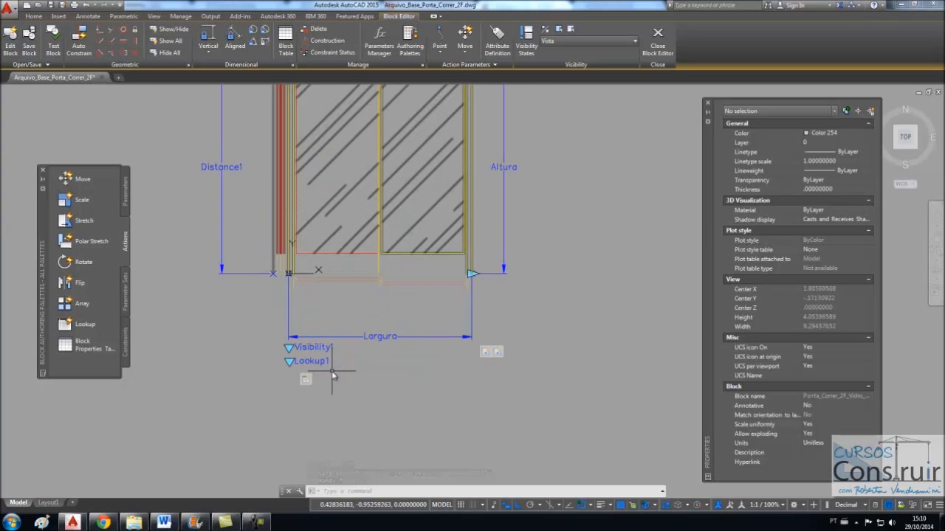
scroll(332, 374, "up", 2)
left_click(287, 381)
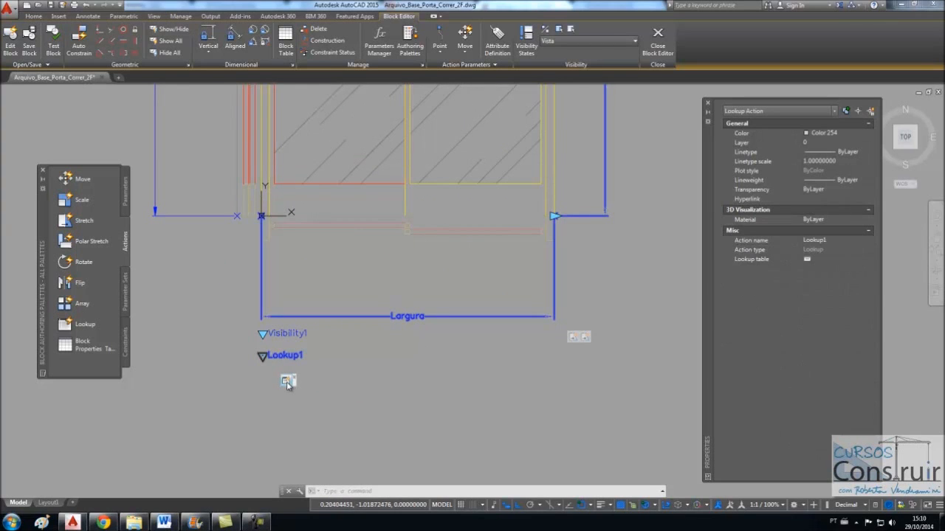
right_click(286, 382)
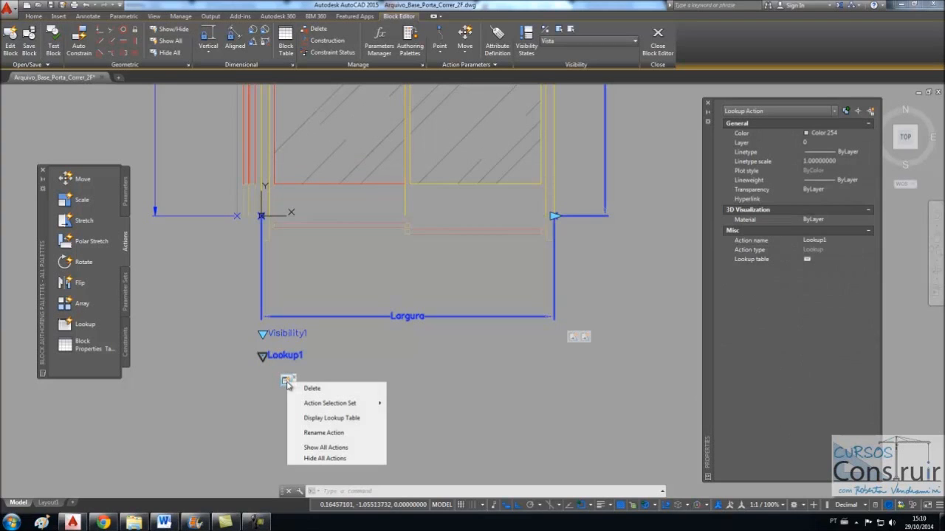
left_click(358, 419)
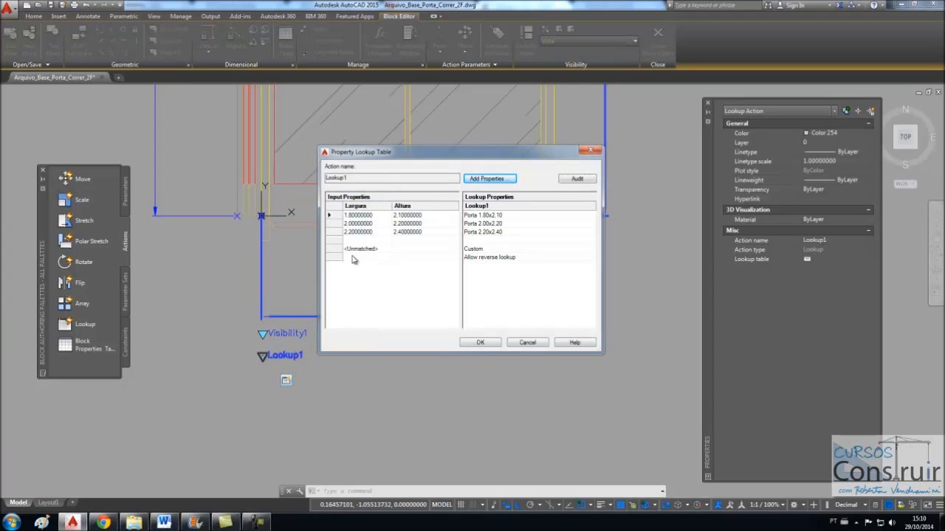
left_click(356, 239)
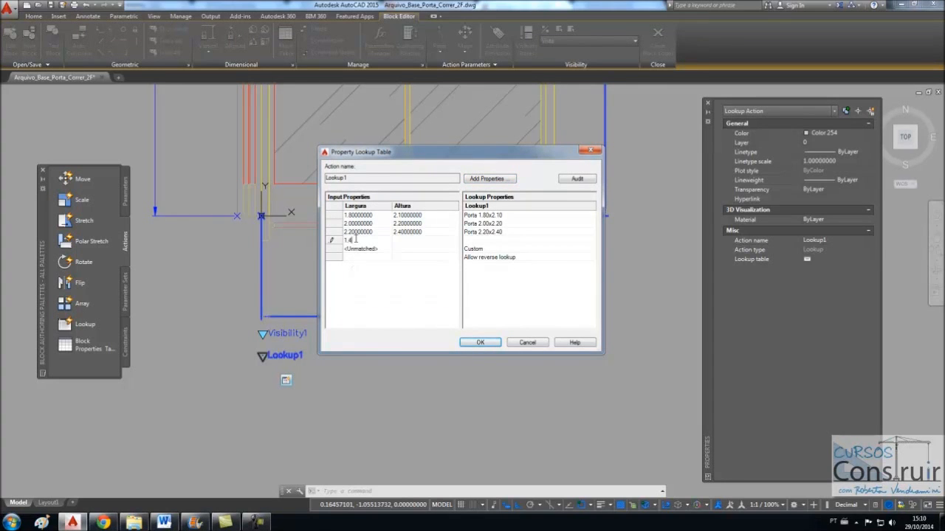
left_click(405, 238)
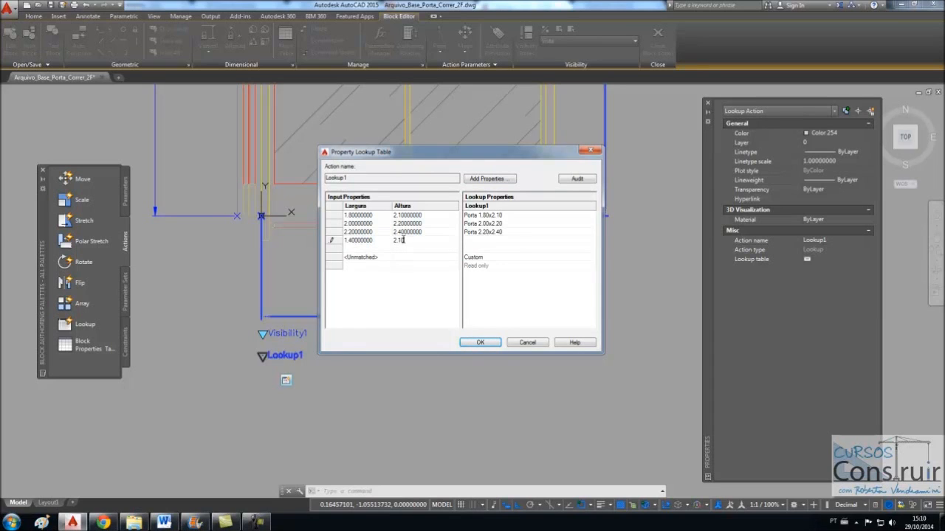
left_click(475, 233)
left_click(494, 344)
scroll(354, 352, "down", 4)
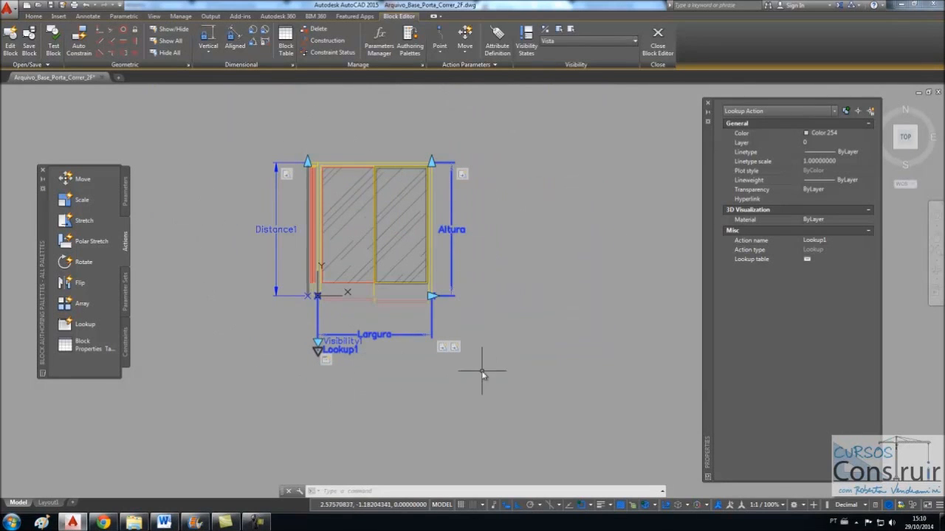
- Set the Largura linear parameter's number of grips to 0 and deselect it
scroll(332, 347, "up", 2)
scroll(327, 391, "down", 2)
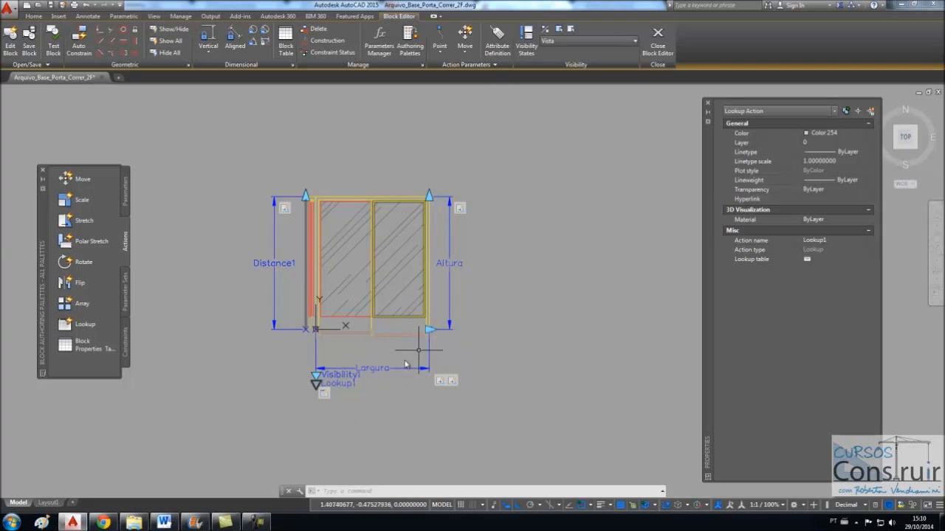
scroll(400, 350, "up", 2)
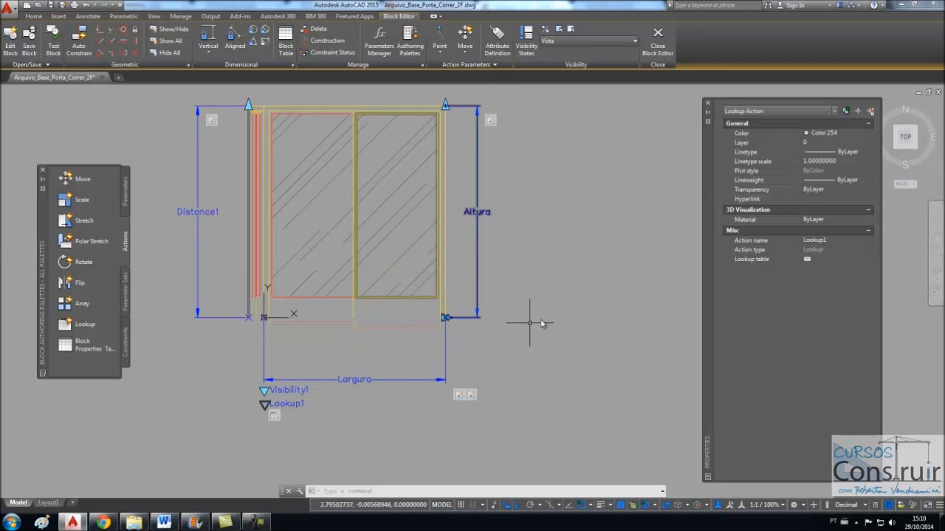
left_click(380, 380)
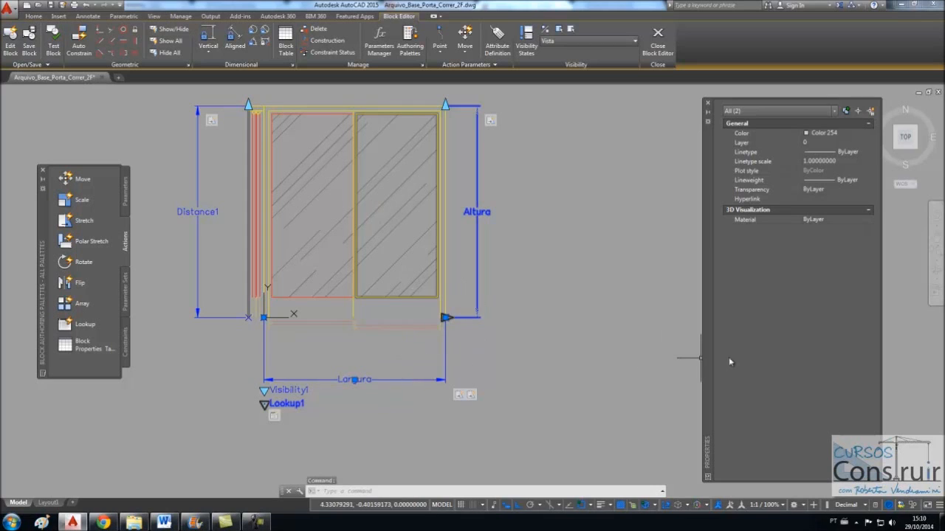
key("Escape")
key("Escape")
left_click(437, 381)
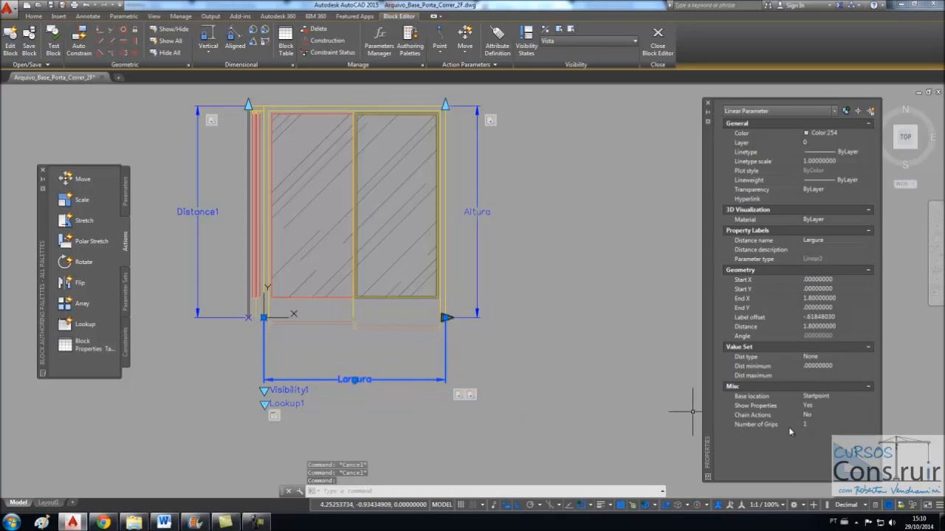
left_click(870, 426)
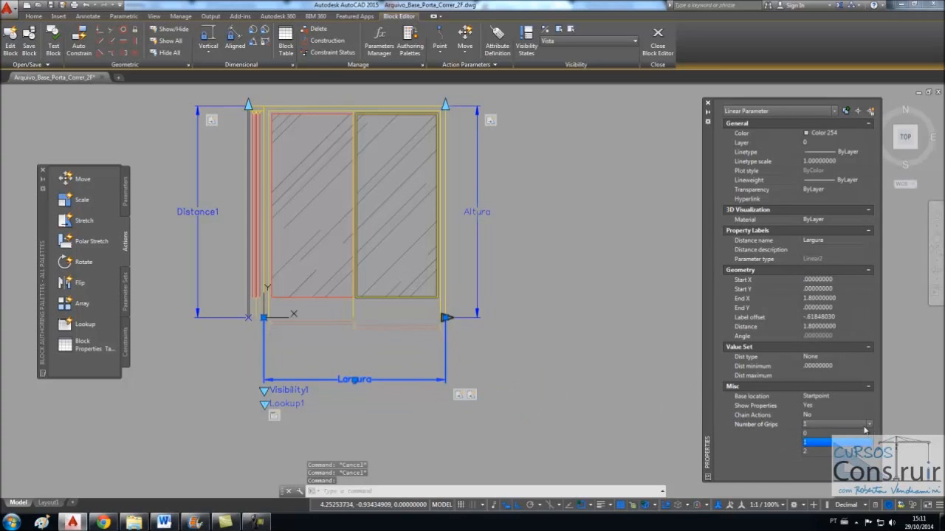
left_click(812, 433)
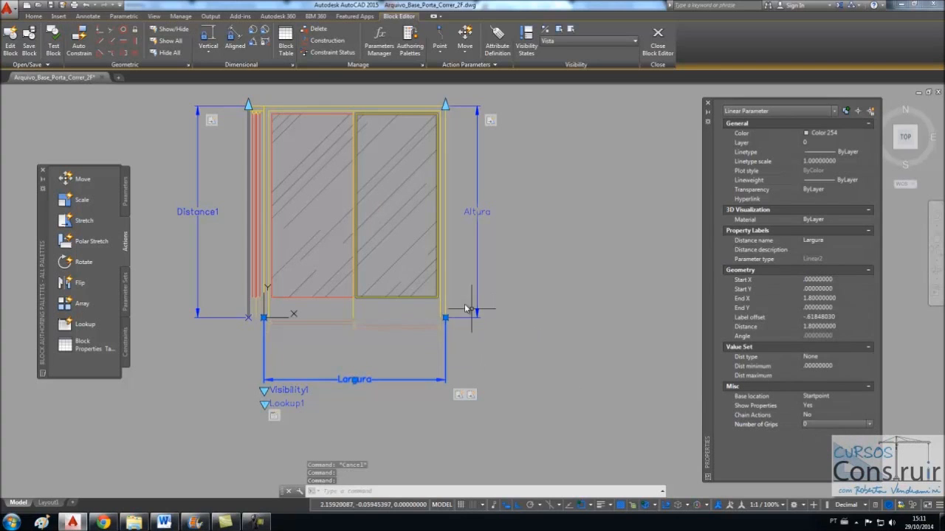
key("Escape")
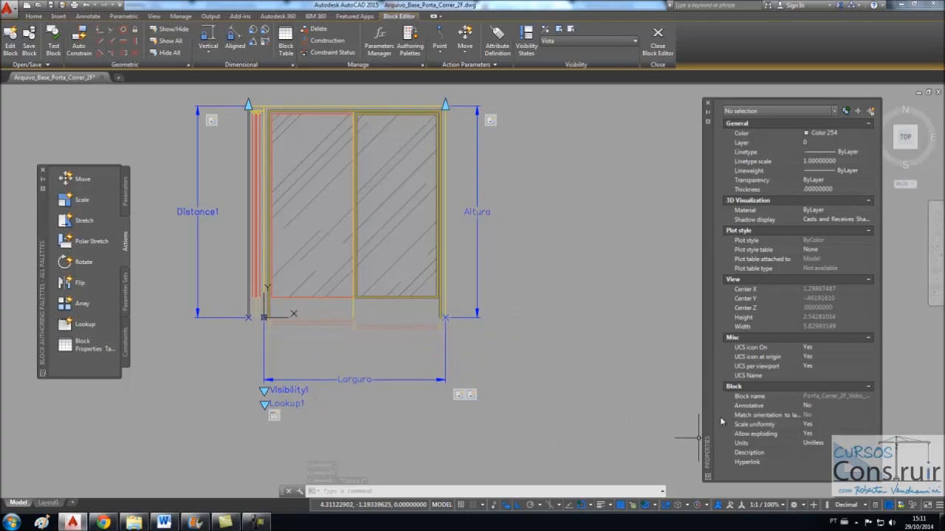
- Set the Largura linear parameter's number of grips to 1 and deselect it
left_click(434, 383)
left_click(428, 376)
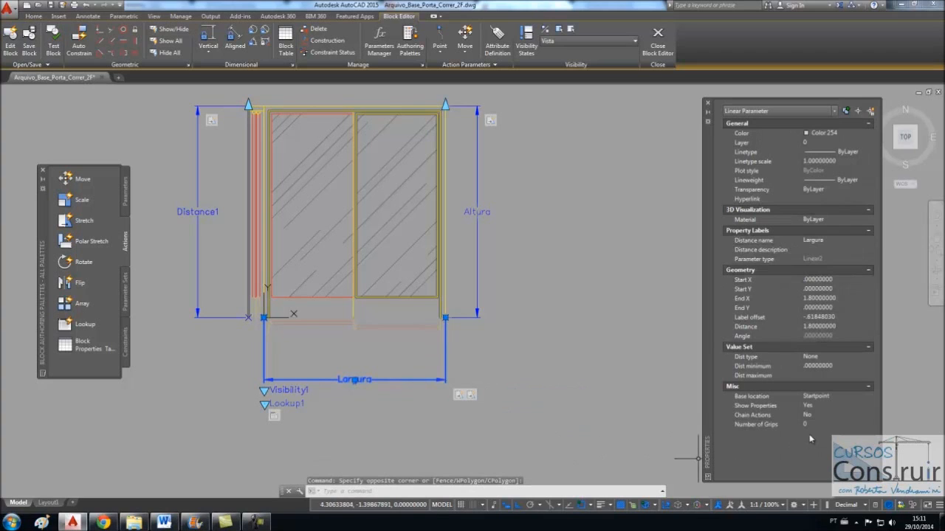
left_click(844, 441)
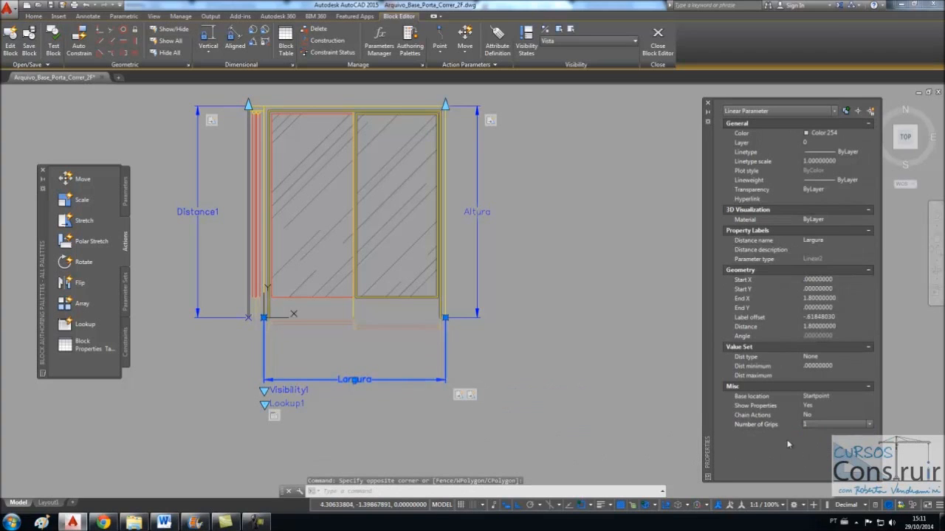
key("Escape")
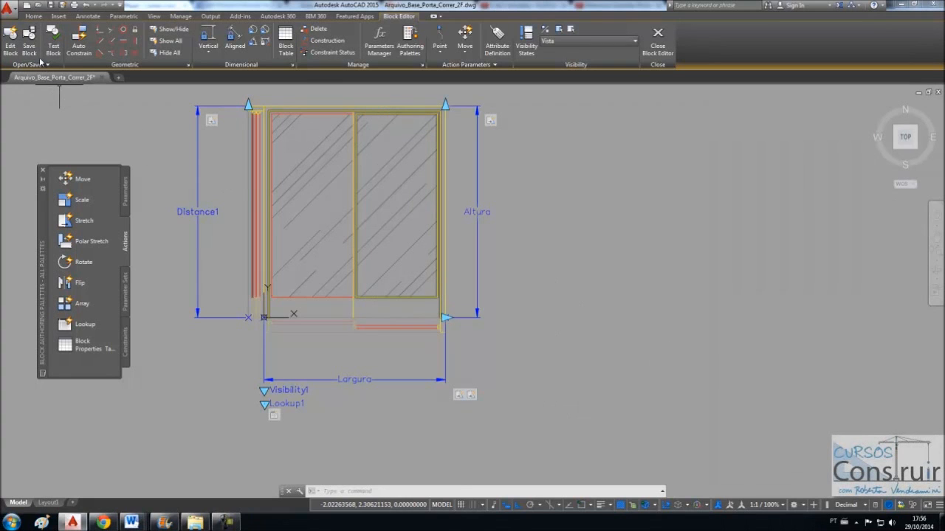
- Save the block's parameter changes to all references and close the block editor
left_click(29, 44)
left_click(421, 248)
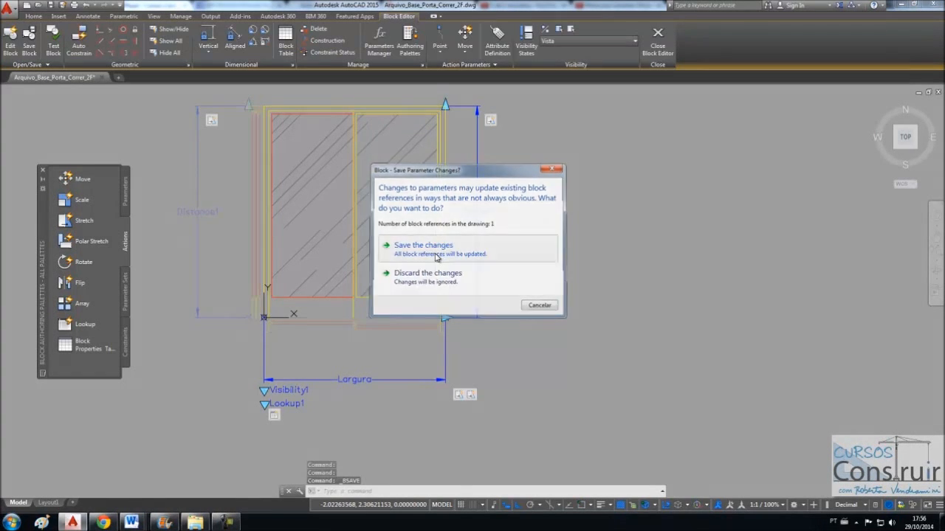
left_click(658, 42)
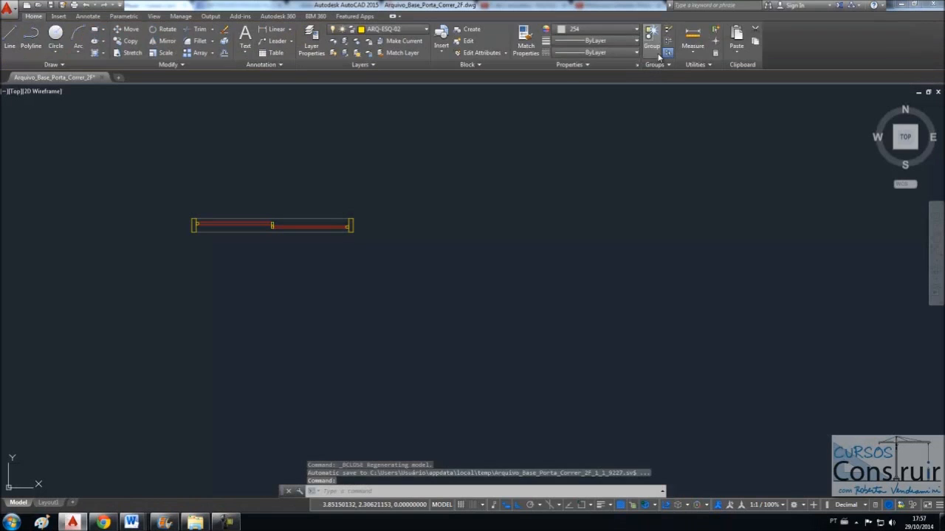
- Select the door block under PLANTA BAIXA to check its grips, and deselect it
scroll(292, 277, "down", 6)
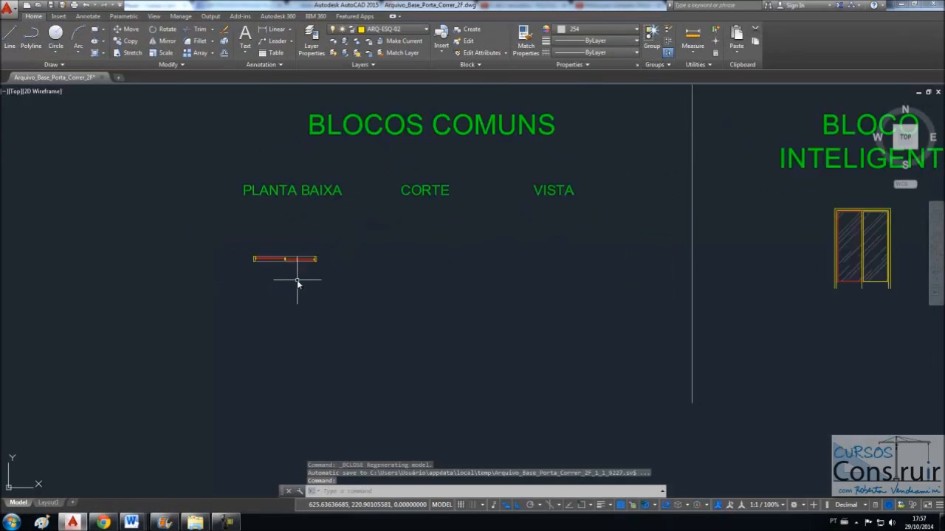
scroll(294, 272, "up", 5)
left_click(288, 248)
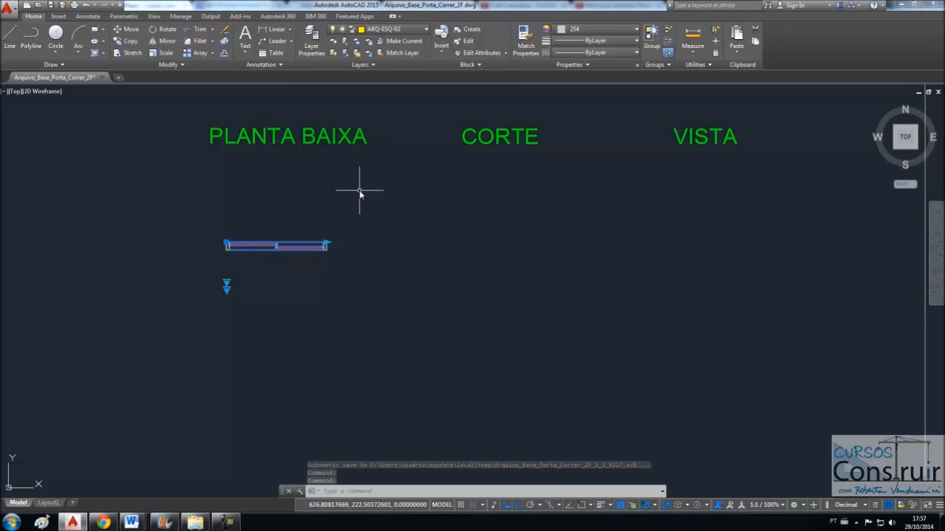
key("Escape")
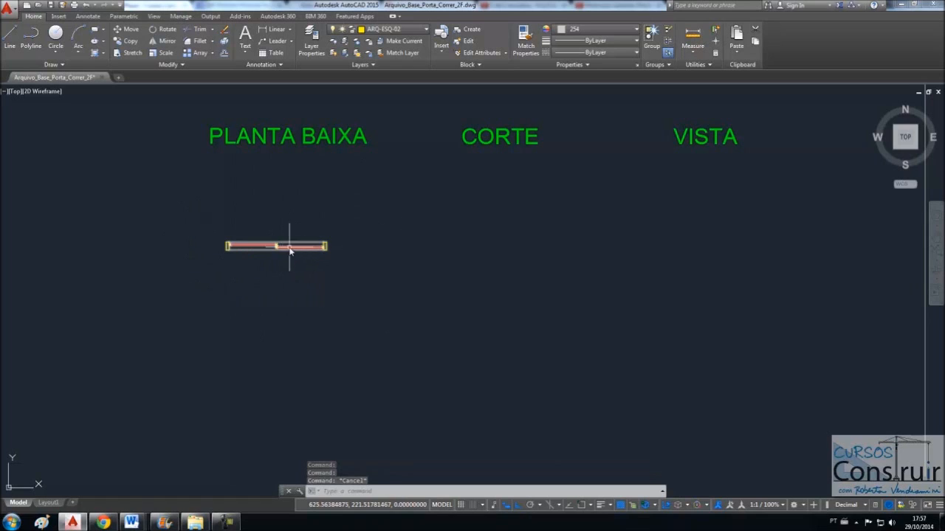
mouse_move(287, 253)
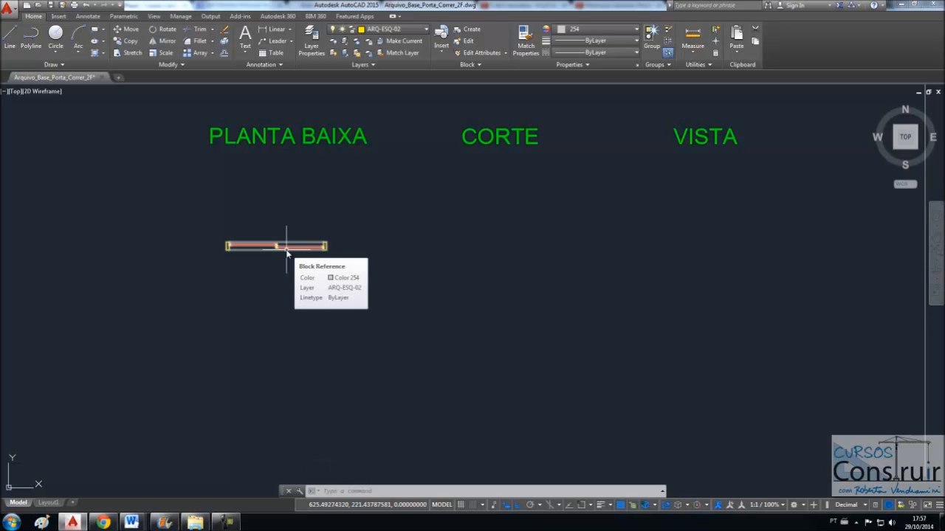
key("Escape")
key("Escape")
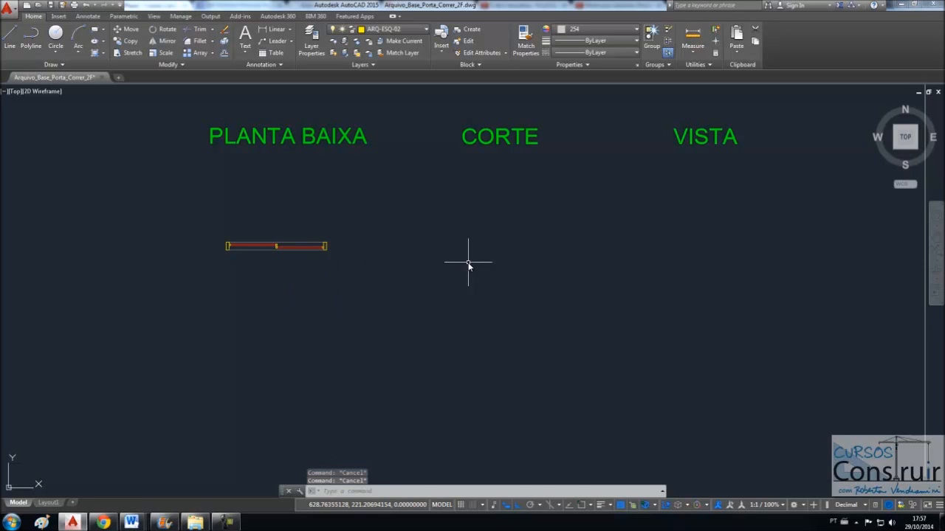
- Insert the Porta_Correr_Din block at scale 1 and rotation 0, to the right of the existing plan-view door
type("i")
key("Return")
left_click(472, 199)
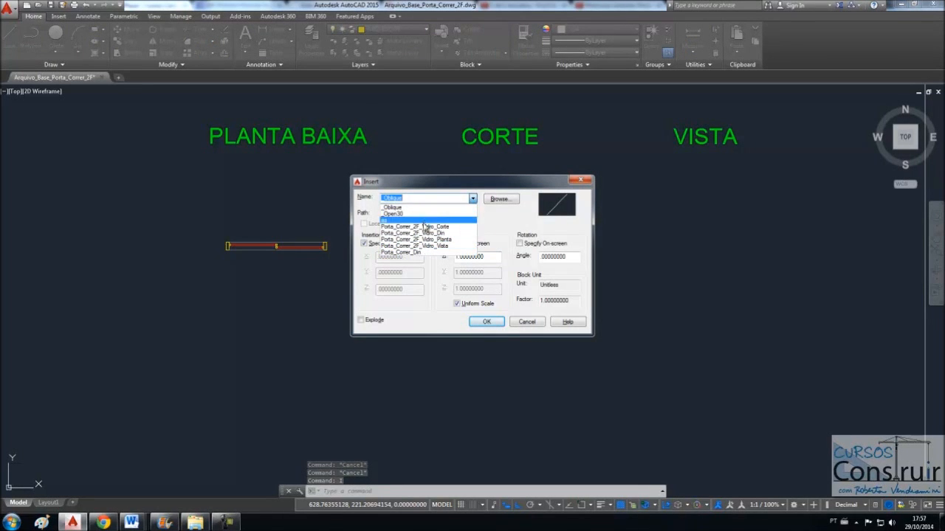
left_click(402, 253)
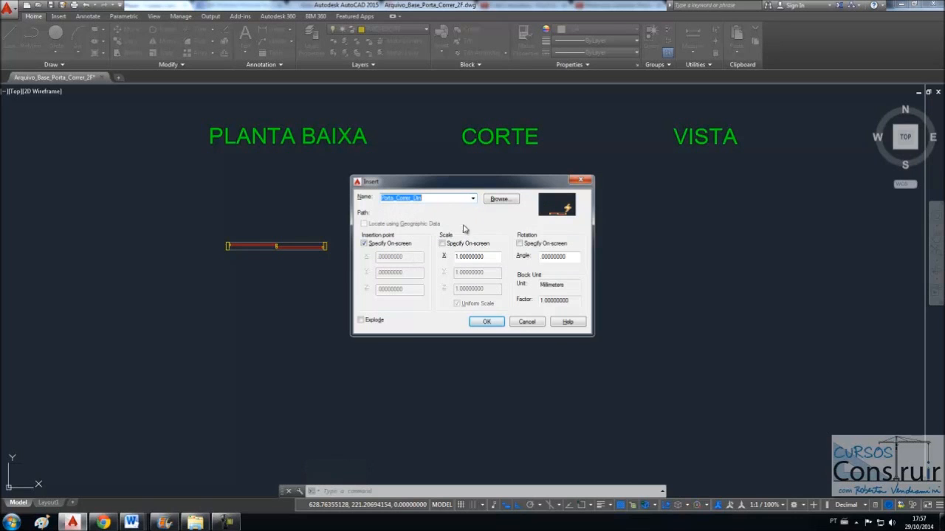
left_click(486, 322)
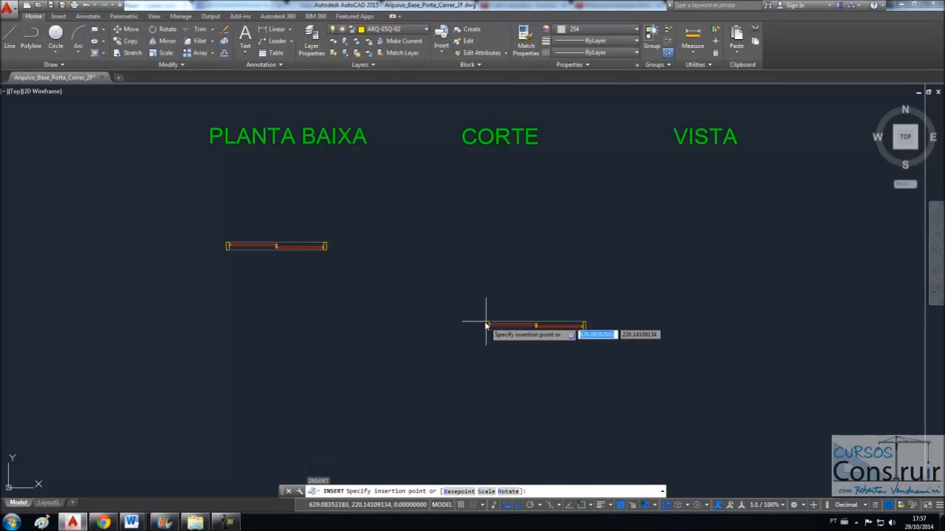
left_click(404, 260)
- Switch the newly inserted door to the Corte visibility state and on to Vista, and deselect it
left_click(420, 264)
left_click(417, 276)
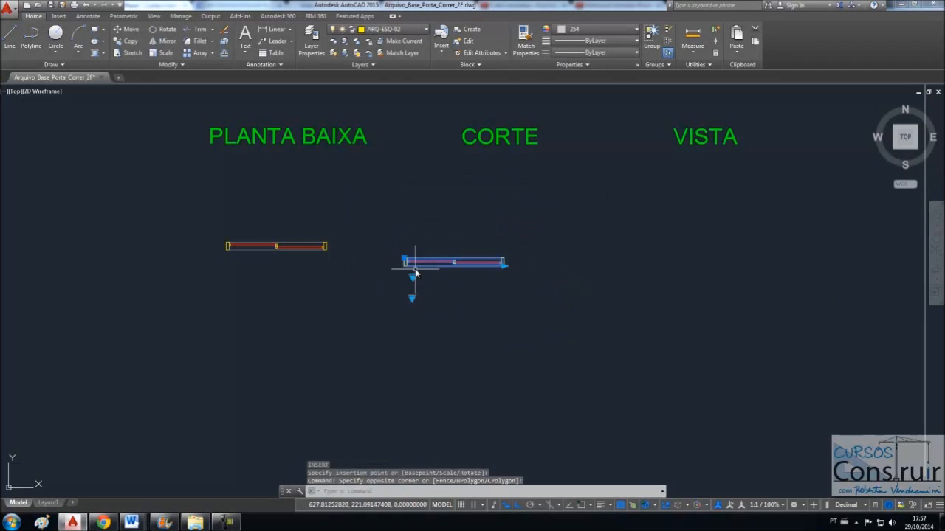
left_click(414, 278)
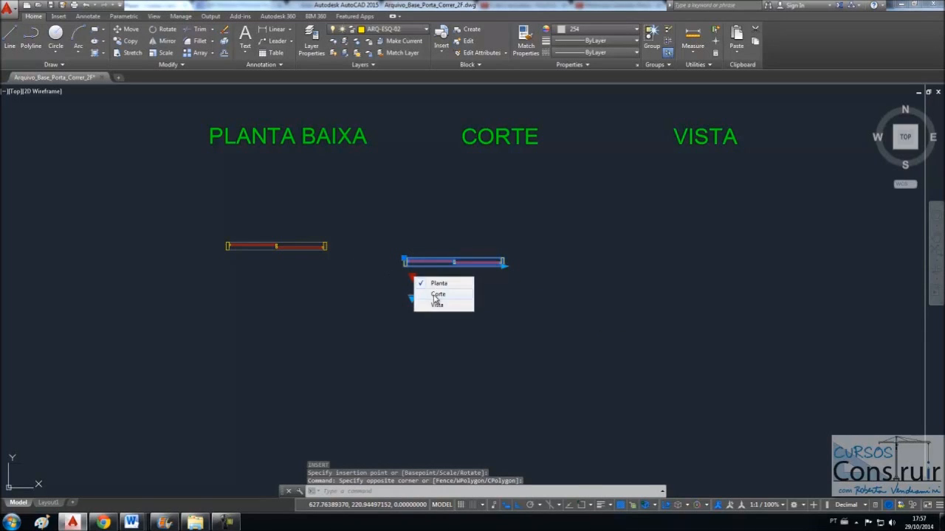
left_click(438, 294)
left_click(412, 277)
left_click(437, 304)
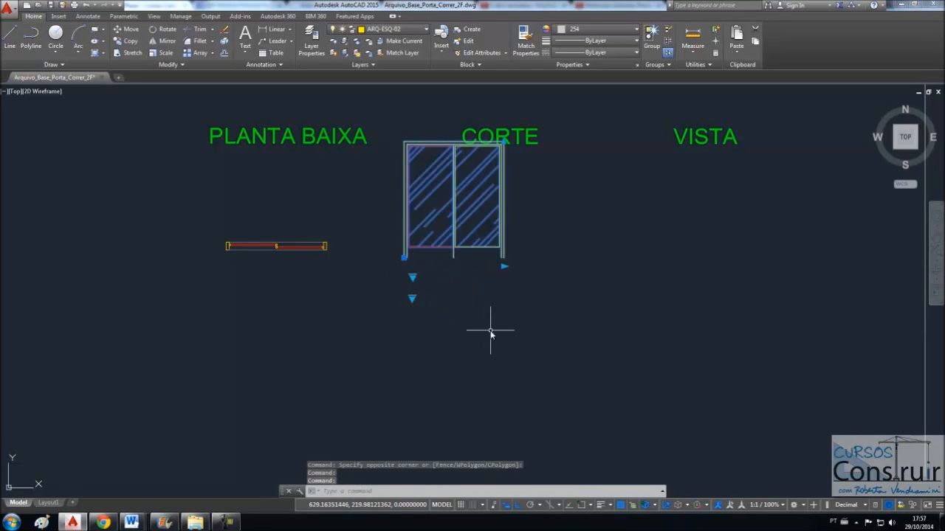
key("Escape")
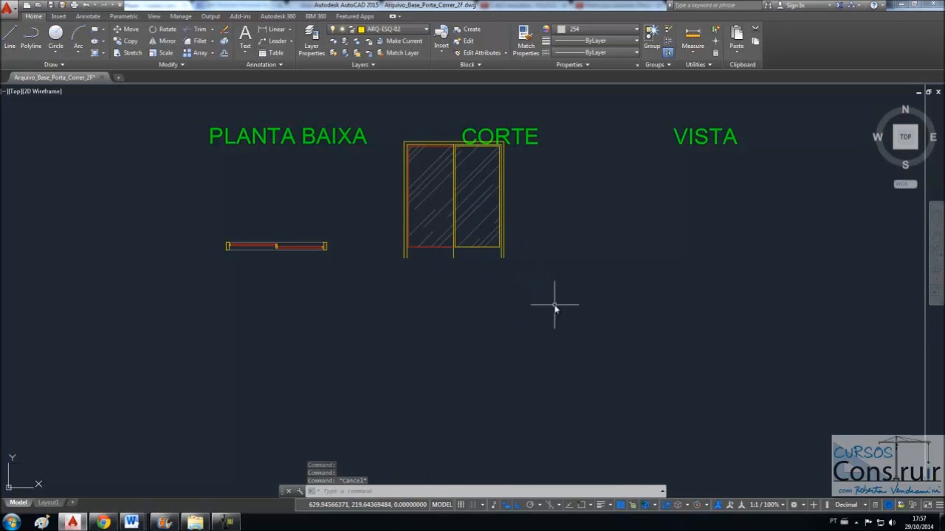
- Open the Porta_Correr_Din definition of the newly inserted door in the block editor
left_click(454, 200)
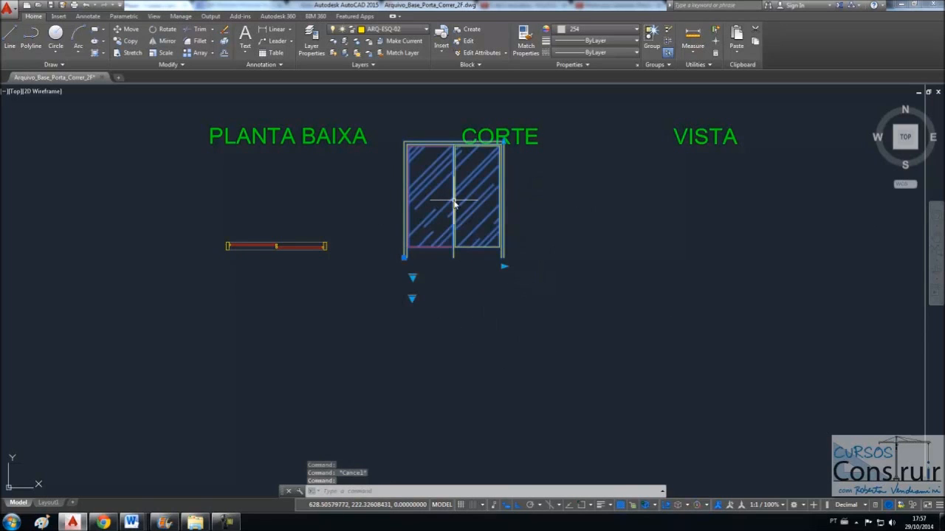
double_click(454, 205)
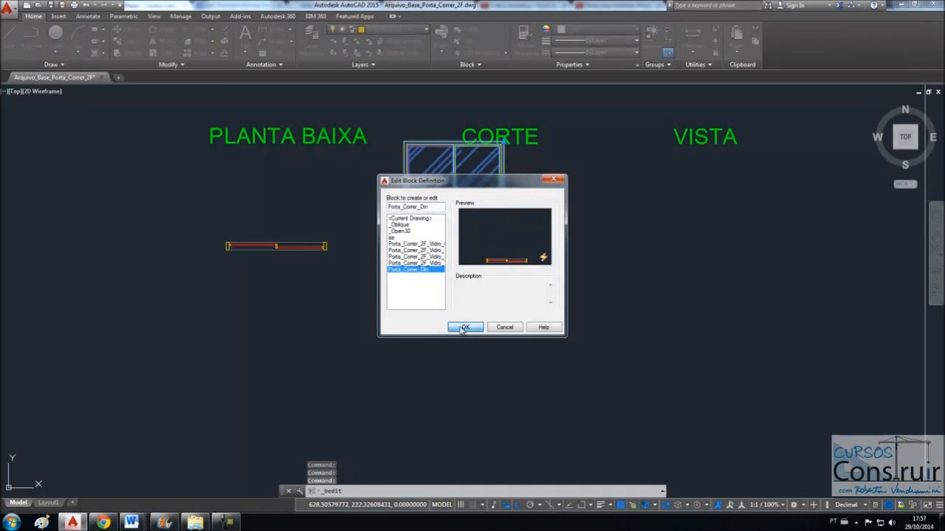
left_click(467, 327)
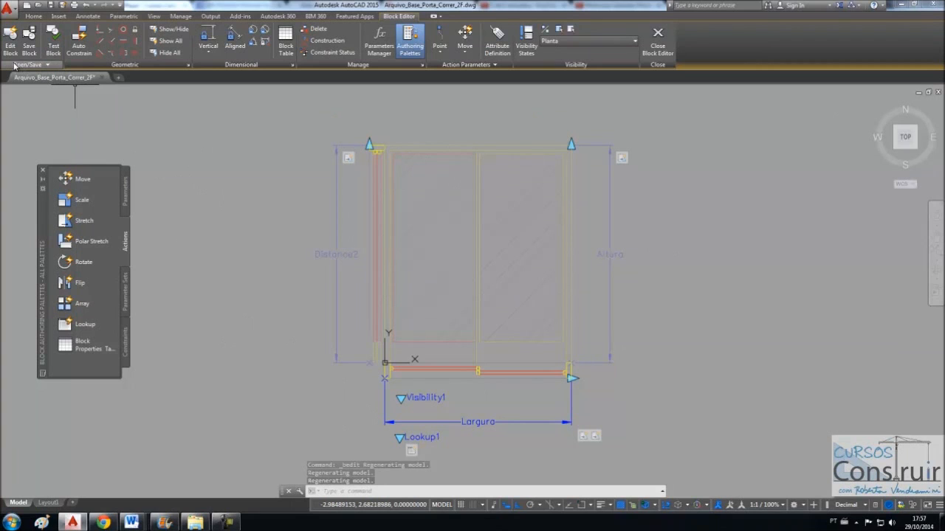
- Save the block under the name Porta_Correr_Din and export its definition to Porta_Correr_Din.dwg in the Caixilhos folder
left_click(47, 66)
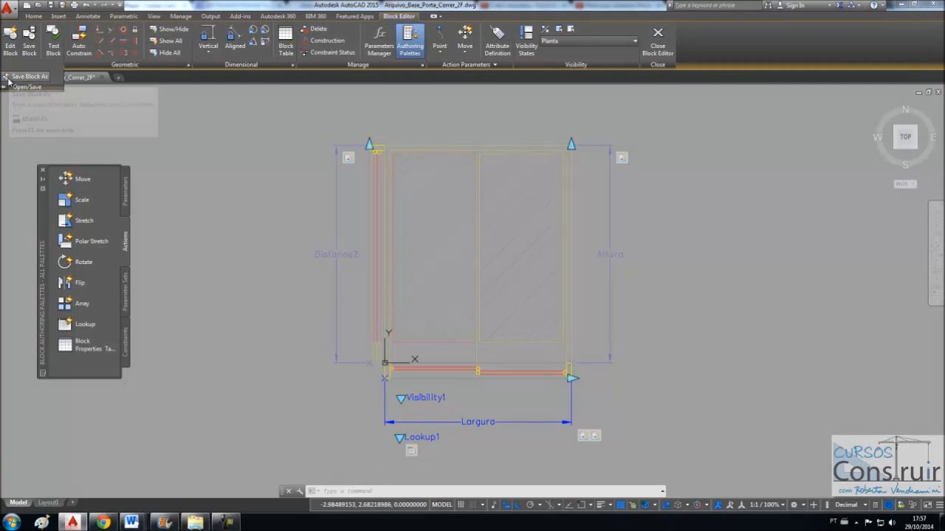
left_click(45, 77)
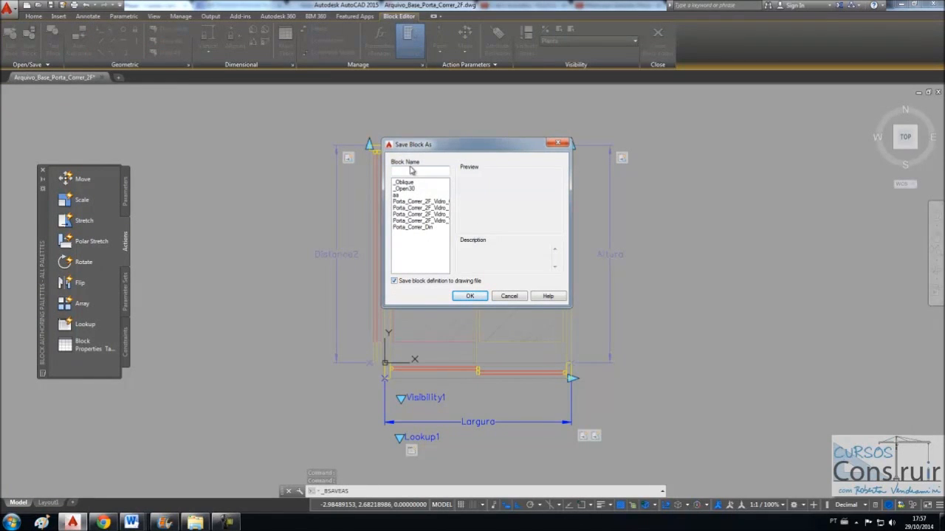
left_click(399, 227)
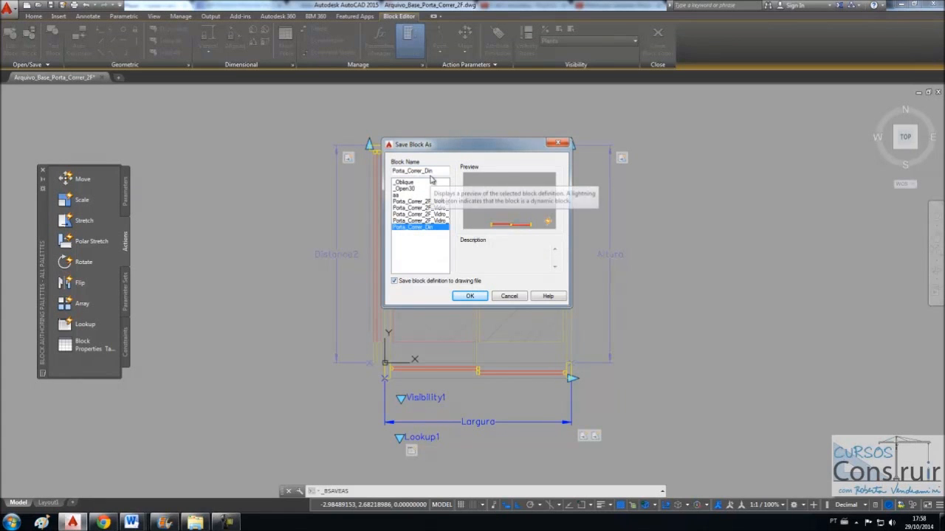
left_click(469, 296)
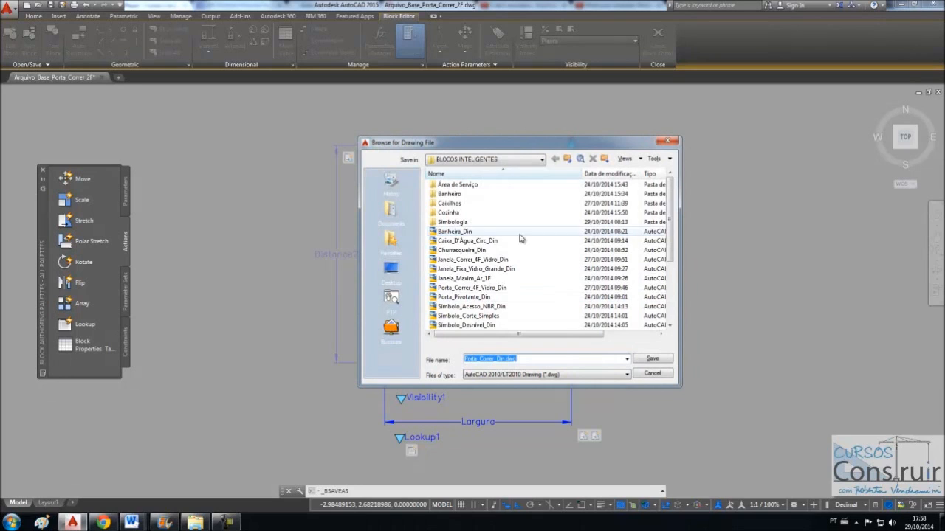
left_click(450, 204)
double_click(450, 204)
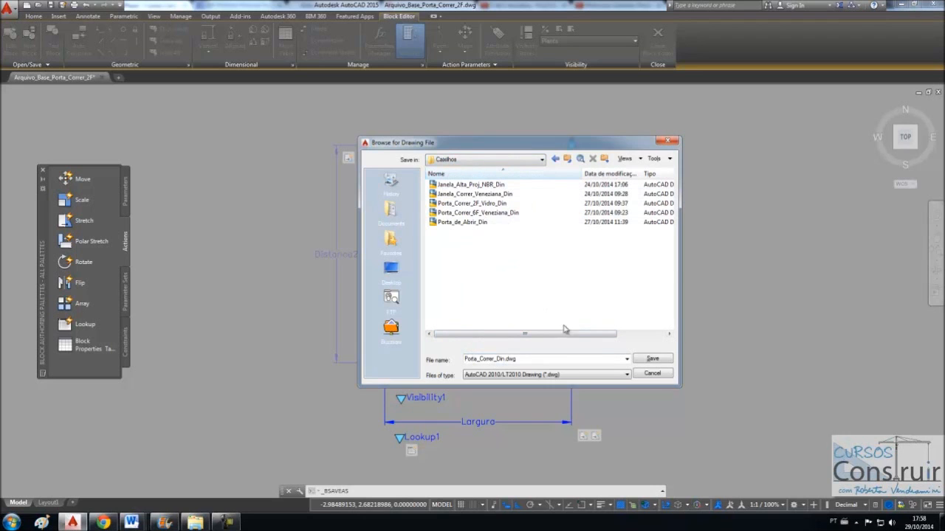
left_click(649, 360)
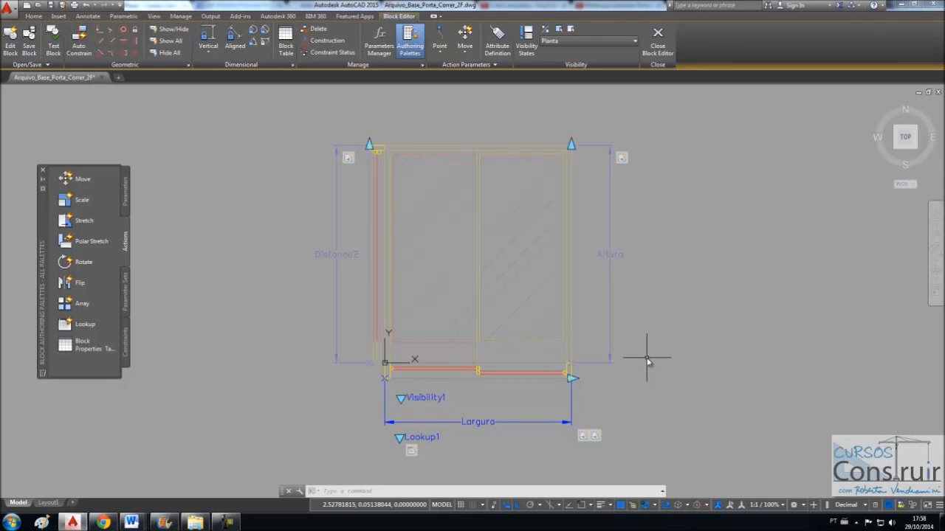
- Close the block editor, saving the parameter changes to all block references in the drawing
left_click(658, 40)
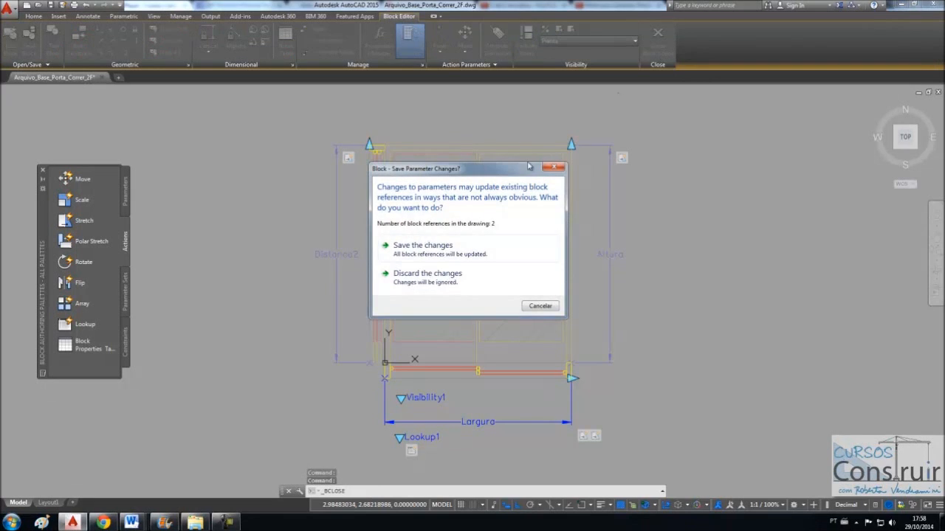
left_click(410, 252)
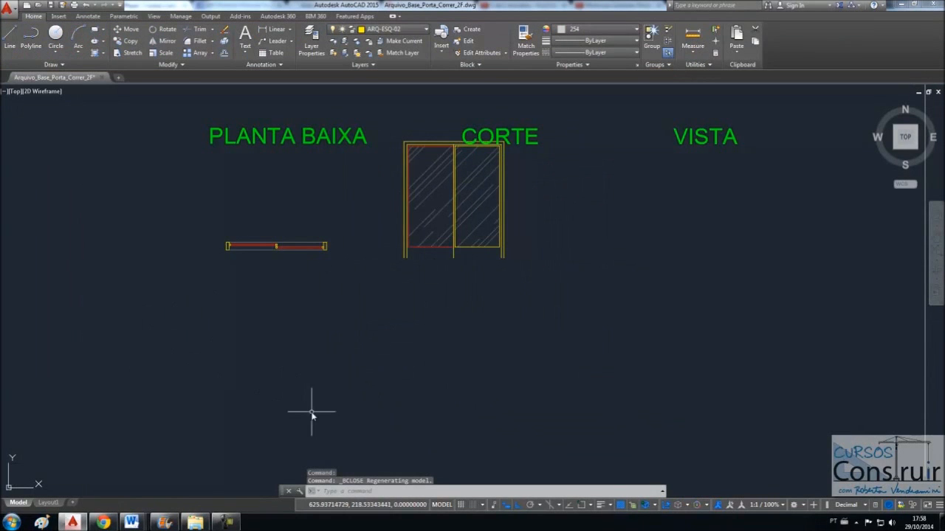
scroll(324, 417, "down", 1)
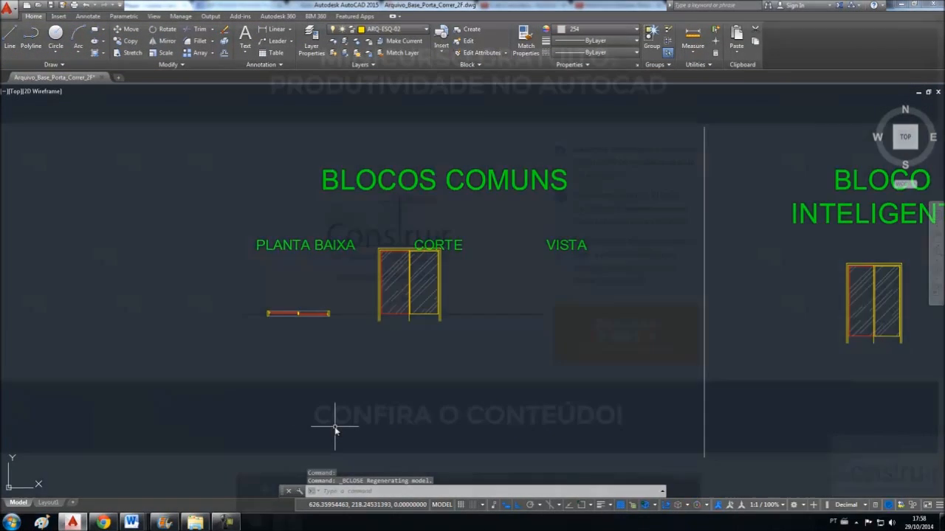